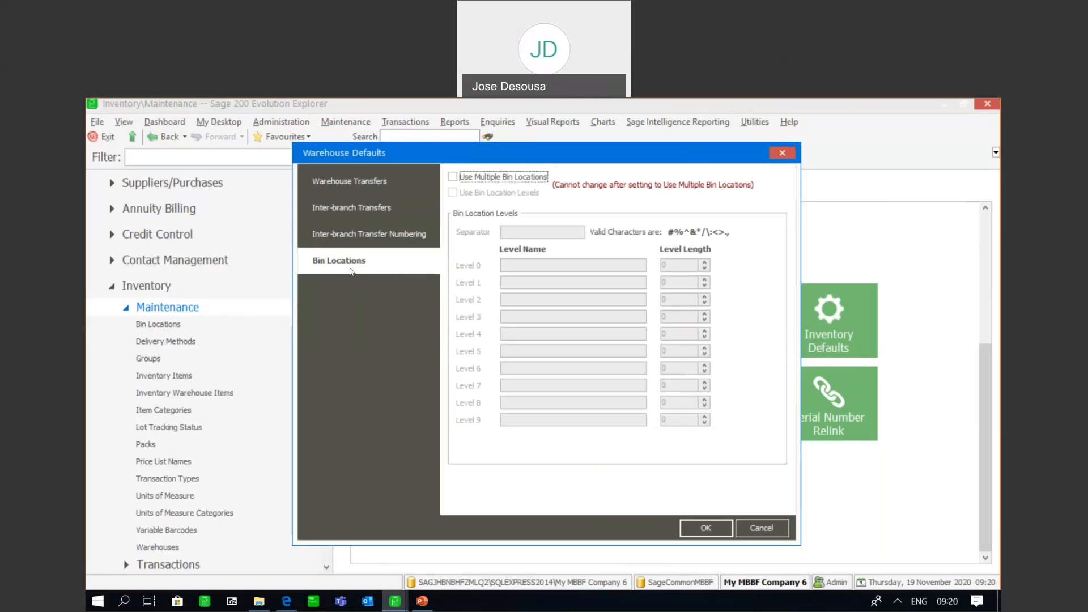
Enable Use Multiple Bin Locations in the warehouse defaults, check the bin transfer settings and save the defaults
left_click(453, 178)
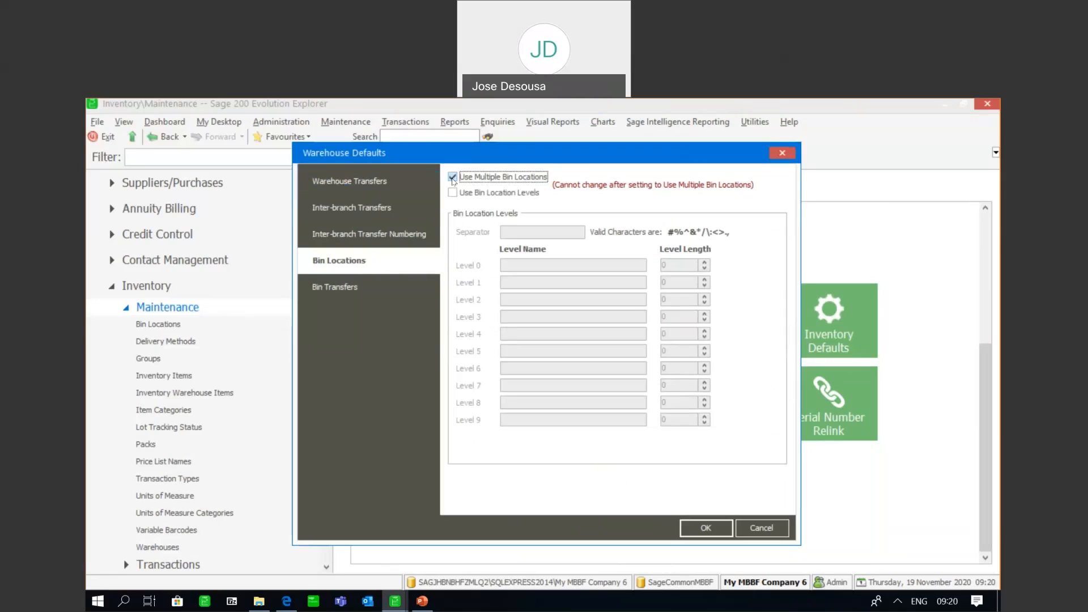
left_click(363, 295)
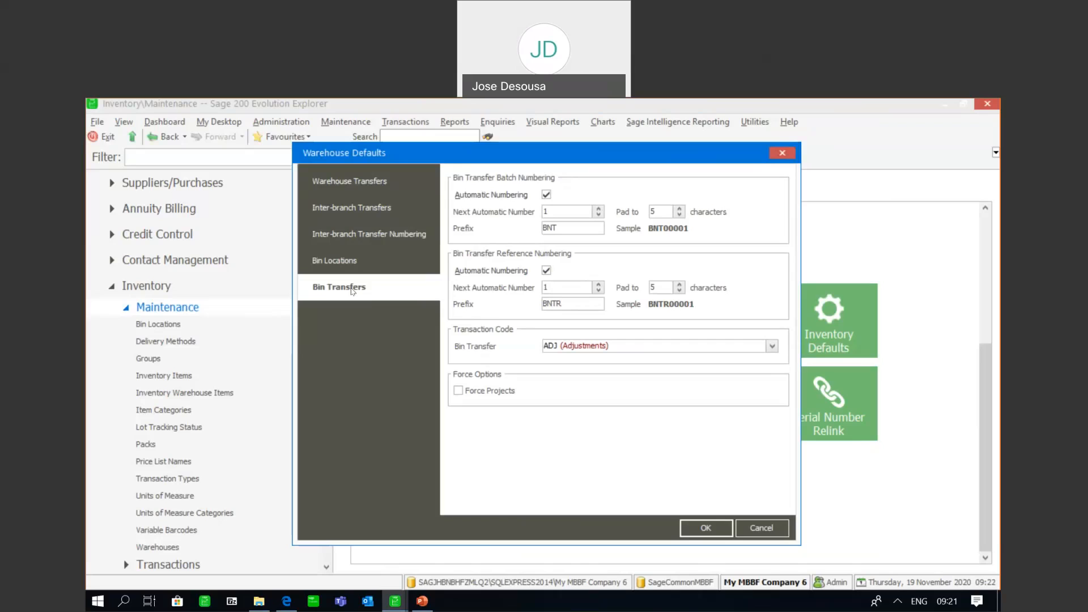
left_click(365, 267)
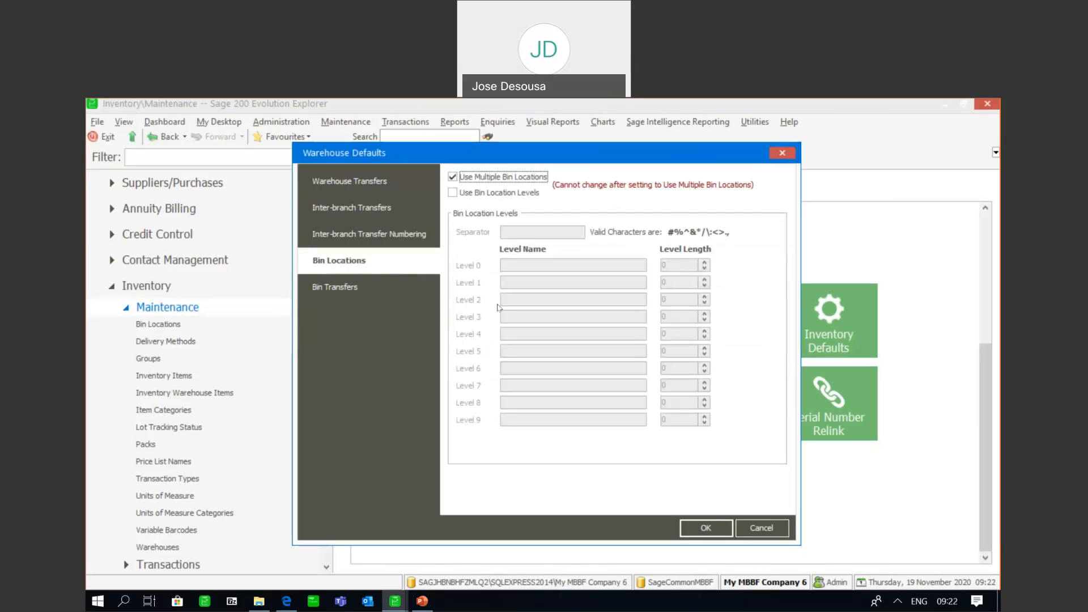
left_click(695, 527)
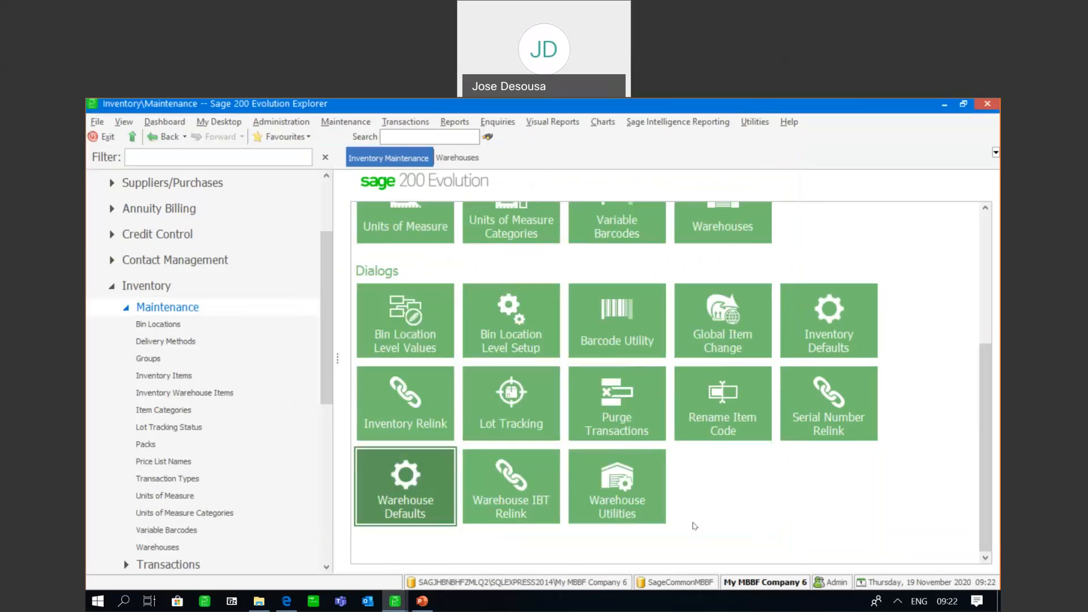
Start a new warehouse record with code JHB and name JOHANNESBURG
left_click_drag(330, 304, 338, 352)
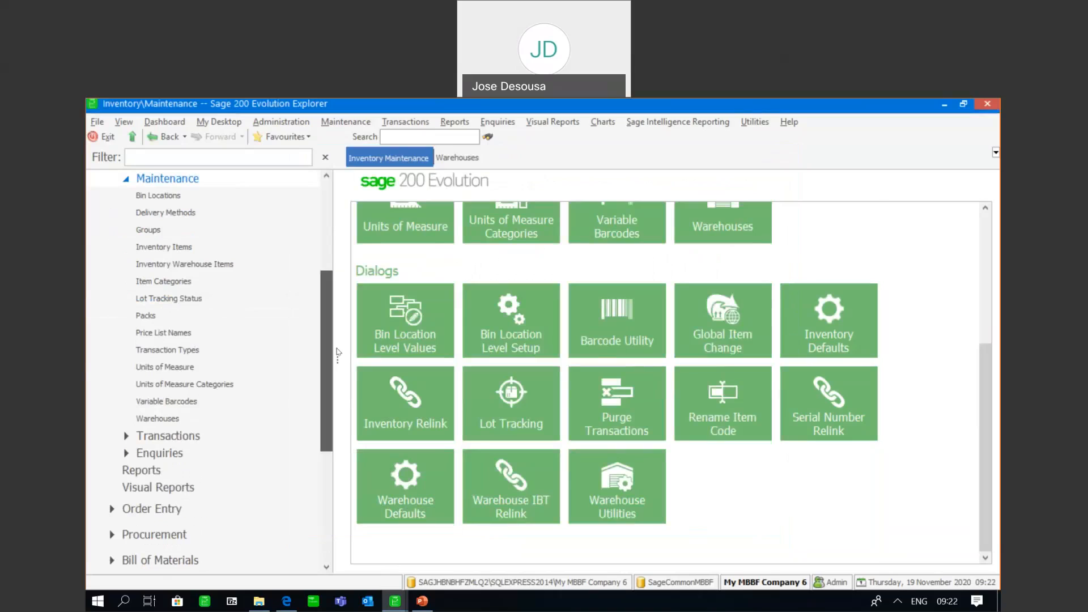
left_click(165, 418)
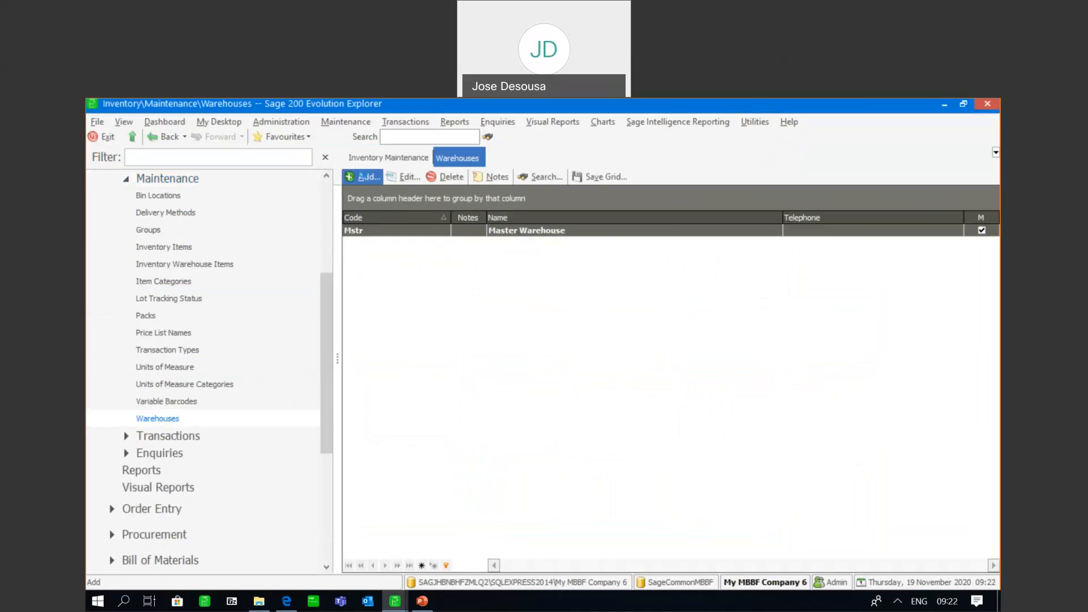
left_click(367, 178)
type("JHB")
left_click(561, 180)
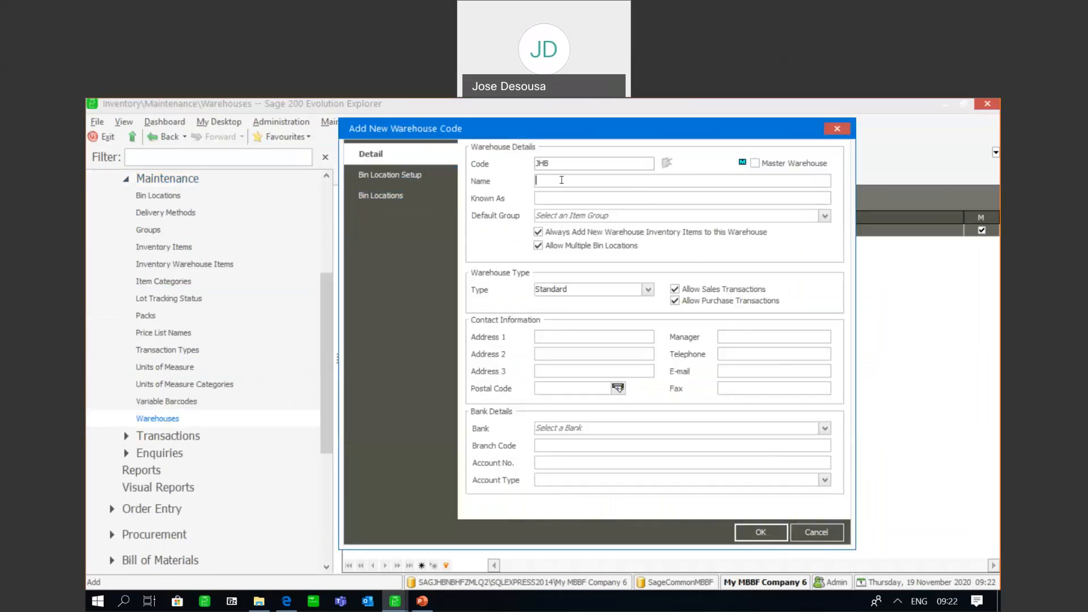
type("JOHANNESBURG")
Start creating a bin location for the new warehouse, saving the warehouse record and adding all existing warehouse items to it
left_click(404, 196)
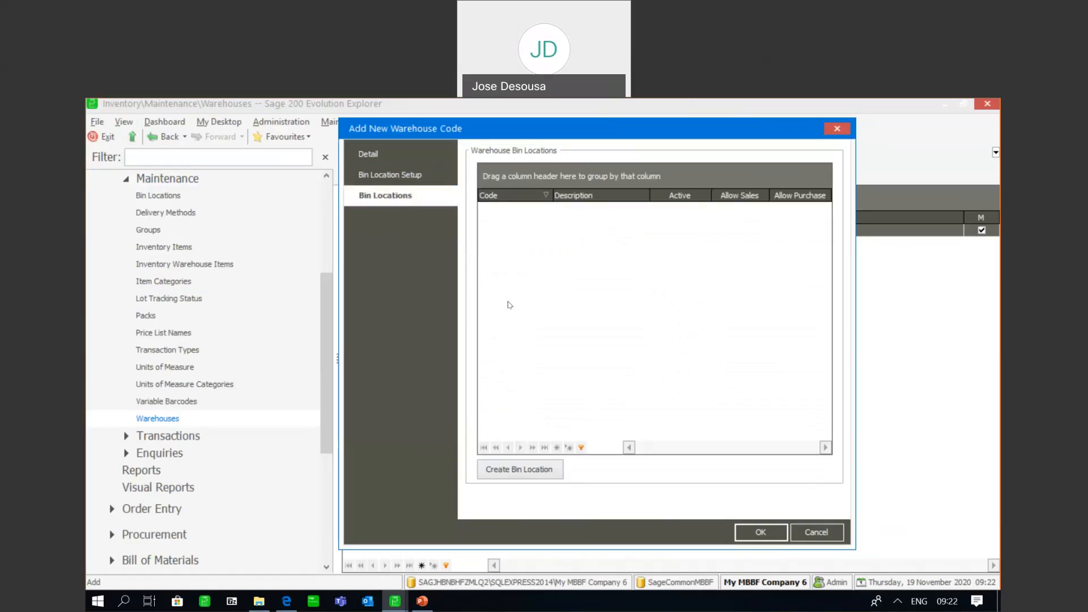
left_click(527, 469)
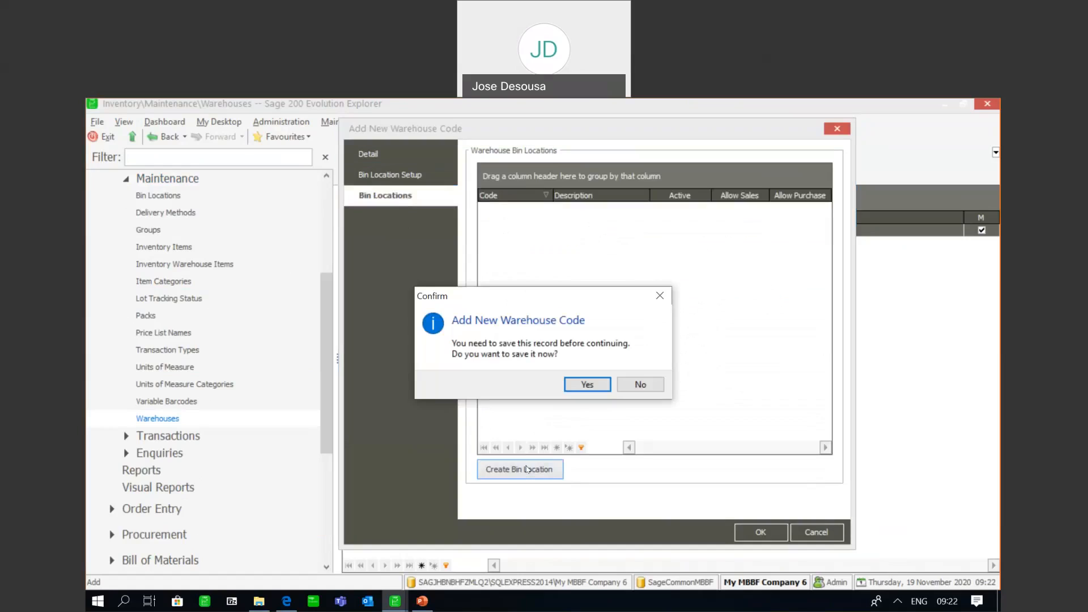
left_click(579, 385)
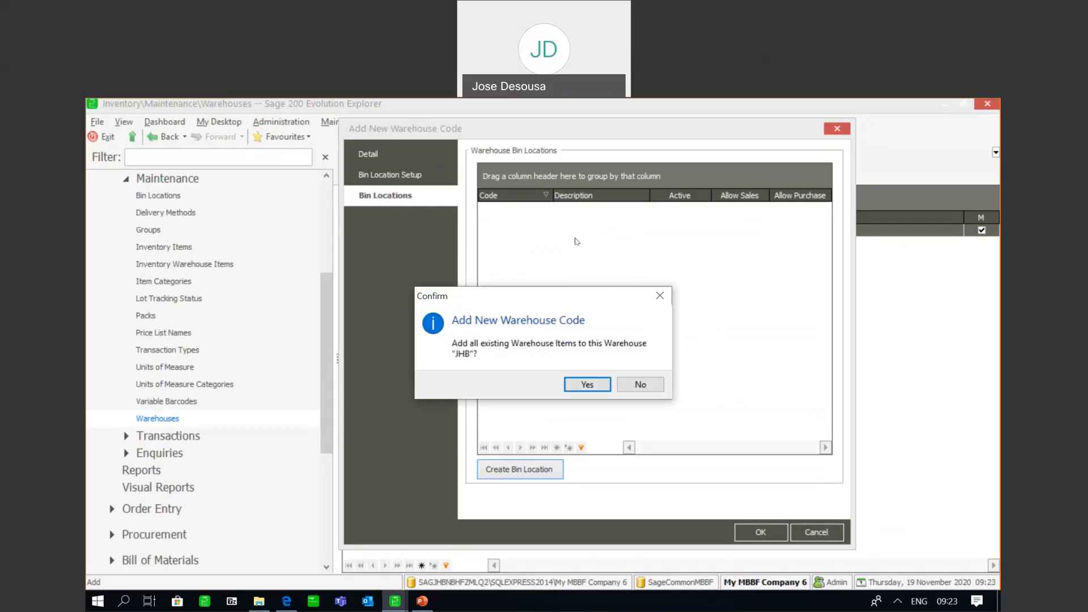
left_click(584, 385)
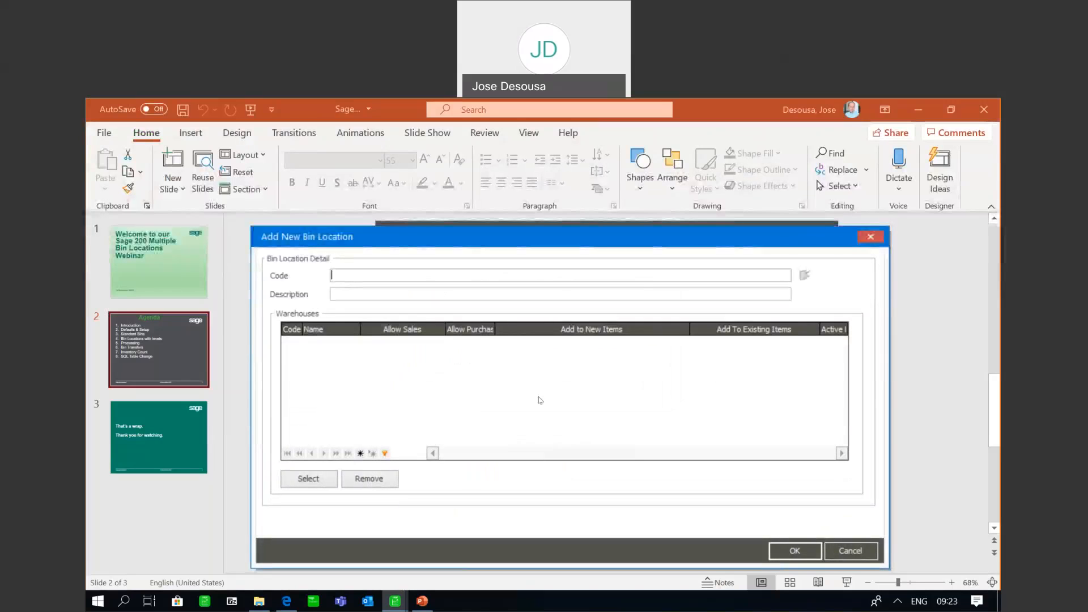
Enter bin location code L1 with description LANE ONE and assign it to the JHB warehouse
type("L1")
left_click(373, 292)
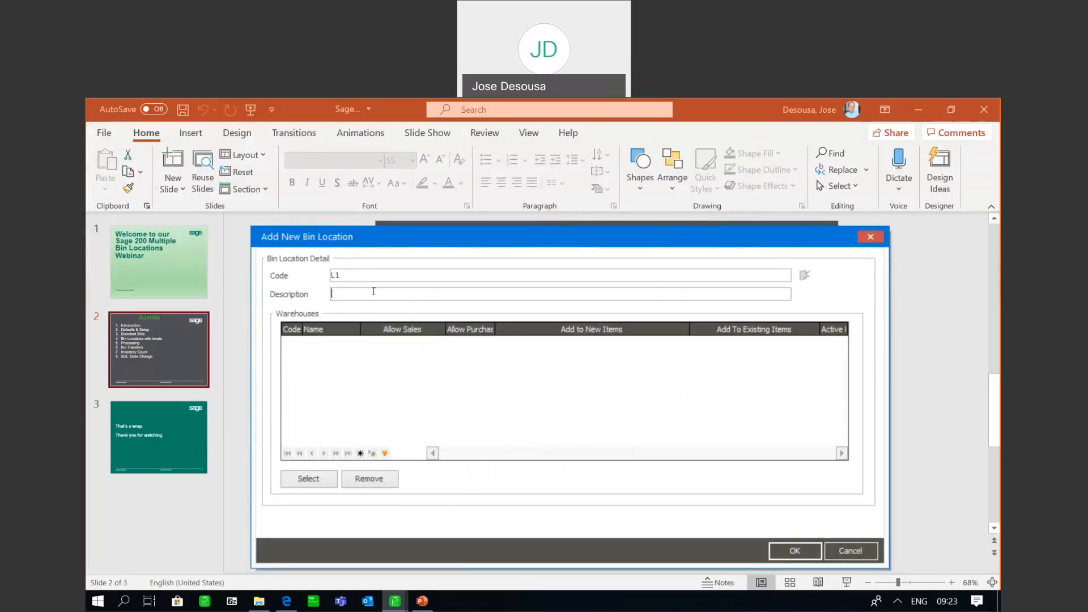
type("LANE ONE")
left_click(309, 478)
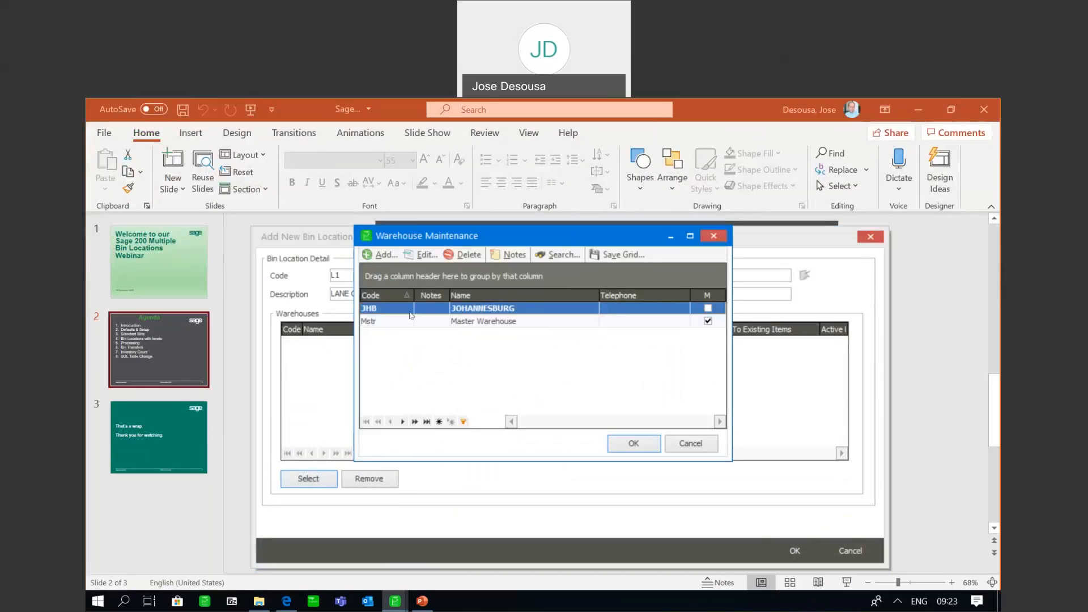
left_click(633, 443)
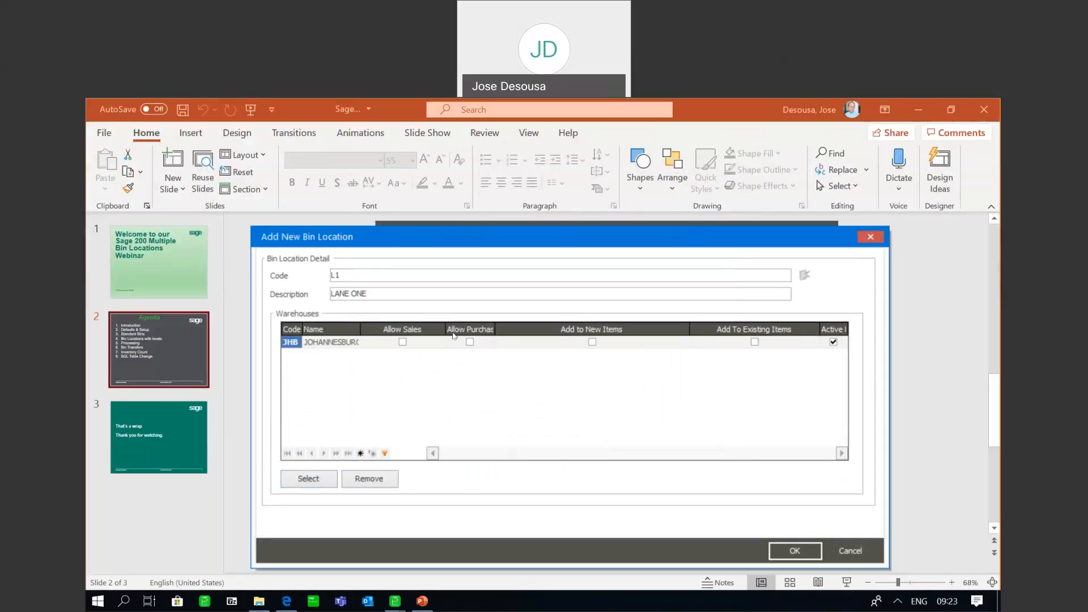
Allow sales and purchases for bin L1, enable Add to New Items, and save the bin location
left_click(402, 342)
left_click(592, 342)
left_click(773, 554)
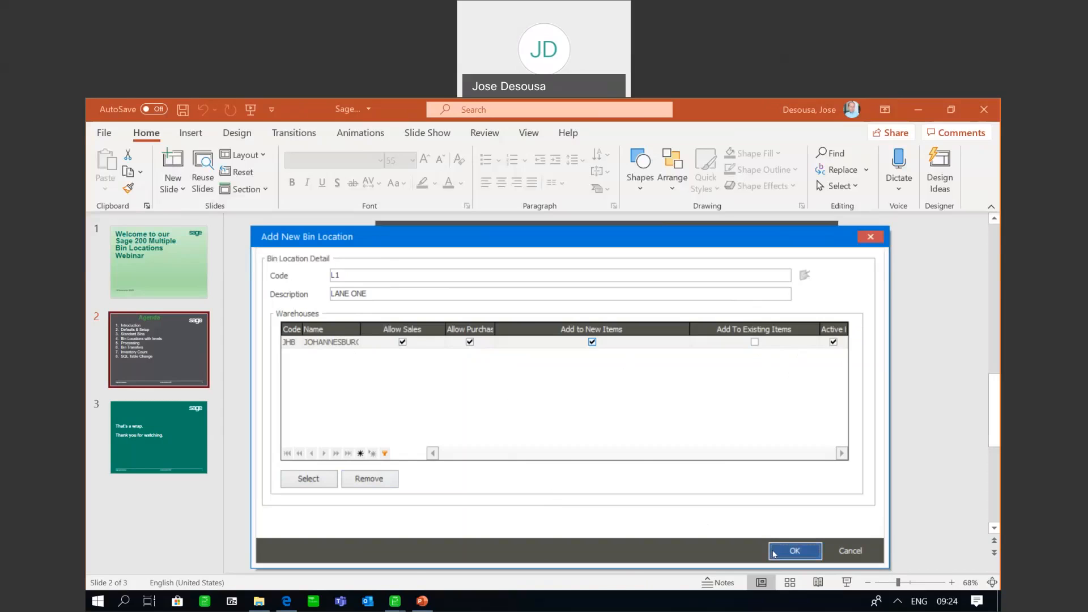
Create another bin location with code L2 and description LANE TWO, assigned to the JHB warehouse
left_click(531, 473)
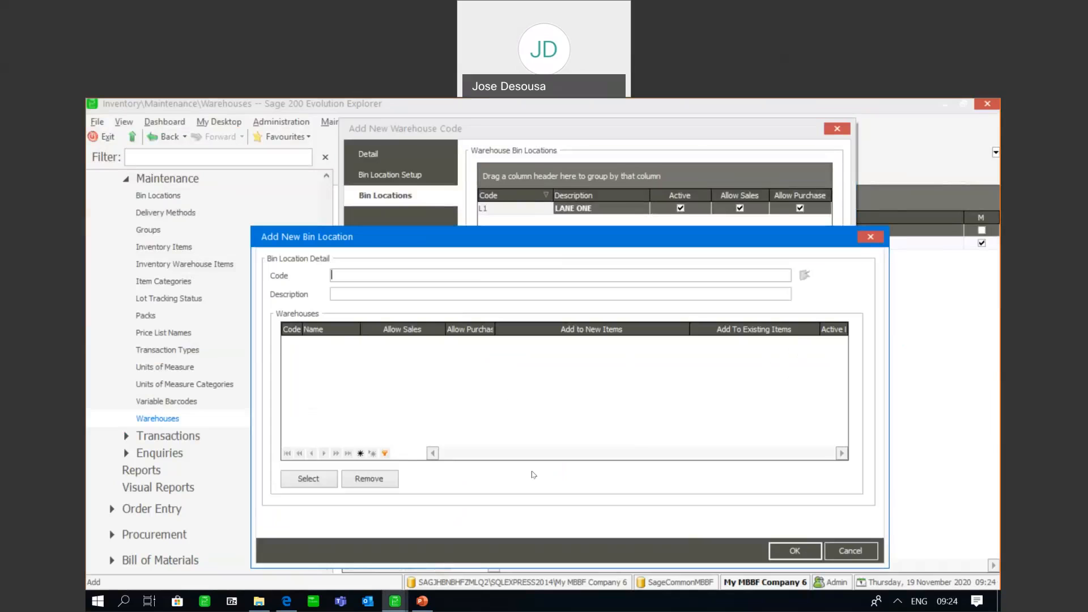
type("L2")
key("Tab")
type("LANE TWO")
left_click(309, 483)
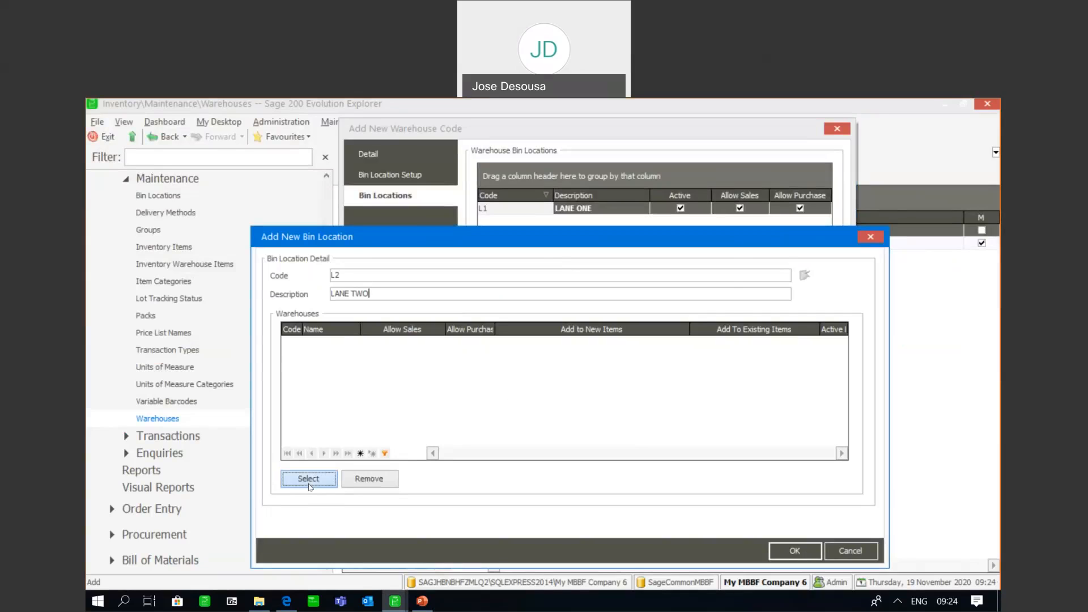
left_click(616, 446)
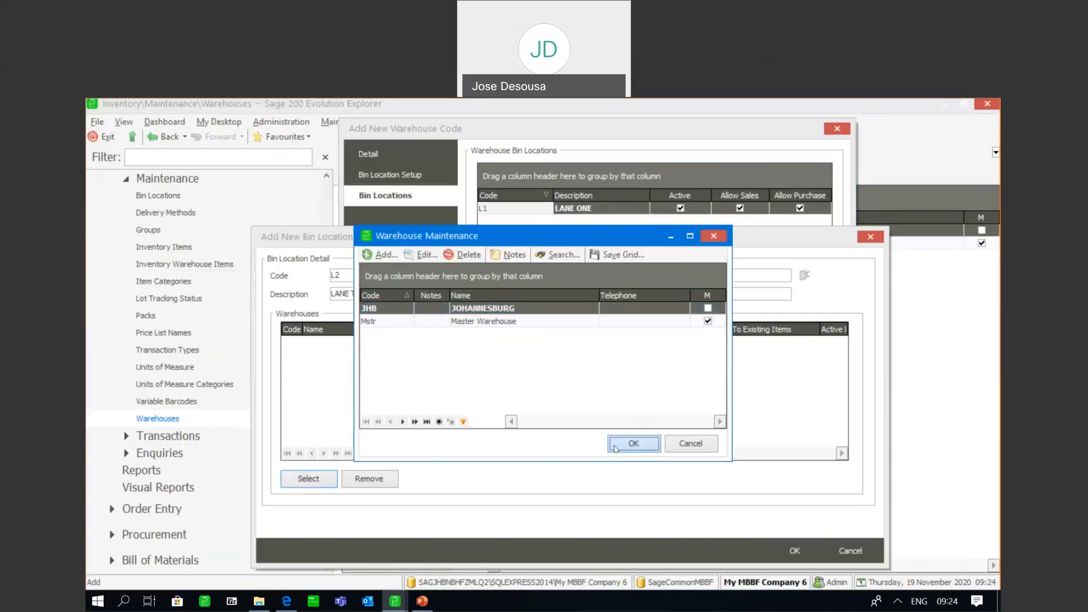
Allow sales and purchases for bin L2, enable Add to New Items, and save the bin location
left_click(402, 342)
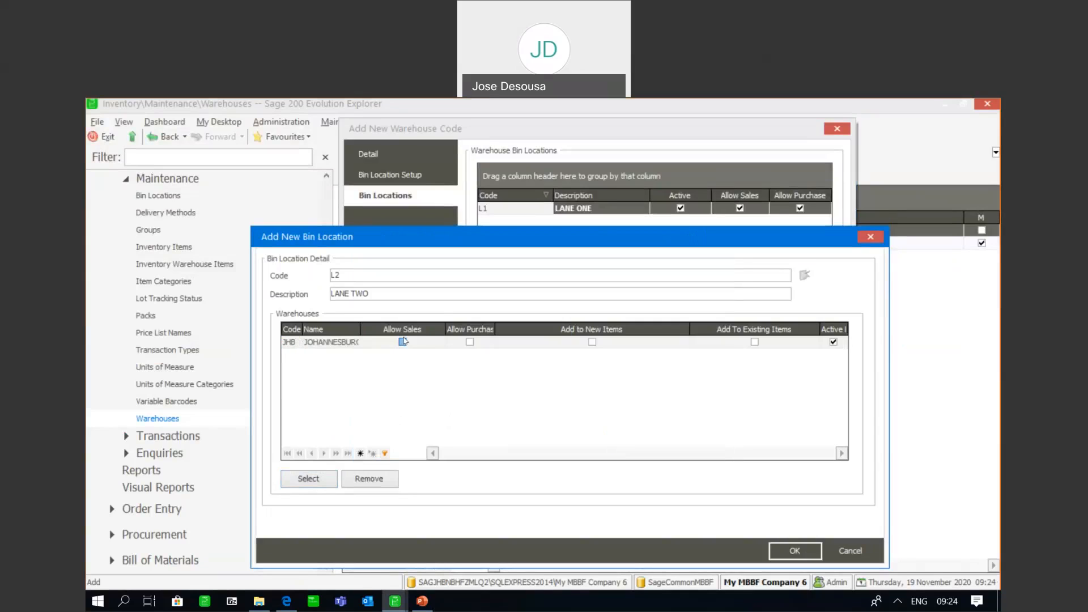
left_click(471, 342)
left_click(592, 342)
left_click(794, 550)
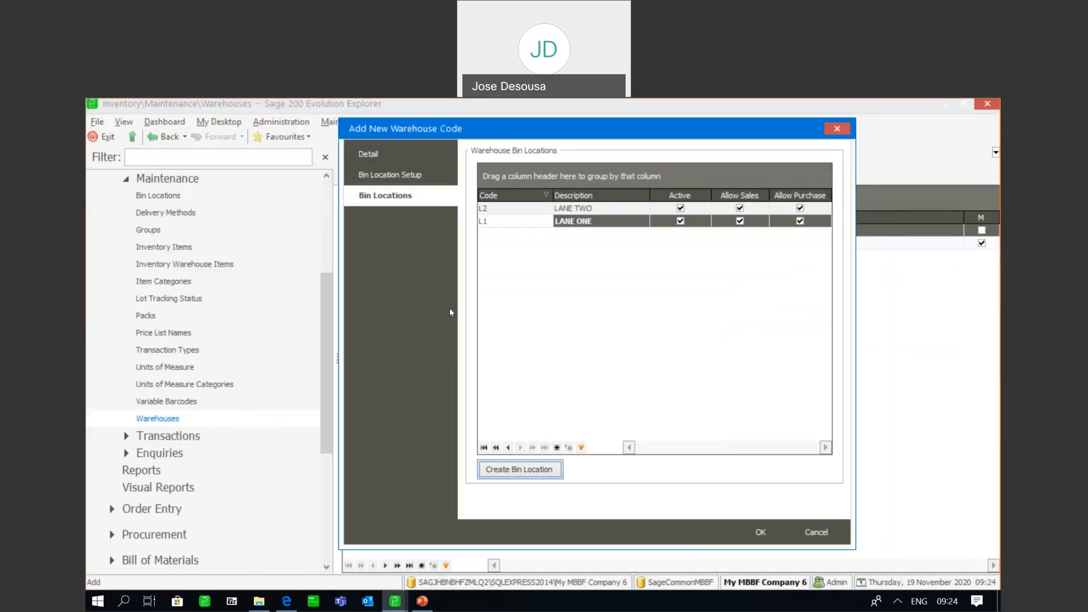
Add bin location L3 with description LANE THREE for the JHB warehouse, leaving its sales and purchase options off, and save it
left_click(537, 473)
type("L3")
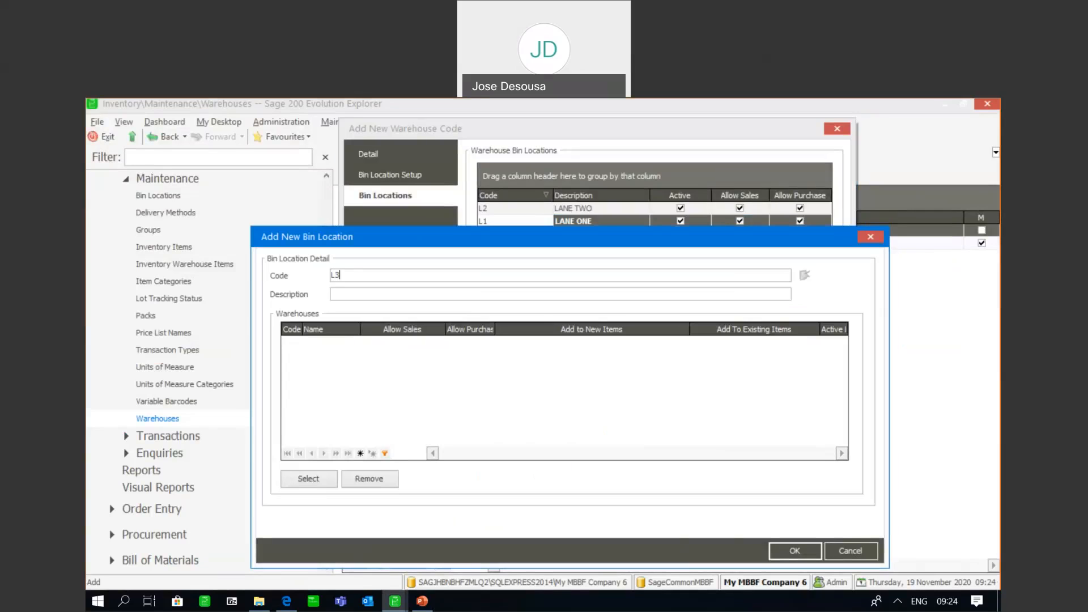
key("Tab")
type("LANE THREE")
left_click(311, 479)
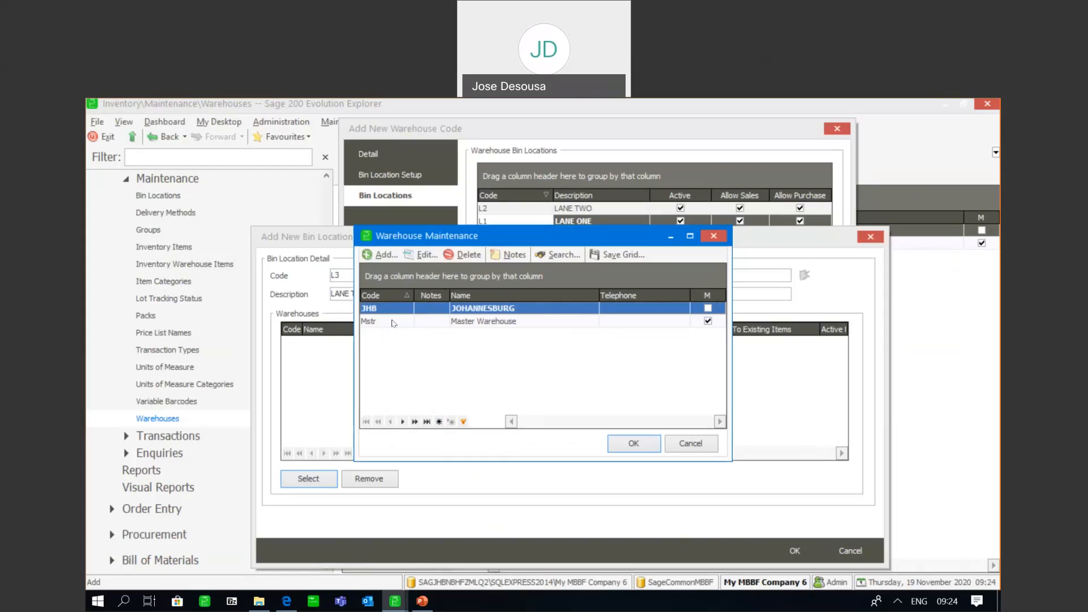
left_click(619, 442)
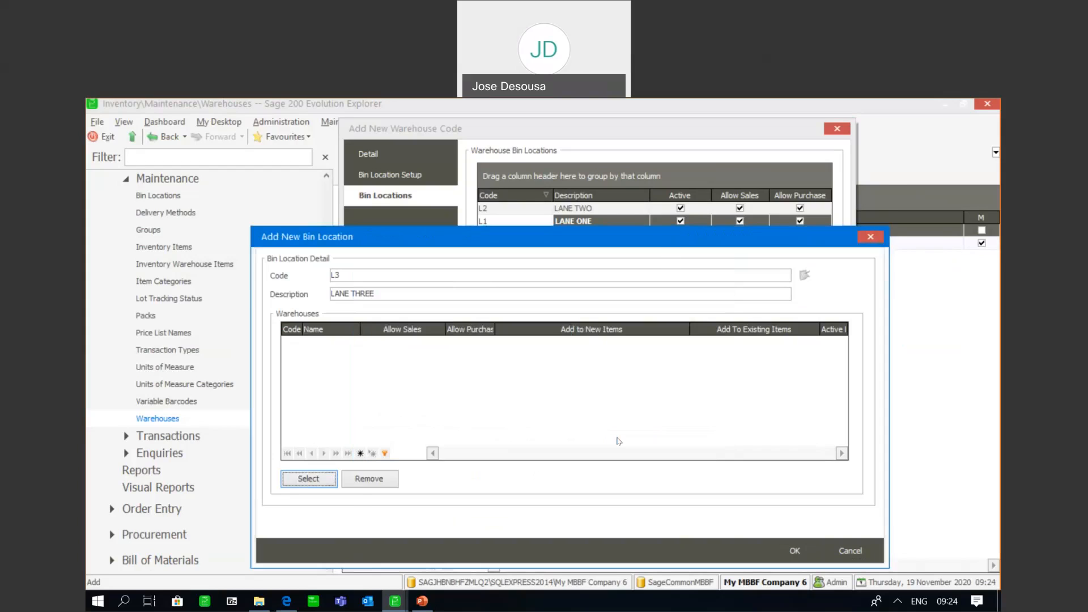
left_click(785, 551)
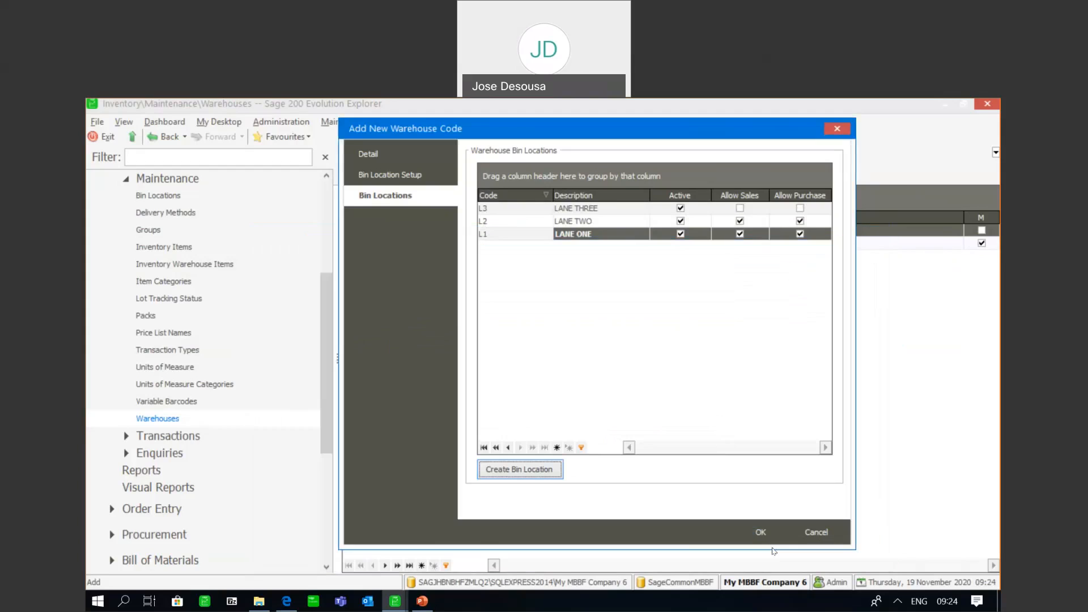
Create another bin location with code L4 and description LANE FOUR, assigned to the JHB warehouse
left_click(537, 469)
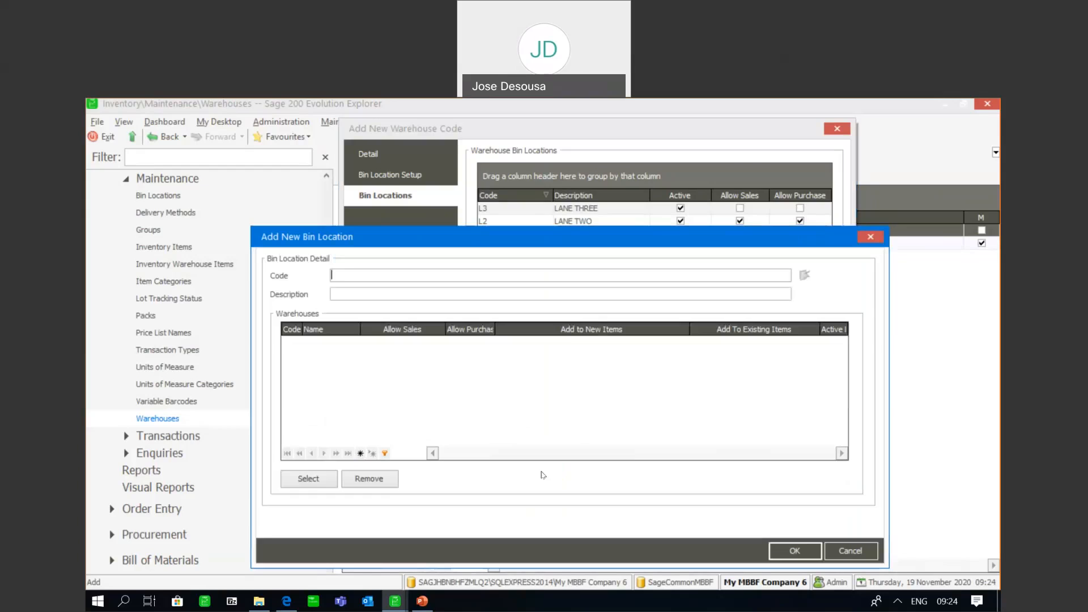
type("L4")
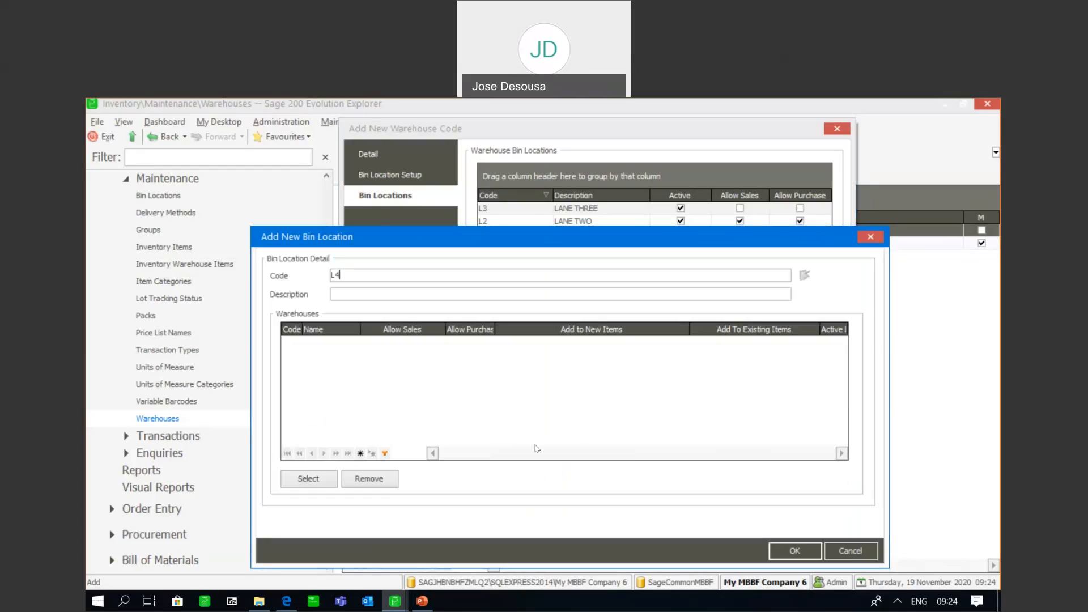
left_click(385, 294)
type("LANE FOUR")
left_click(299, 480)
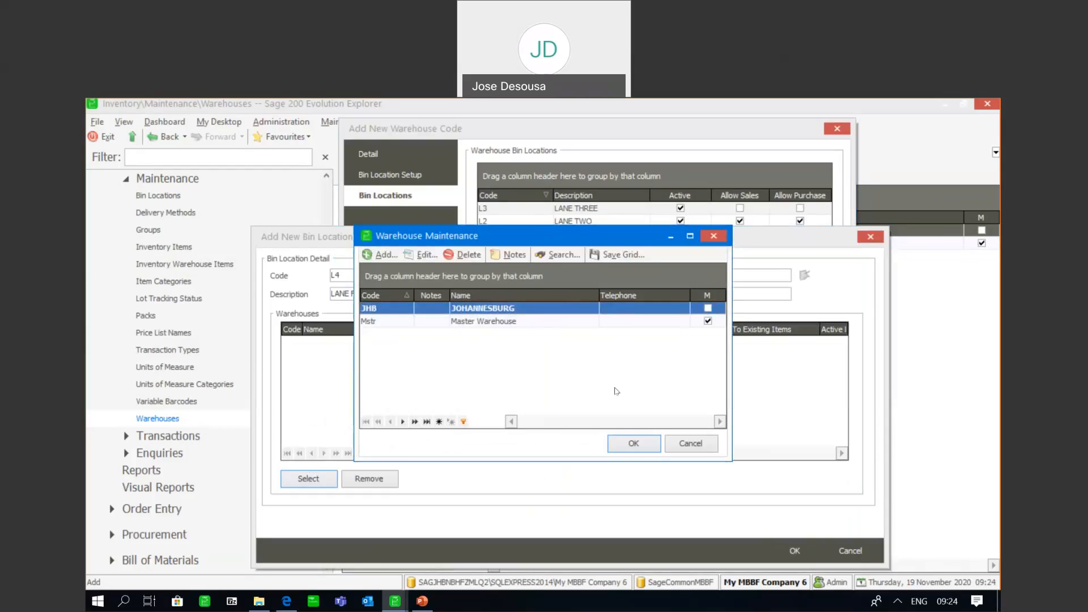
left_click(632, 444)
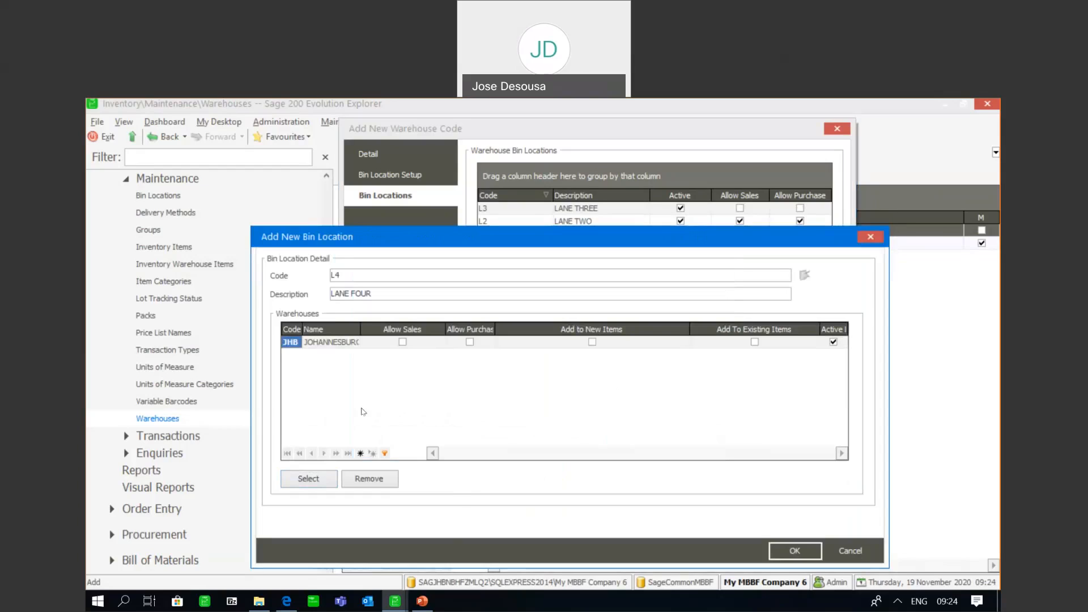
Allow sales and purchases for bin L4, enable Add to New Items, and save the bin location
left_click(402, 342)
left_click(592, 341)
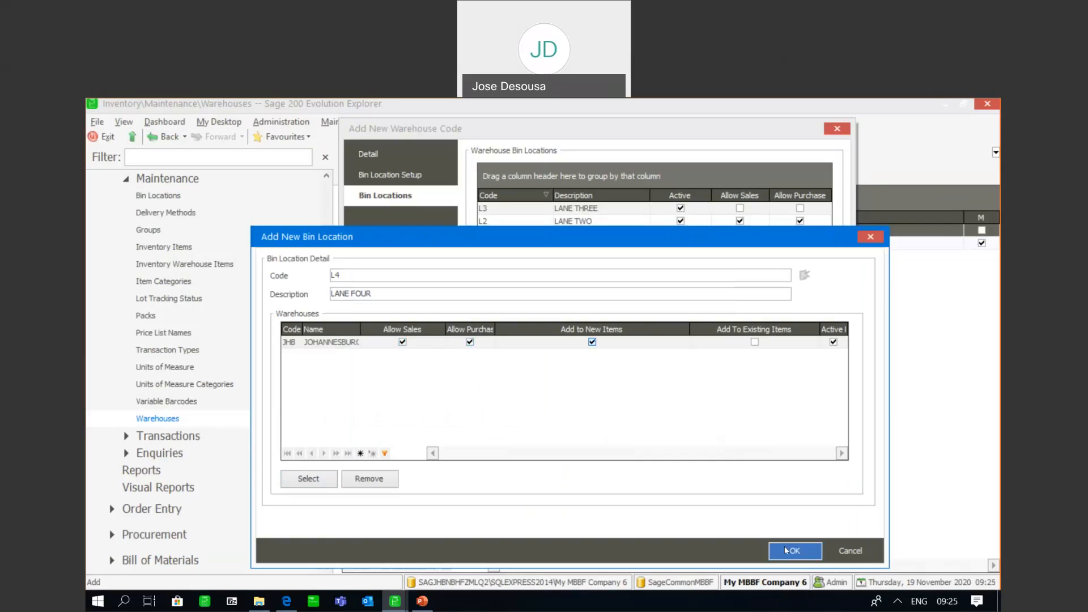
left_click(787, 550)
Try to allow sales for the LANE THREE bin directly in the warehouse's bin location list
left_click(533, 468)
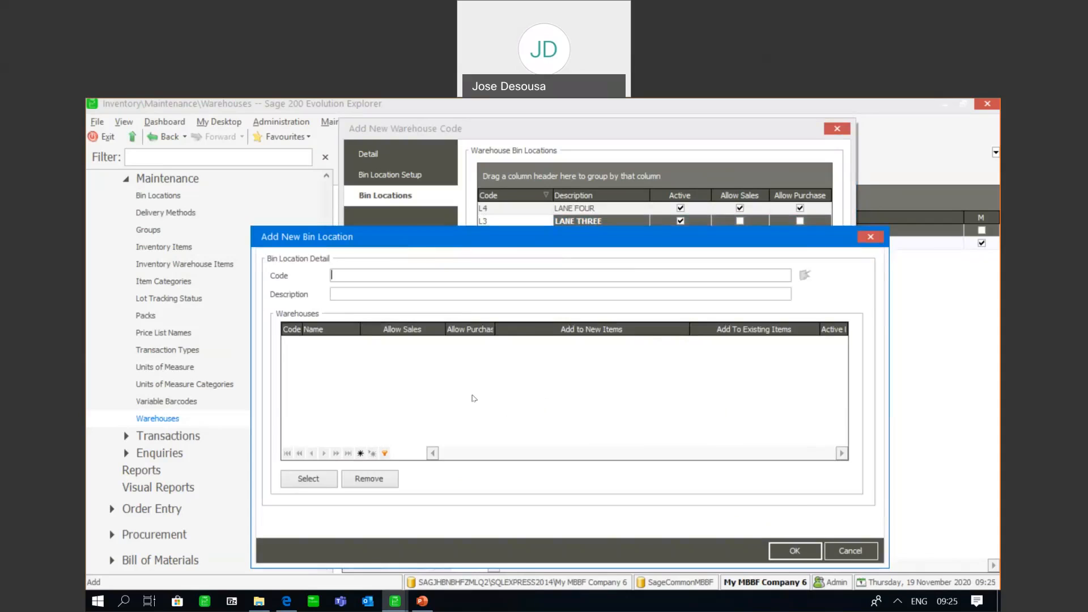
left_click(839, 551)
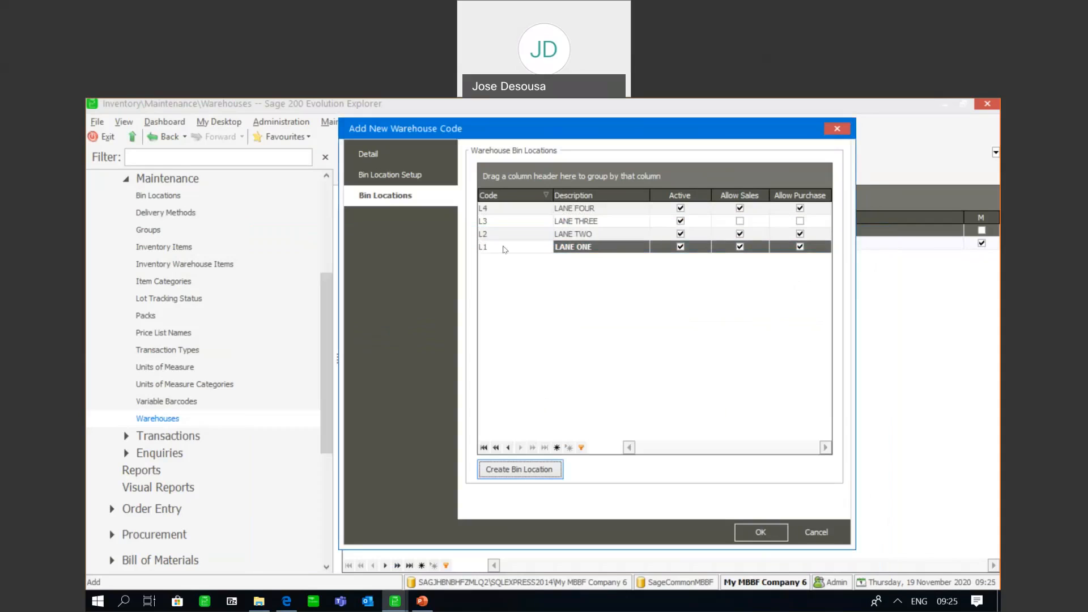
left_click(497, 225)
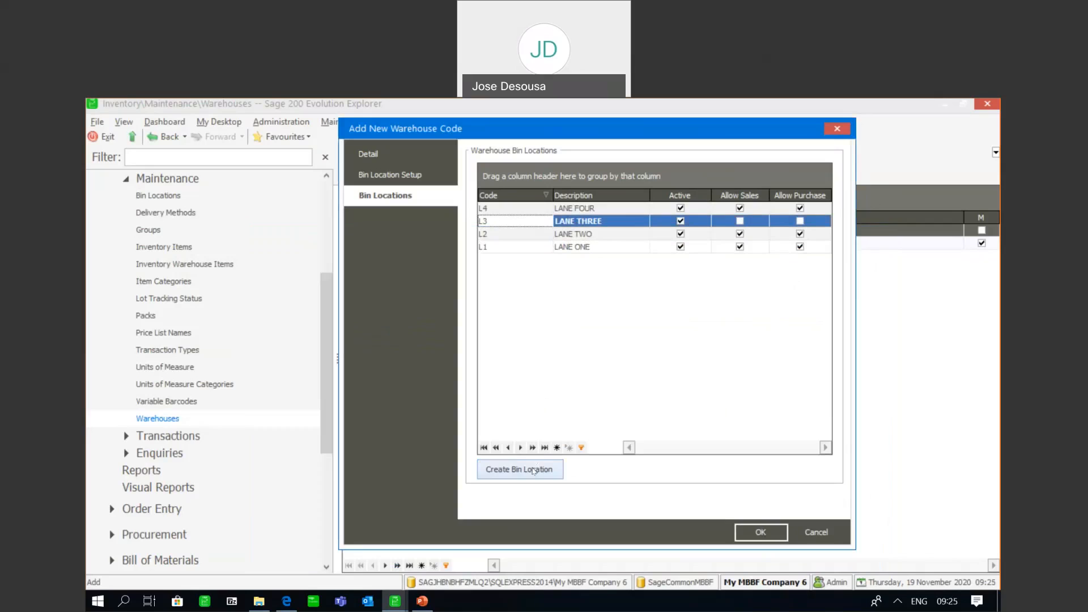
left_click(739, 221)
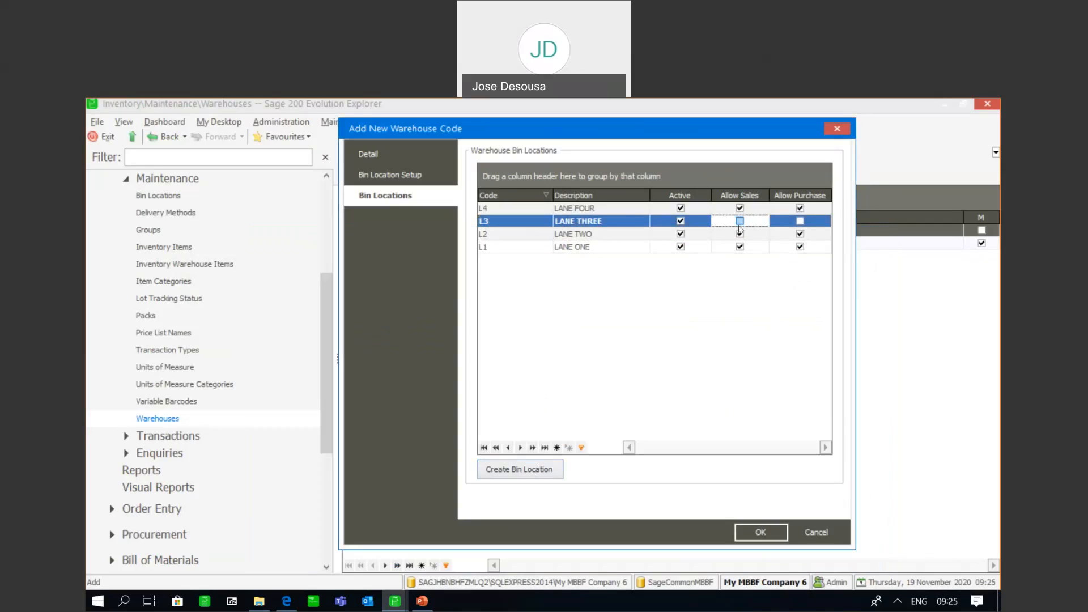
left_click(535, 469)
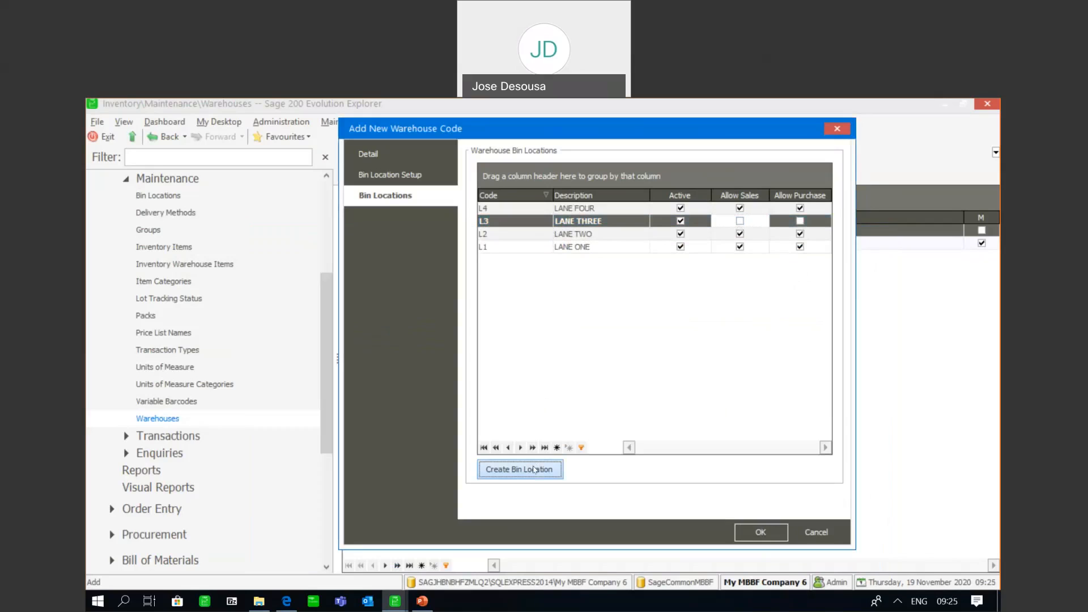
left_click(850, 550)
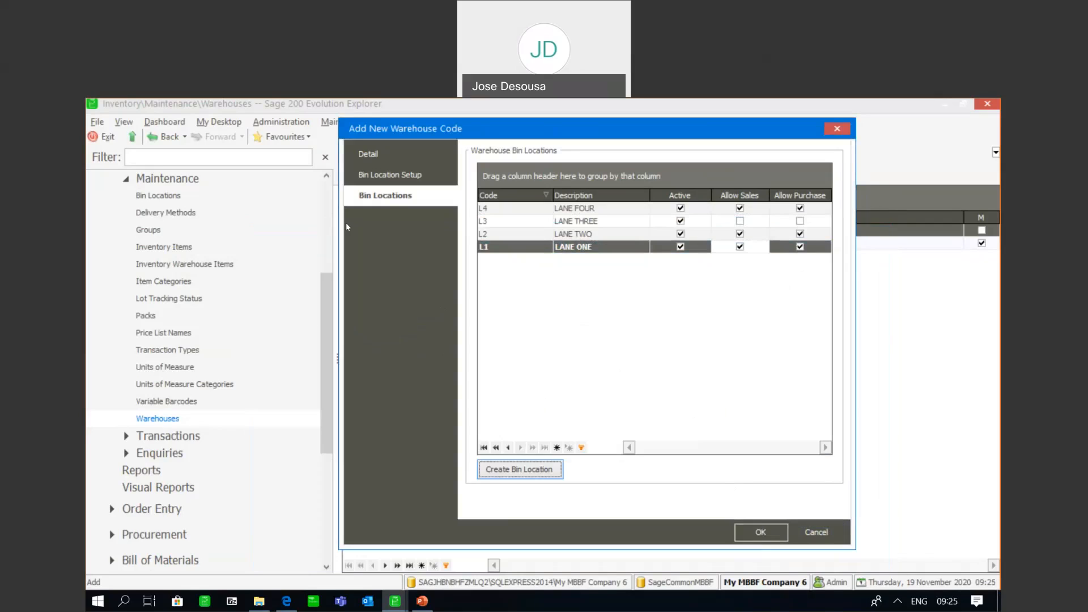
Open the JHB warehouse's bin location setup, leave the default sales and purchase bins blank, and save the warehouse
left_click(378, 180)
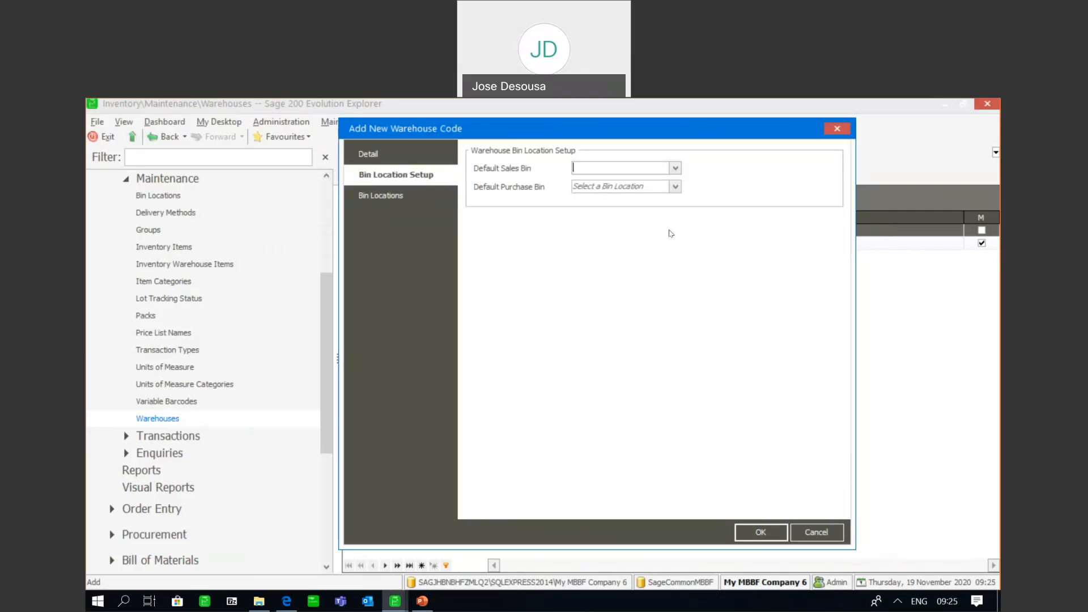
left_click(748, 529)
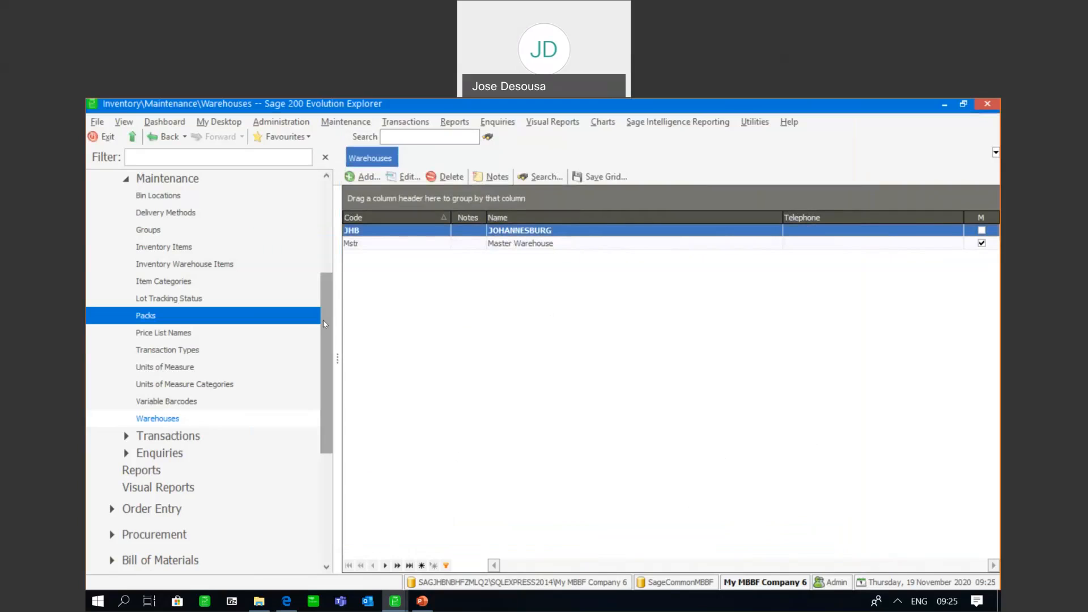
Start a new inventory item and mark it as a warehouse item
left_click_drag(324, 321, 324, 312)
left_click(179, 277)
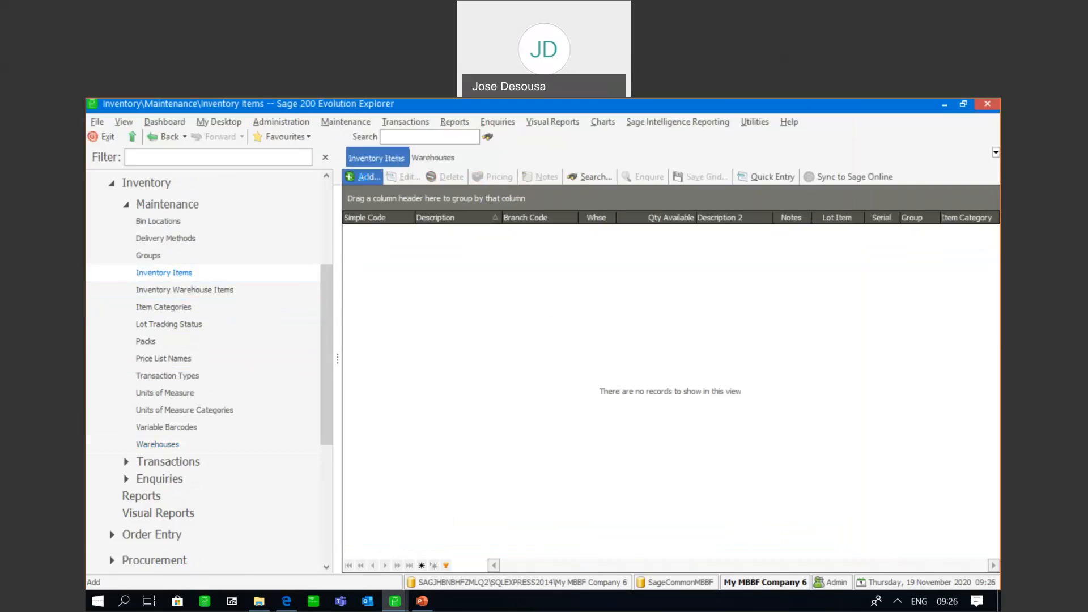
left_click(367, 178)
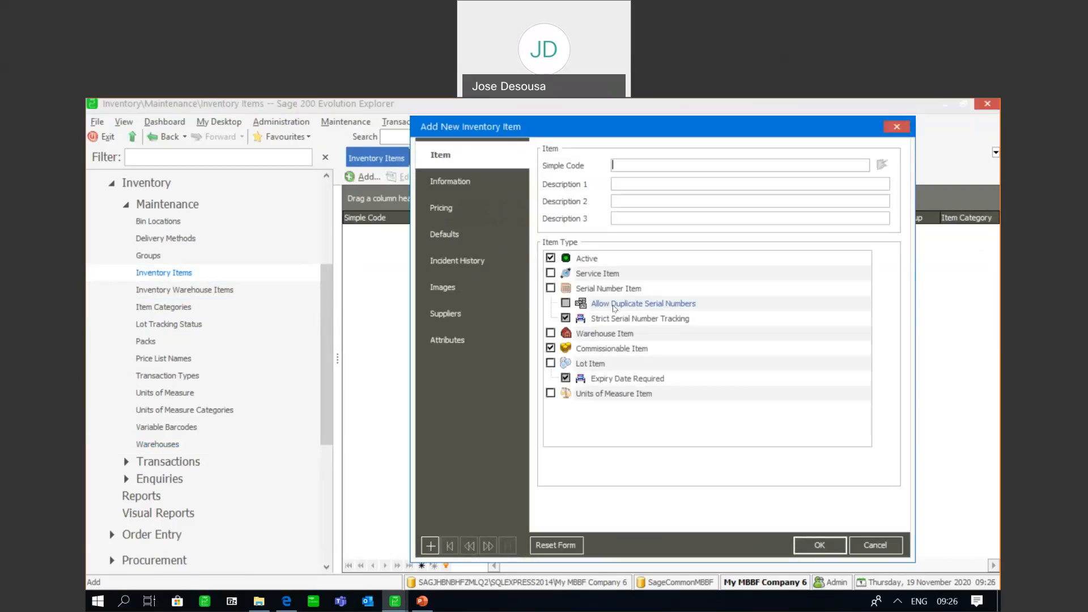
left_click(550, 333)
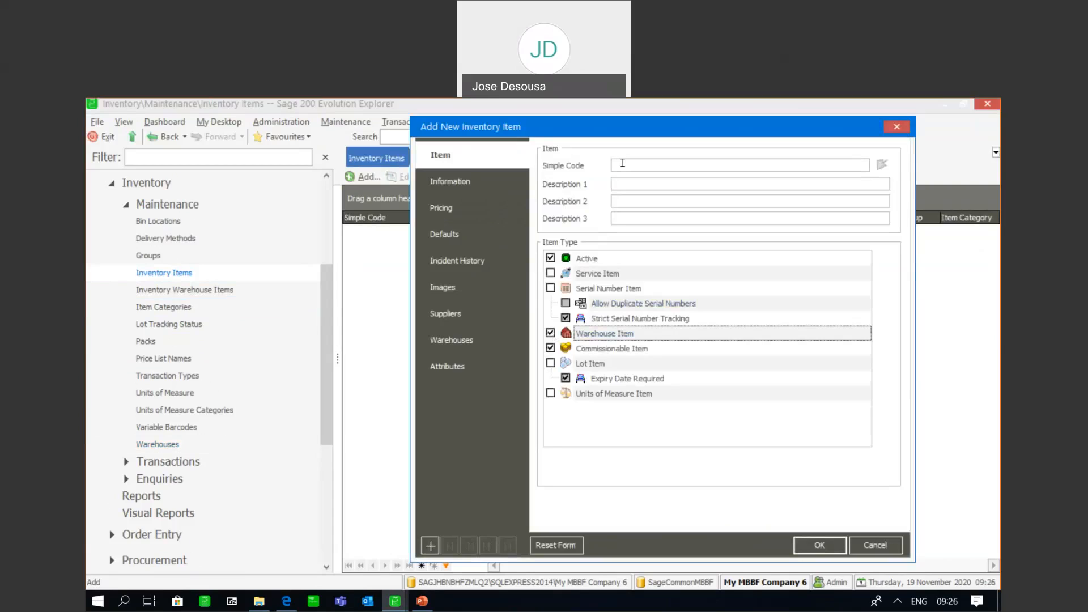
Give the new inventory item the code FSC928272 and the description FABRIC SOFTENER 2L
type("FSC928272")
left_click(622, 182)
type("FABRIC SOFTENER 2L")
key("Delete")
key("Delete")
key("Delete")
key("Delete")
key("Delete")
Save the item record to edit its JHB warehouse details, and load the warehouse bins into its multiple bin locations
left_click(483, 335)
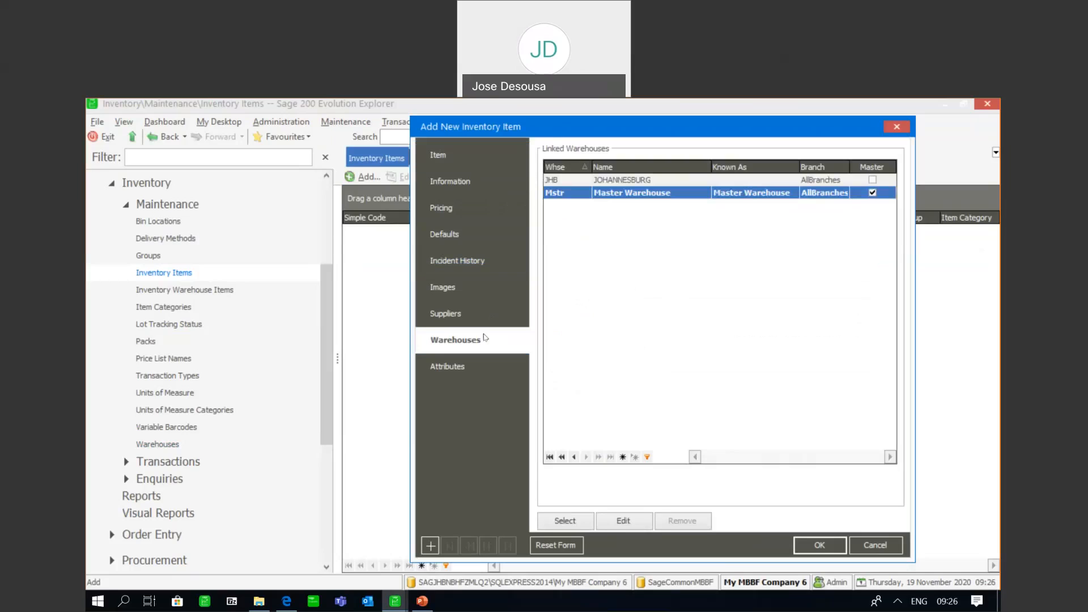
left_click(574, 180)
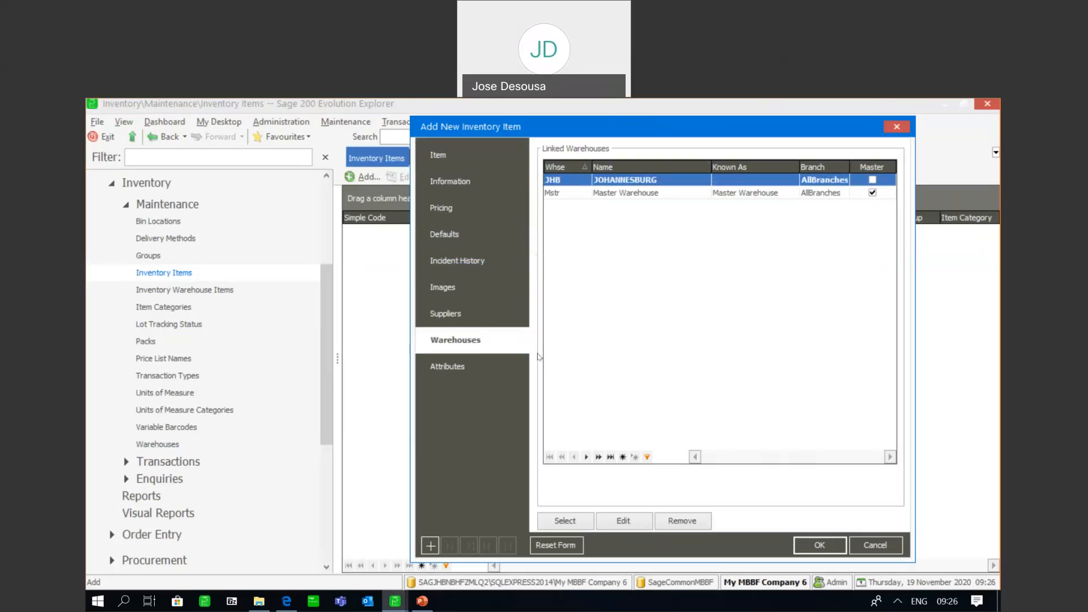
left_click(617, 521)
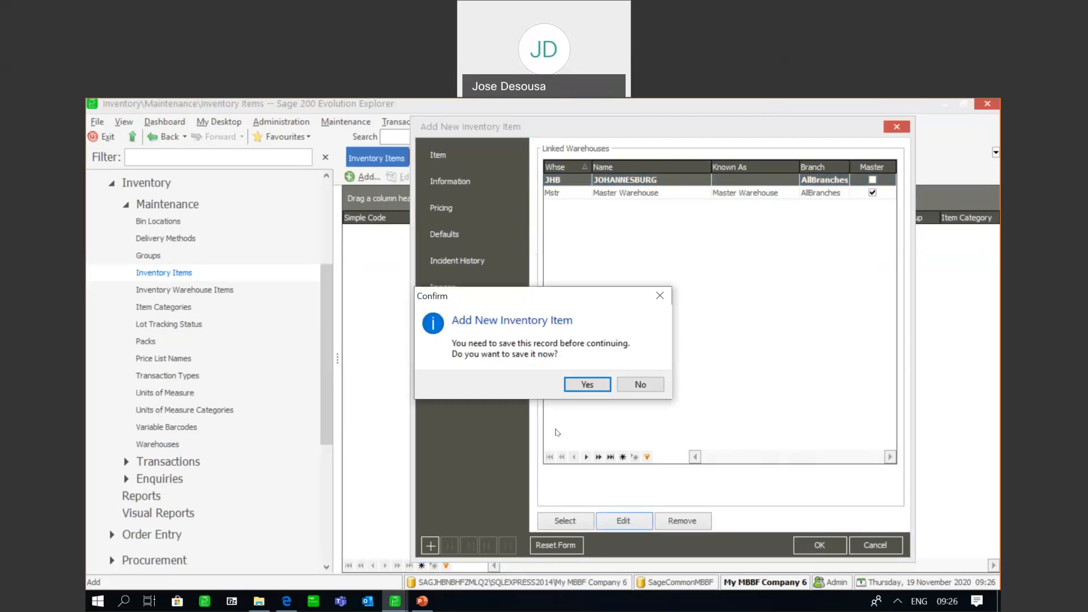
left_click(573, 382)
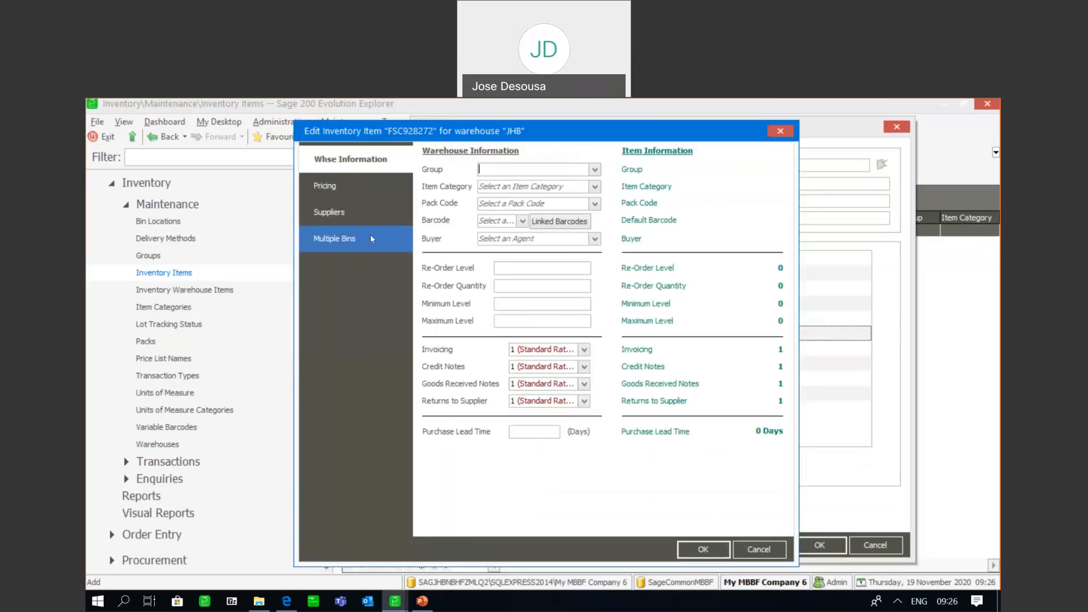
left_click(371, 239)
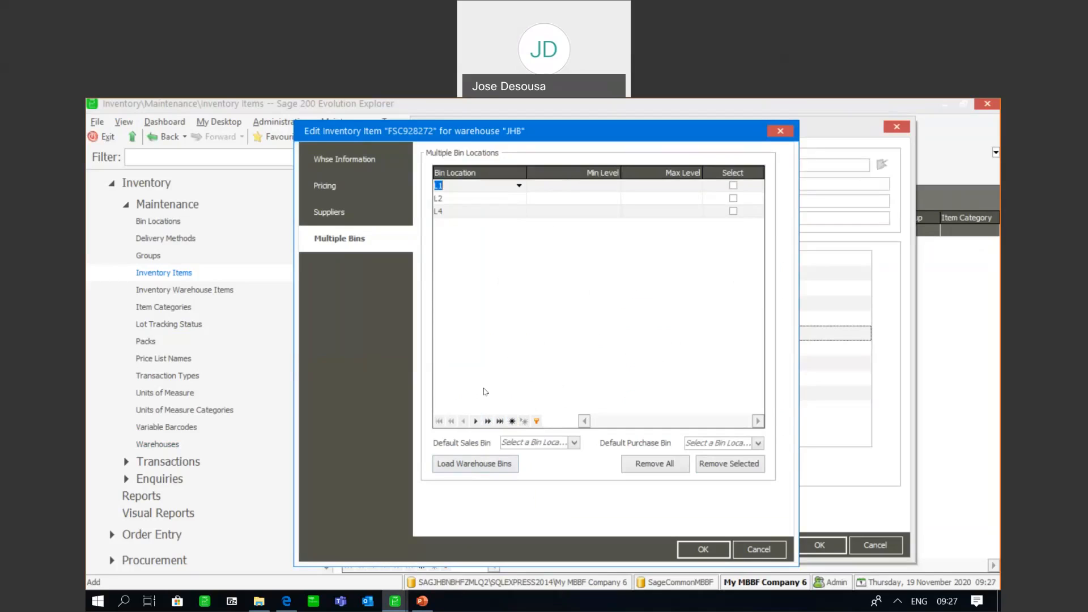
left_click(464, 471)
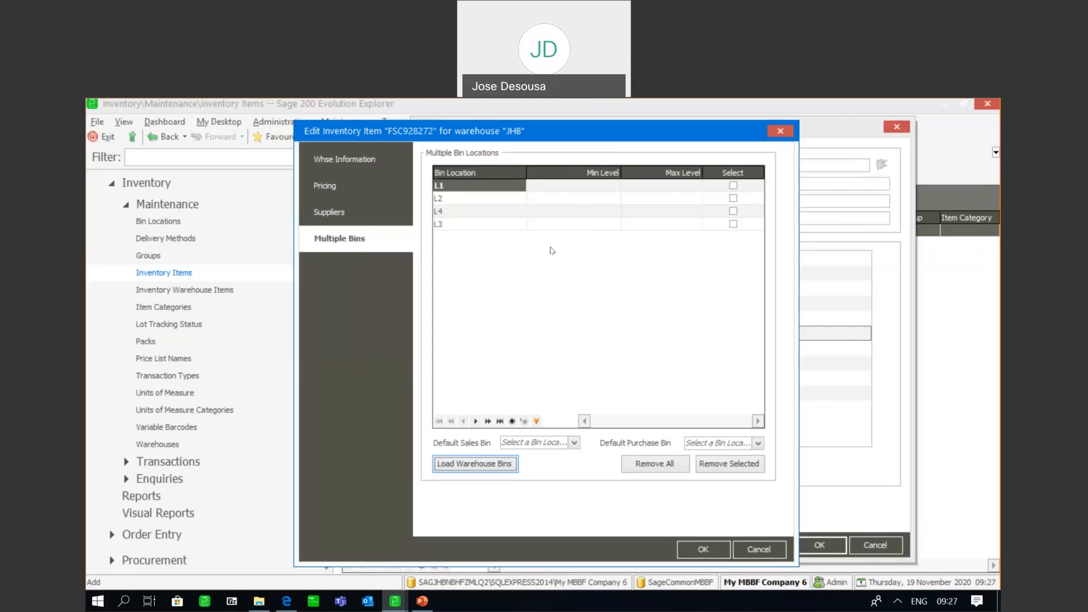
left_click(551, 250)
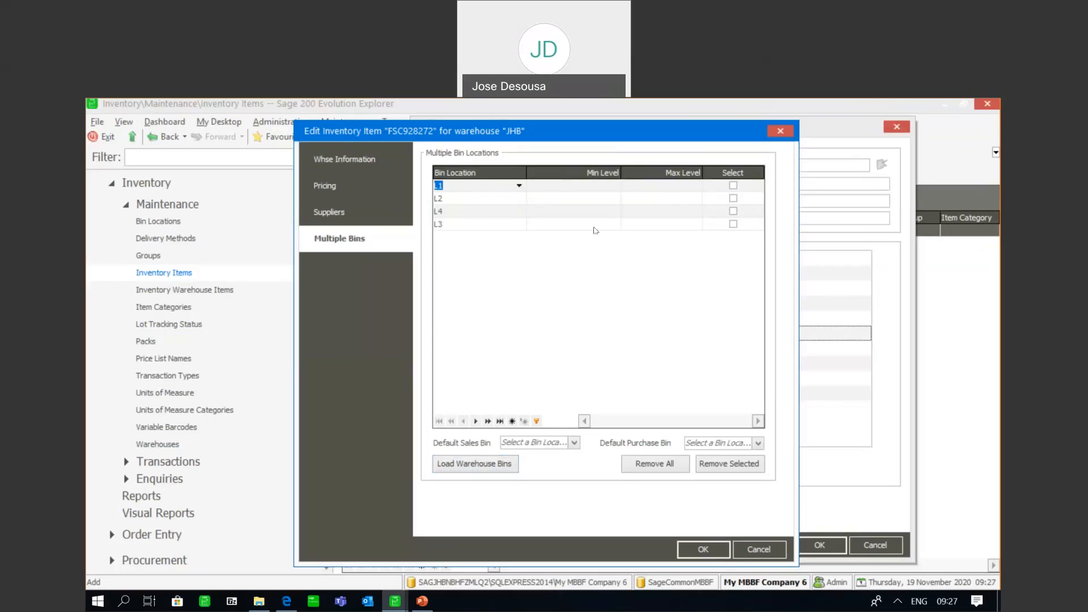
Remove bin L4 from the item's multiple bin locations and load the warehouse bins again
left_click(733, 211)
left_click(713, 465)
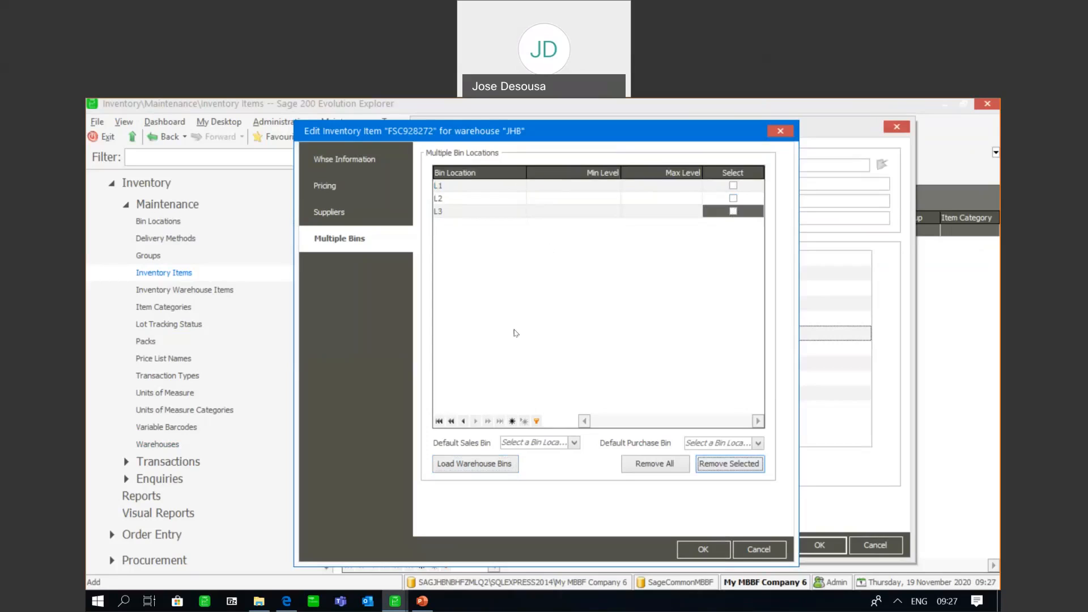
left_click(460, 465)
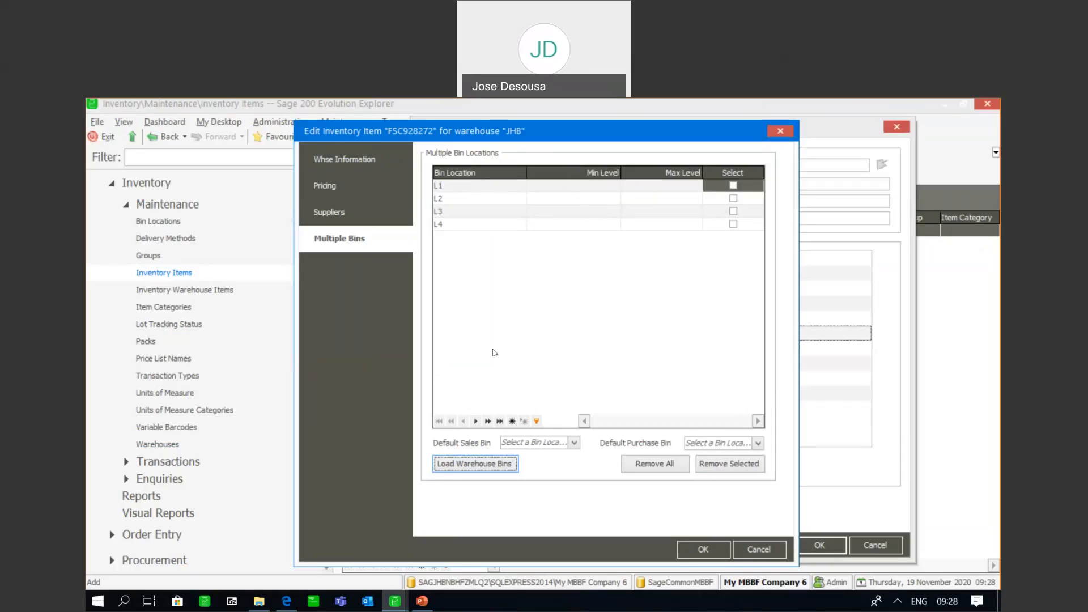
Save the JHB warehouse details and finish adding the fabric softener item
left_click(713, 551)
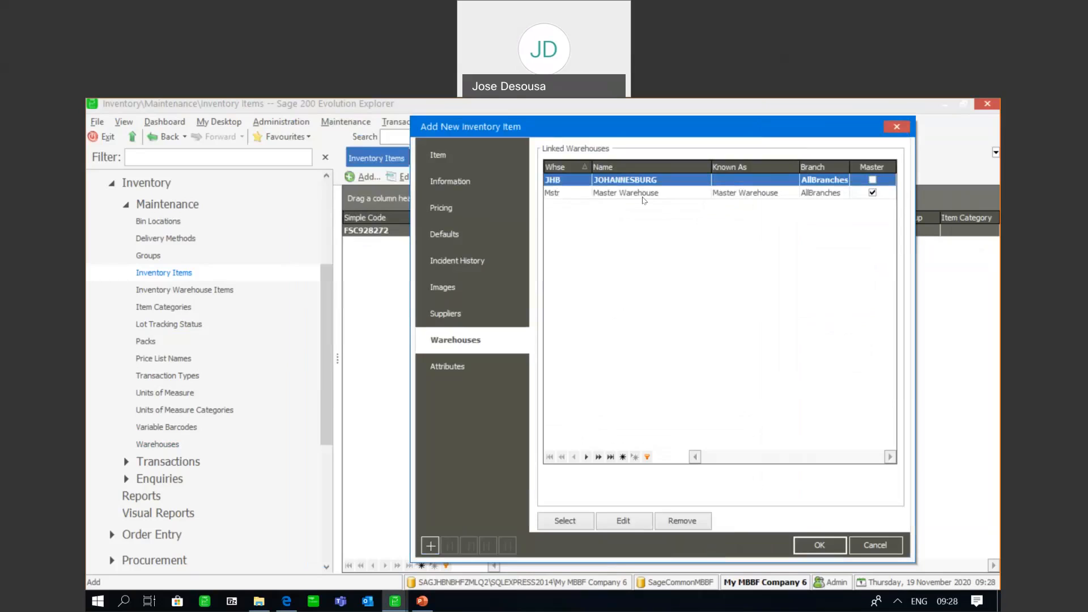
left_click(817, 545)
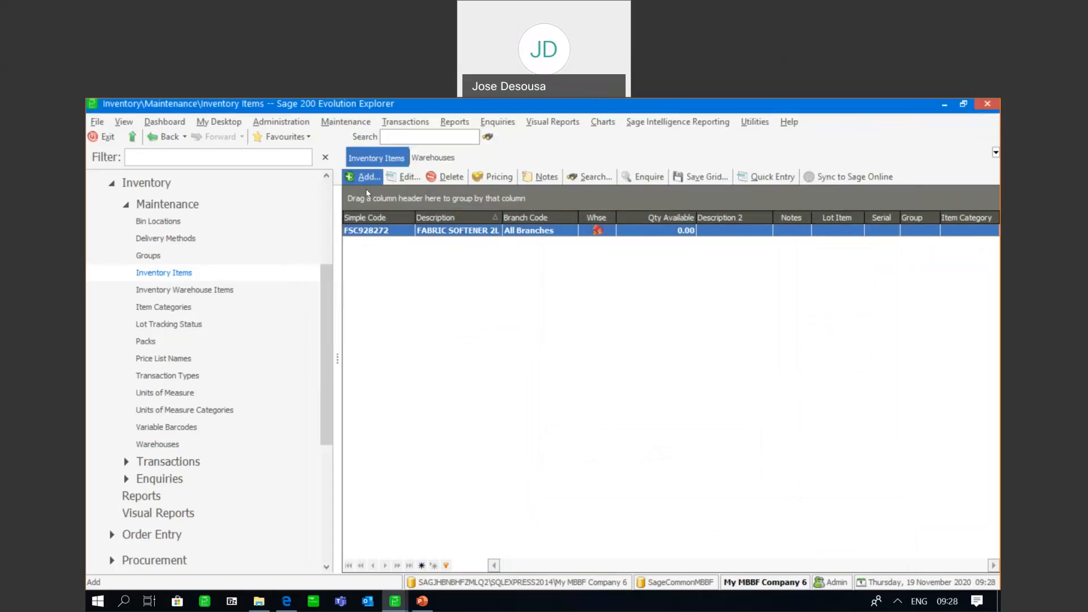
Add another inventory item with code LQD02272 and description LIQUID DETERGENT 750ml, marked as a warehouse item
left_click(368, 183)
type("LQD02272")
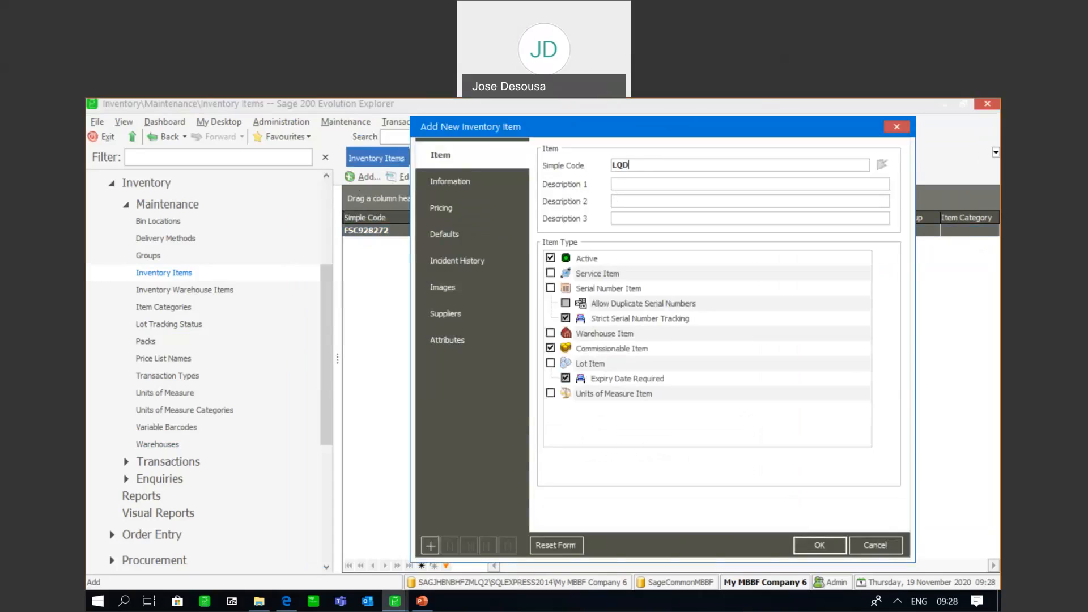
left_click(638, 182)
type("LIQUID DETERGENT ")
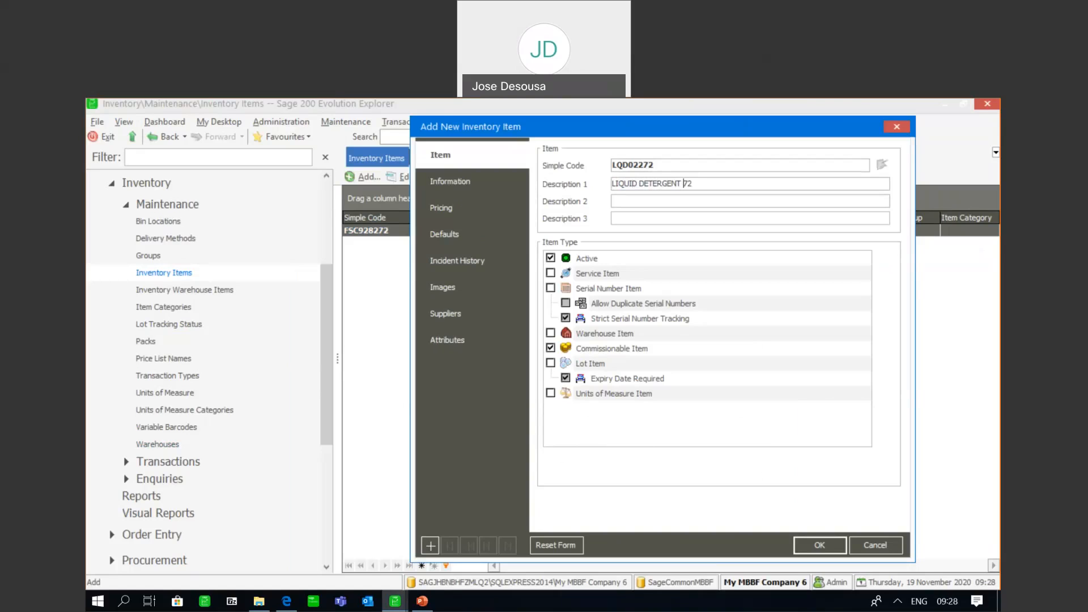
type("750ml")
key("Delete")
key("Delete")
left_click(550, 333)
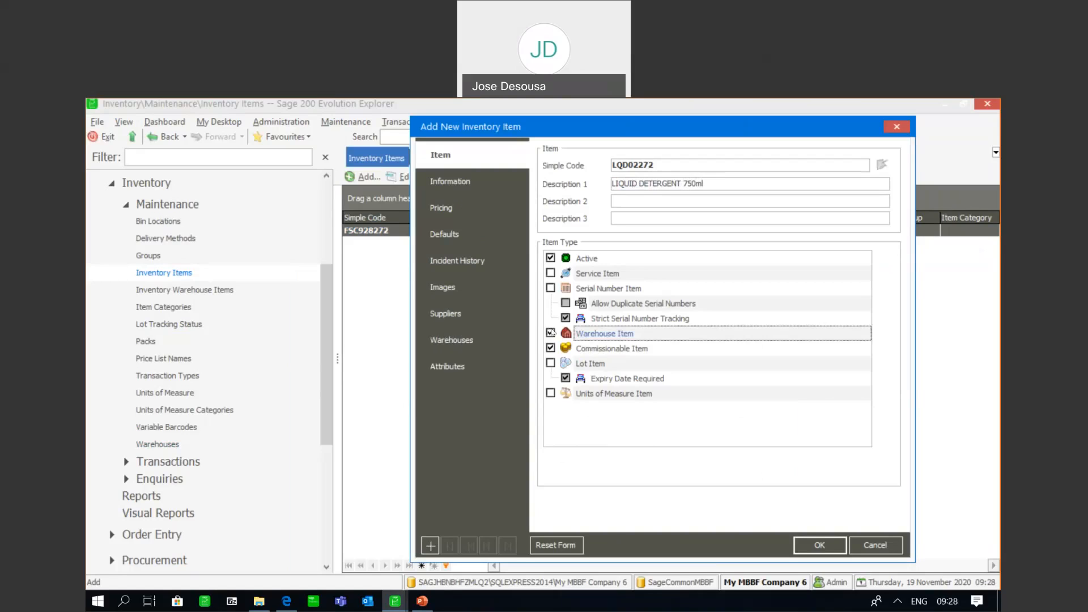
Load all JHB warehouse bins into the liquid detergent item's multiple bin locations and save the item
left_click(489, 344)
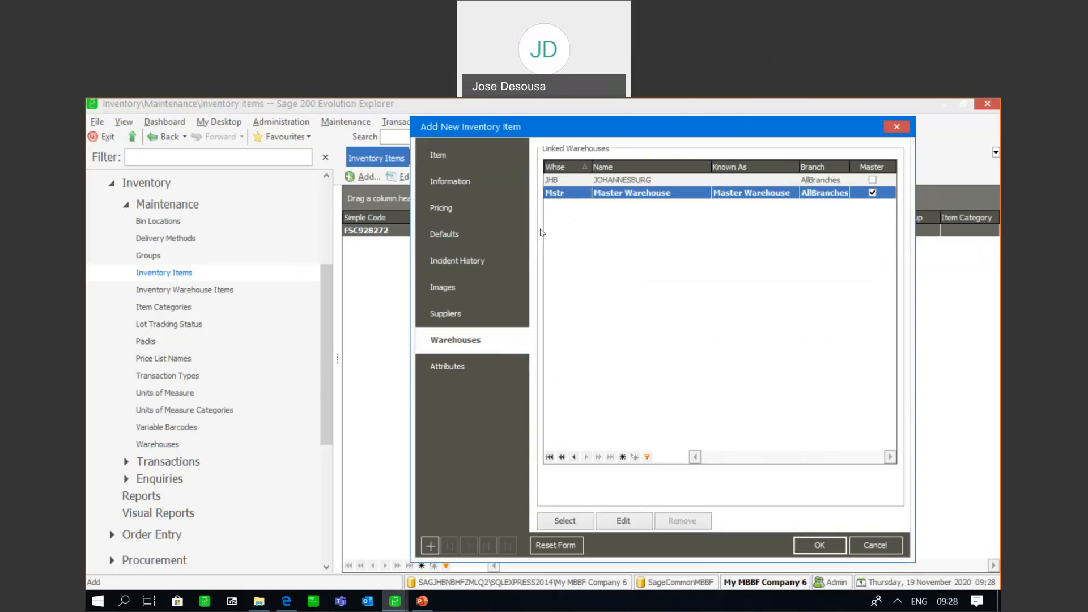
left_click(560, 181)
left_click(622, 521)
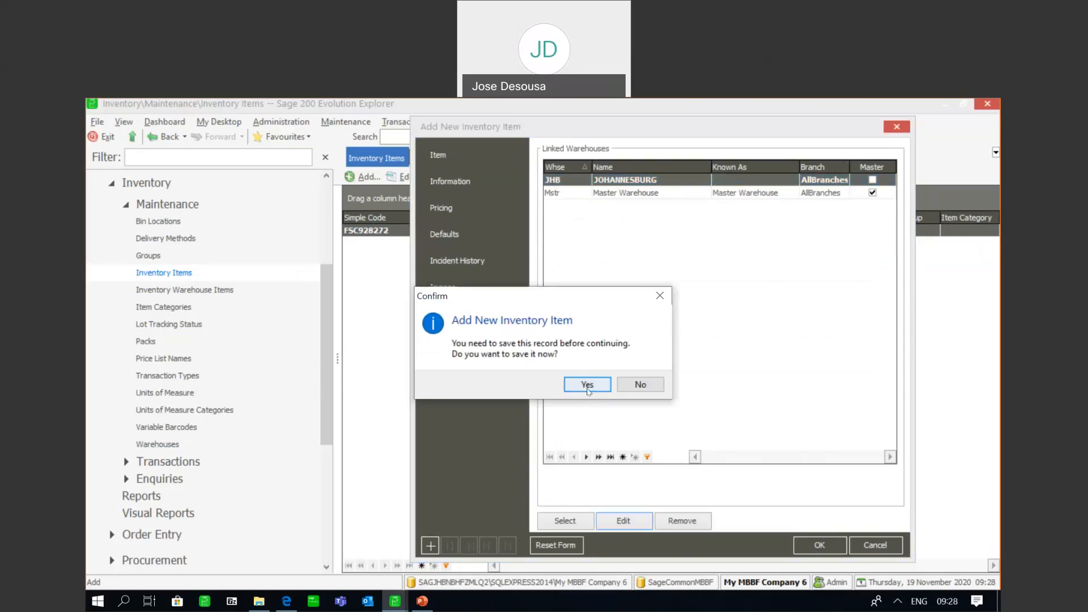
left_click(584, 382)
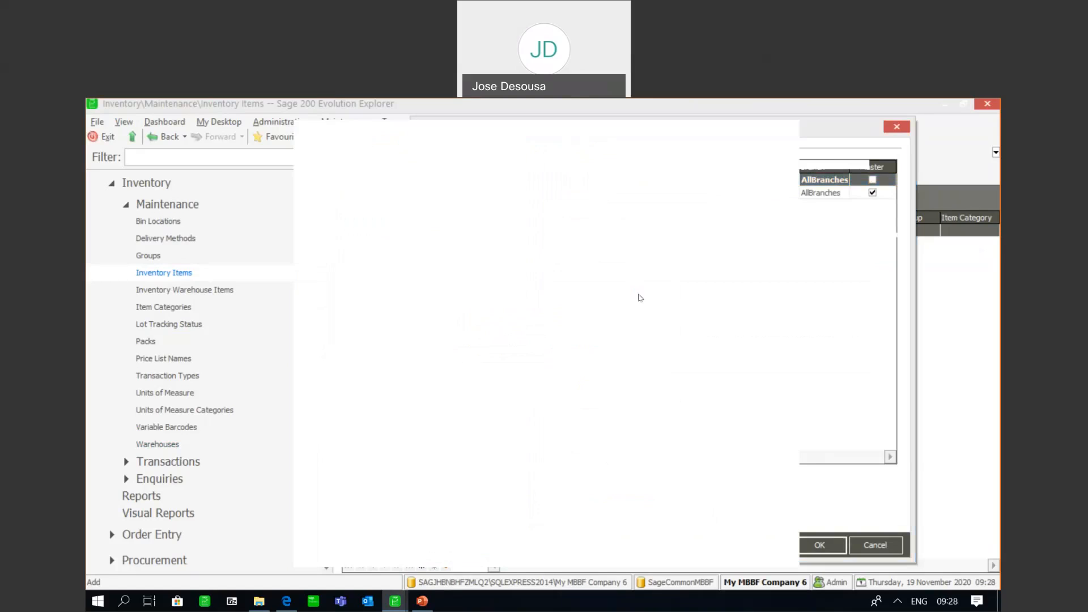
left_click(364, 251)
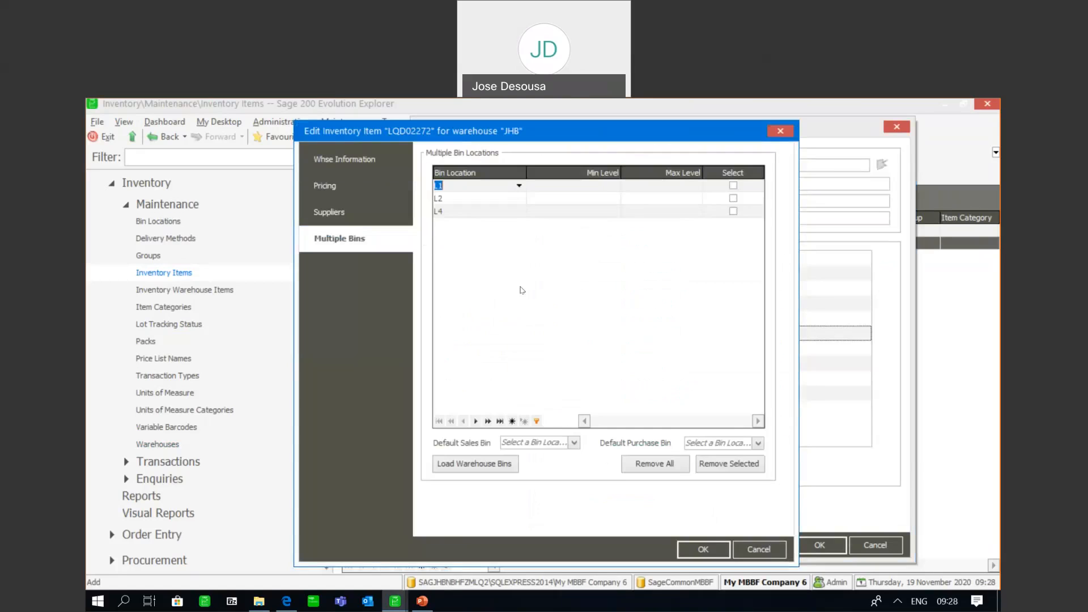
left_click(491, 470)
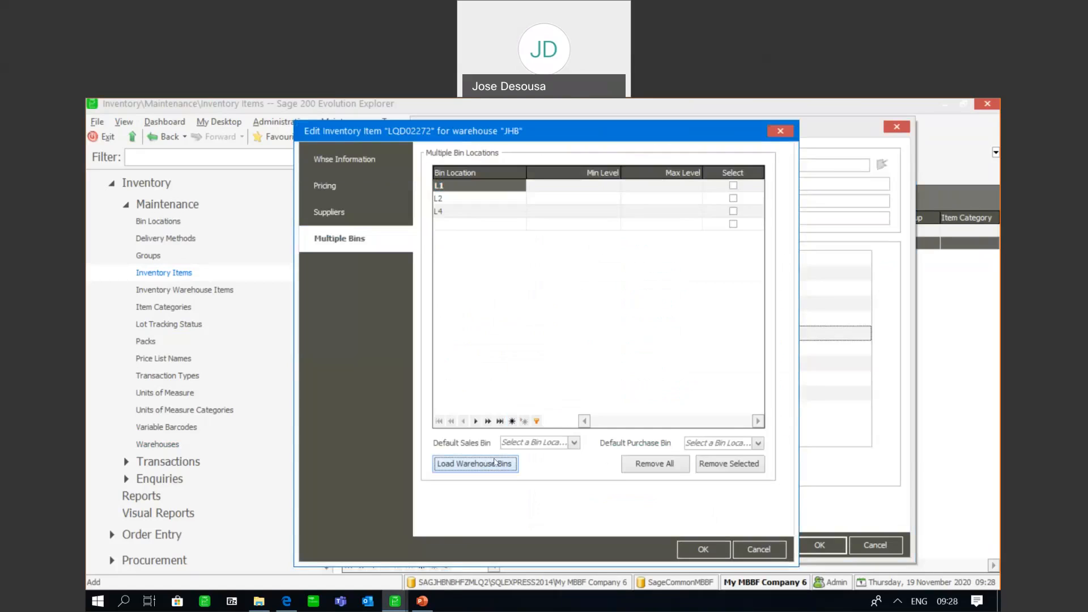
left_click(690, 549)
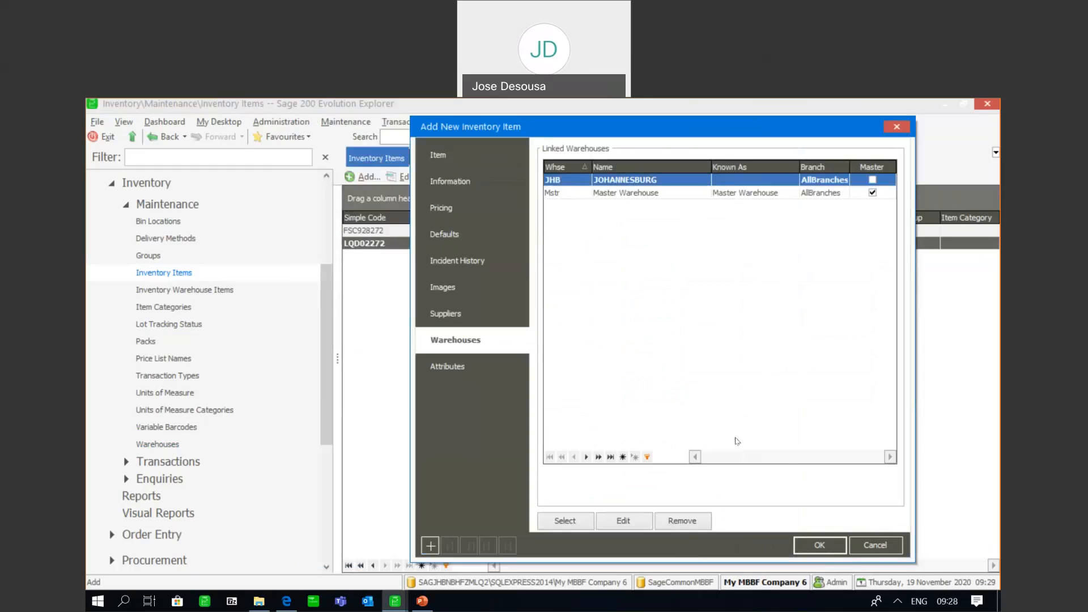
left_click(820, 545)
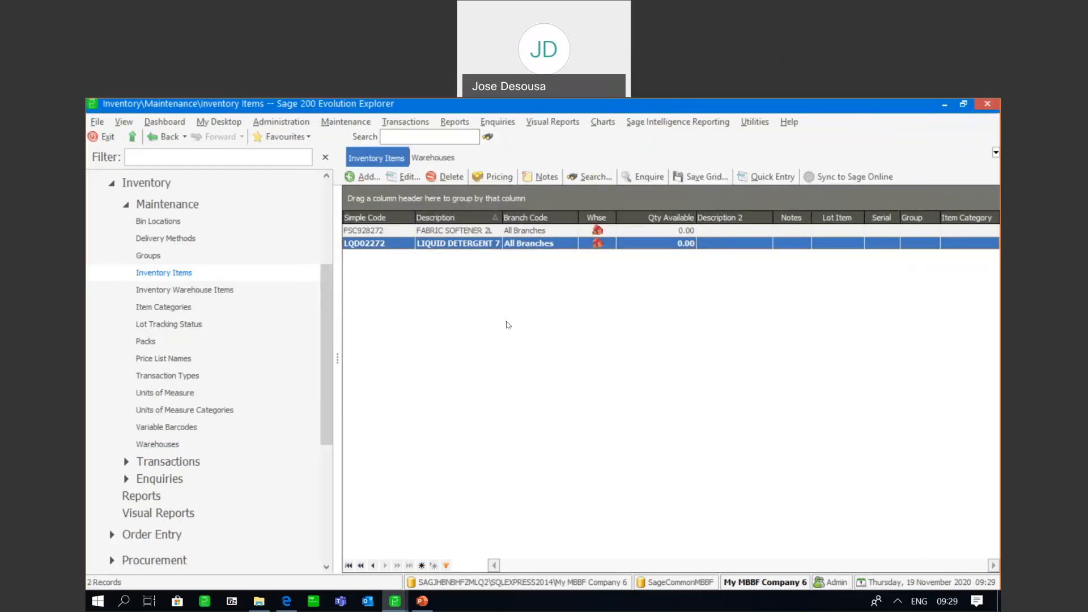
Open a new Goods Received Voucher from the inventory transactions
left_click(319, 313)
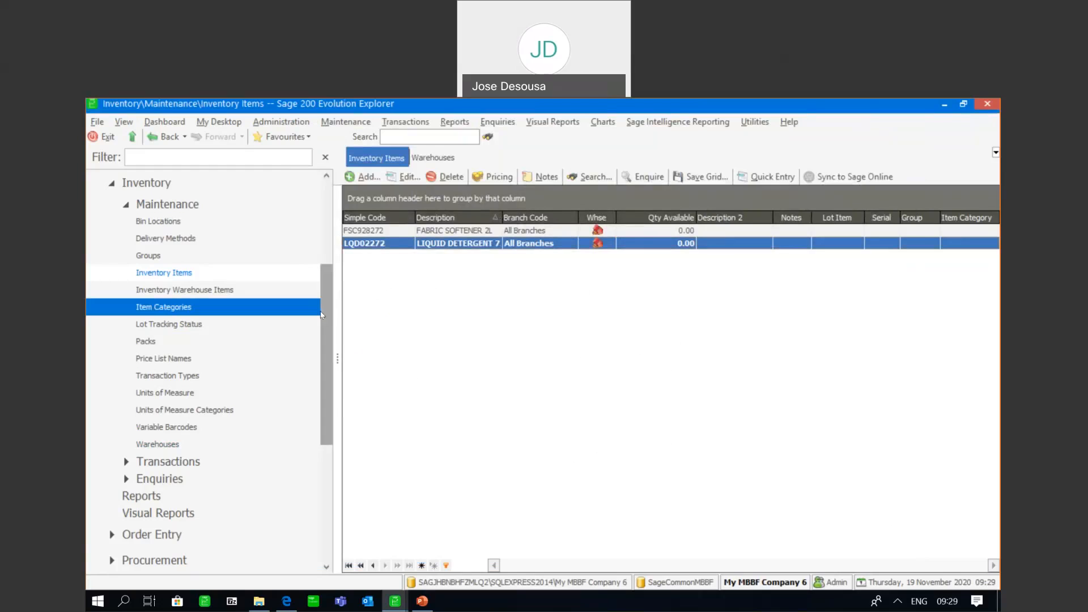
left_click_drag(322, 315, 323, 342)
left_click(219, 385)
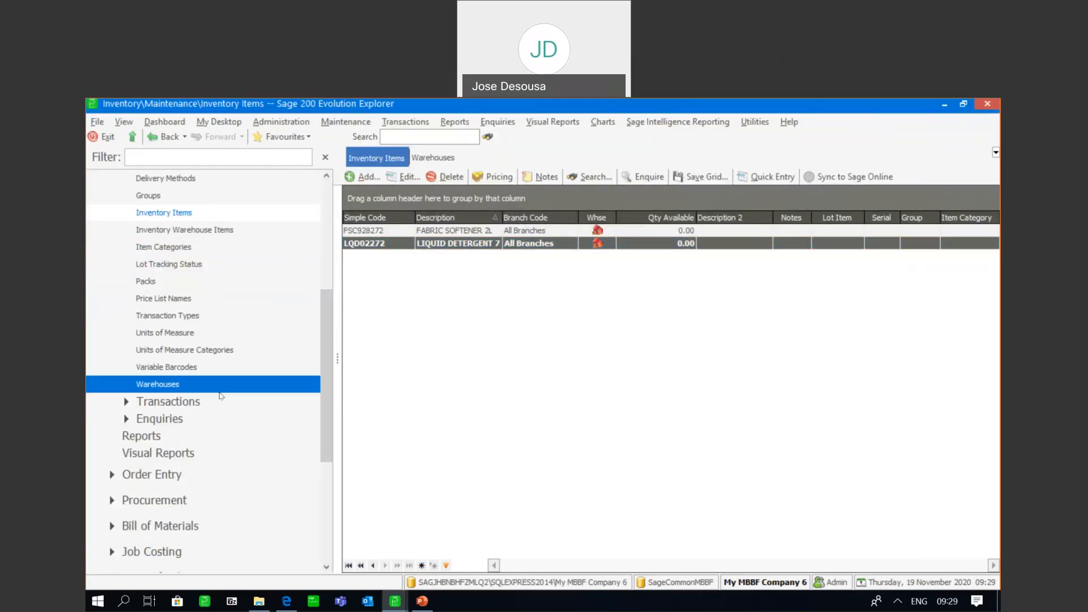
left_click(221, 398)
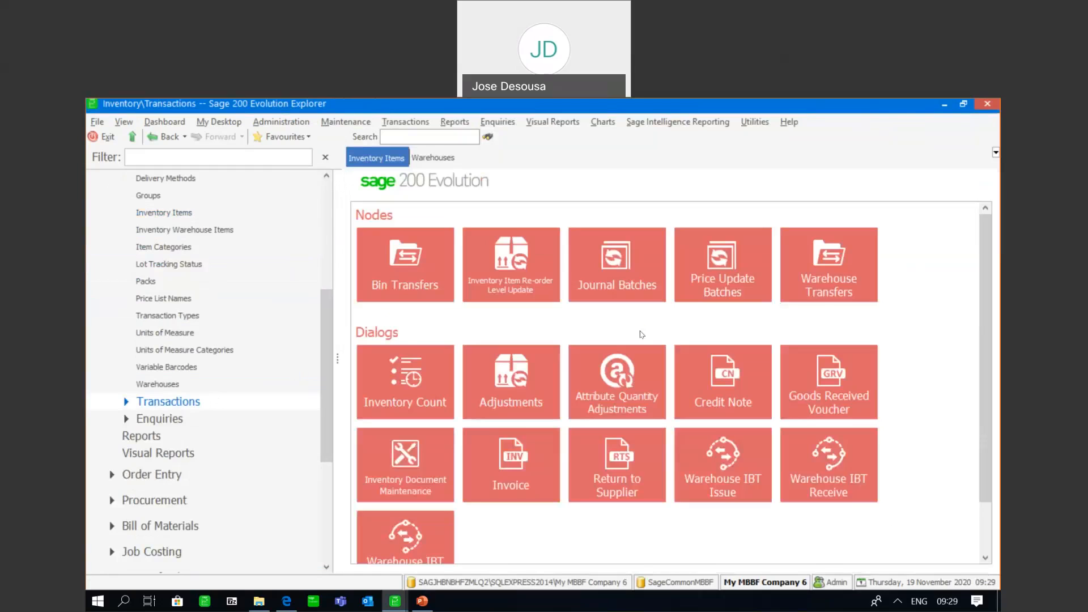
left_click(807, 366)
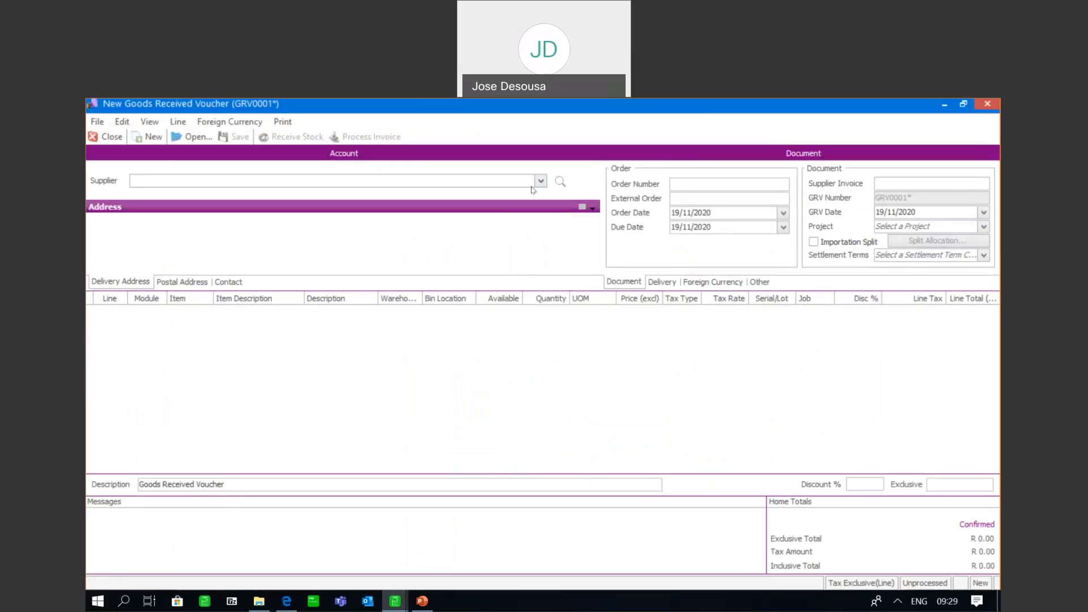
Create a supplier with code CCM and name COMPLETE CHEMICALS from the voucher's supplier field, and save it
left_click(533, 186)
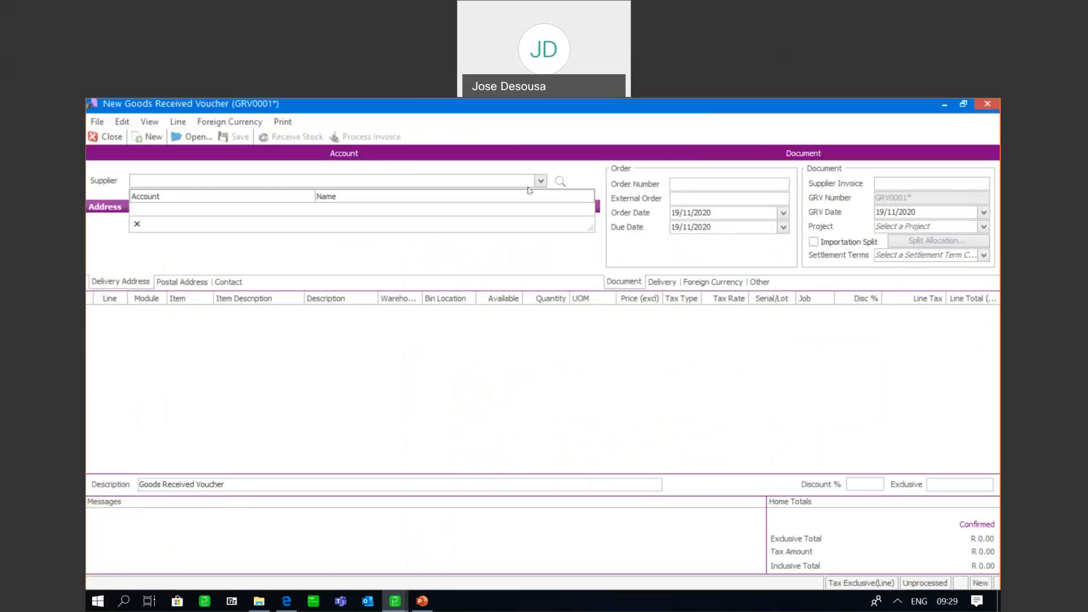
right_click(160, 186)
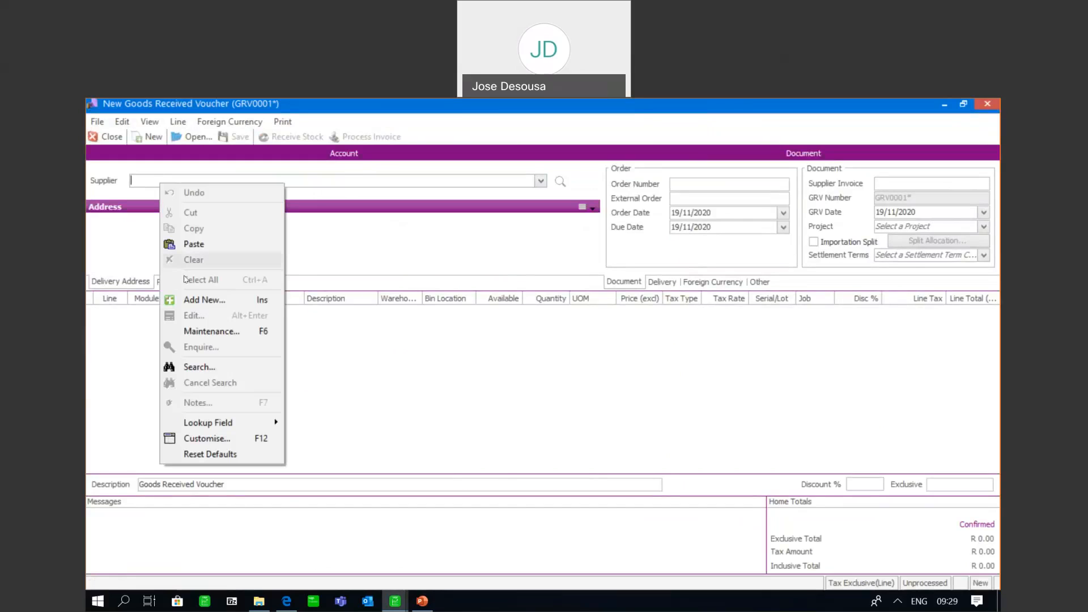
left_click(181, 297)
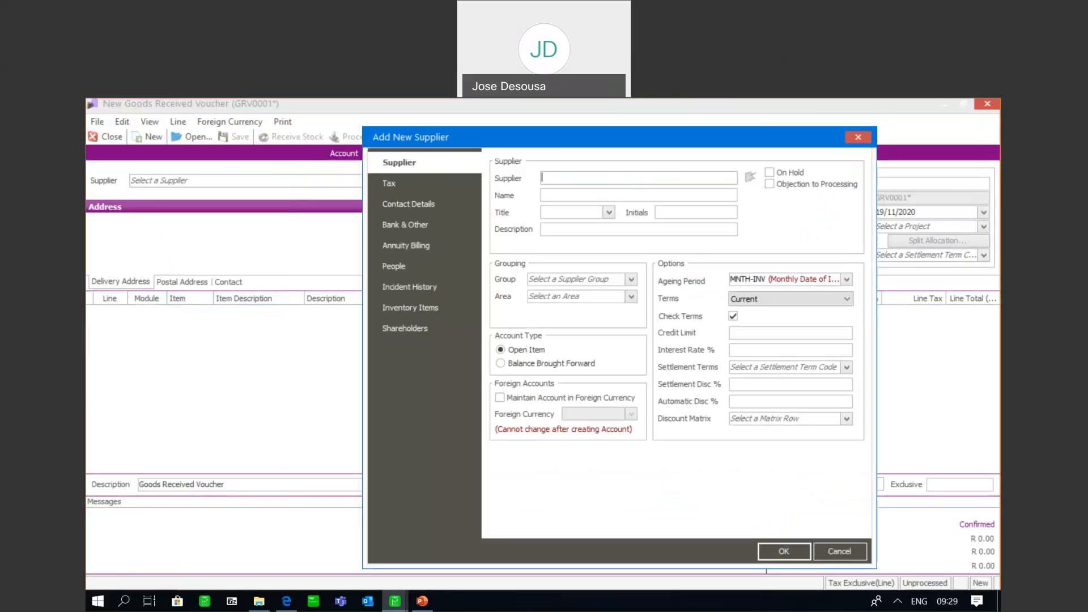
type("CCM")
left_click(547, 193)
type("CM")
key("BackSpace")
type("OMPLETE CHEMICALS")
key("Delete")
key("Delete")
key("Delete")
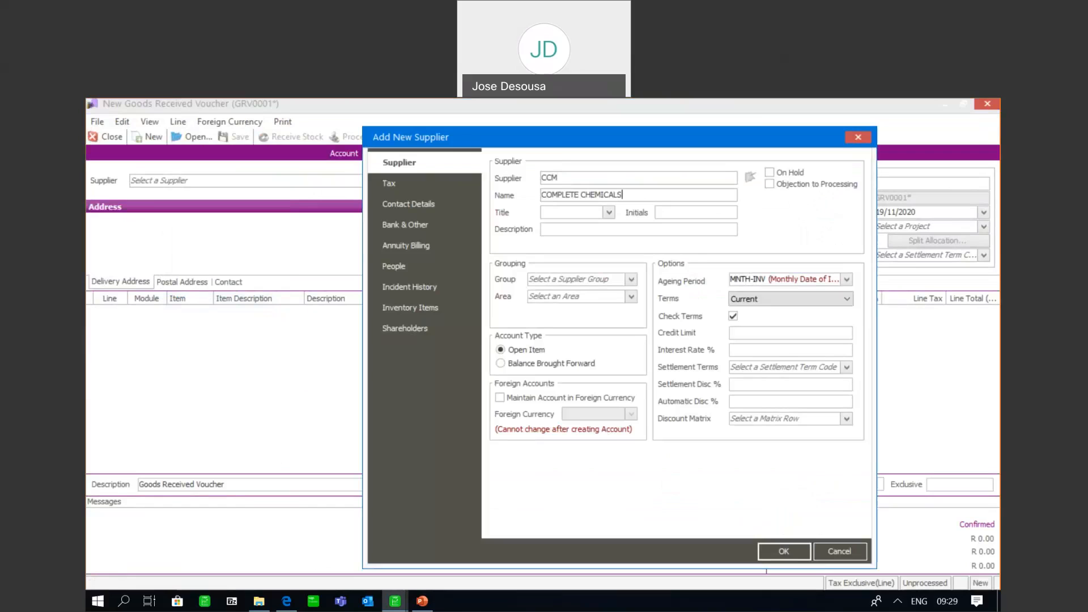
left_click(762, 550)
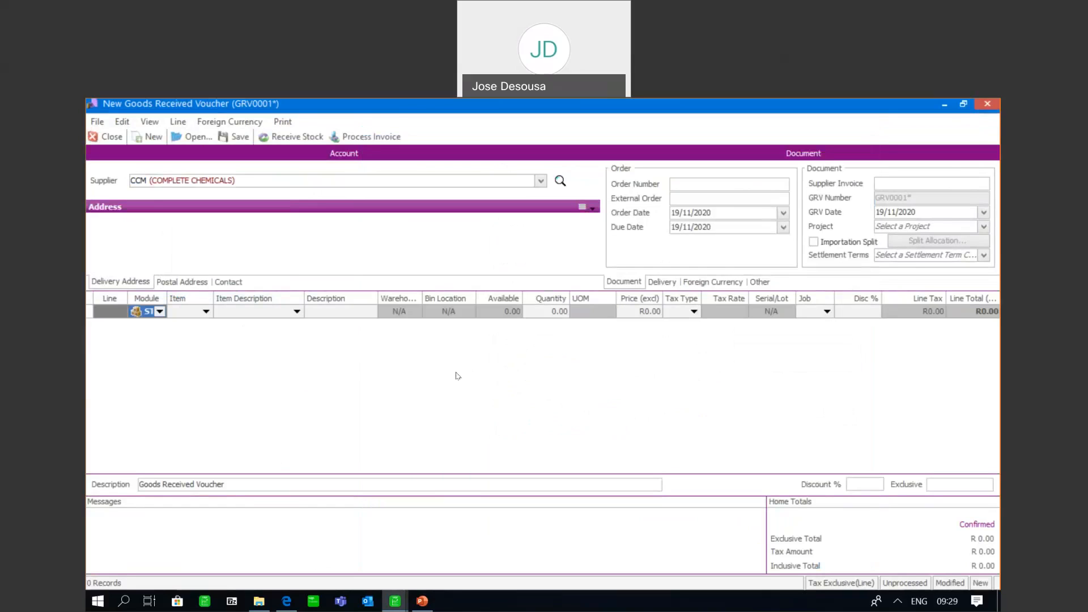
Start a voucher line for item FSC928272 FABRIC SOFTENER 2L, with warehouse JHB and bin location L1
left_click(207, 311)
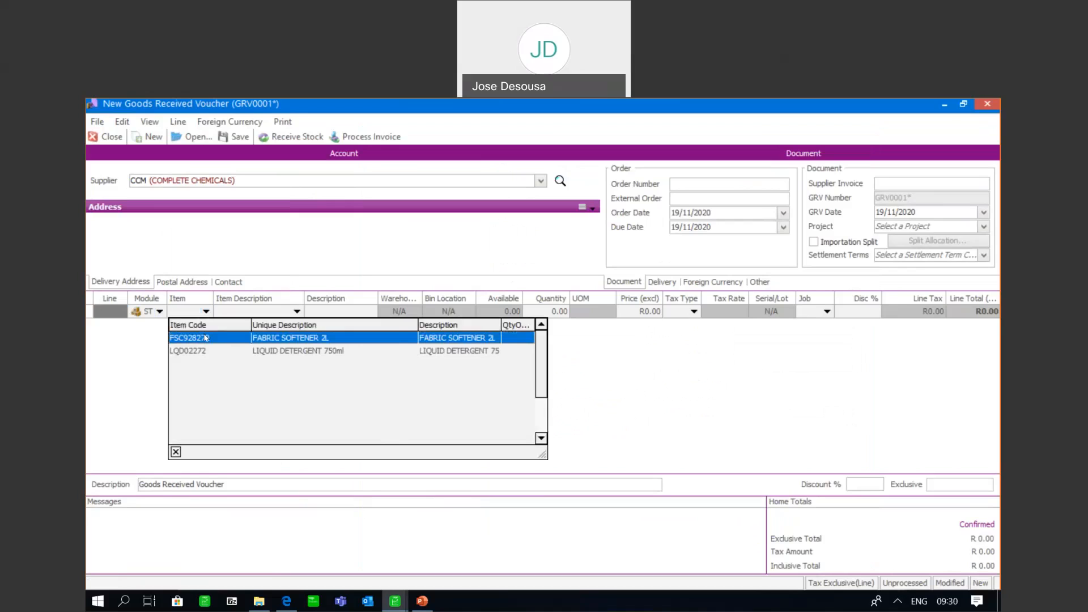
left_click(205, 338)
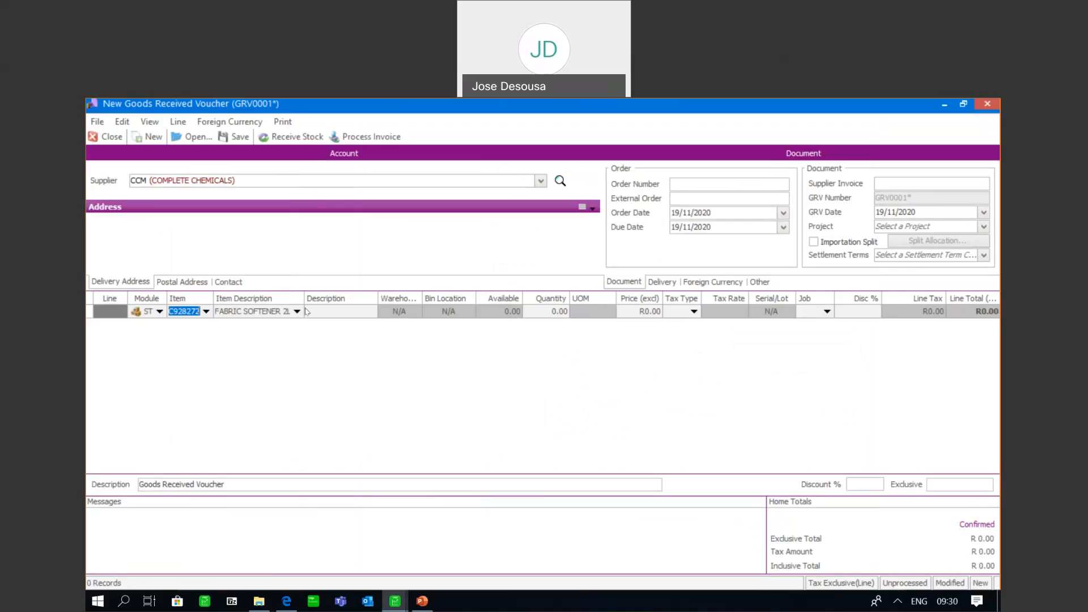
left_click(327, 311)
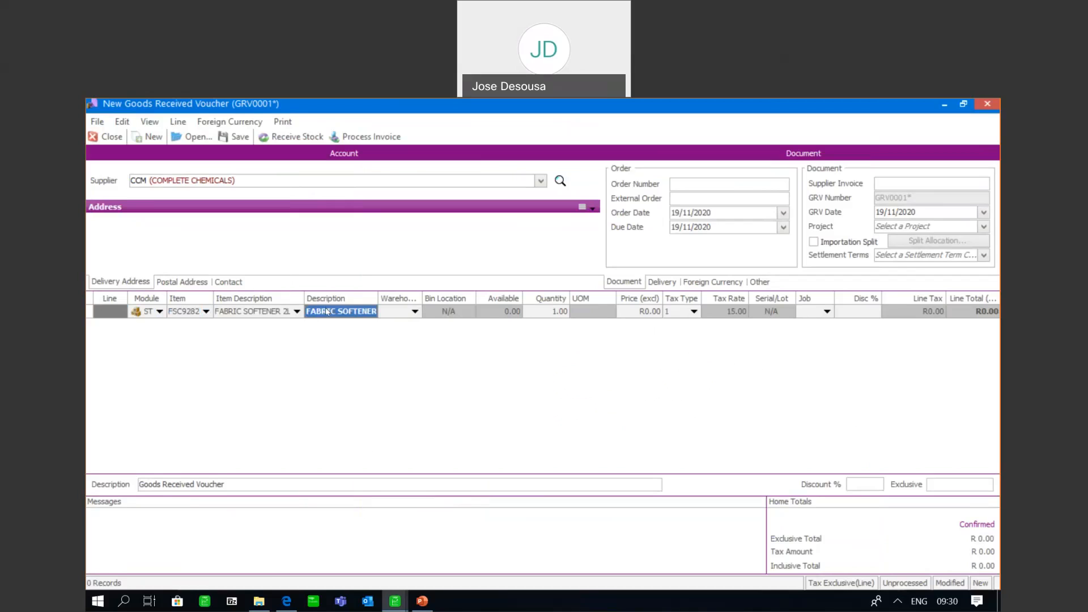
key("Tab")
left_click(415, 311)
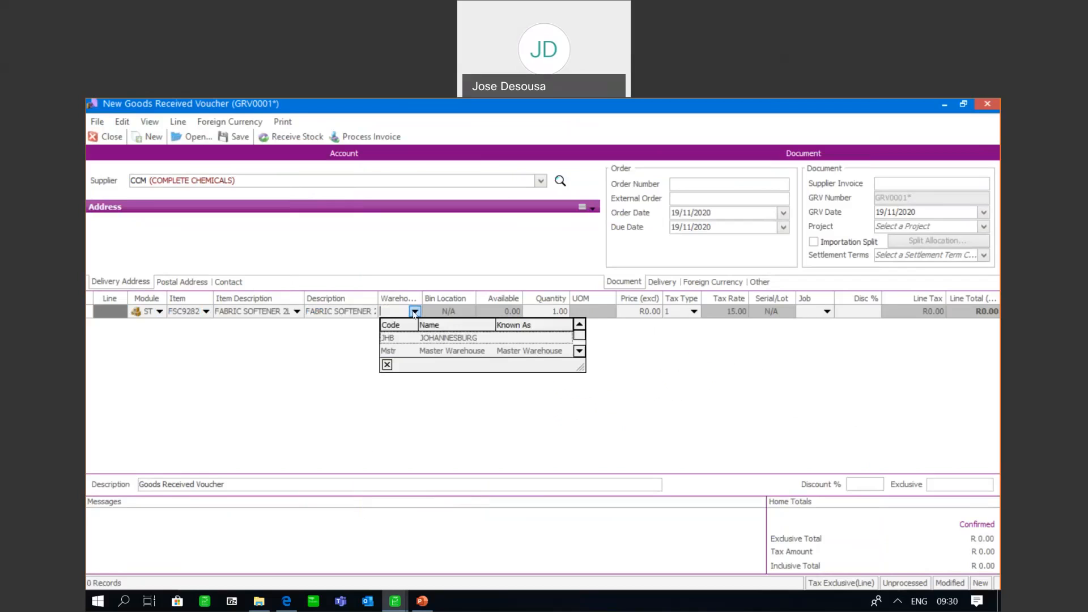
left_click(408, 339)
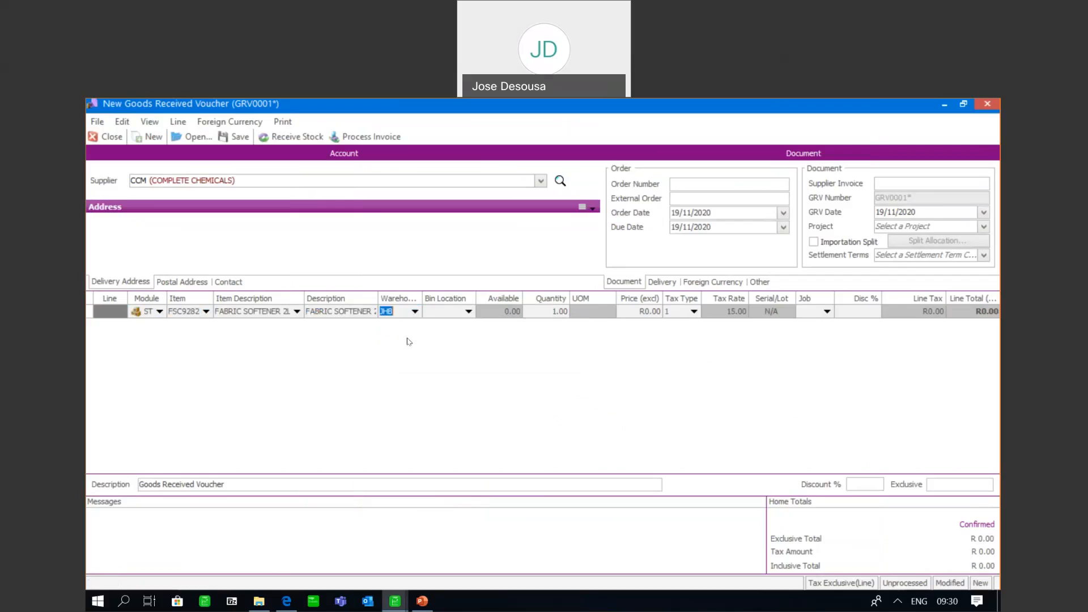
left_click(468, 311)
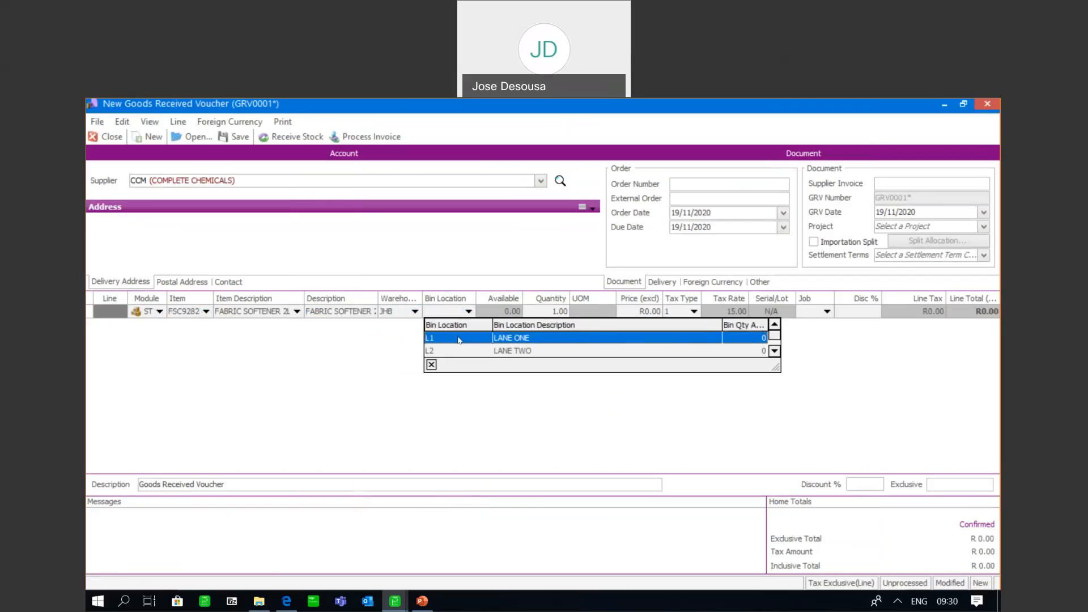
left_click(774, 351)
left_click(603, 342)
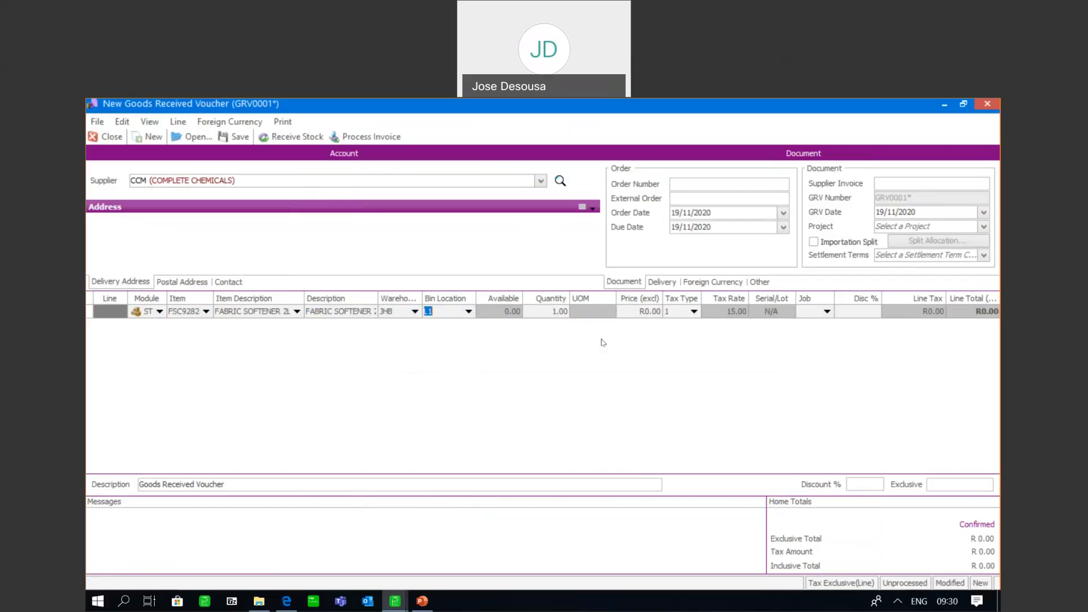
Set the fabric softener line's quantity to 40 and exclusive price to R15.99, and complete the line
key("Tab")
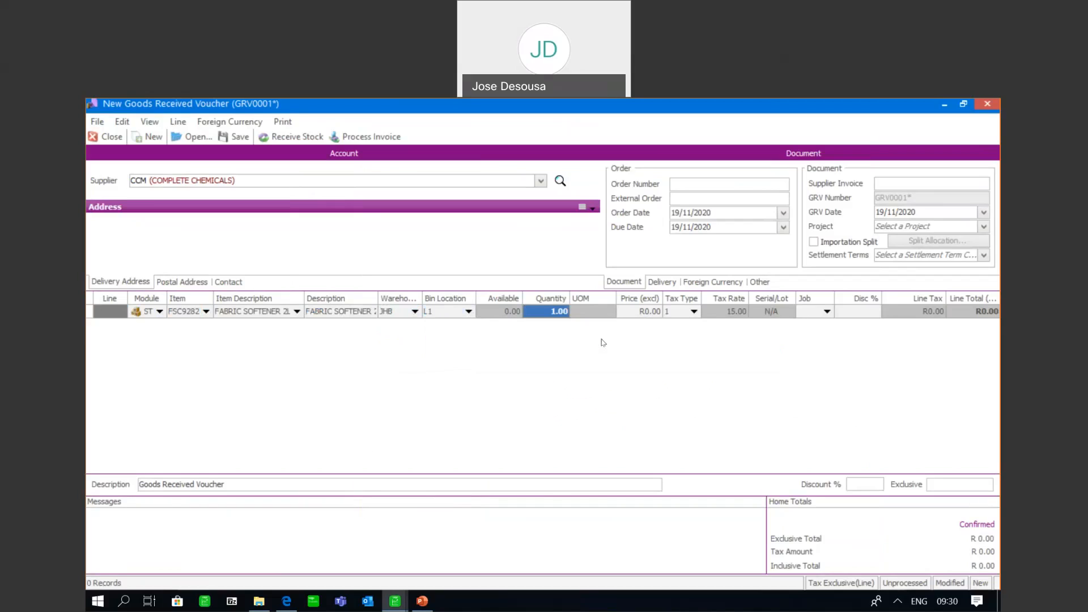
type("40")
key("Tab")
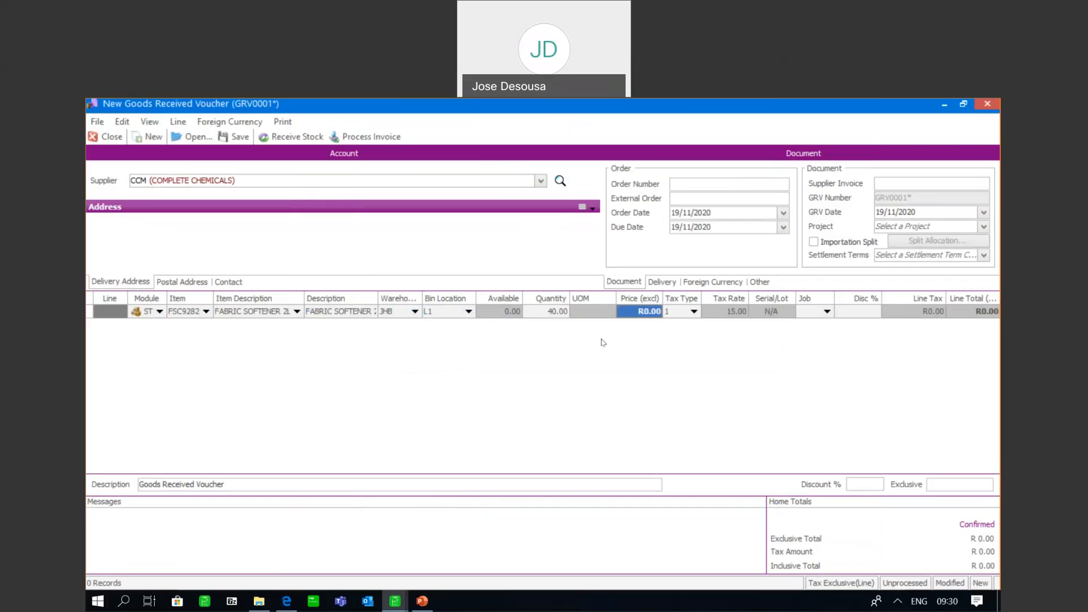
type("15.99")
key("Tab")
key("Tab")
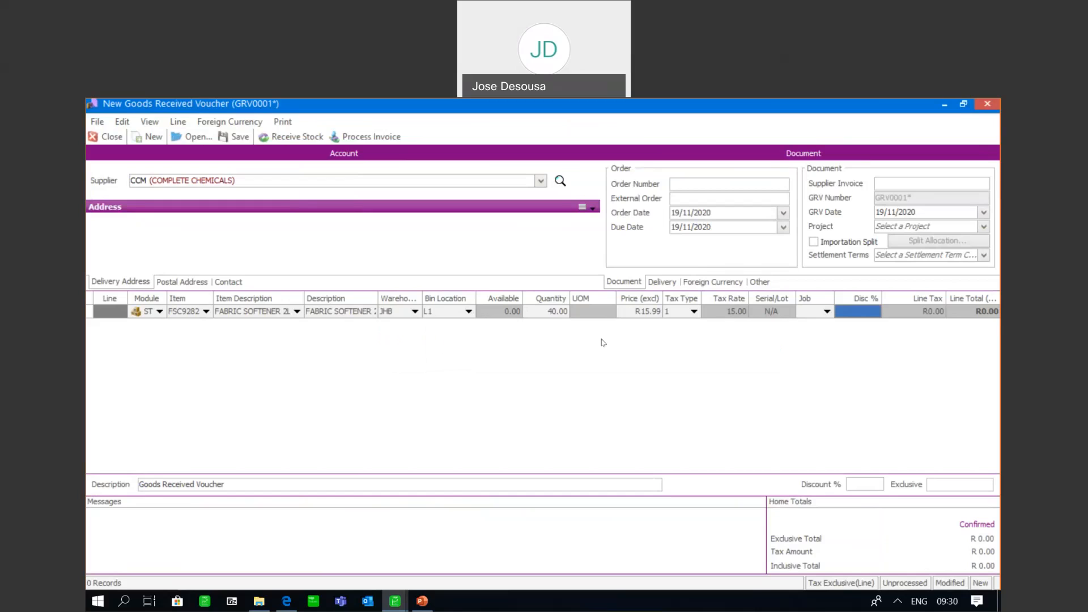
key("Tab")
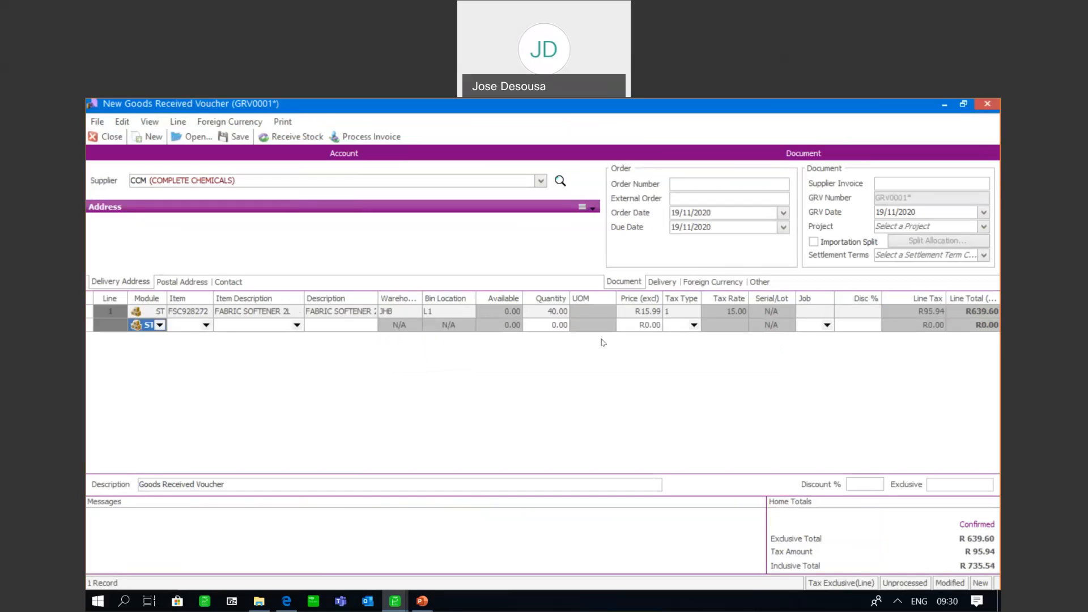
Start a second voucher line for item LQD02272 LIQUID DETERGENT 750ml, with warehouse JHB and bin location L2
left_click(206, 325)
left_click(199, 364)
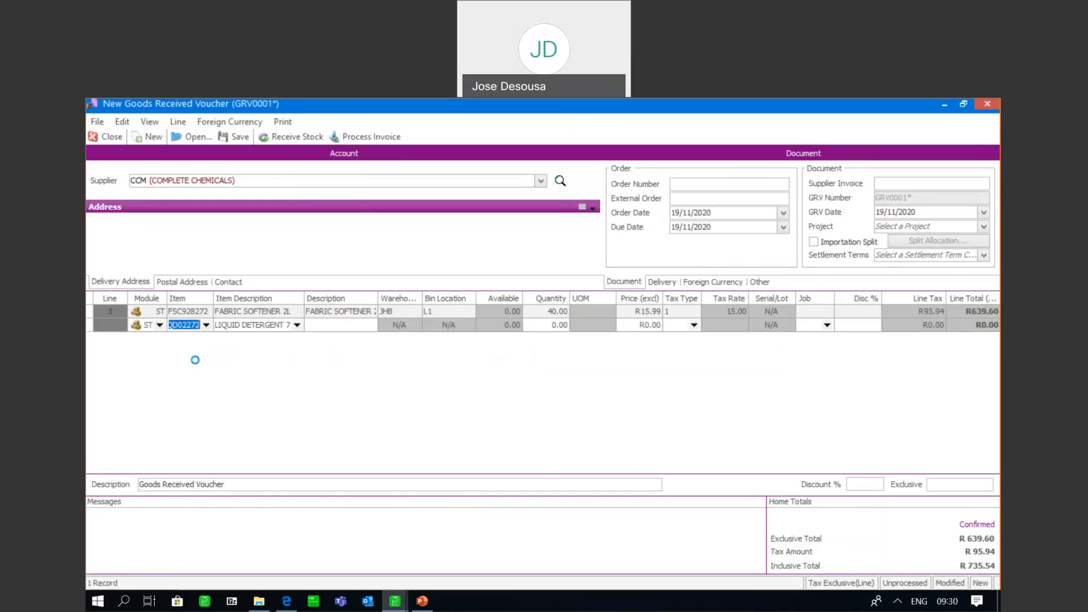
key("Tab")
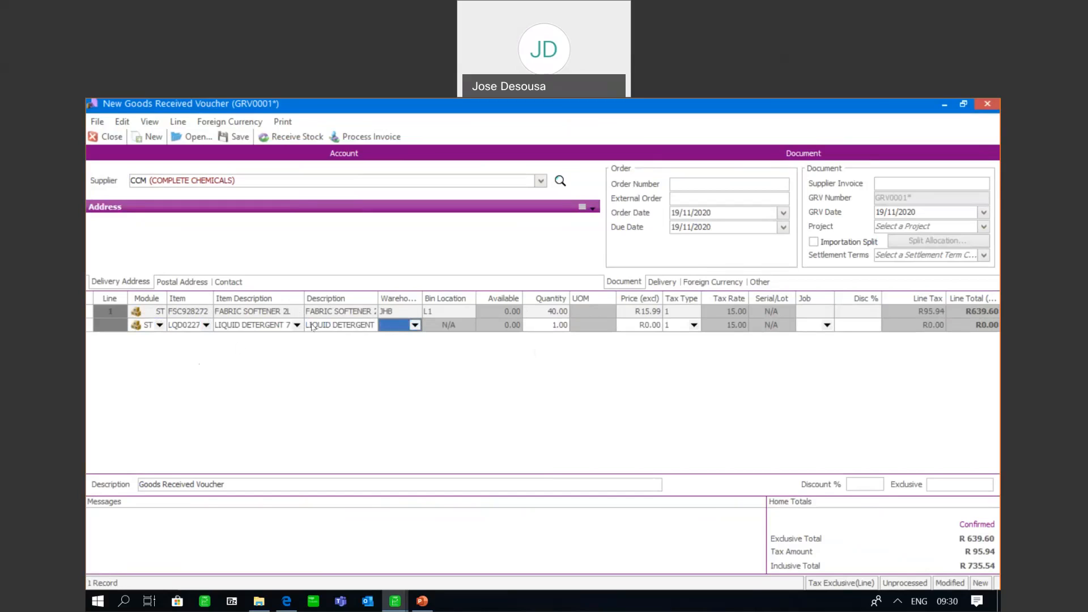
left_click(415, 326)
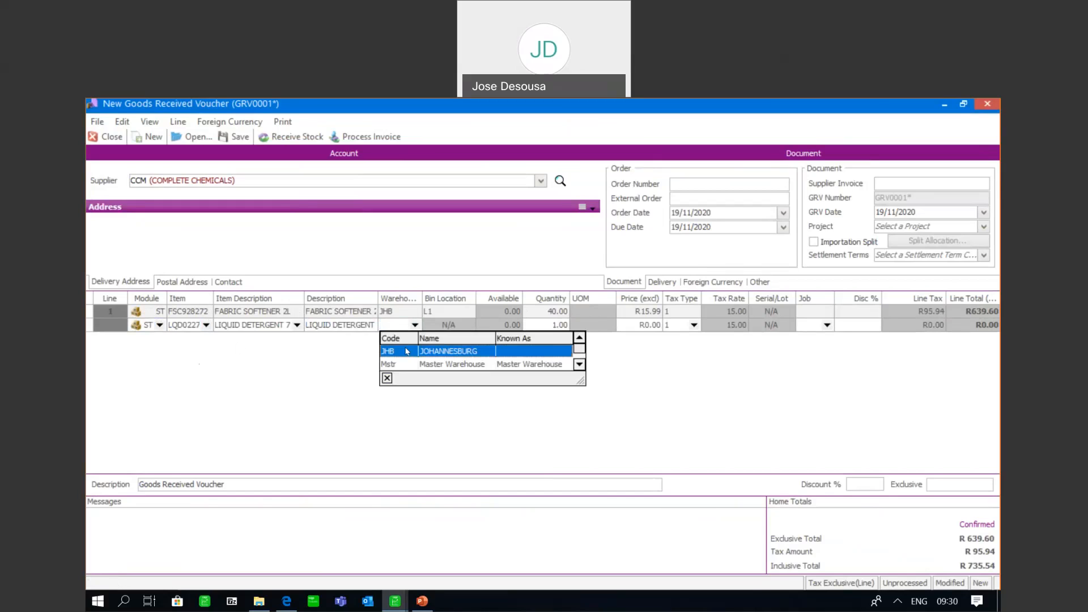
left_click(406, 349)
left_click(468, 326)
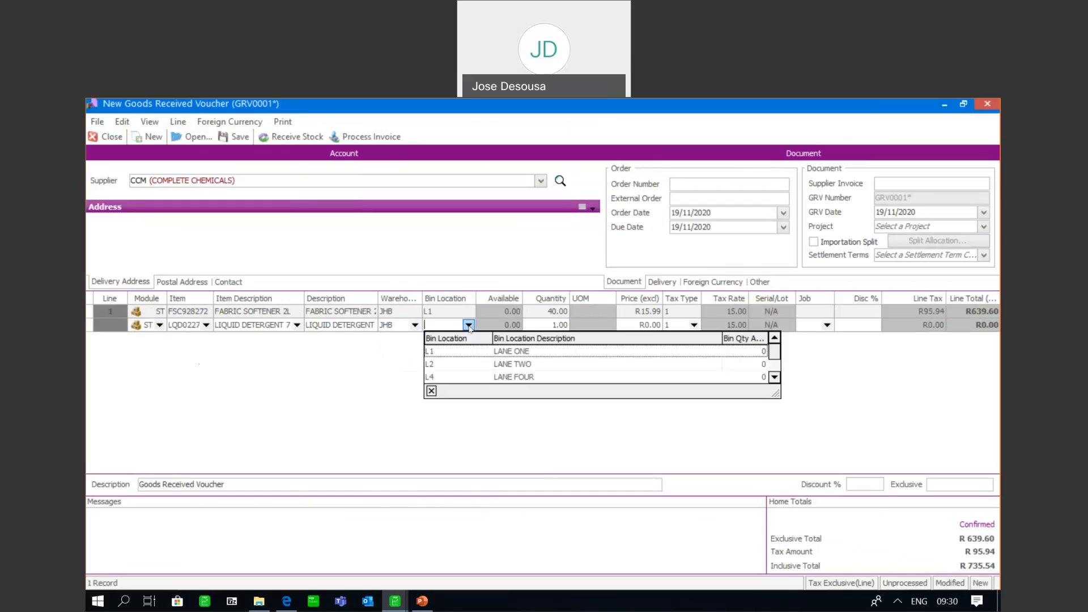
left_click(453, 364)
Set the liquid detergent line's quantity to 30 and exclusive price to R12.50, and complete the line
key("Tab")
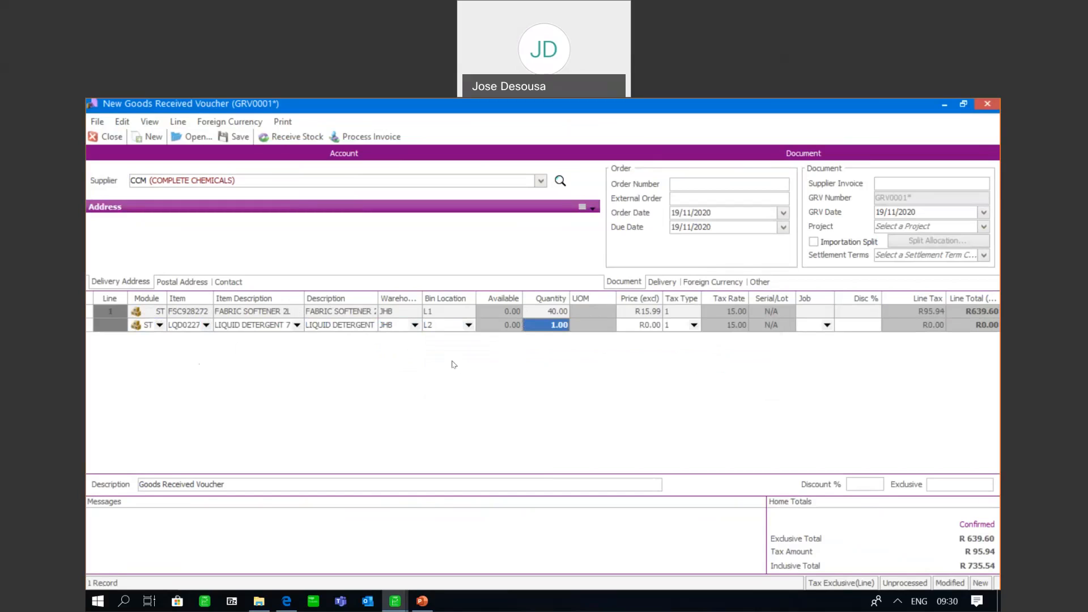
type("30")
key("Tab")
type("12.5")
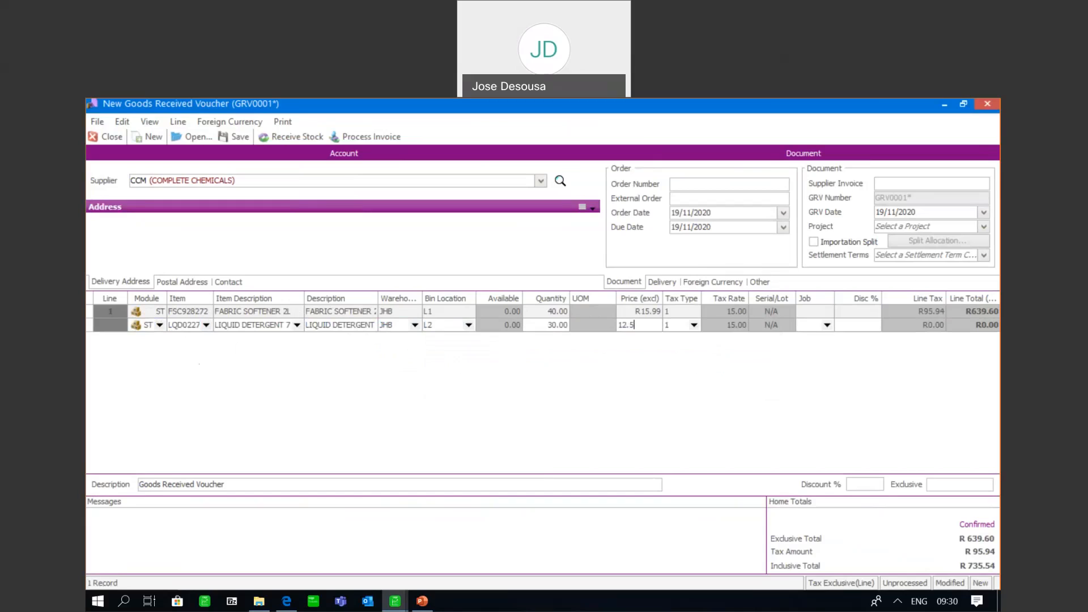
key("Tab")
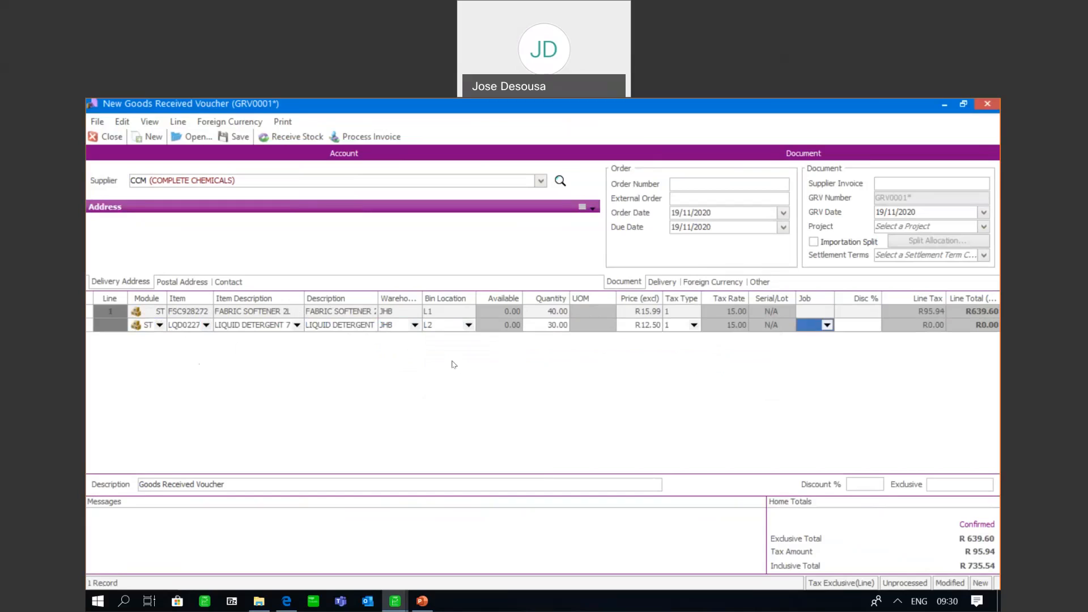
key("Tab")
key("Tab")
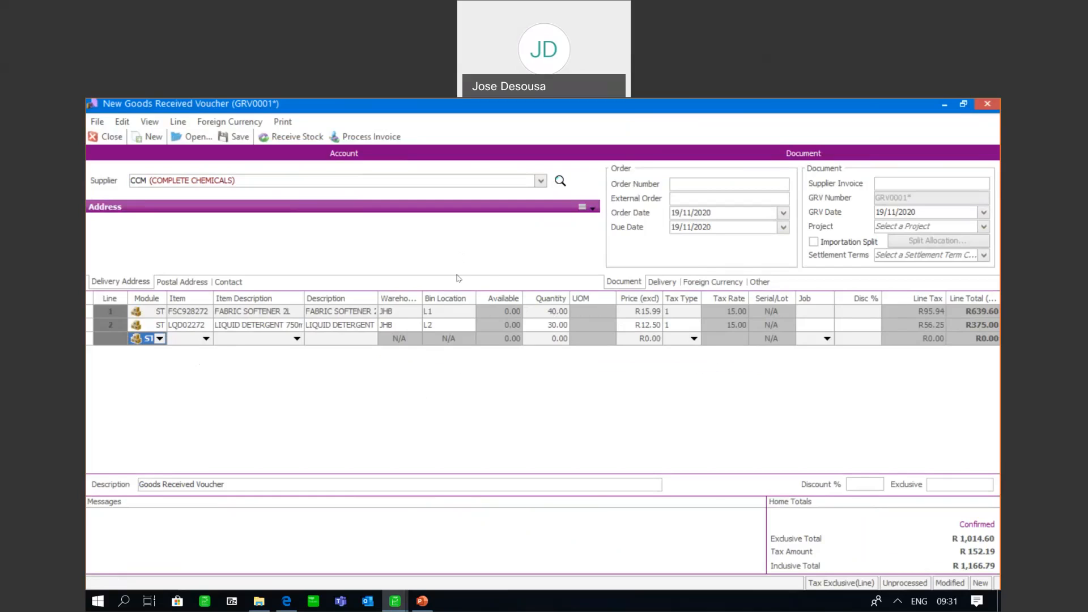
Enter the supplier invoice number on the voucher and process the invoice
left_click(887, 178)
type("S92827")
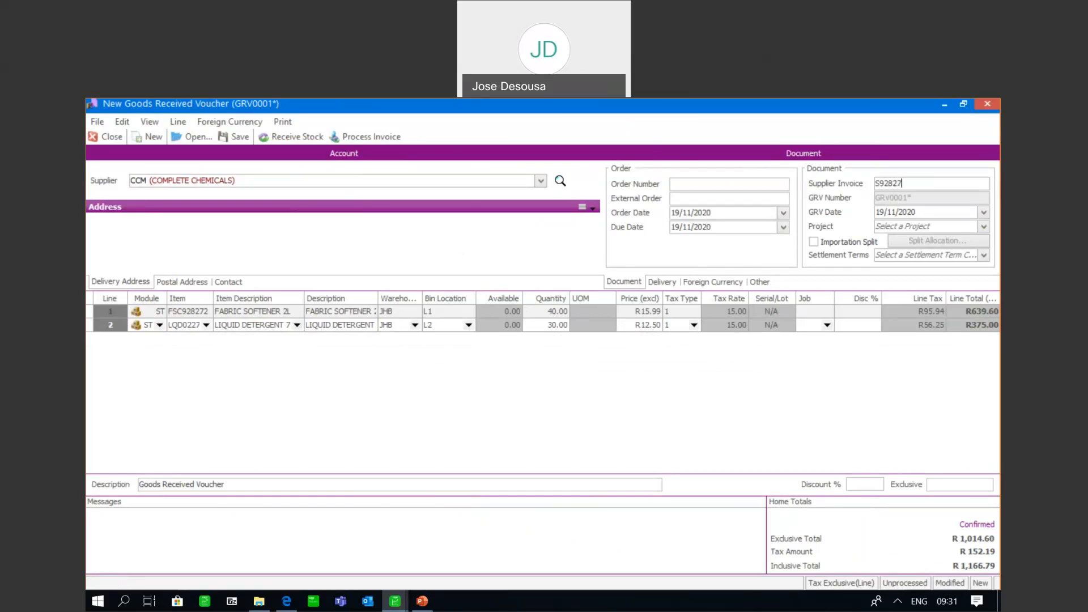
left_click(381, 141)
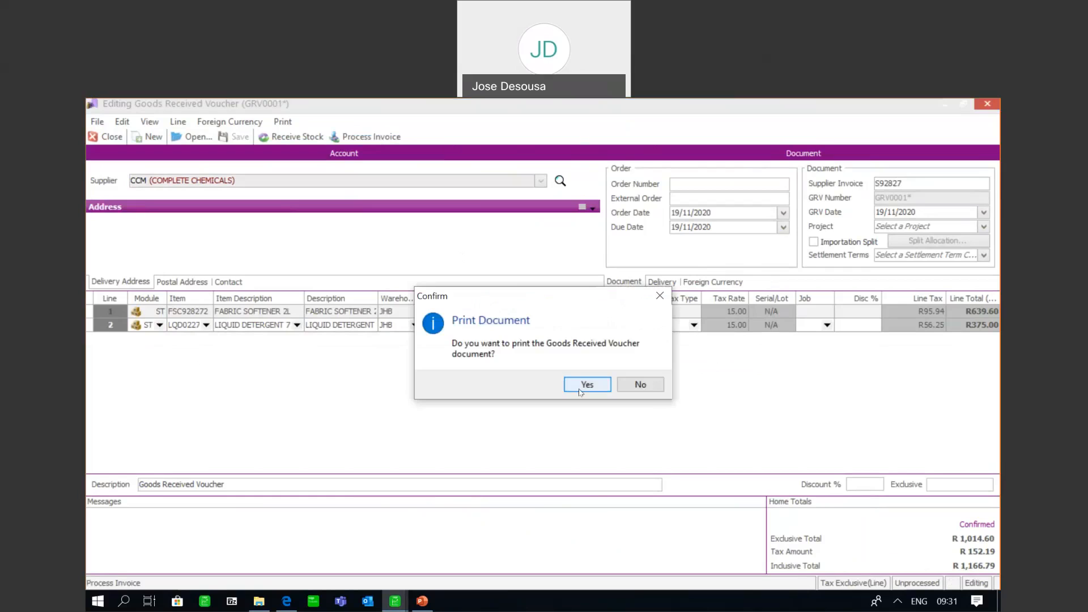
Accept printing of the Goods Received Voucher and the Supplier Invoice, review each print preview and close it
left_click(583, 386)
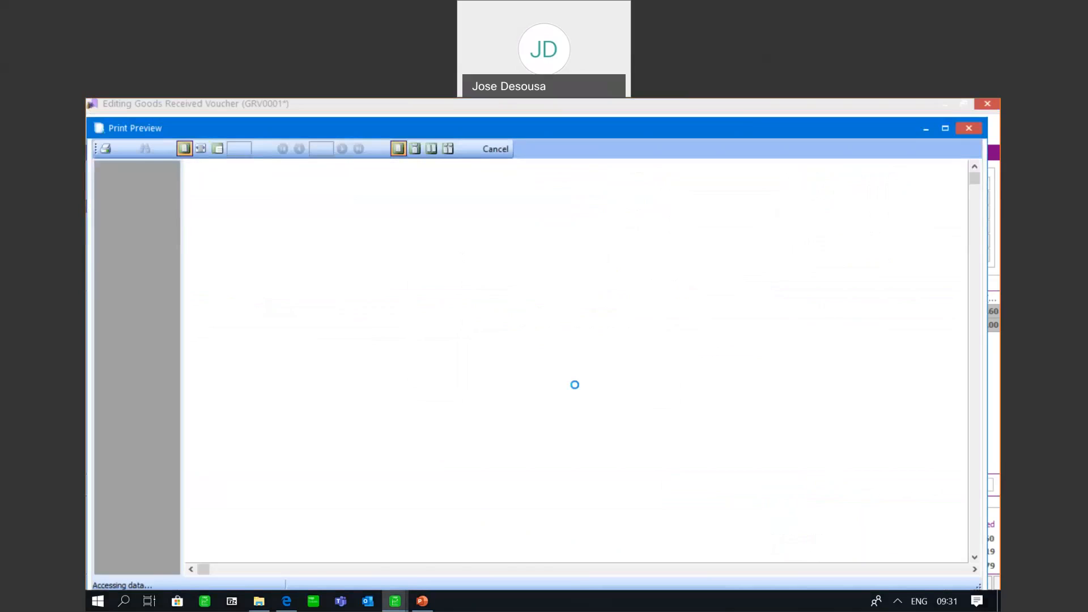
left_click_drag(975, 253, 976, 286)
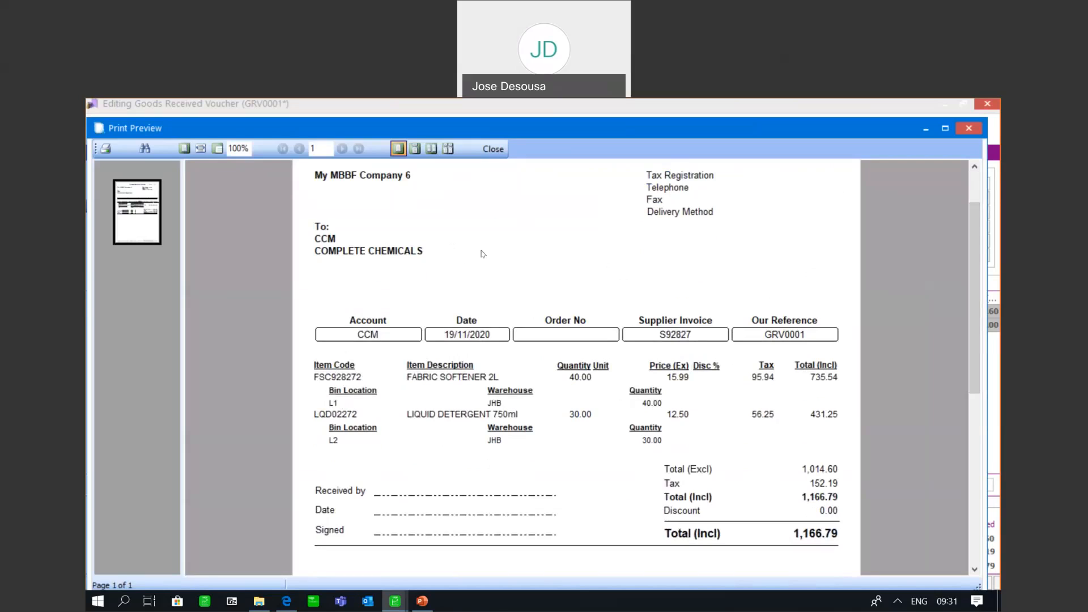
left_click(493, 150)
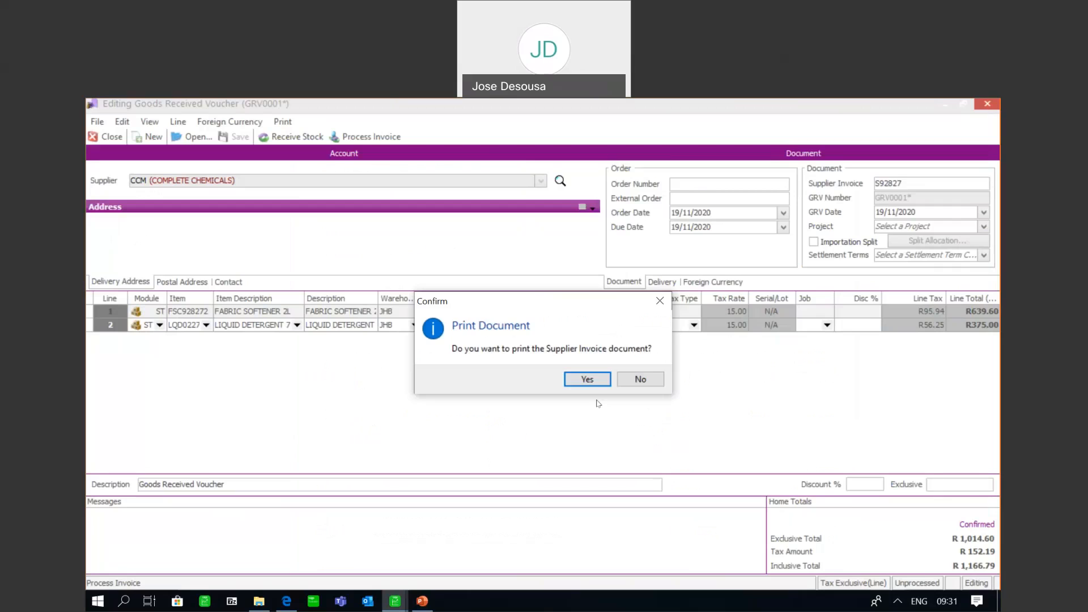
left_click(600, 379)
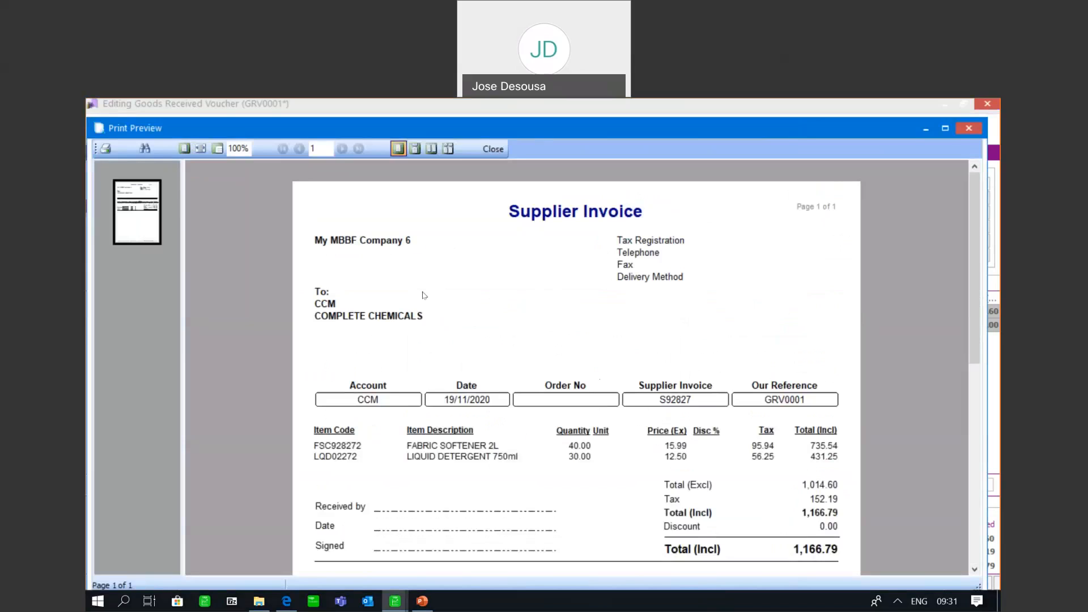
left_click(496, 154)
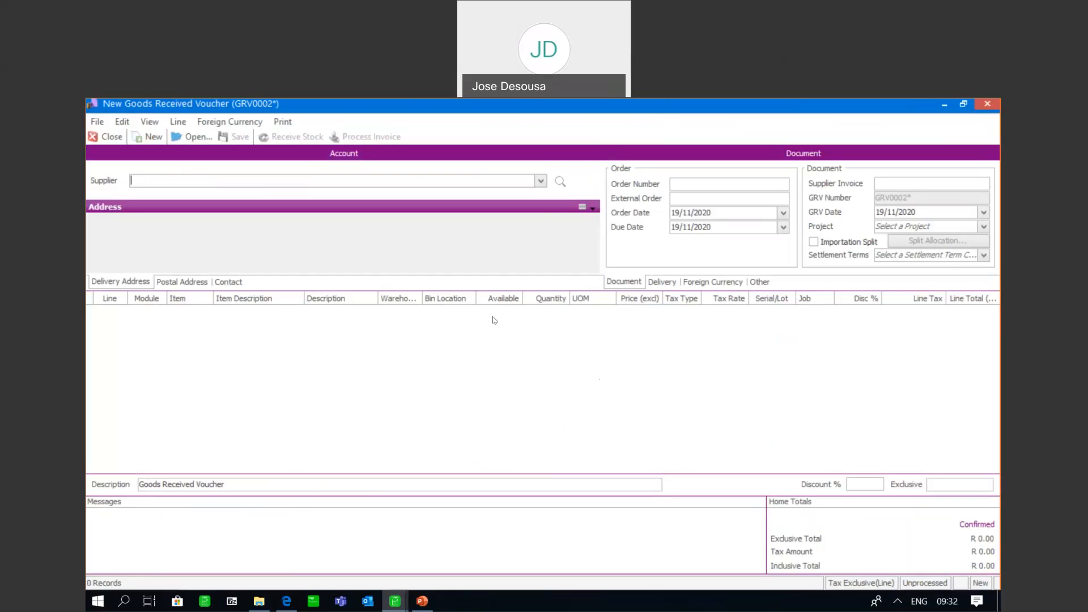
On the new voucher, choose supplier CCM and start a line for FABRIC SOFTENER 2L in warehouse JHB
left_click(540, 181)
left_click(430, 209)
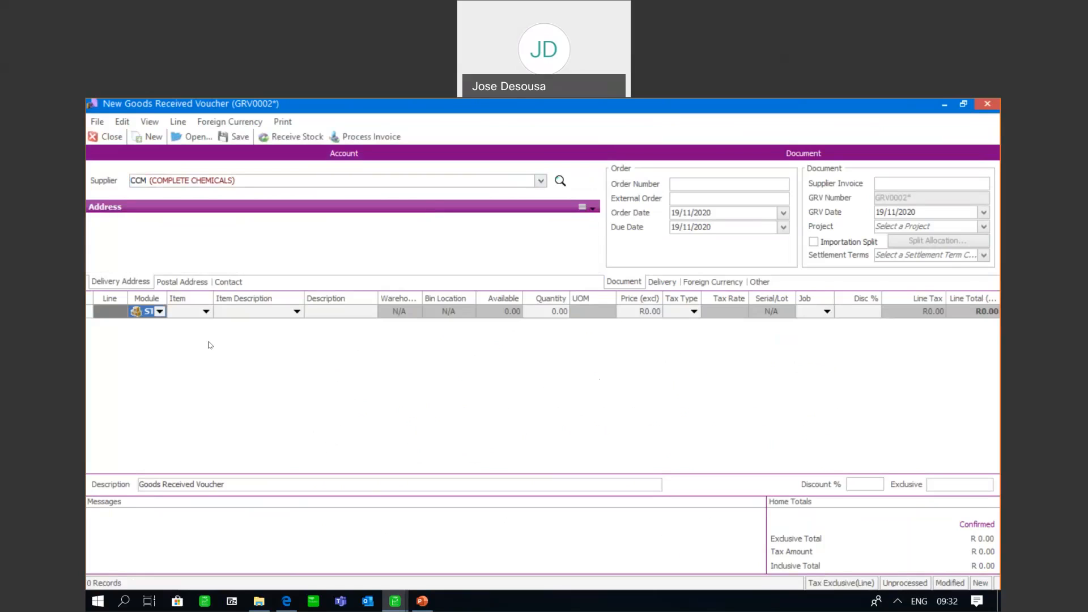
left_click(205, 311)
left_click(202, 338)
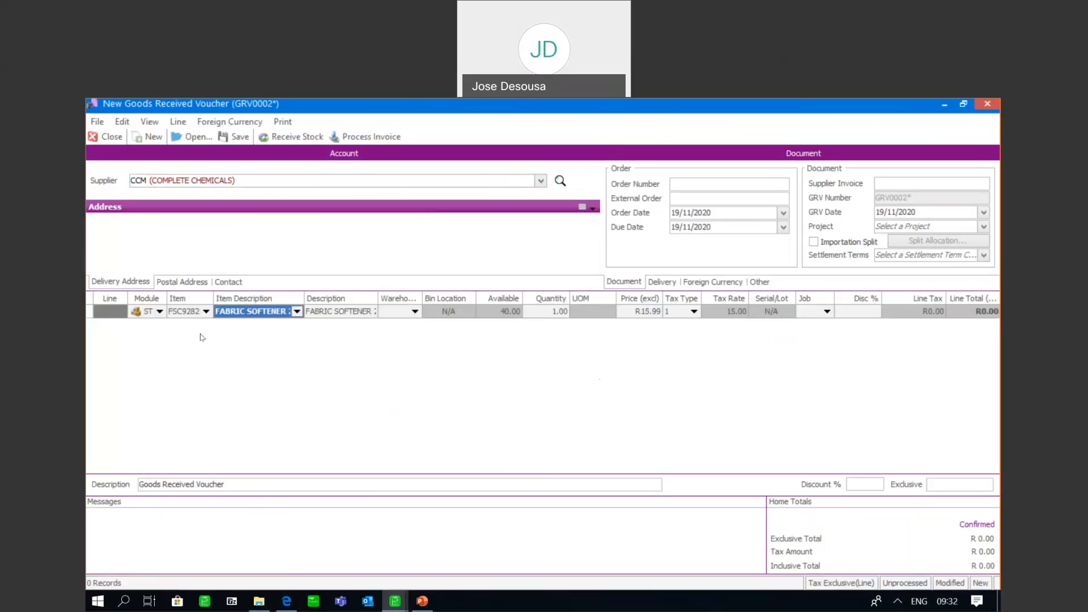
key("Tab")
key("Tab")
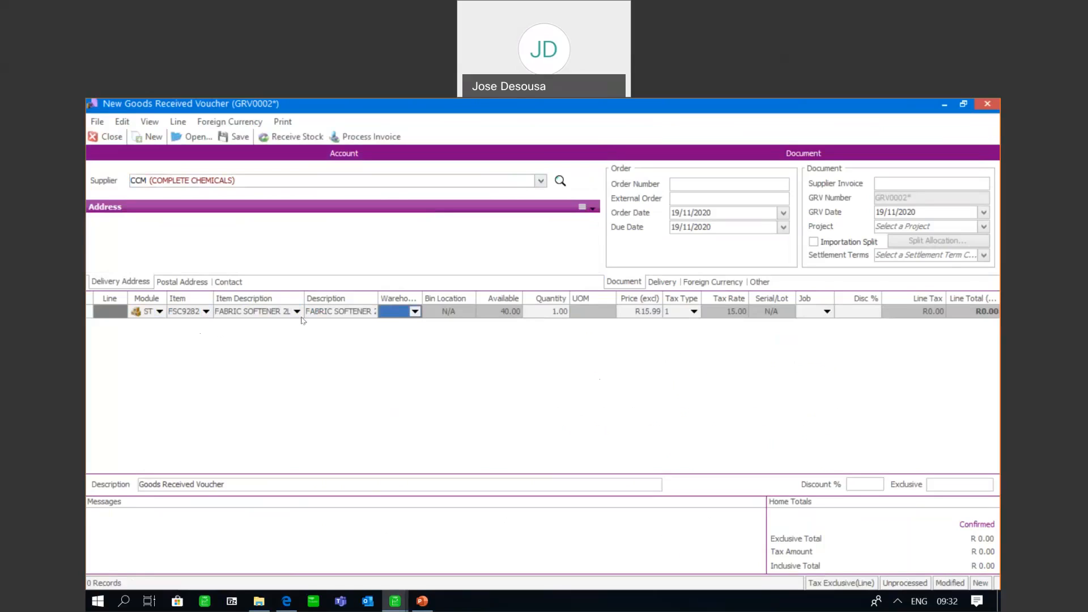
left_click(414, 312)
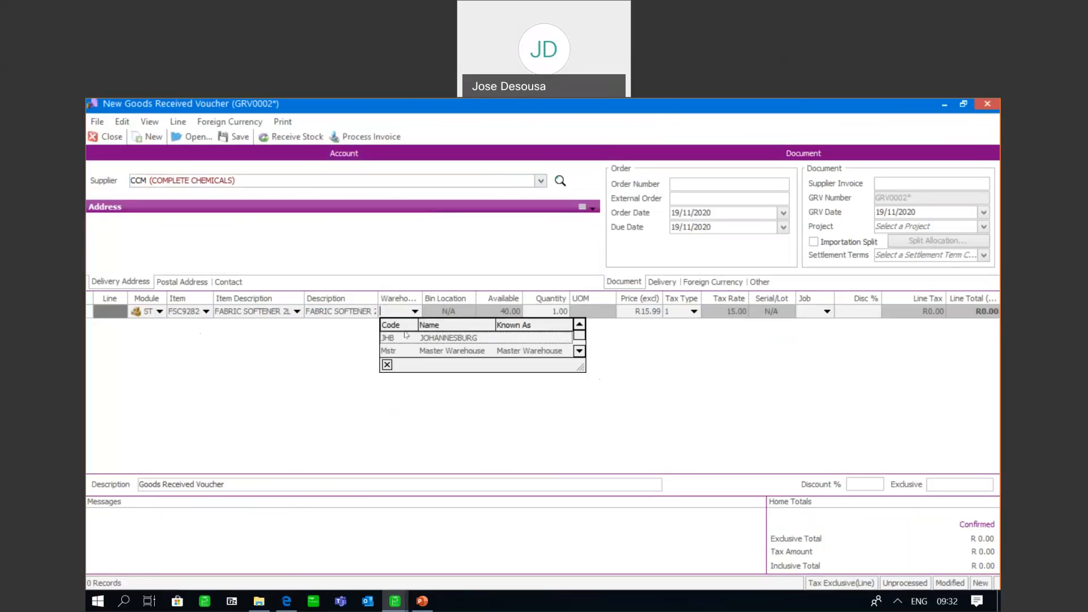
left_click(405, 338)
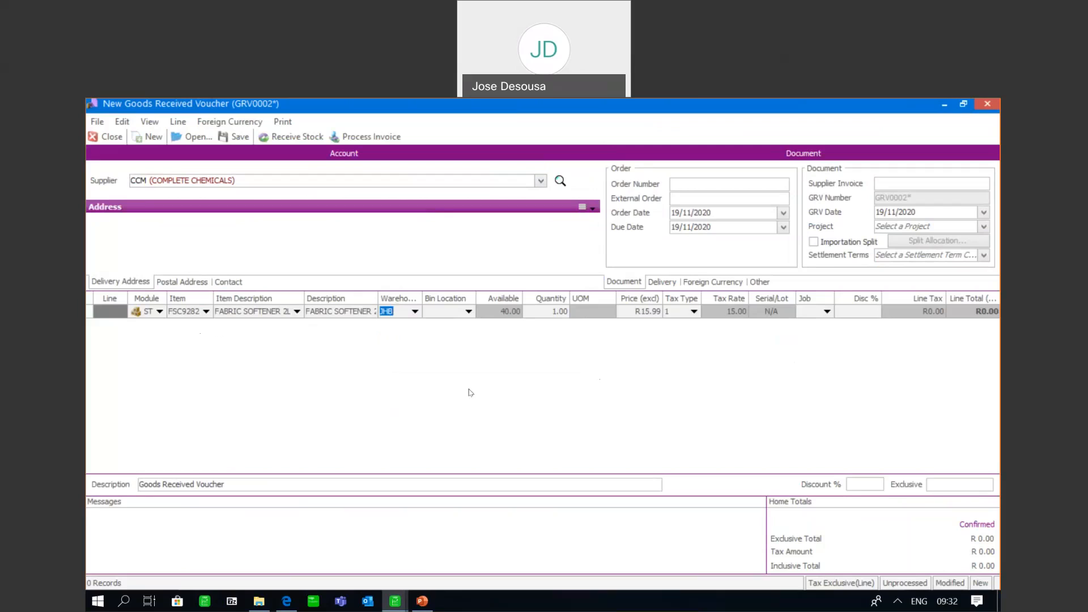
Open the bin location selection from the fabric softener line's quantity and allocate 25 units to bin L1
left_click(543, 311)
left_click(564, 315)
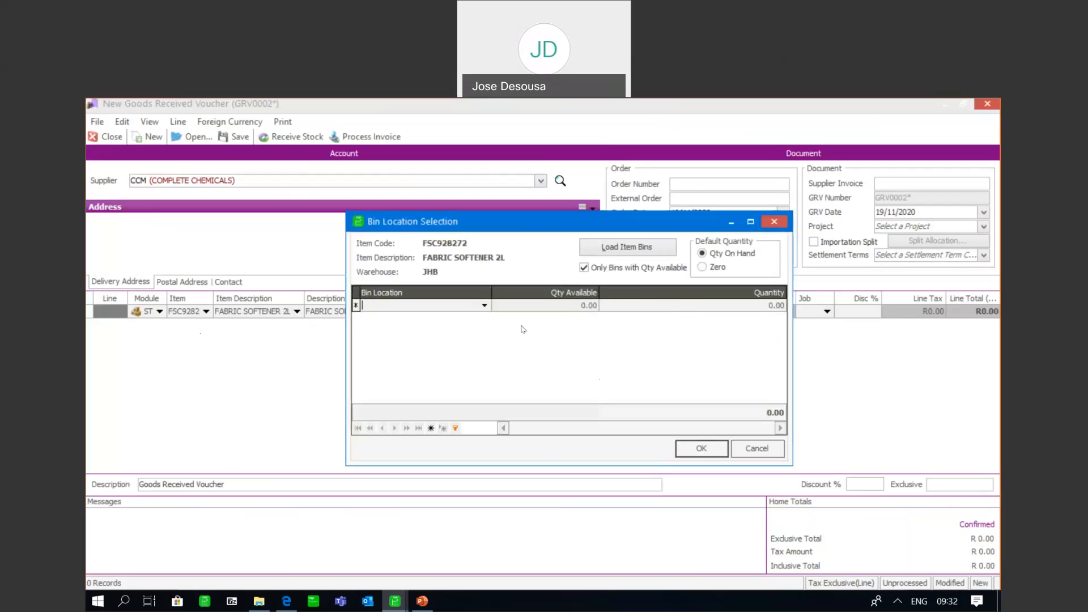
left_click(484, 306)
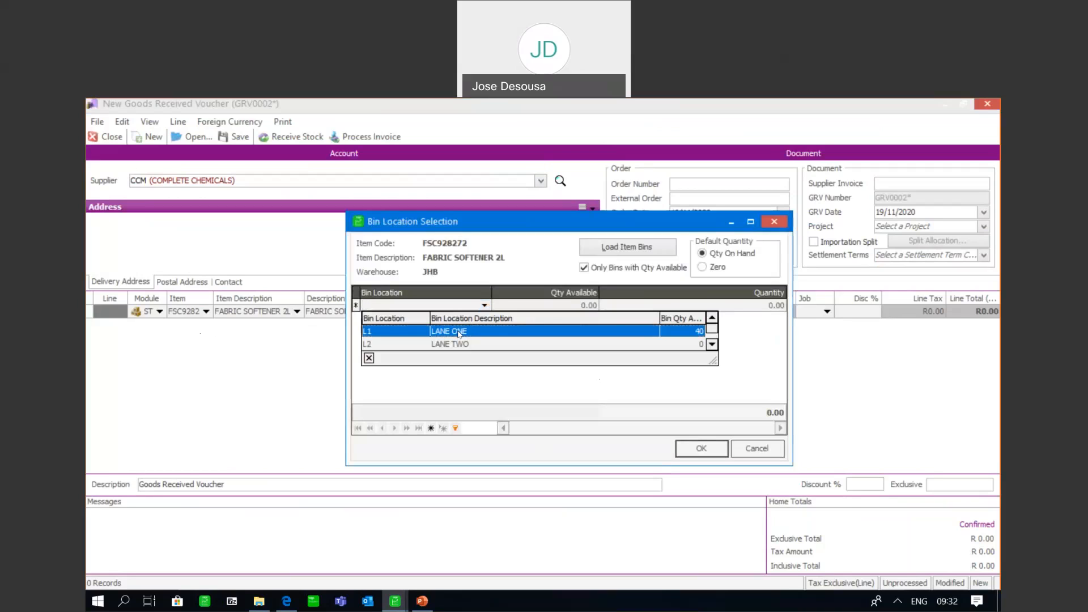
left_click(459, 332)
key("Tab")
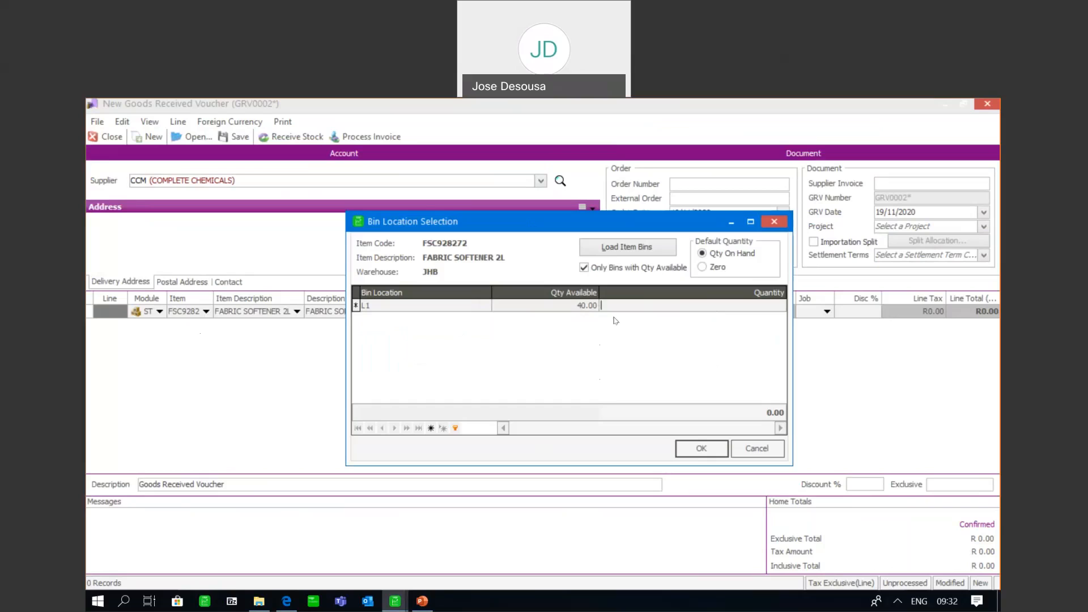
type("25")
key("Return")
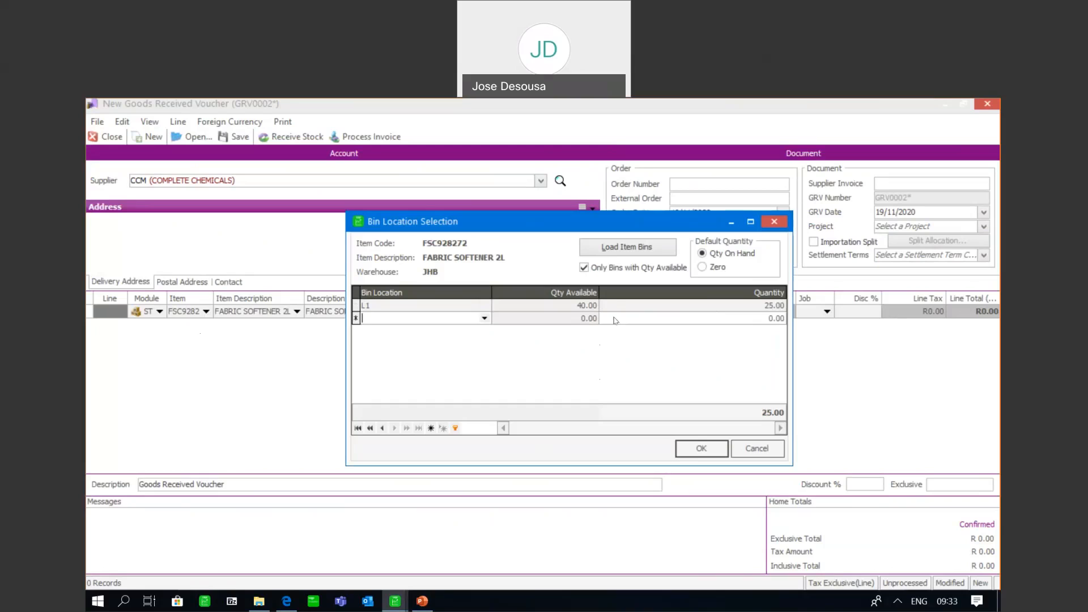
Allocate 29 units of fabric softener to bin L2, confirm the bin split and complete the voucher line with its default price and tax
left_click(484, 318)
left_click(454, 357)
key("Tab")
type("29")
key("Tab")
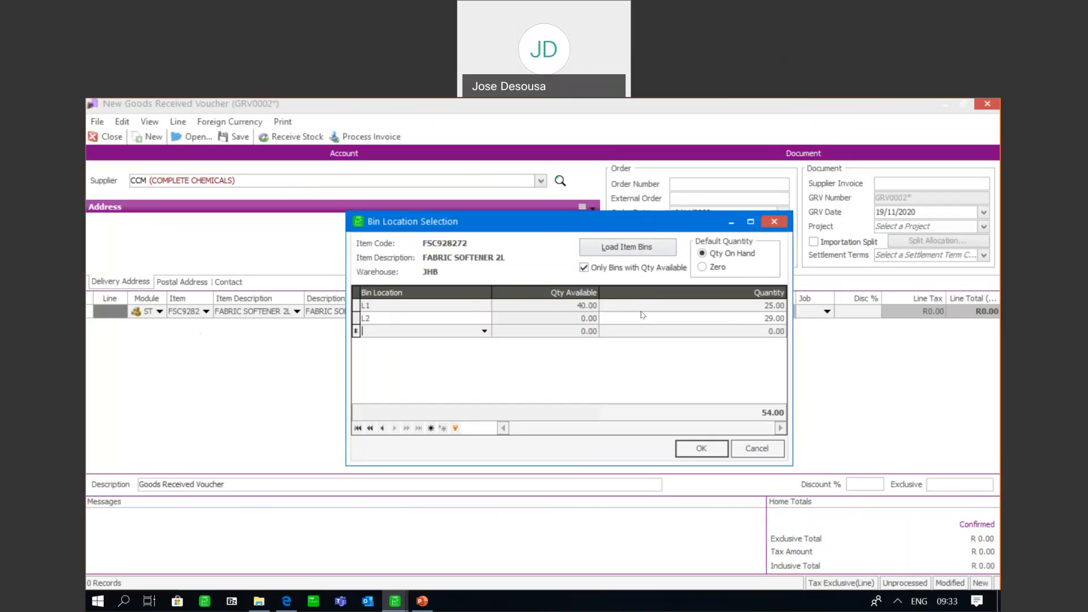
left_click(690, 447)
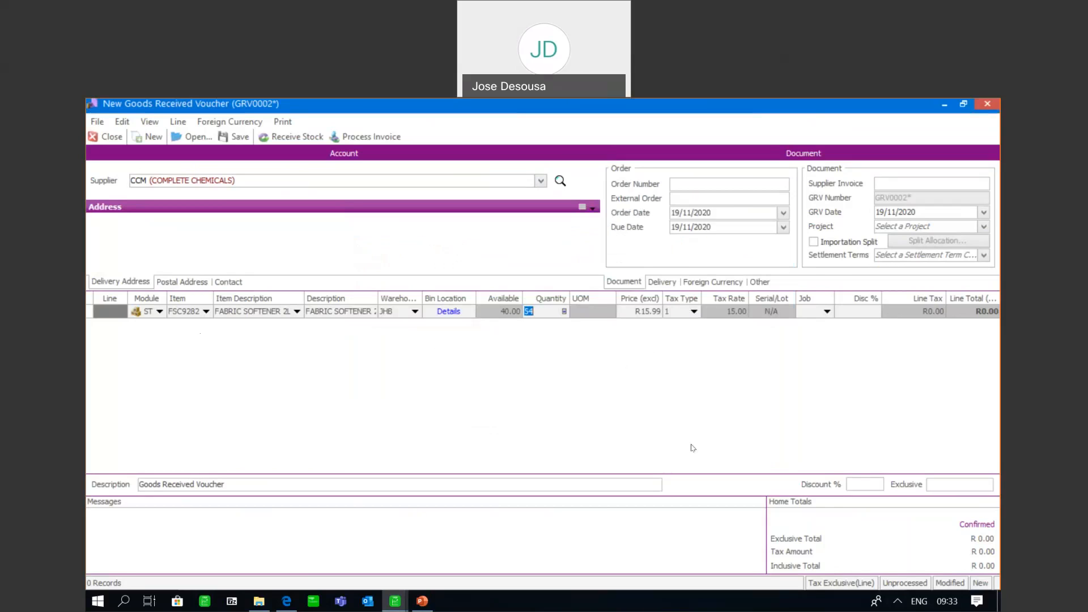
key("Tab")
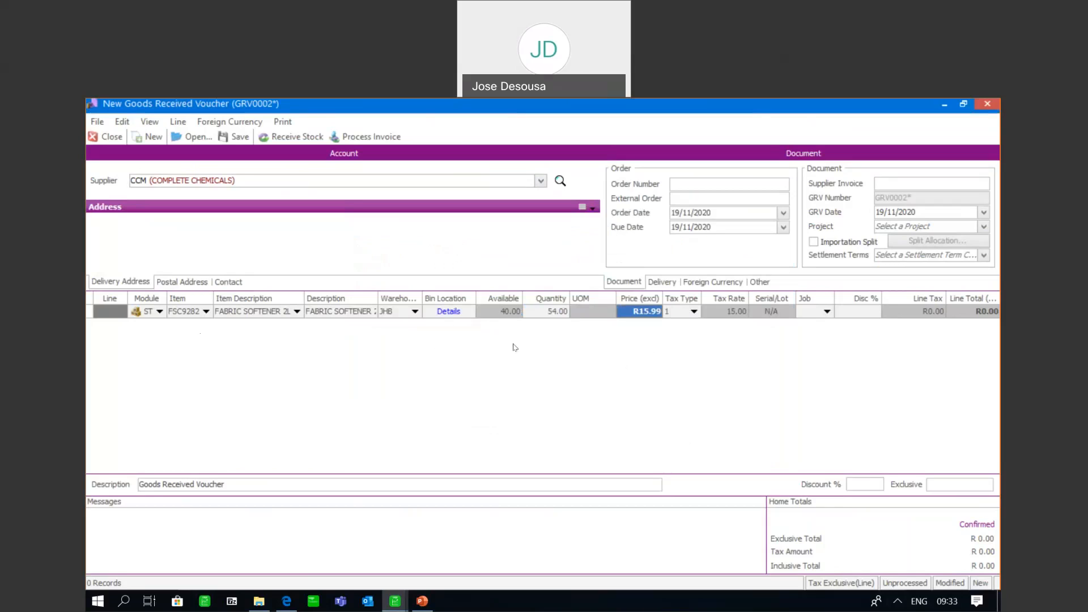
key("Tab")
key("Tab")
key("Tab")
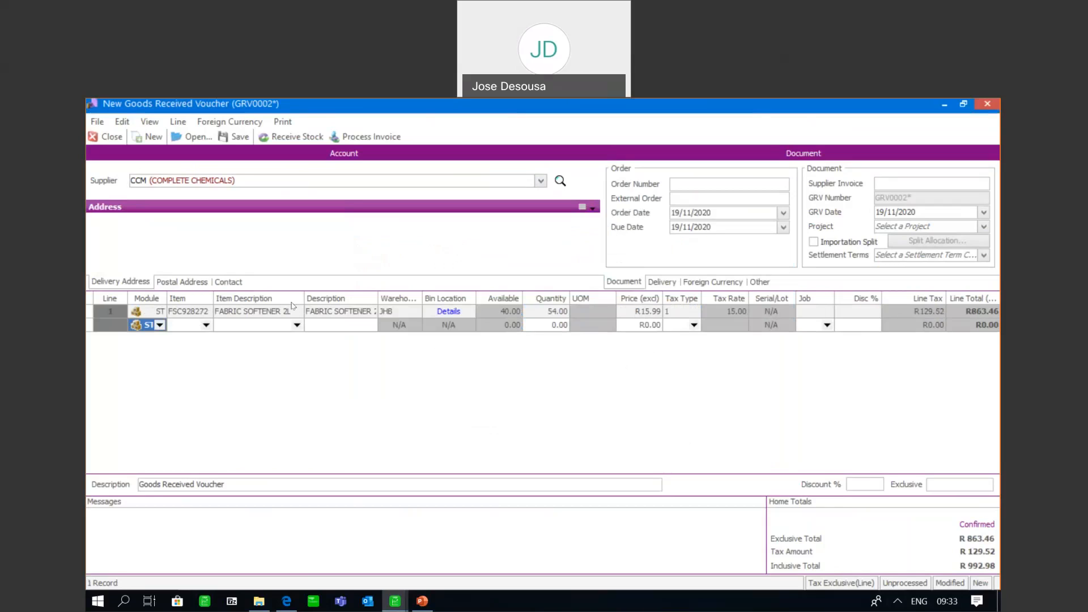
Add a second voucher line for LIQUID DETERGENT 750ml in warehouse JHB
left_click(206, 325)
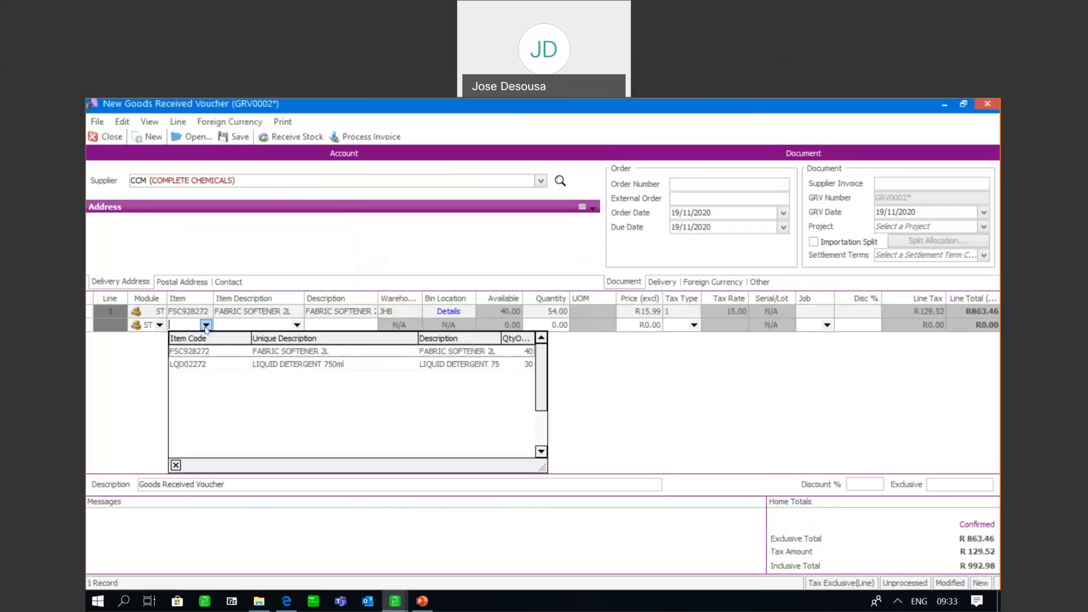
left_click(195, 361)
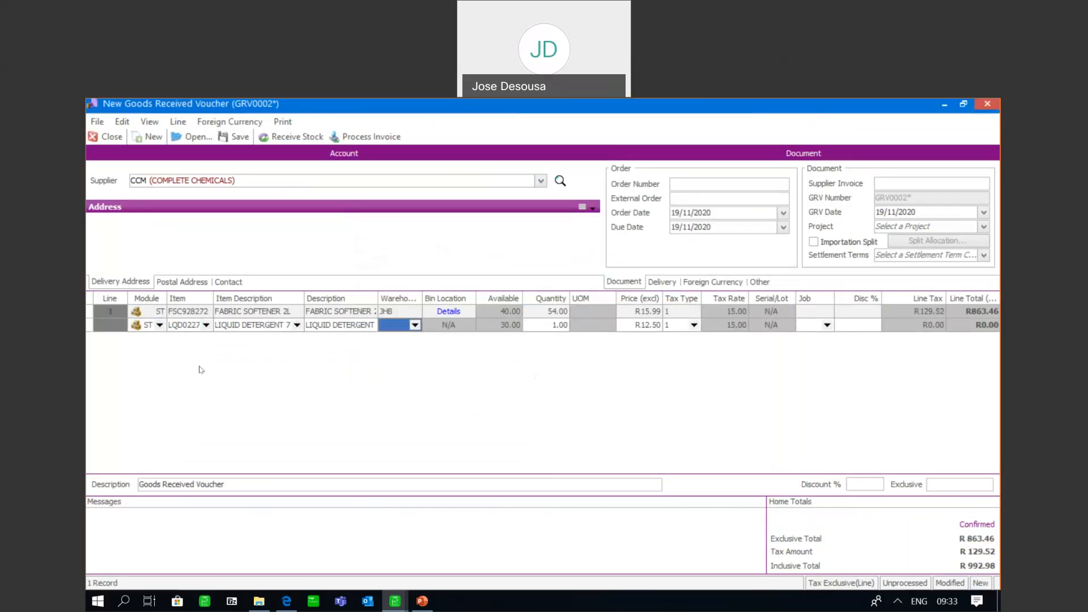
left_click(414, 324)
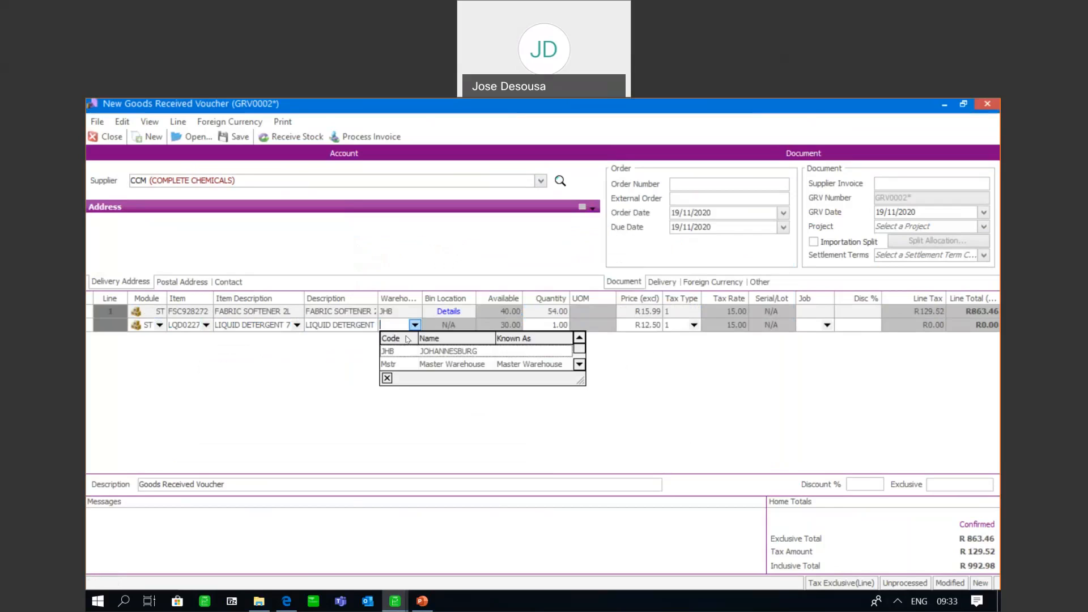
left_click(402, 351)
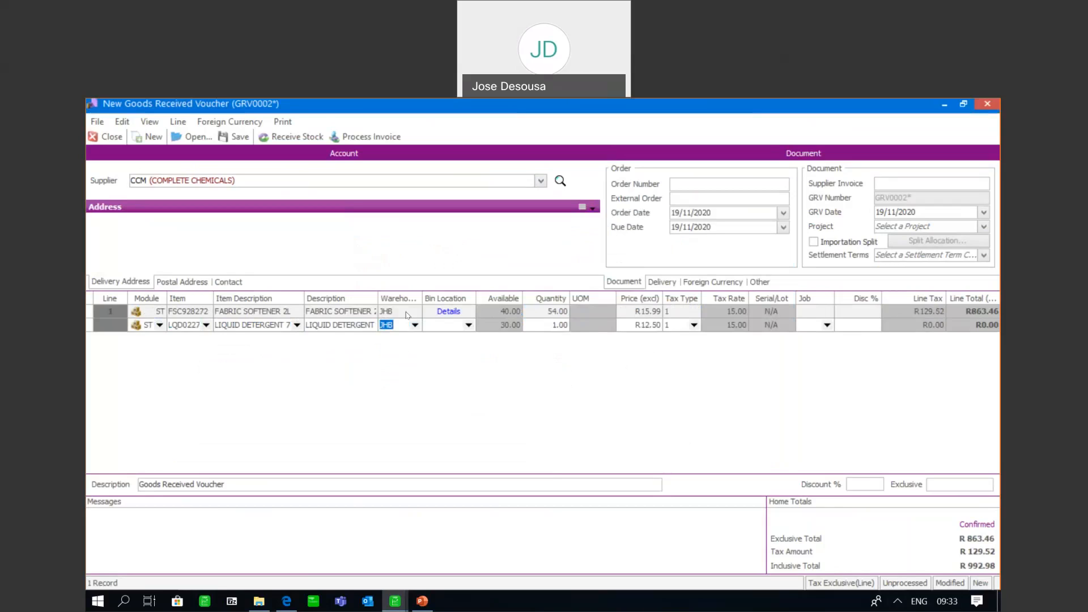
Open the liquid detergent line's bin location selection and allocate 19 units to bin L1 and 33 units to bin L2
left_click(545, 329)
left_click(564, 325)
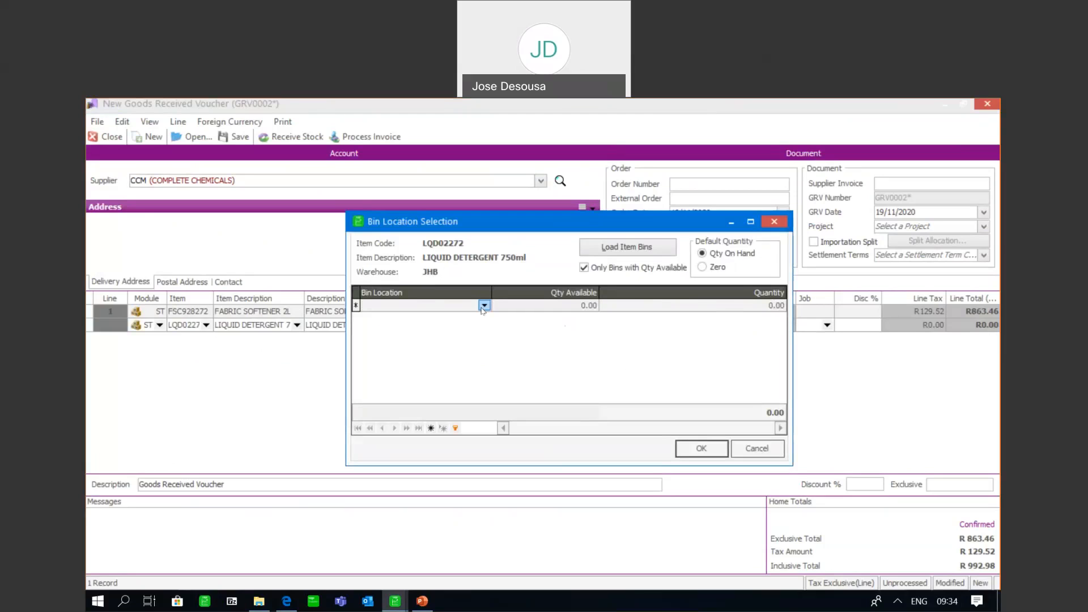
left_click(483, 306)
left_click(465, 336)
type("19")
key("Return")
left_click(484, 318)
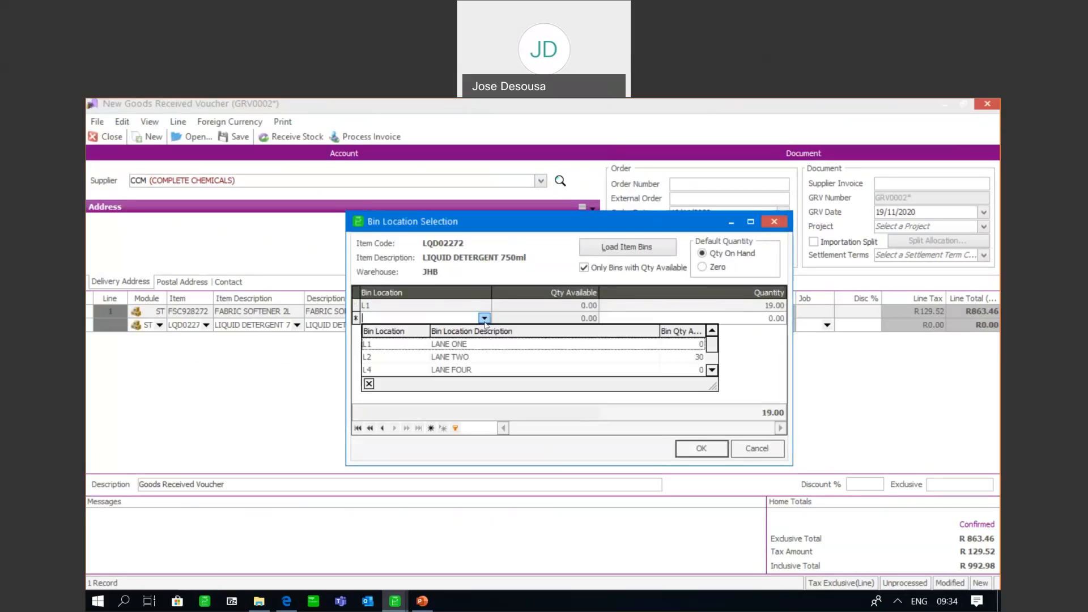
left_click(458, 358)
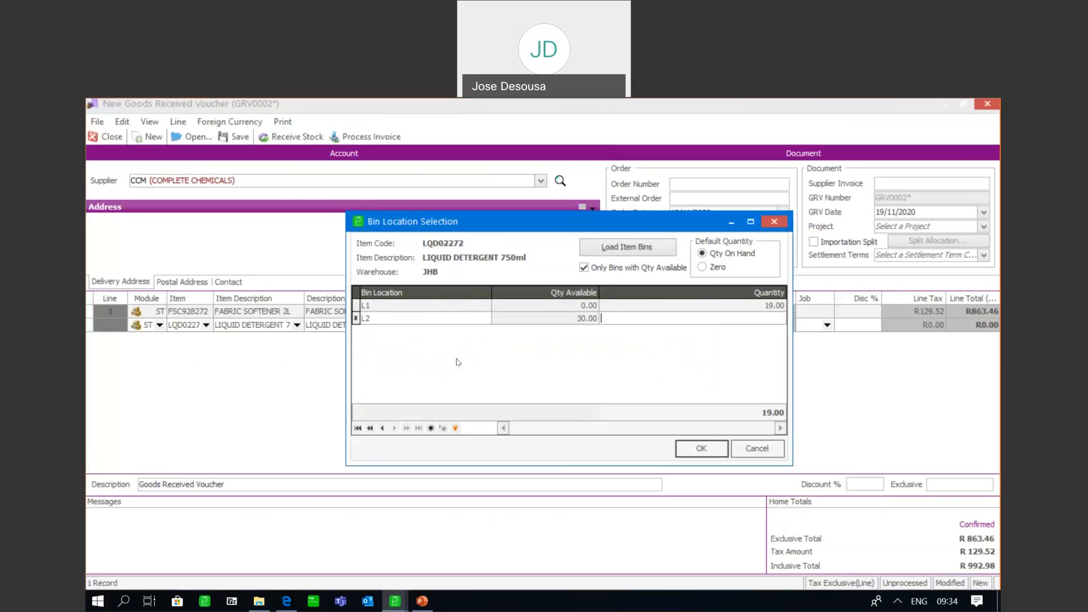
type("33")
key("Return")
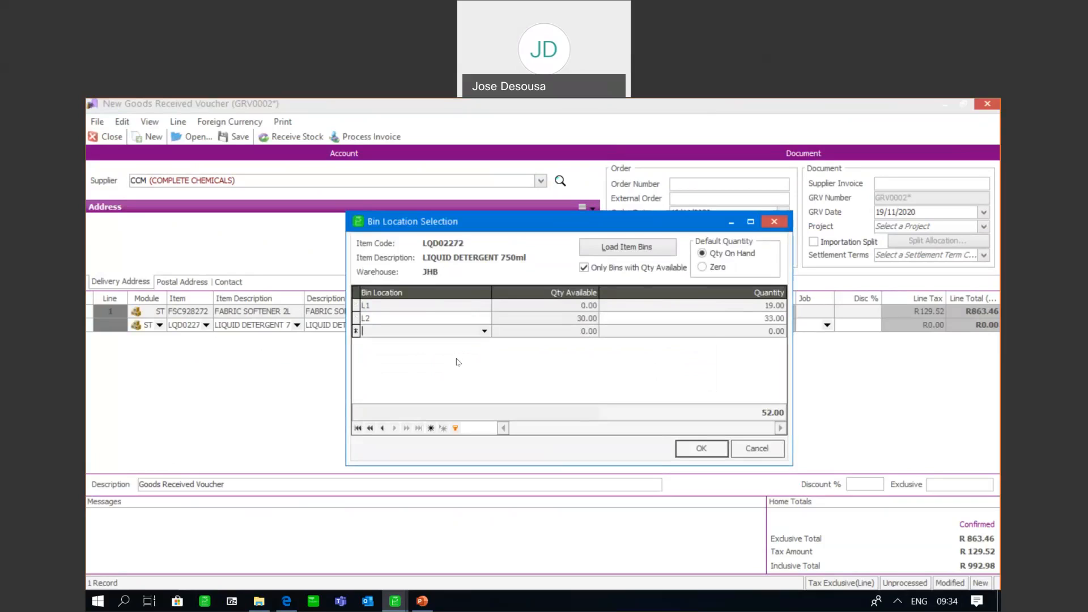
Allocate 8 units of liquid detergent to bin L4 and confirm the bin split with a line quantity of 60
left_click(484, 332)
left_click(459, 383)
key("Tab")
type("8")
key("Return")
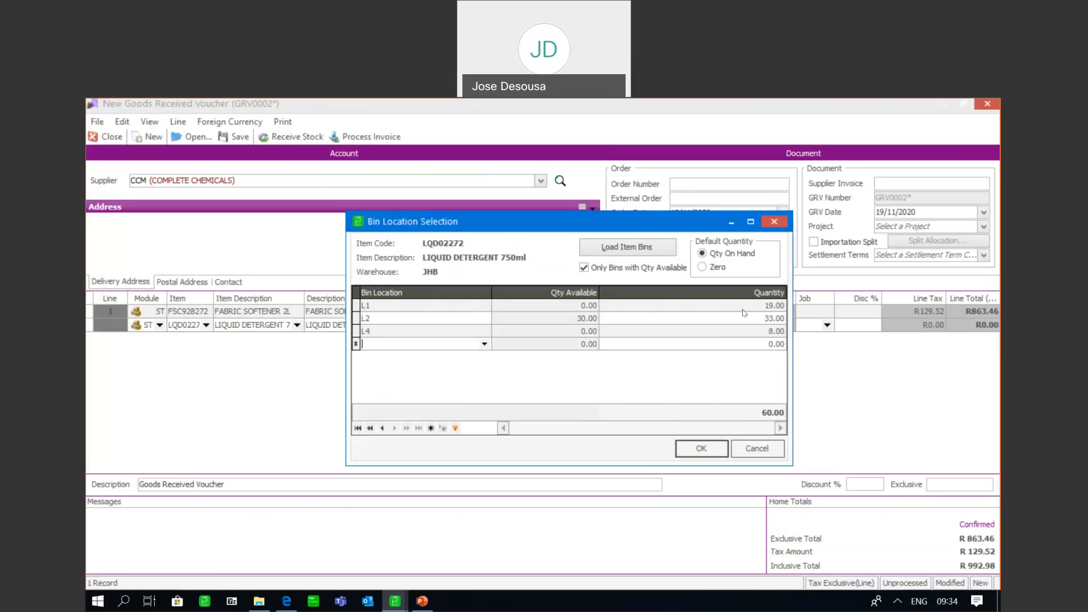
left_click(707, 447)
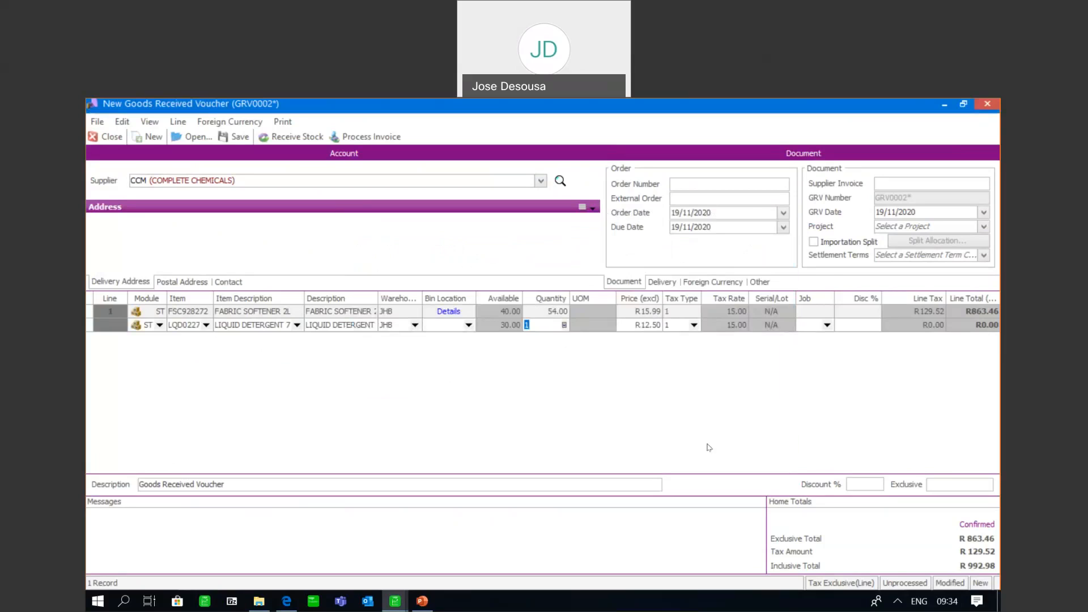
type("60")
Enter the supplier invoice number on the two-line voucher and process it as an invoice
left_click(891, 180)
type("S08")
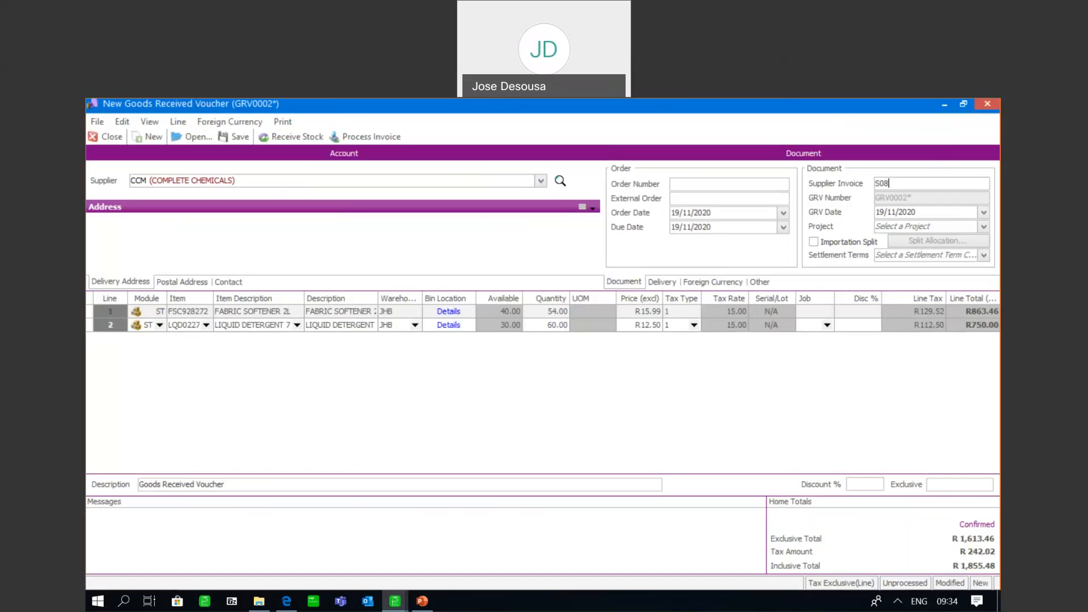
type("7333")
left_click(384, 140)
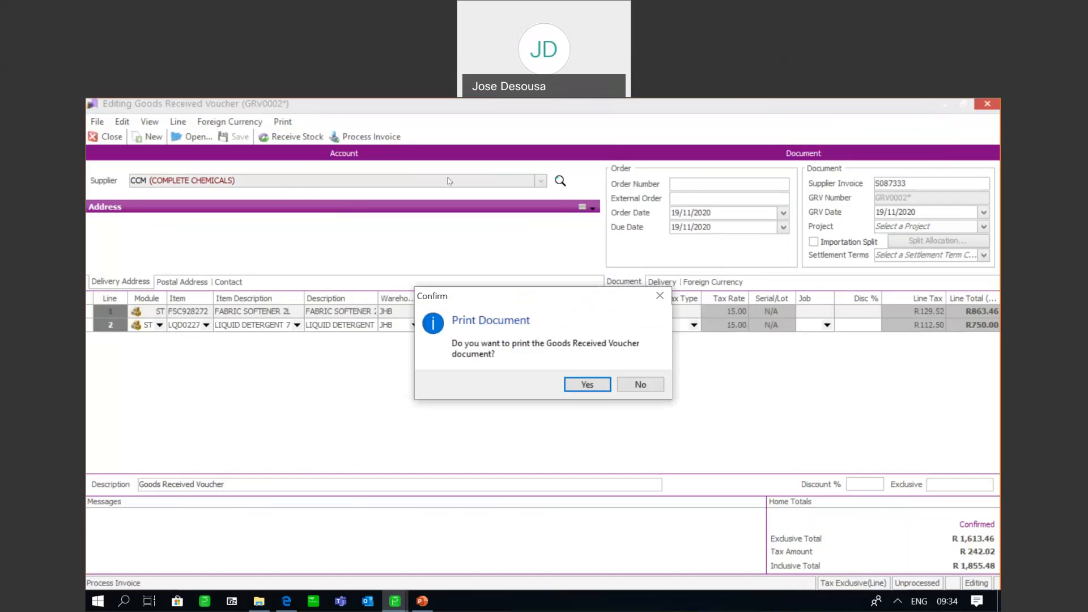
Accept printing of the Goods Received Voucher and Supplier Invoice, review the bin breakdown in the preview and close both previews
left_click(588, 385)
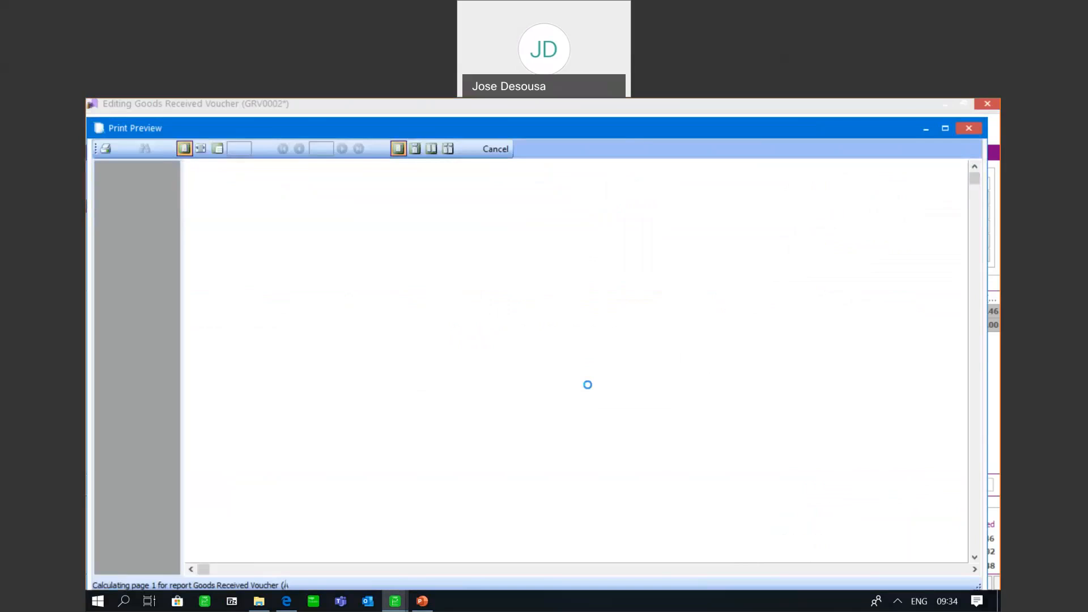
left_click_drag(976, 201, 977, 236)
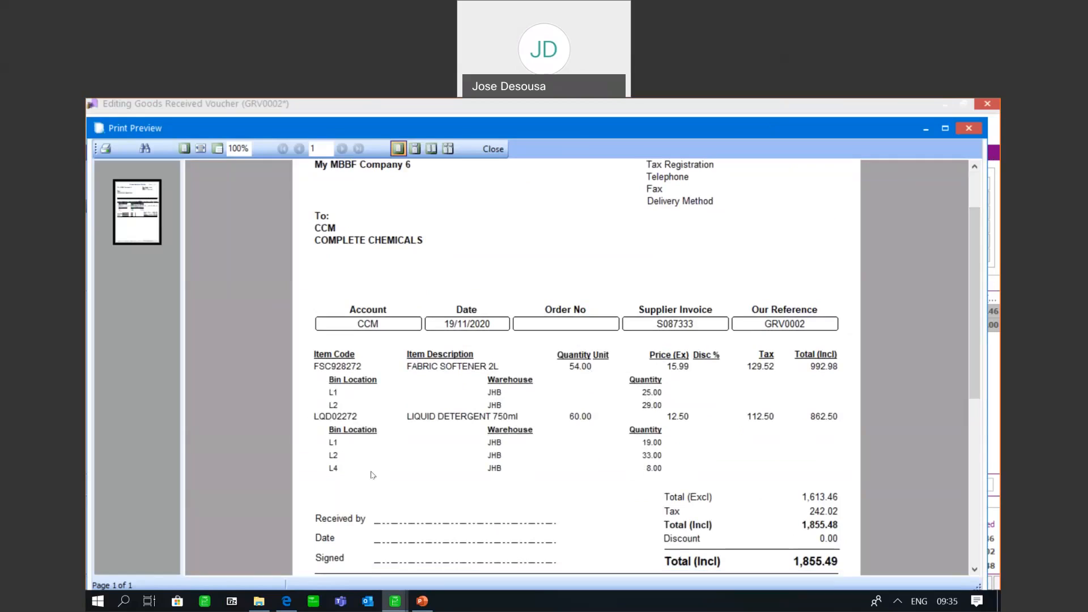
left_click(493, 149)
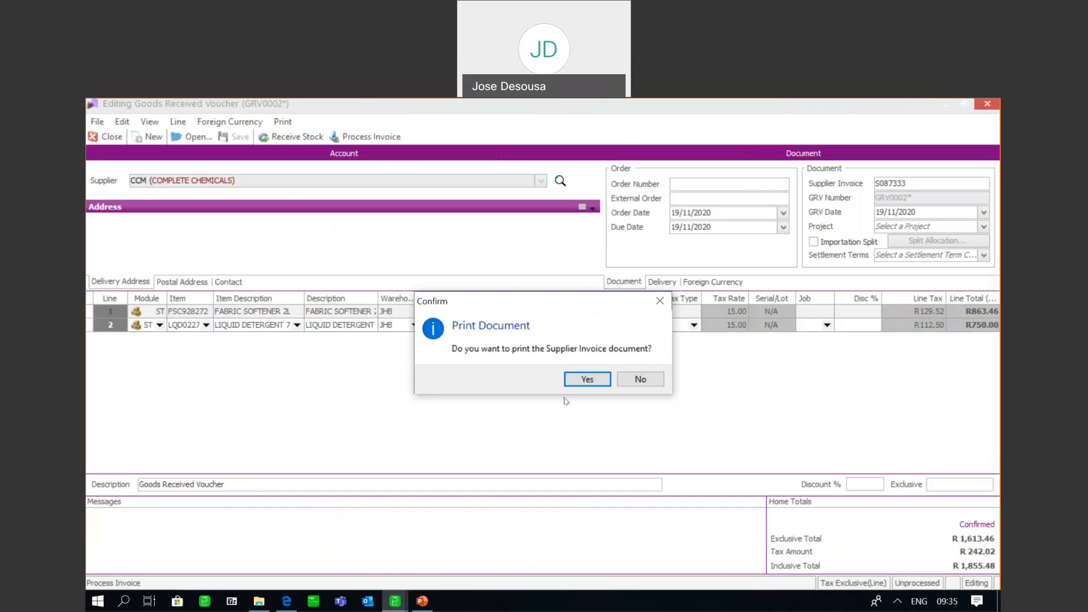
left_click(587, 379)
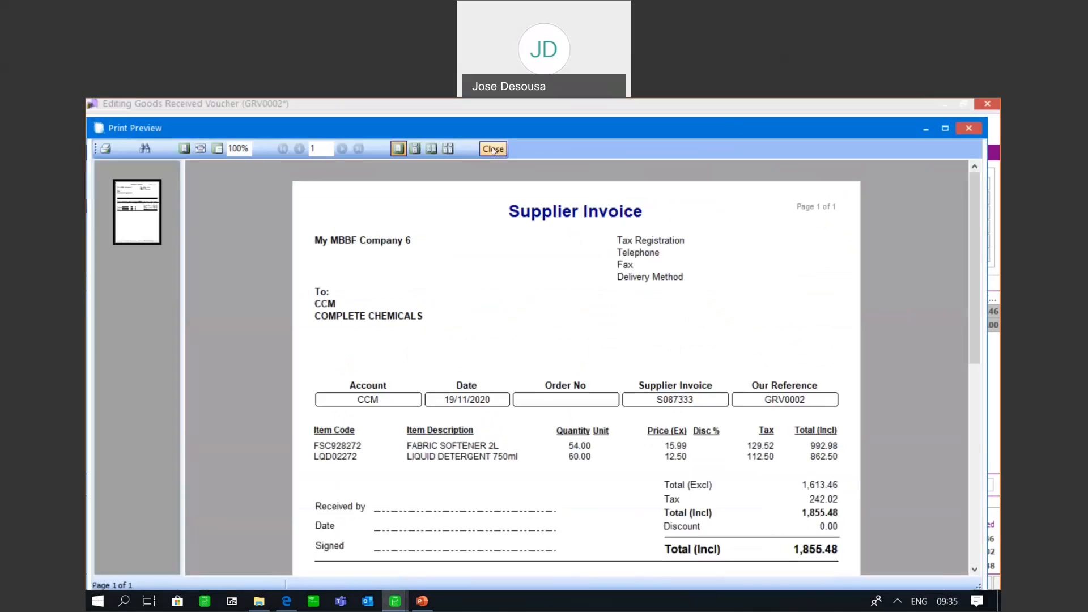
left_click(493, 149)
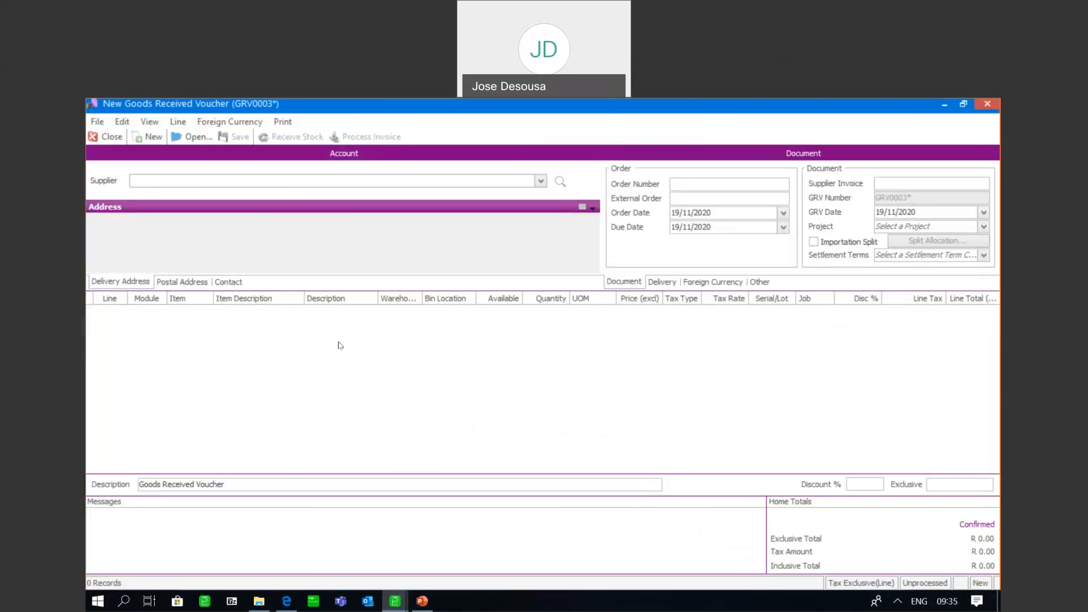
Check the items' quantities on hand in the new voucher's item list and close the voucher without saving it
left_click(204, 330)
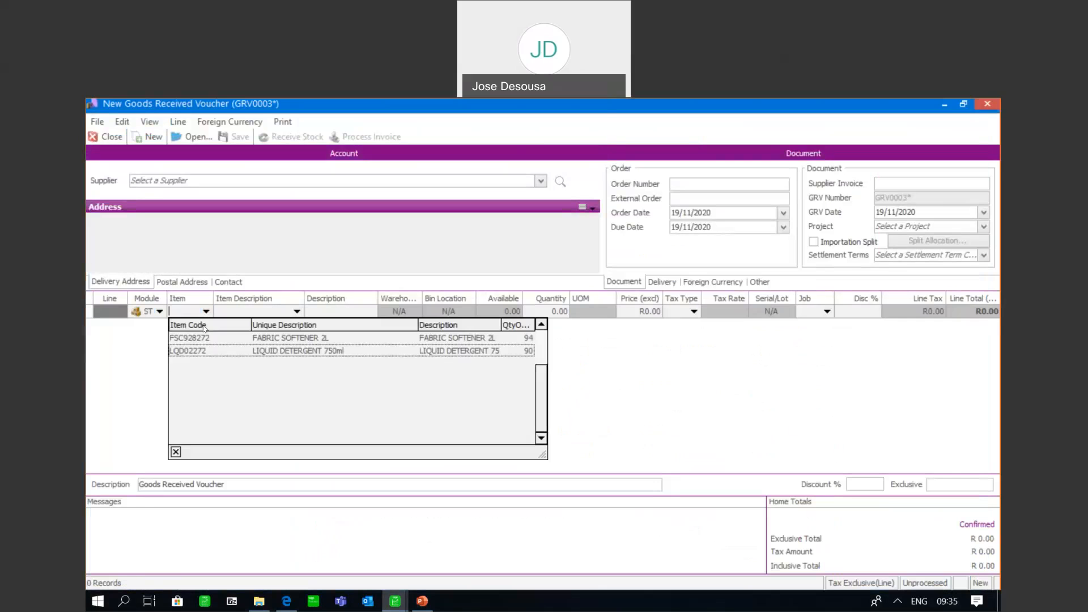
left_click(205, 338)
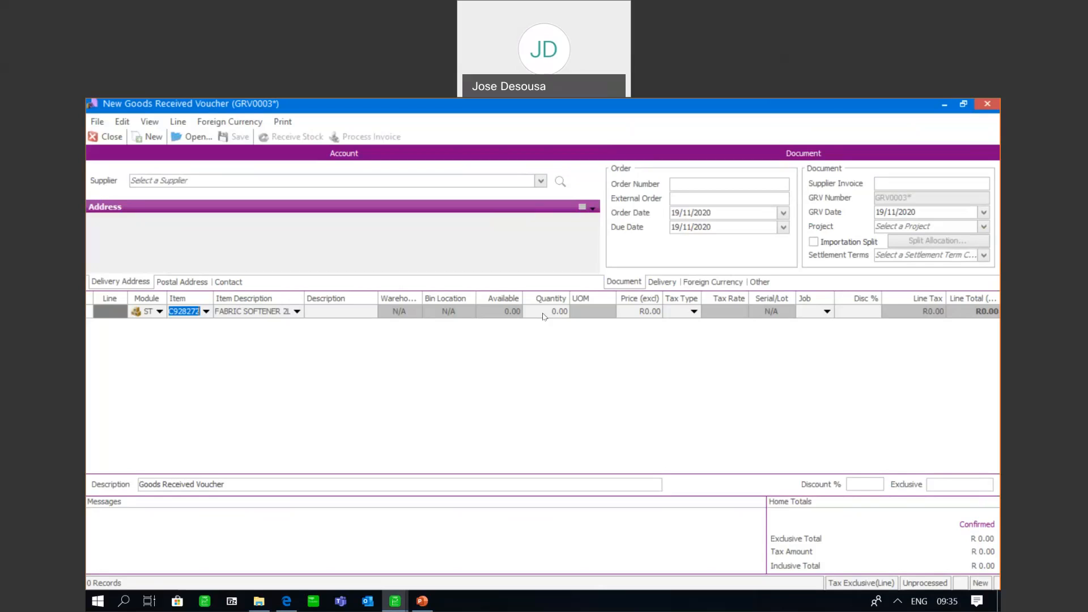
left_click(107, 141)
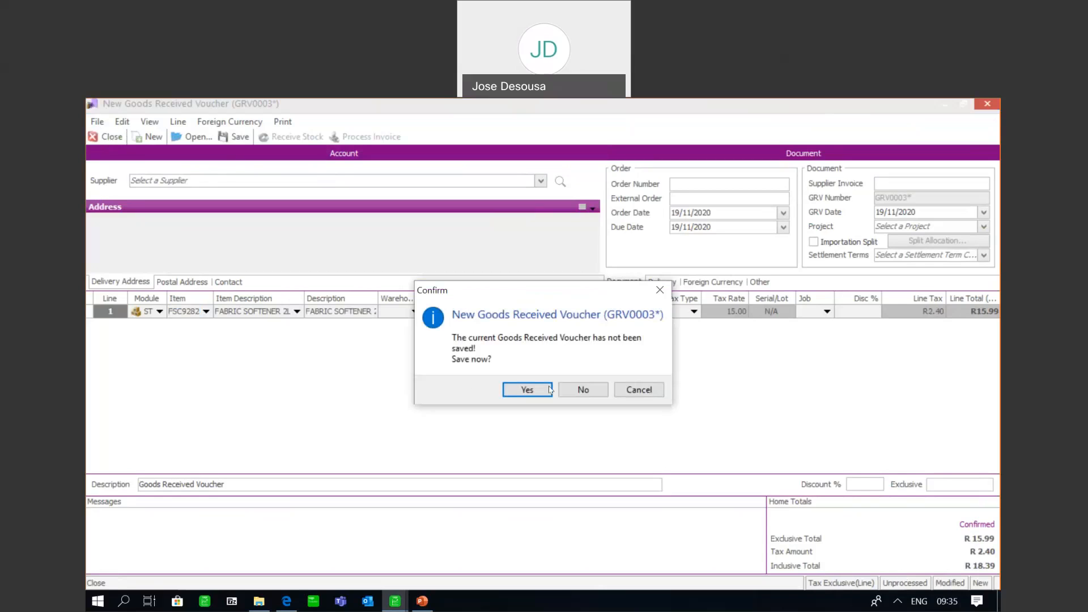
left_click(576, 389)
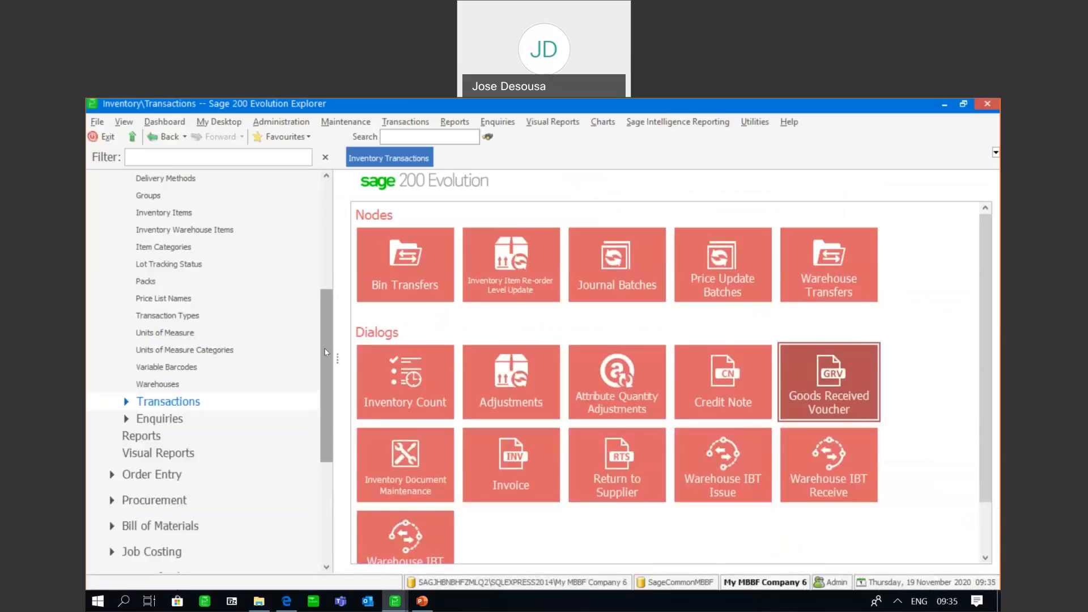
View the inventory transaction history for LIQUID DETERGENT 750ml to review its receipts by bin location
scroll(324, 340, "up", 5)
scroll(323, 340, "down", 1)
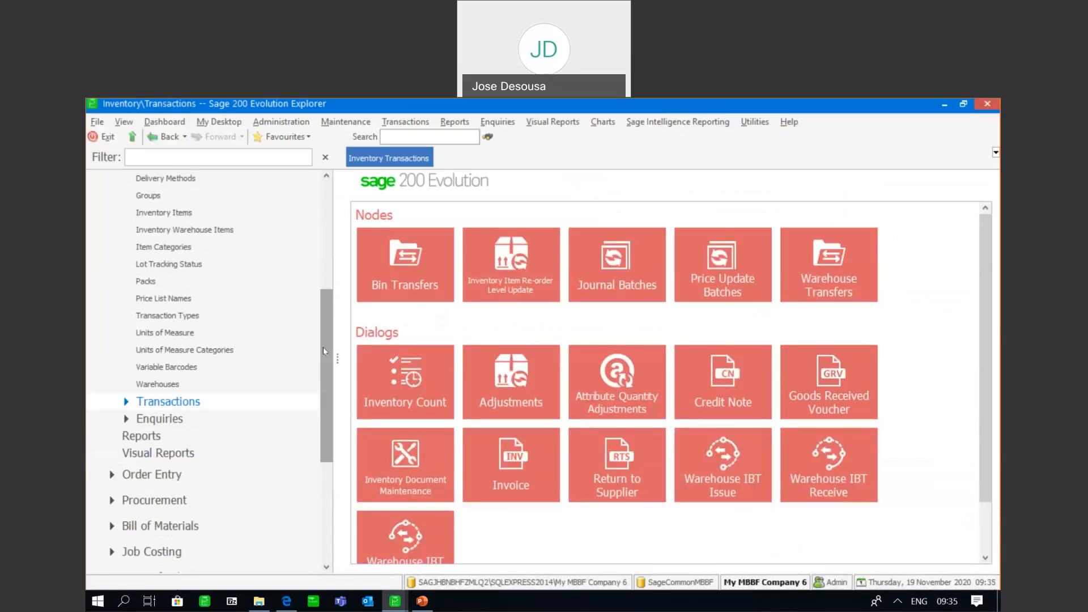
left_click(200, 420)
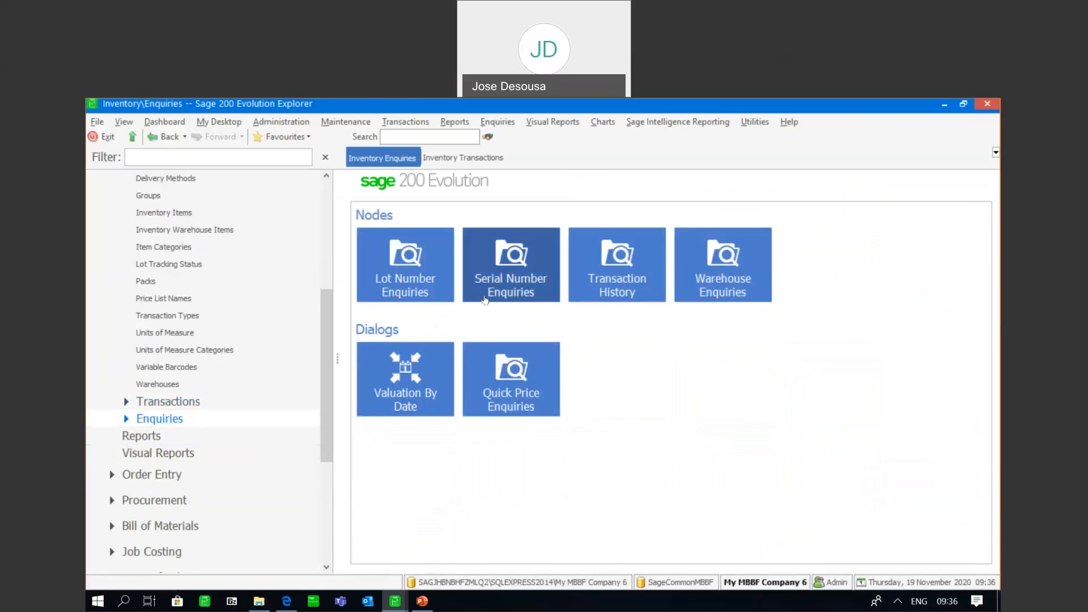
left_click(608, 250)
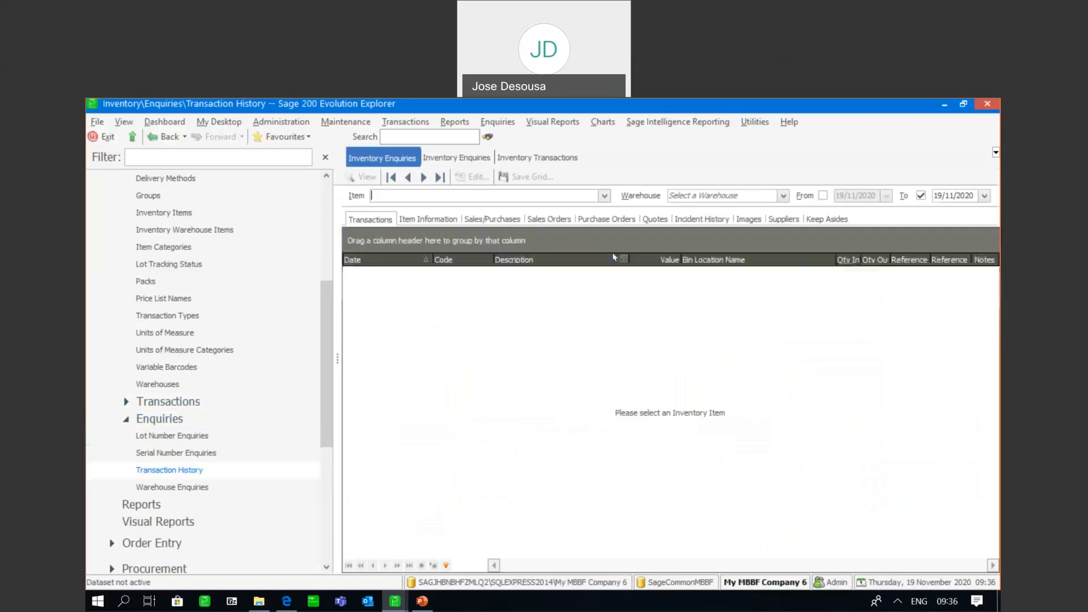
left_click(604, 196)
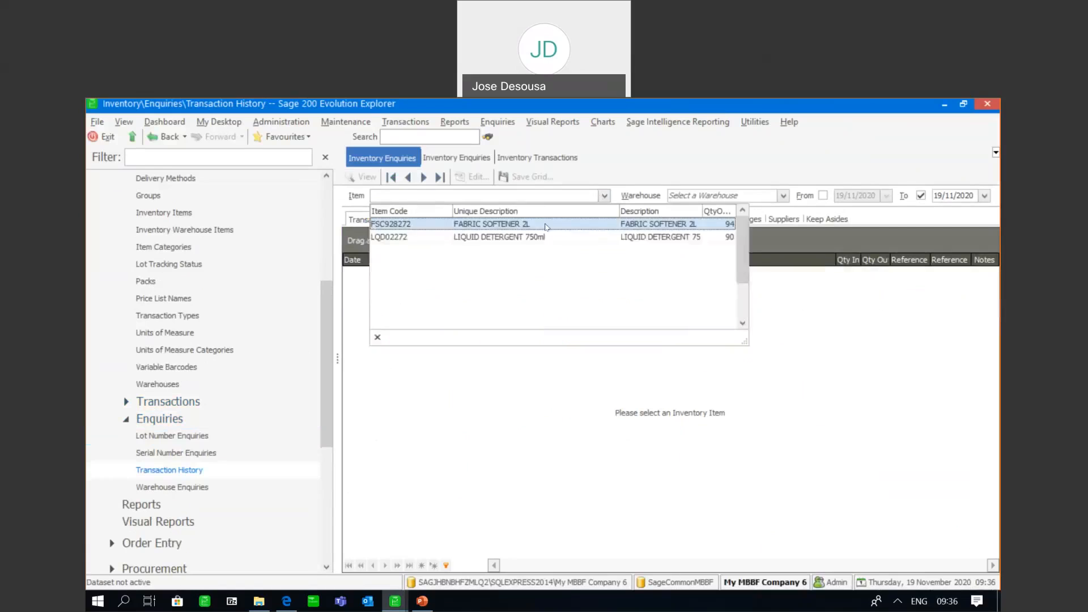
left_click(515, 238)
left_click(363, 177)
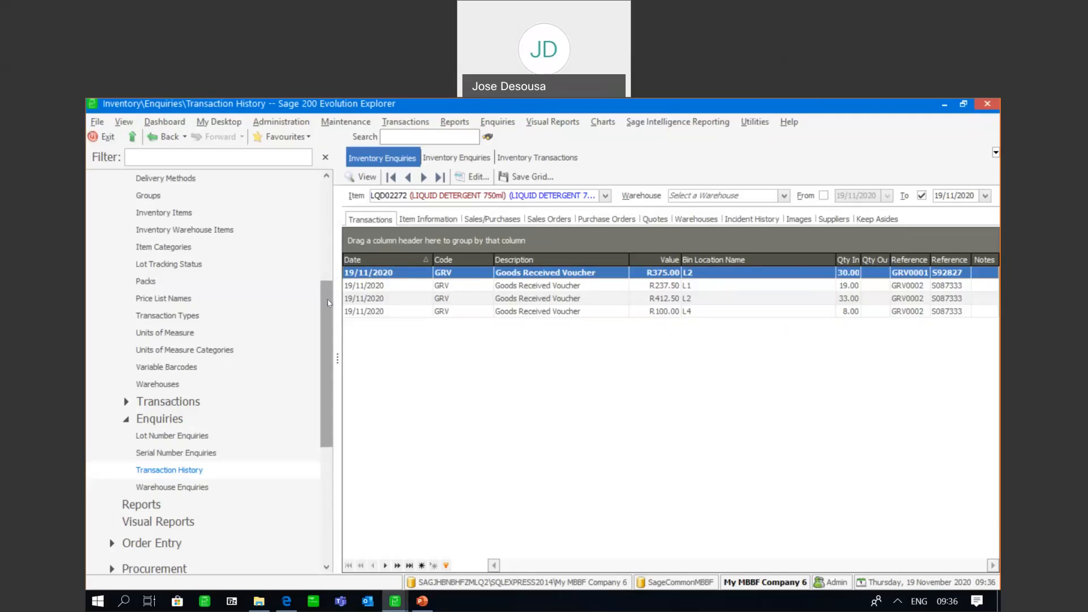
Start a new inventory invoice for the Cash Customer account
left_click_drag(327, 301, 324, 311)
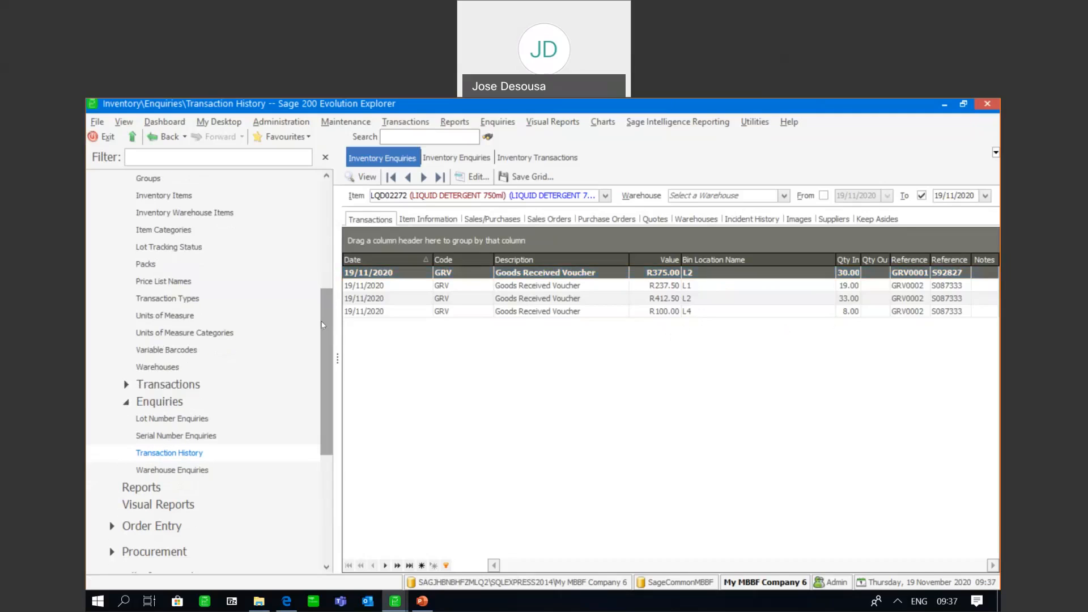
left_click(216, 383)
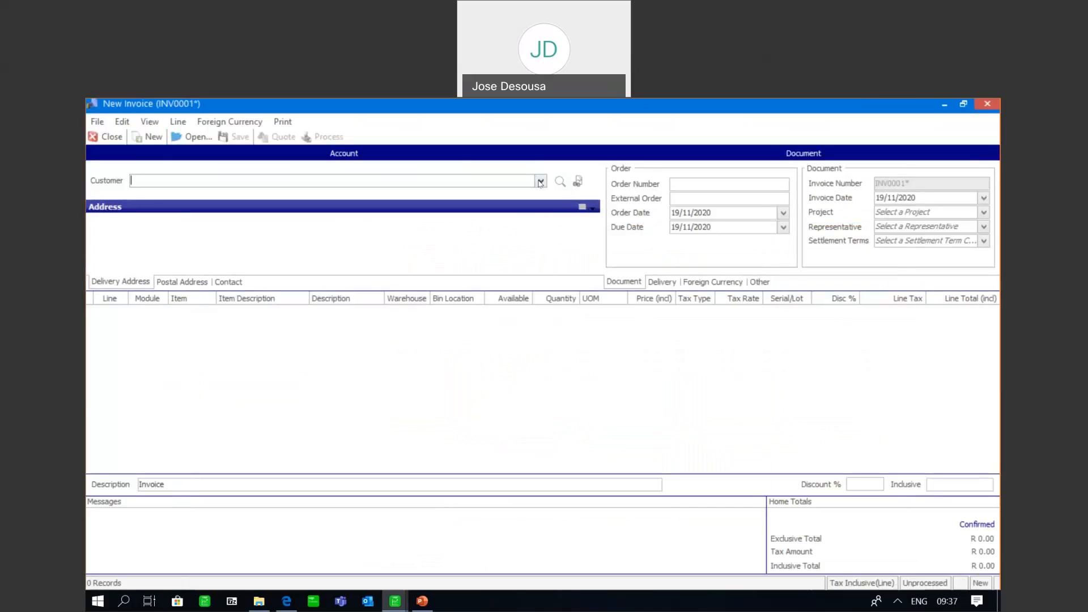
left_click(540, 181)
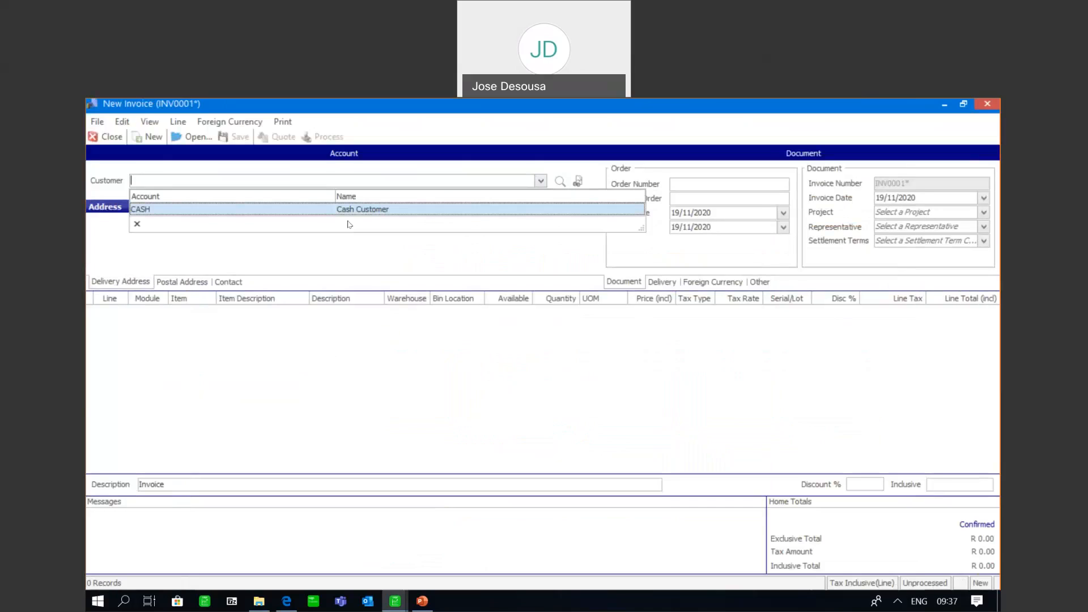
left_click(355, 214)
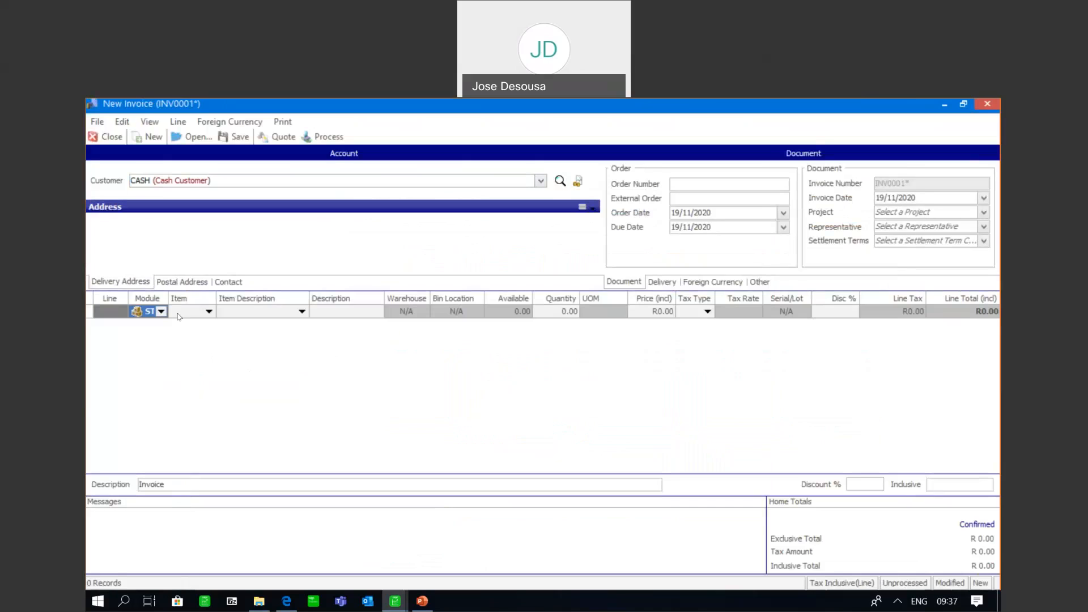
Add FABRIC SOFTENER 2L to the first invoice line, issued from the JHB warehouse
left_click(209, 311)
left_click(205, 338)
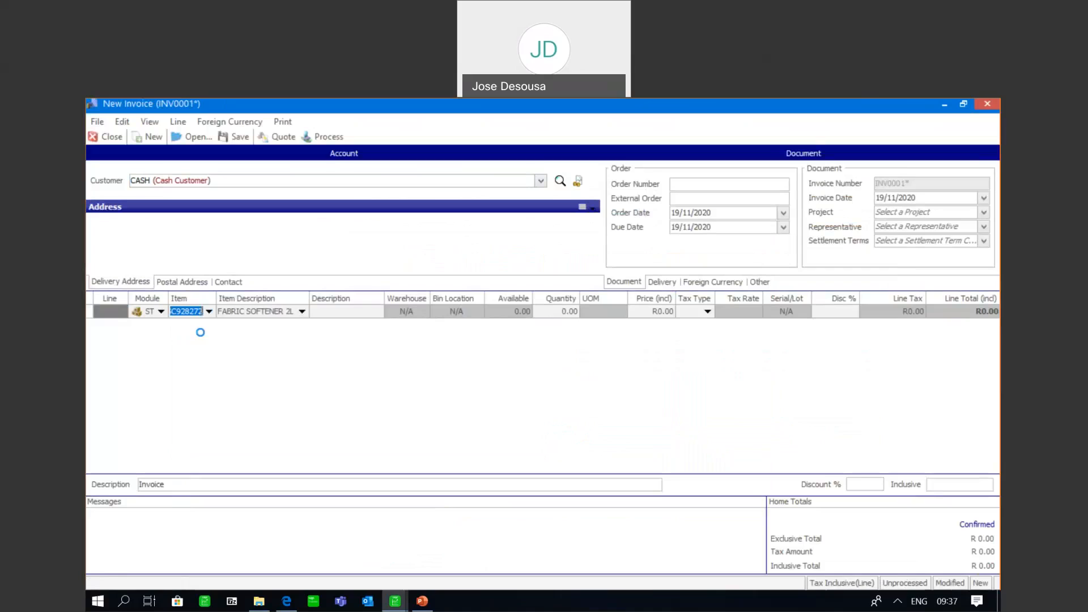
key("Tab")
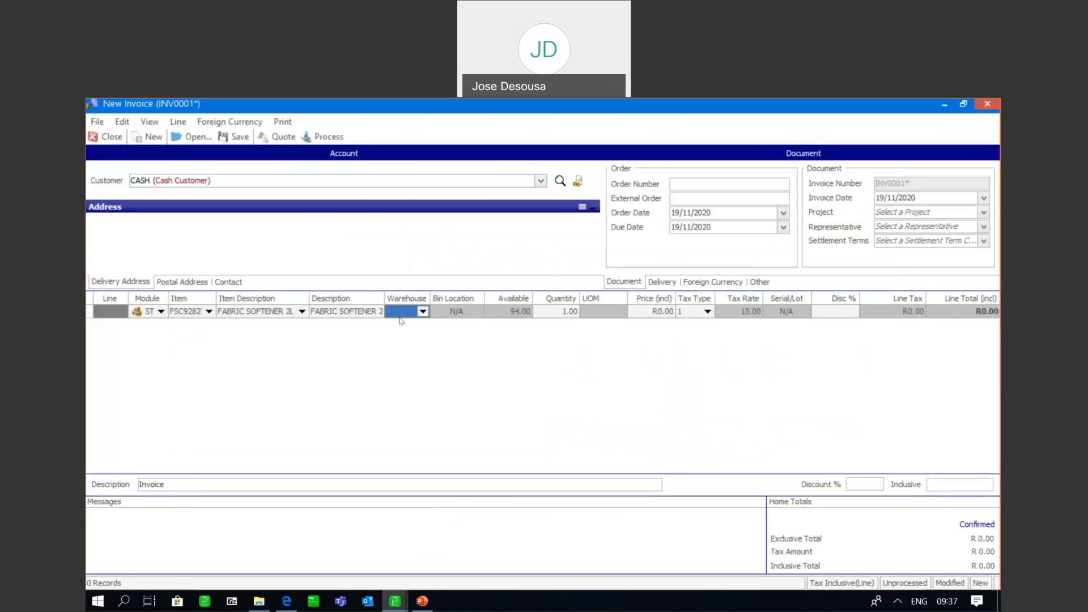
left_click(422, 311)
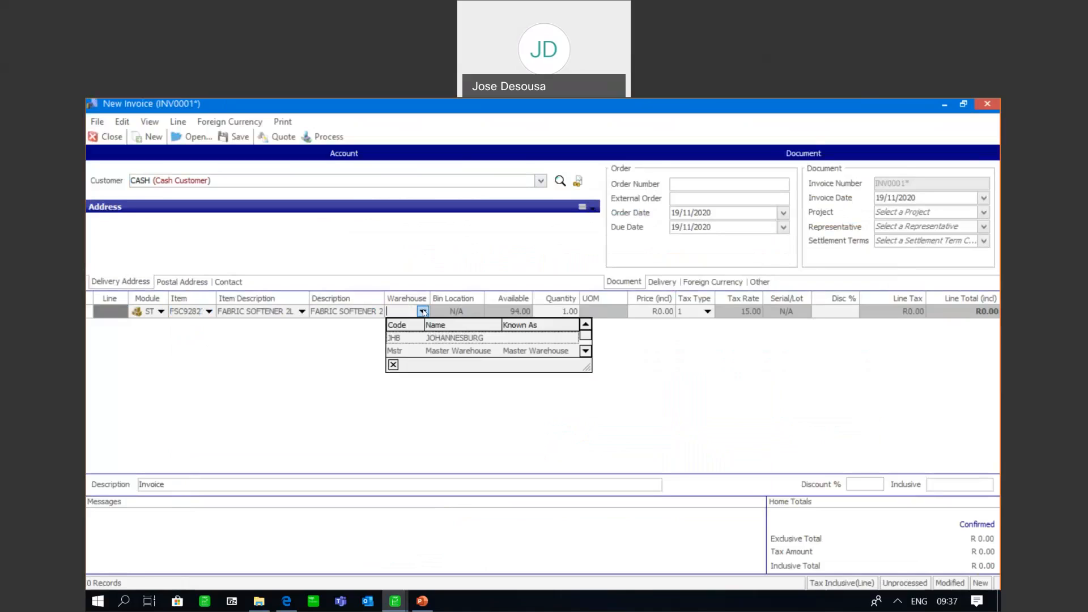
left_click(412, 338)
key("Tab")
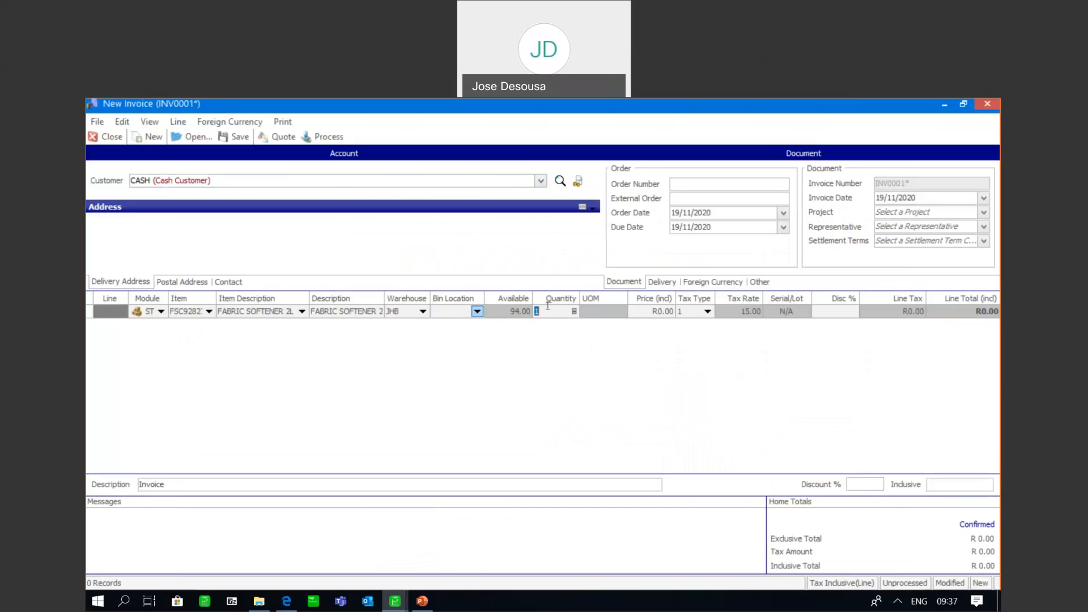
Open the bin location selection for the line's quantity and allocate 2 units from bin L1
left_click(574, 312)
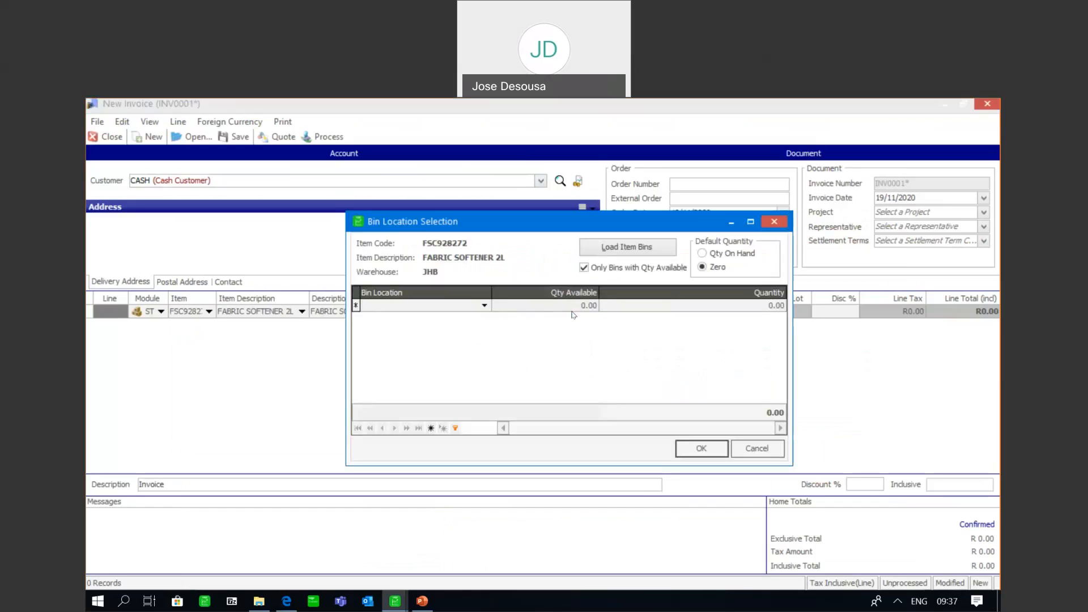
left_click(484, 306)
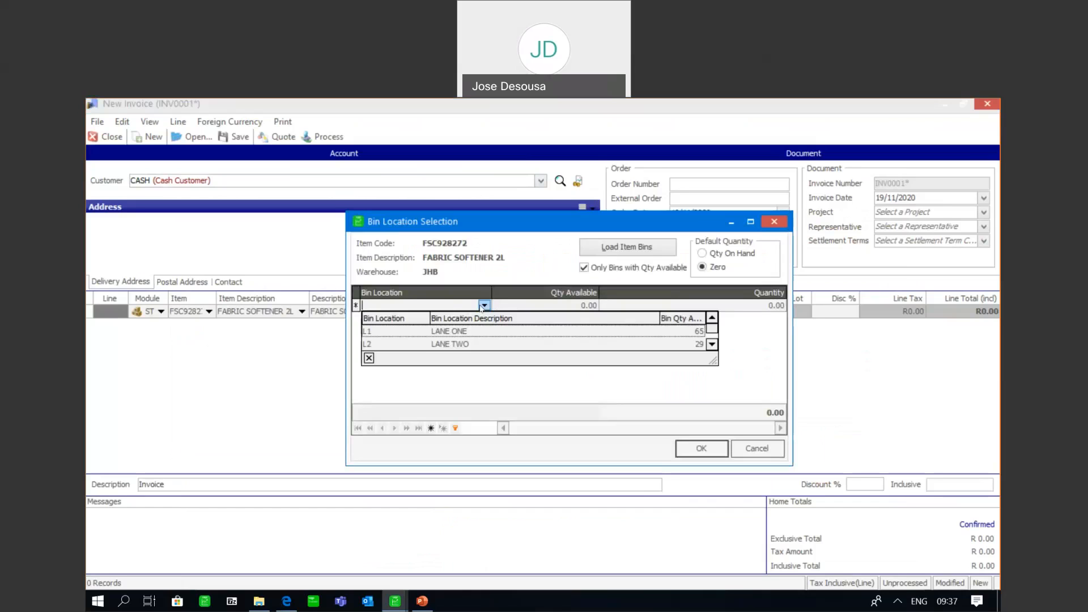
left_click(466, 332)
left_click(672, 305)
type("2")
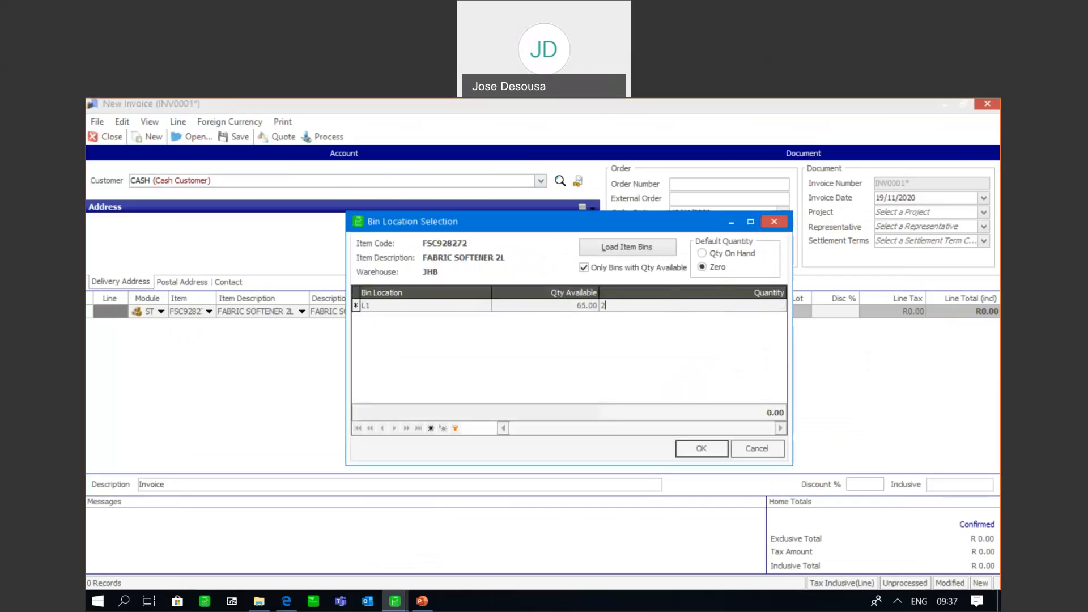
key("Tab")
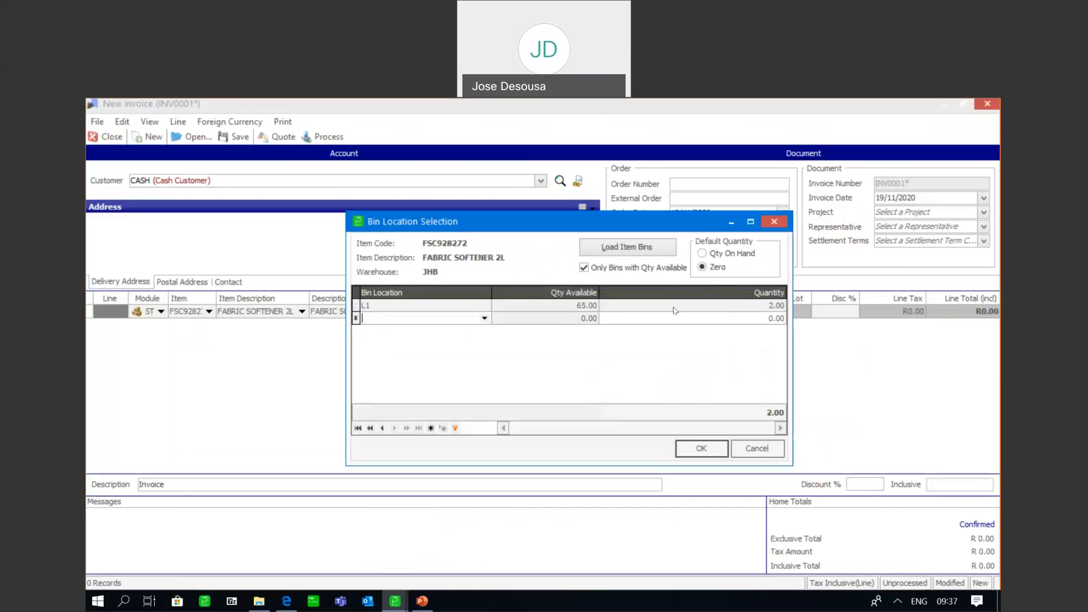
Allocate 8 more units of the fabric softener from bin L2 and confirm the bin selection
left_click(487, 319)
left_click(578, 357)
left_click(646, 318)
type("8")
key("Return")
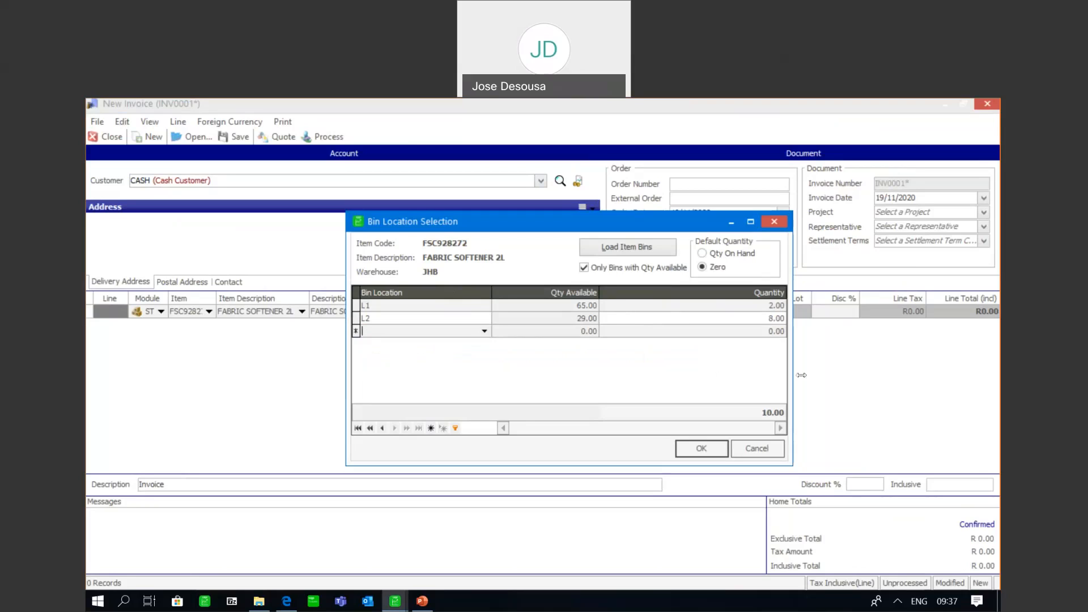
left_click(696, 449)
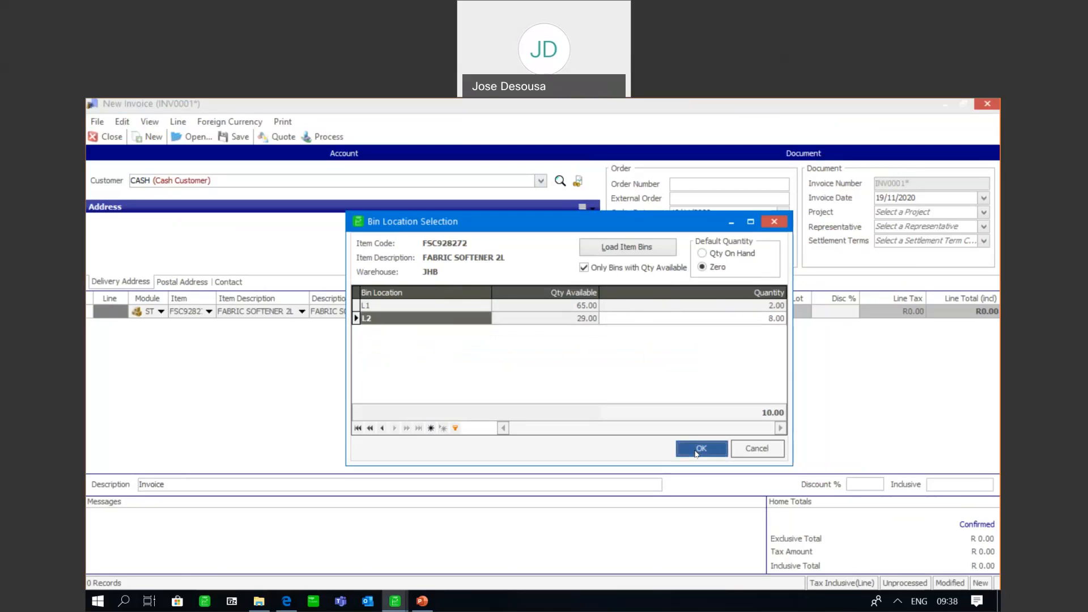
Set the fabric softener's inclusive price to 49.99 and complete the invoice line
key("Tab")
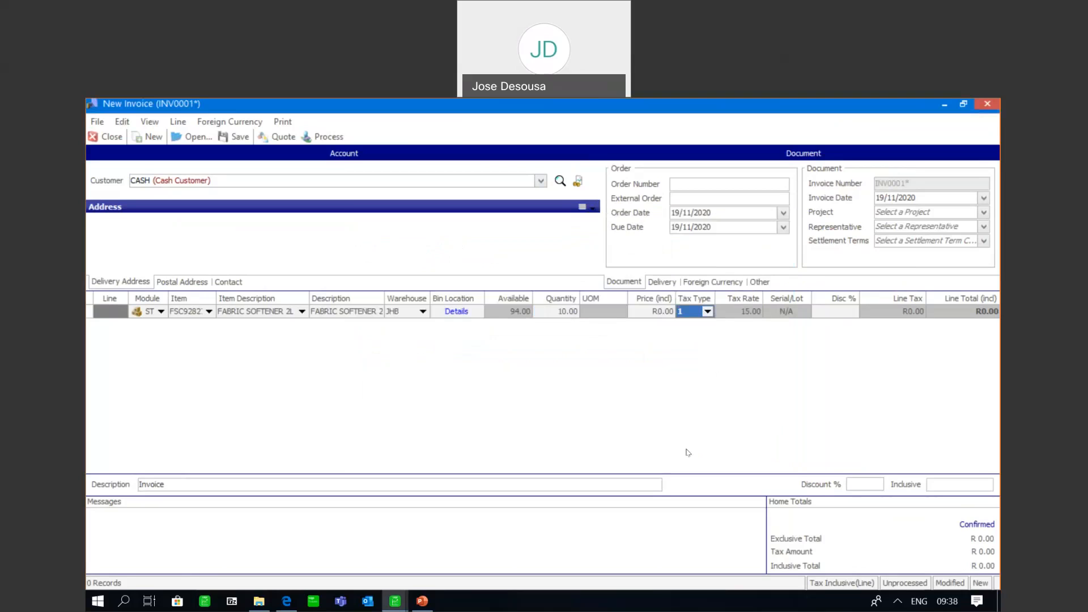
left_click(654, 316)
type("49.99")
key("Tab")
key("Tab")
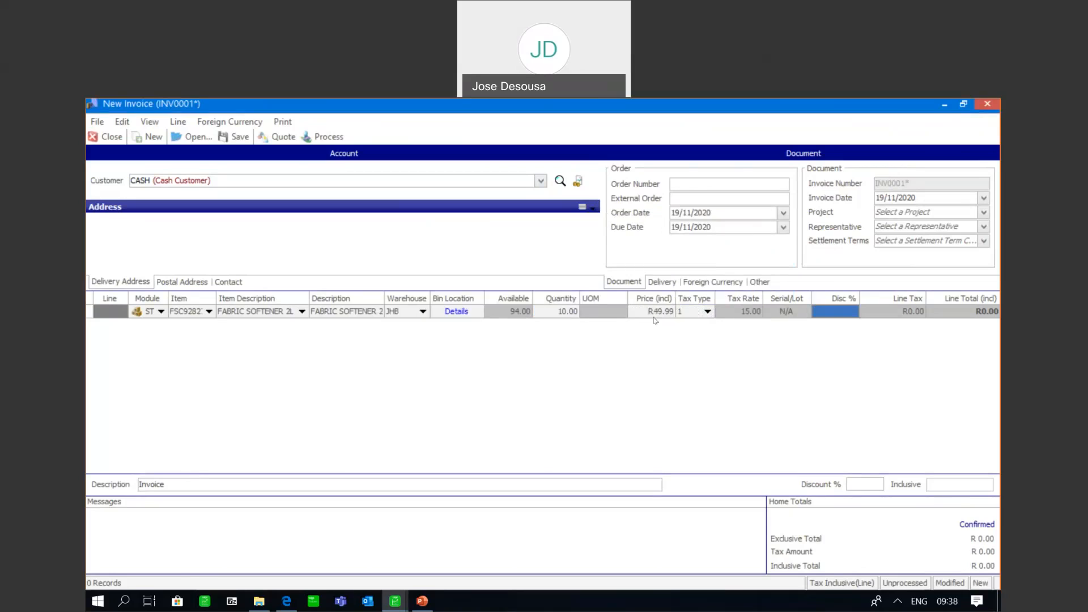
key("Tab")
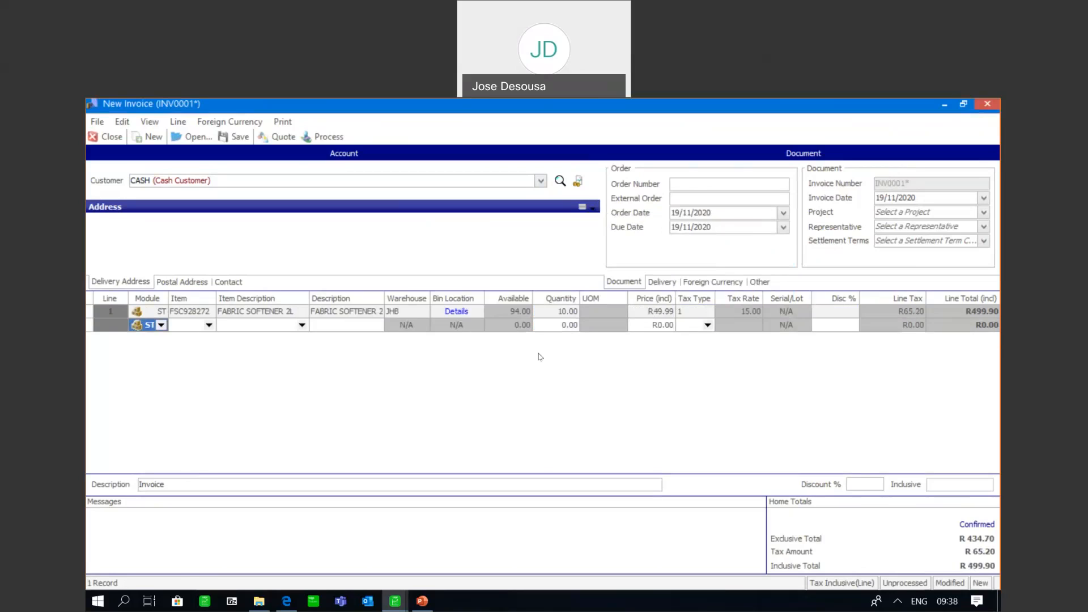
Process the fabric softener invoice with printing accepted, view its preview, and dismiss the preview and the e-mail form
left_click(319, 134)
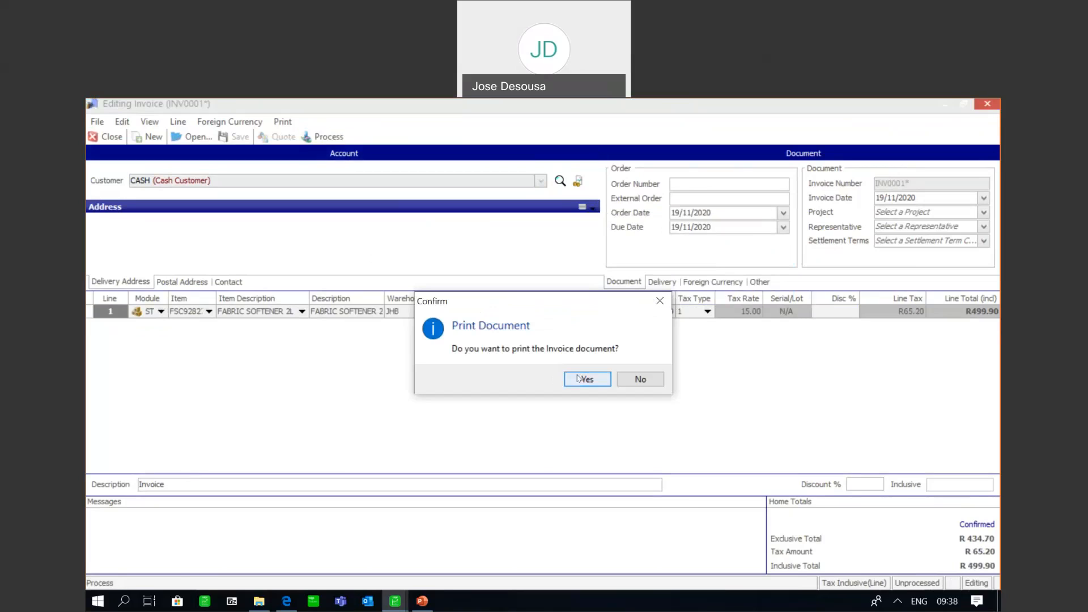
left_click(579, 379)
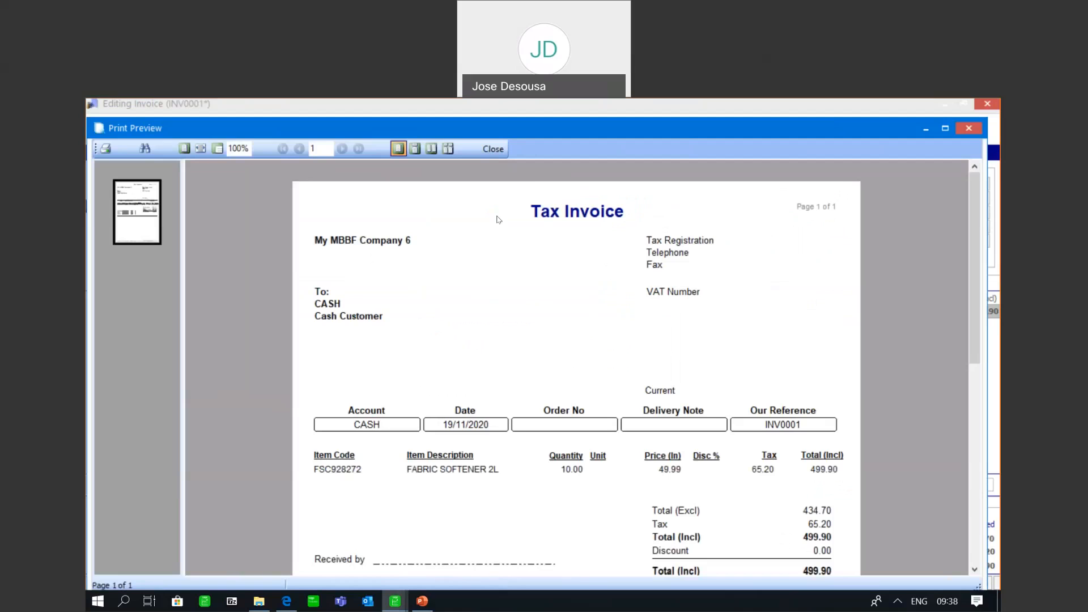
left_click(501, 150)
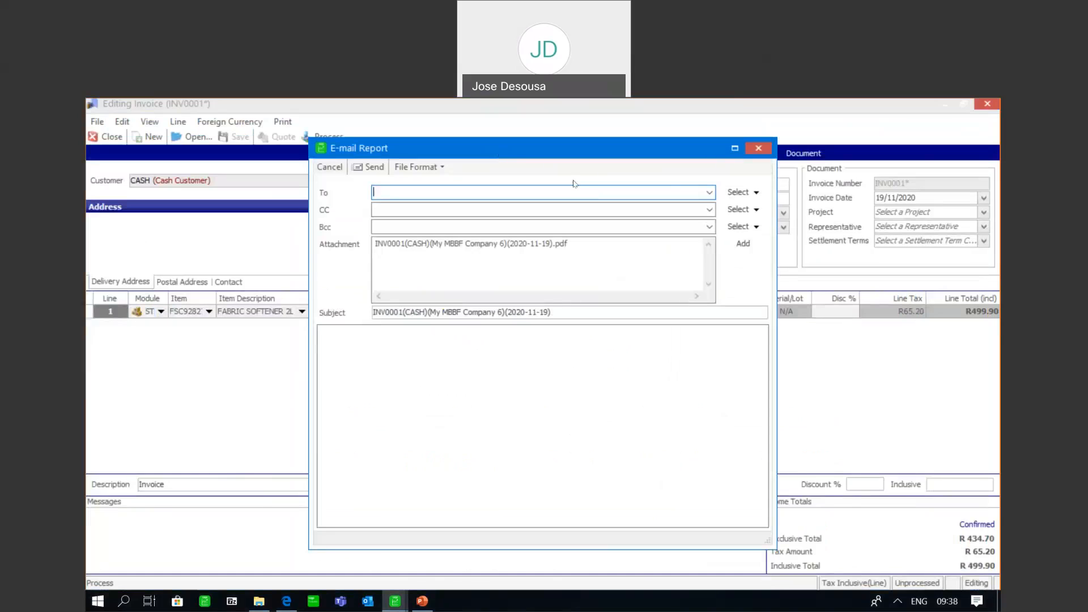
left_click(754, 152)
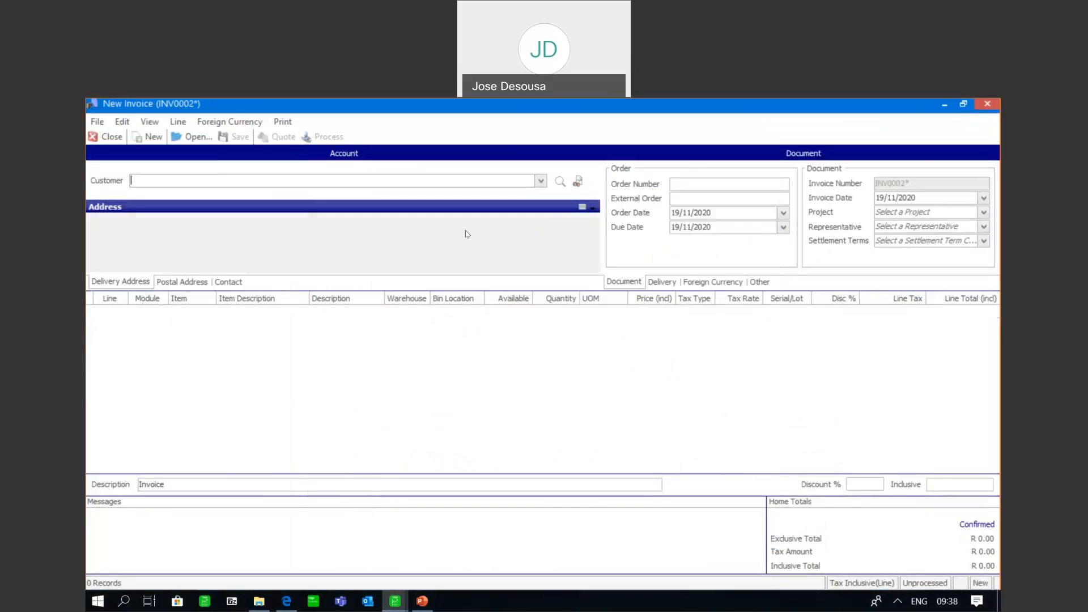
Select the Cash Customer on the new invoice and add LIQUID DETERGENT 750ml from the JHB warehouse
left_click(485, 210)
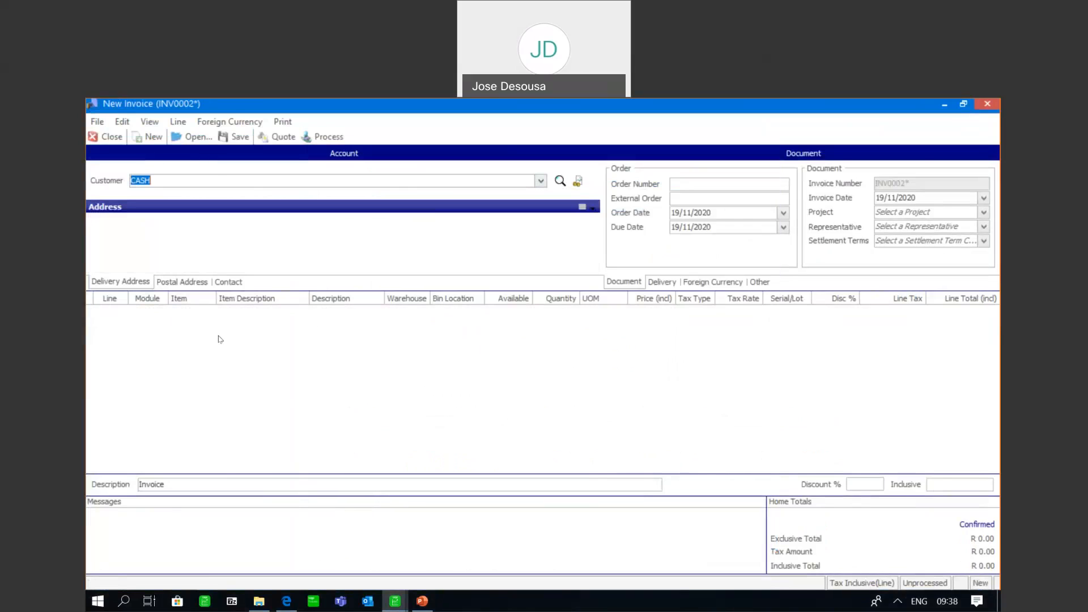
left_click(162, 329)
left_click(208, 311)
left_click(200, 353)
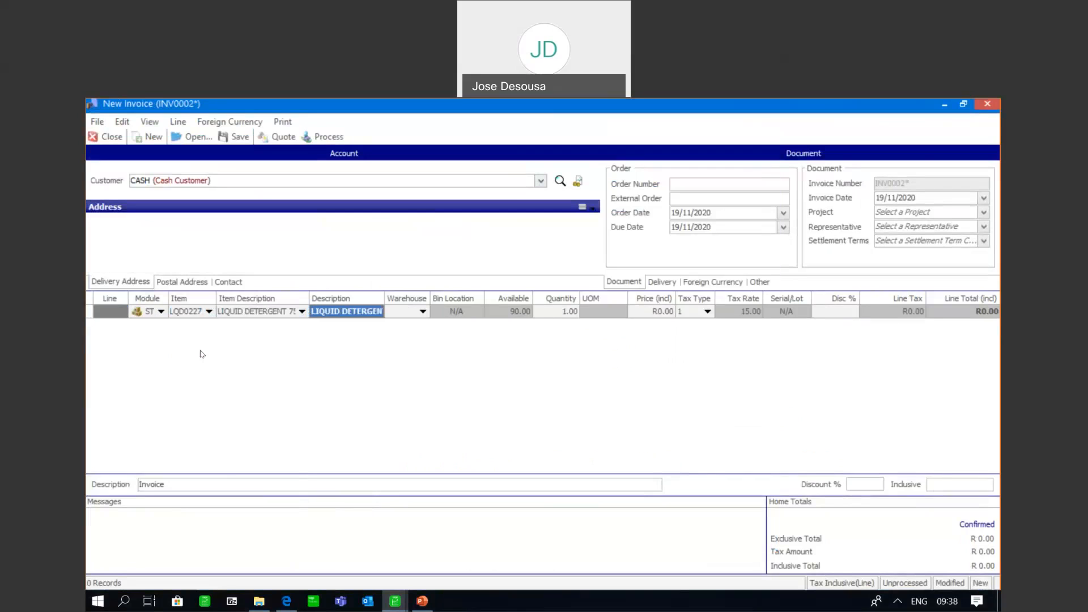
left_click(423, 311)
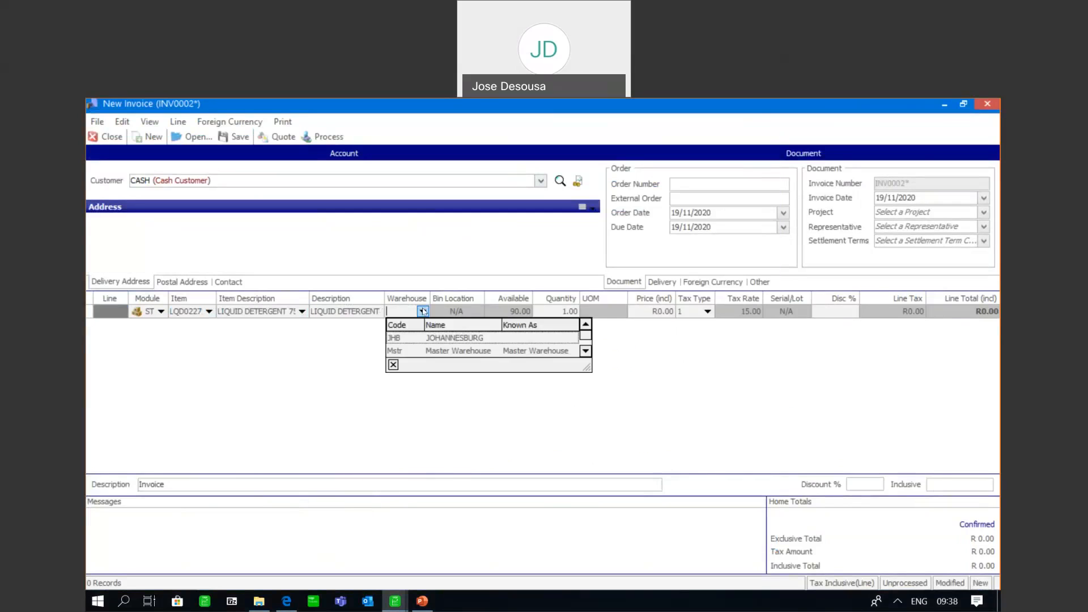
left_click(414, 339)
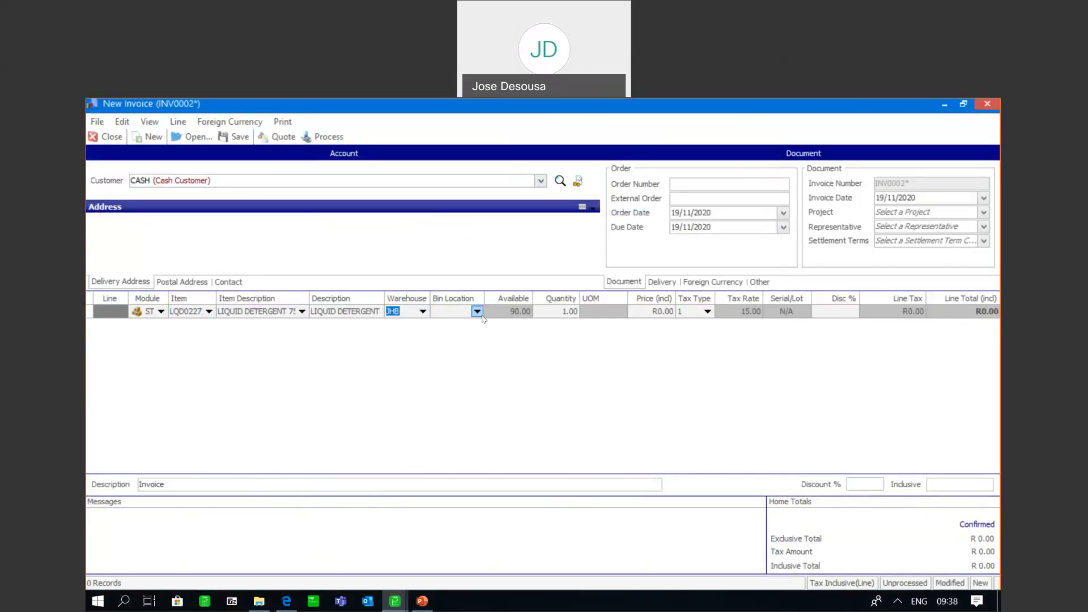
Issue one unit of the liquid detergent from bin L1 at an inclusive price of 49.99 and complete the line
left_click(479, 314)
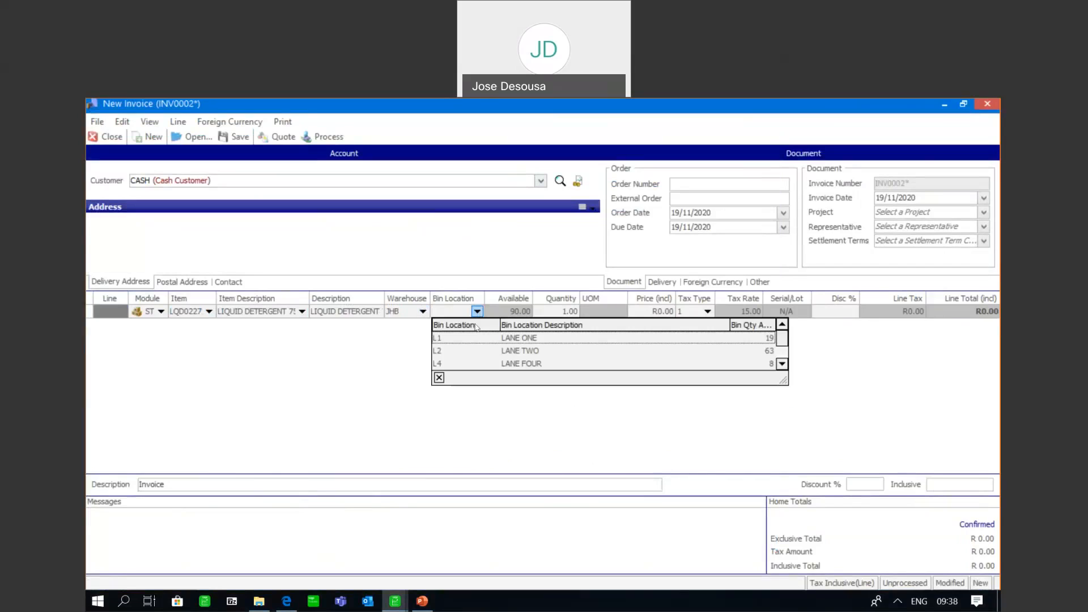
left_click(472, 339)
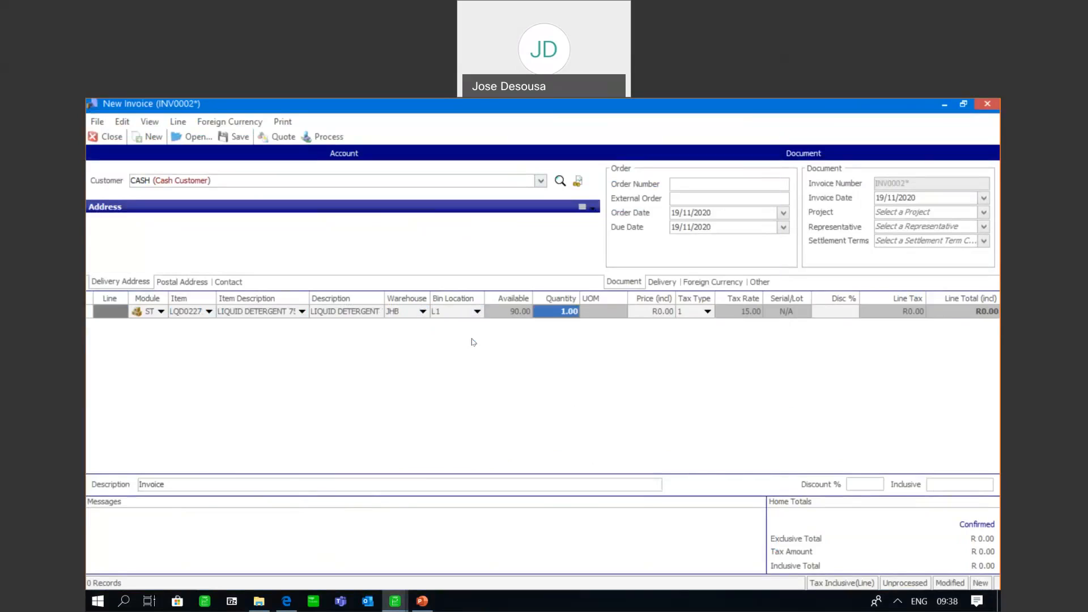
key("Tab")
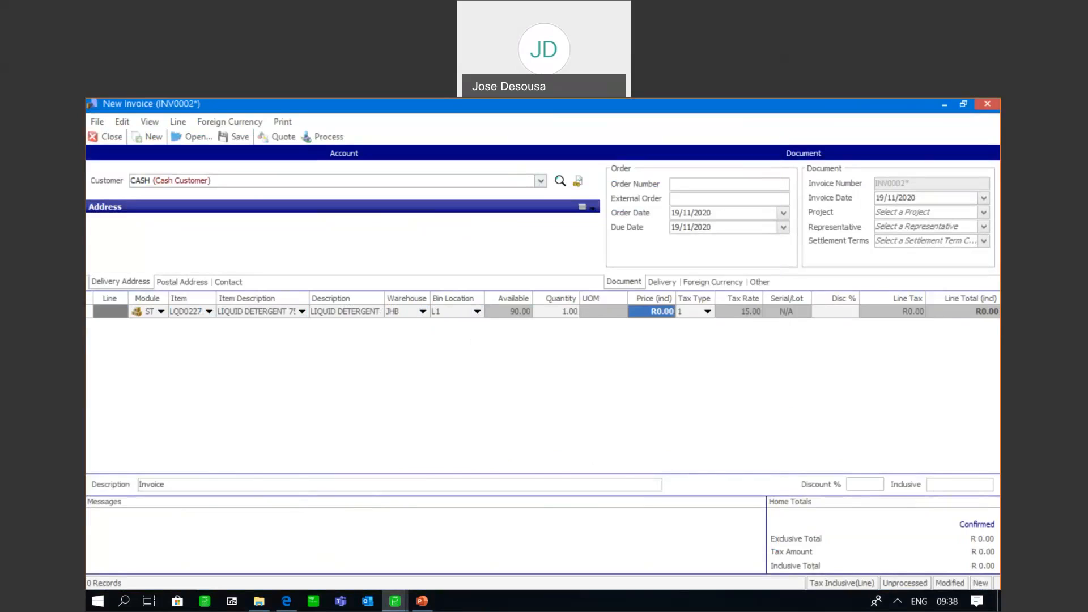
type("49.99")
key("Tab")
key("Tab")
key("Tab")
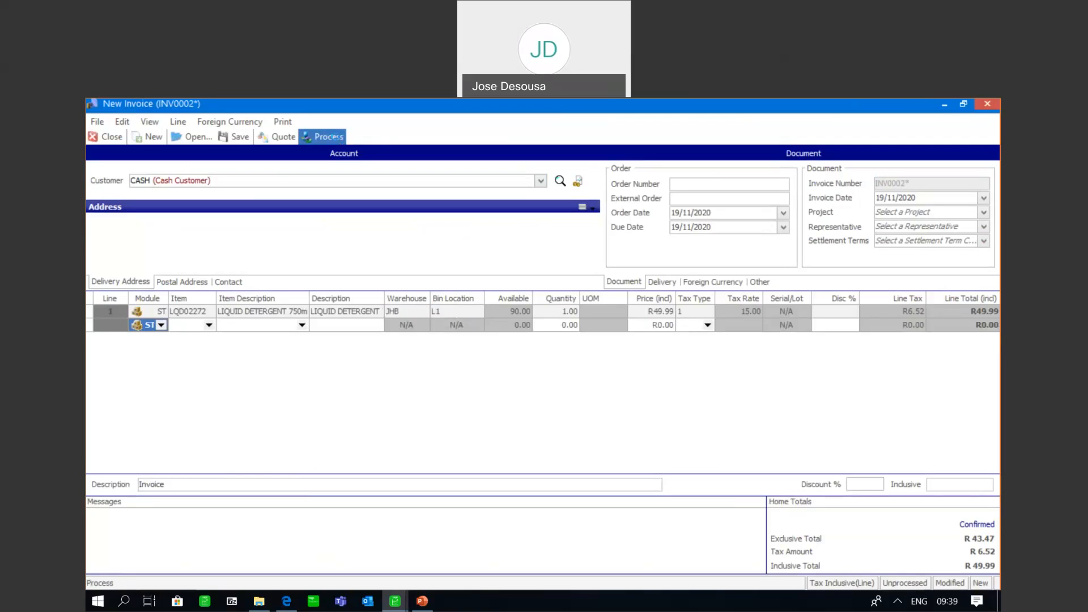
Process the liquid detergent invoice without printing it and close the invoice window
left_click(328, 137)
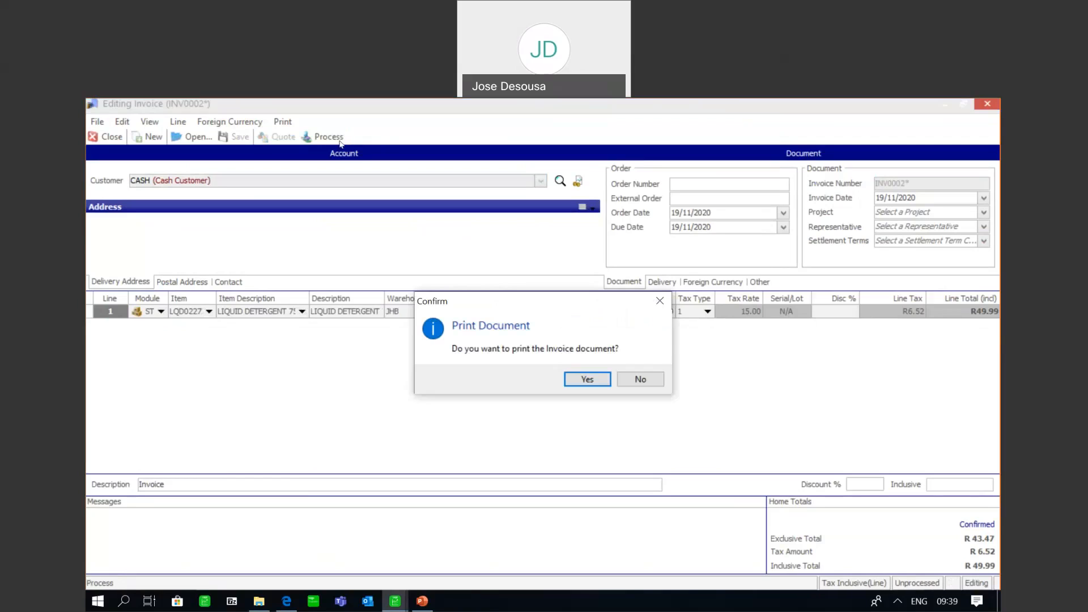
left_click(627, 381)
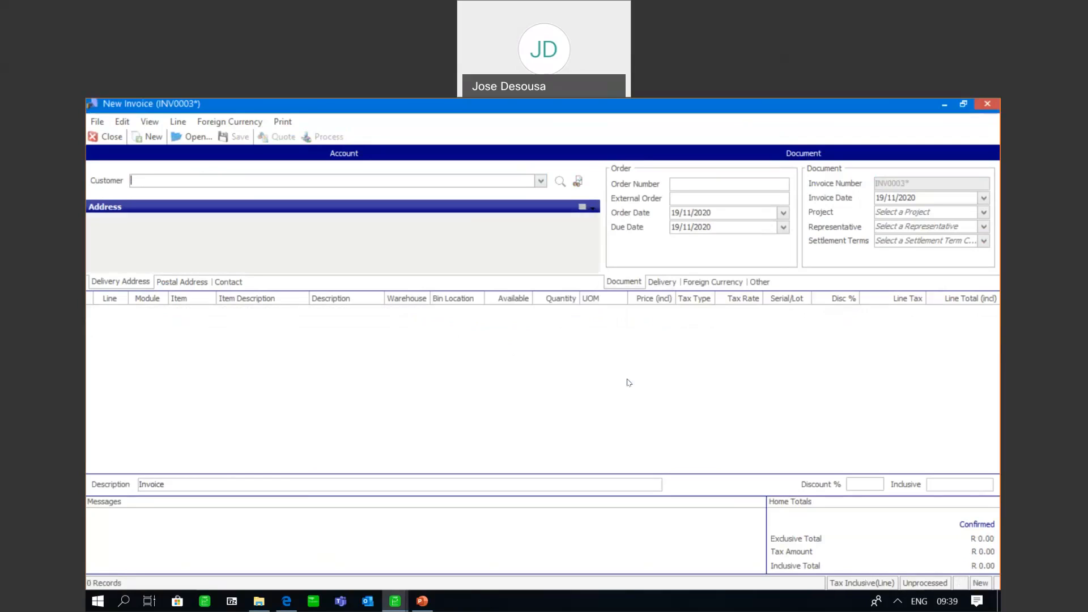
left_click(109, 136)
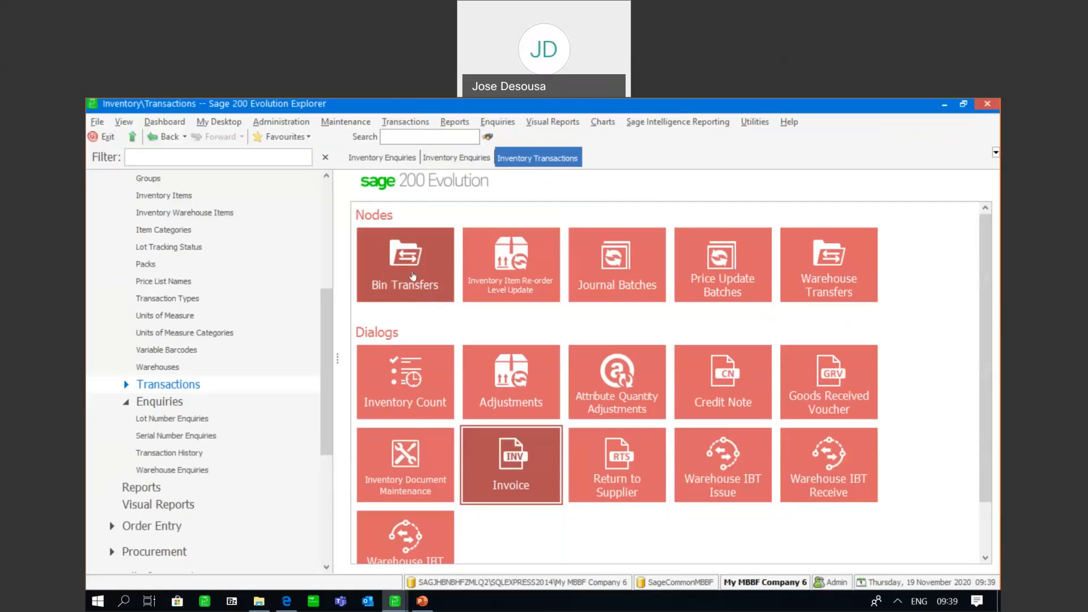
Create a bin transfer batch with the default description, ADJ transaction code and options
left_click(415, 276)
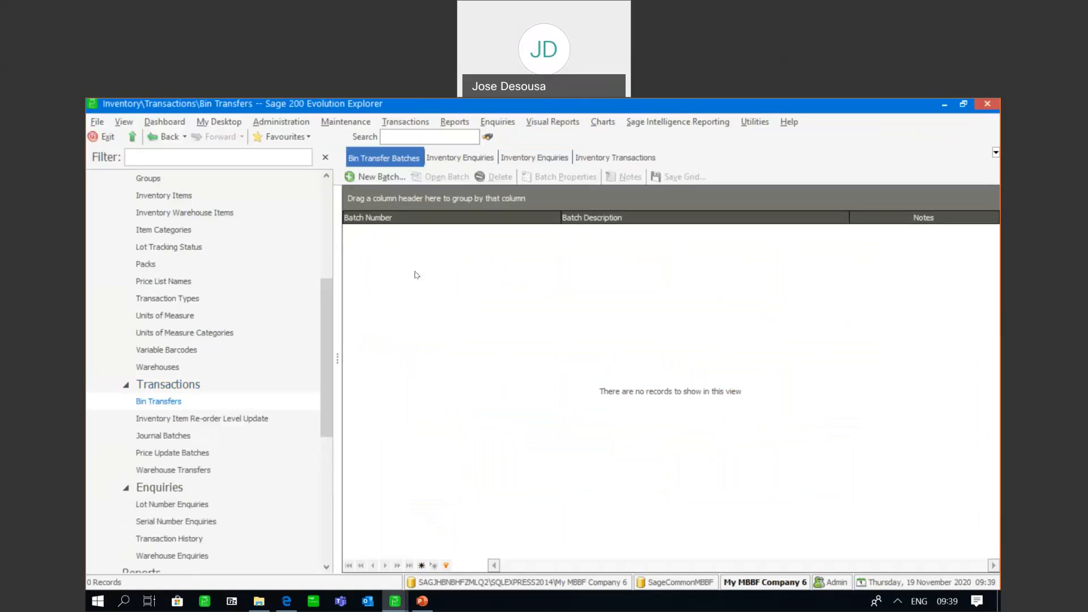
left_click(381, 177)
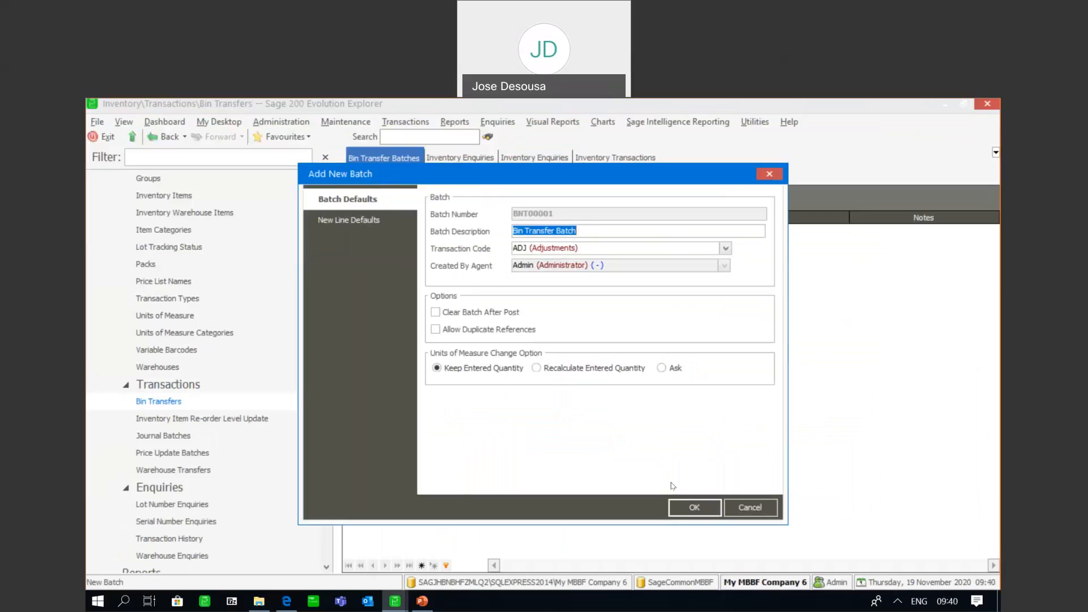
left_click(680, 509)
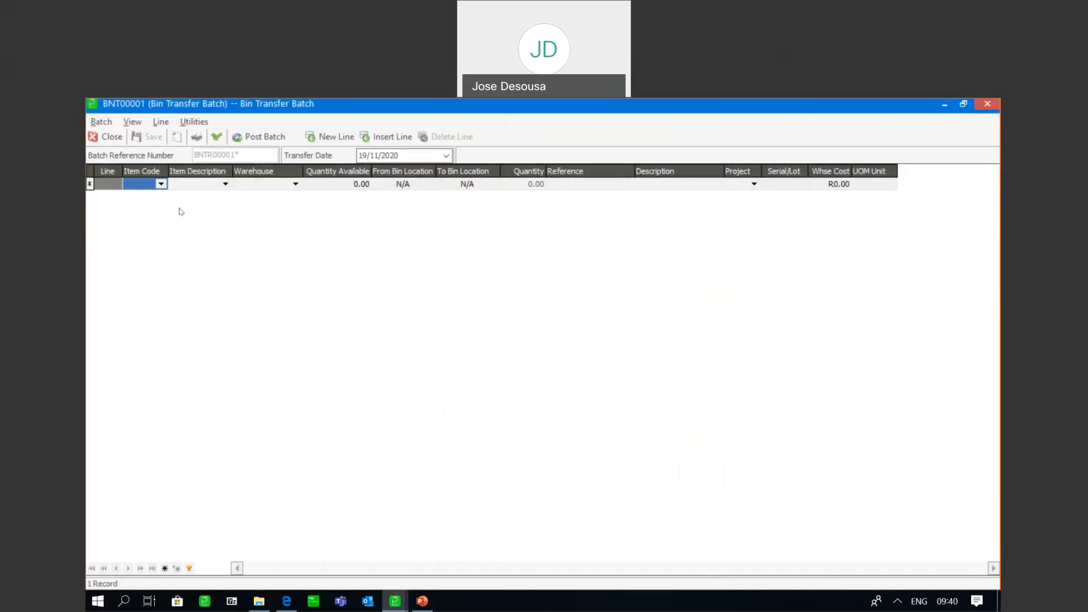
Add FABRIC SOFTENER 2L from the JHB warehouse to the transfer batch, moving from bin L1 to bin L3
left_click(161, 183)
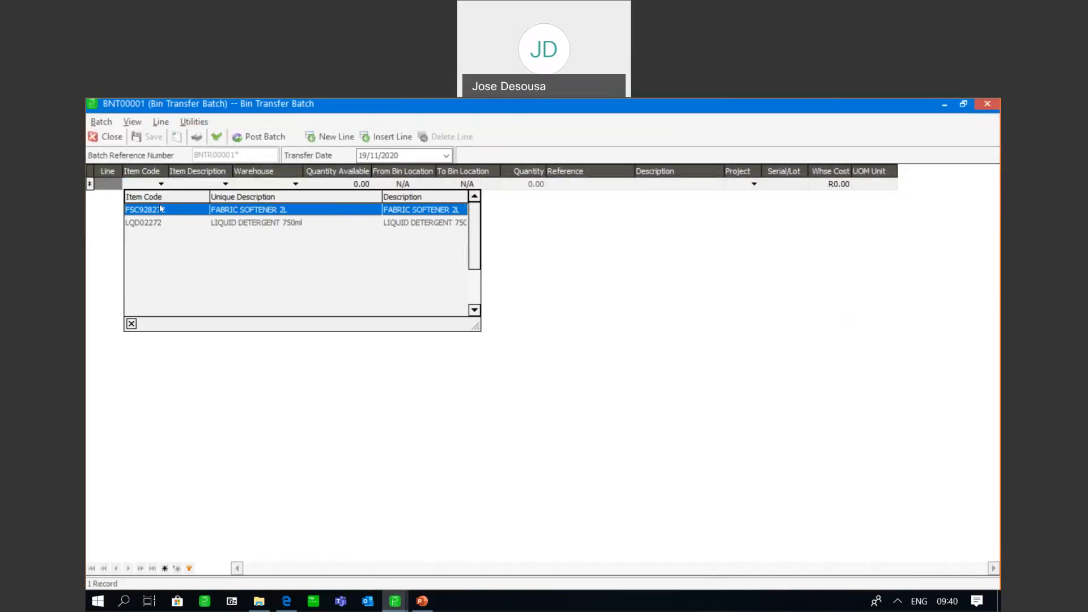
left_click(161, 205)
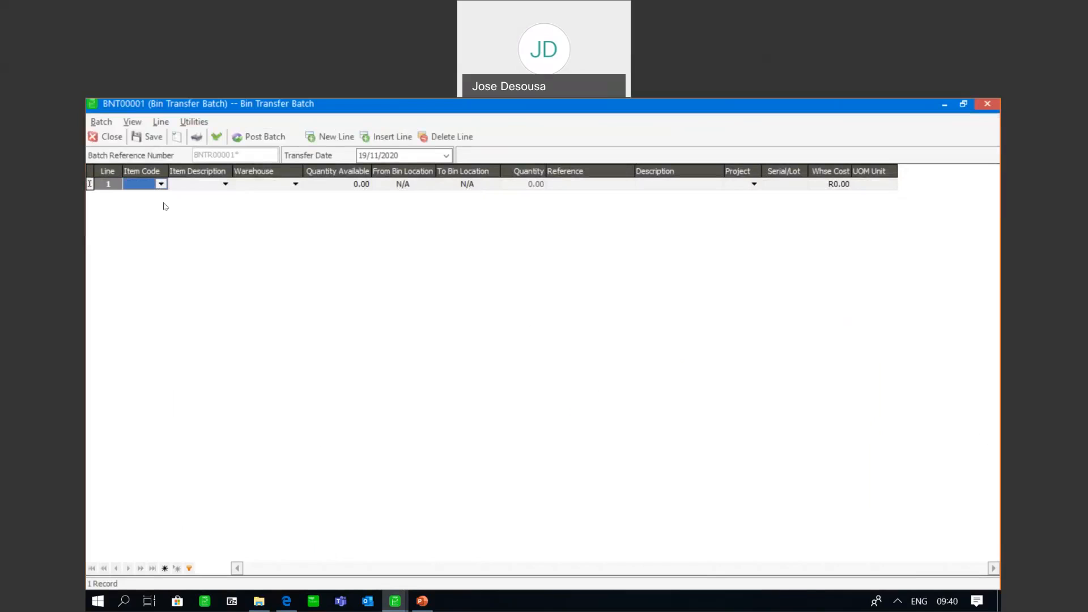
left_click(295, 183)
left_click(290, 211)
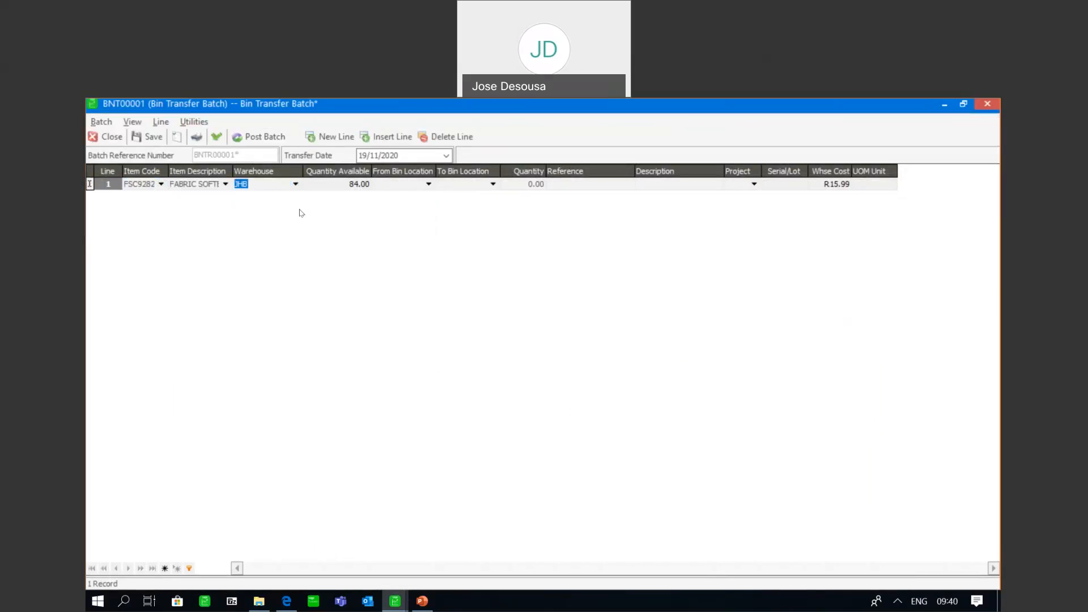
left_click(428, 183)
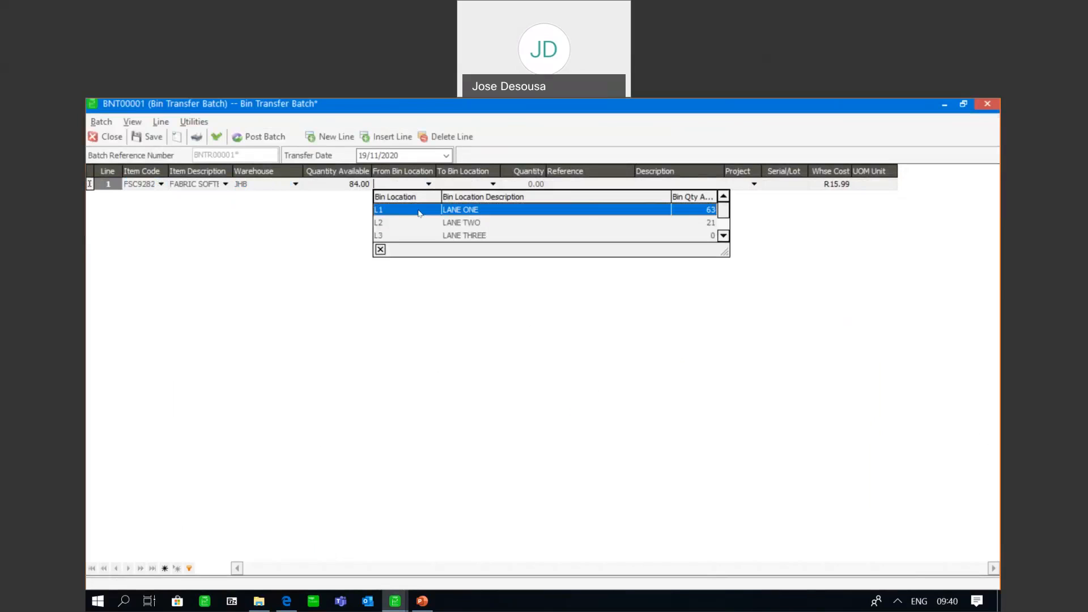
left_click(420, 211)
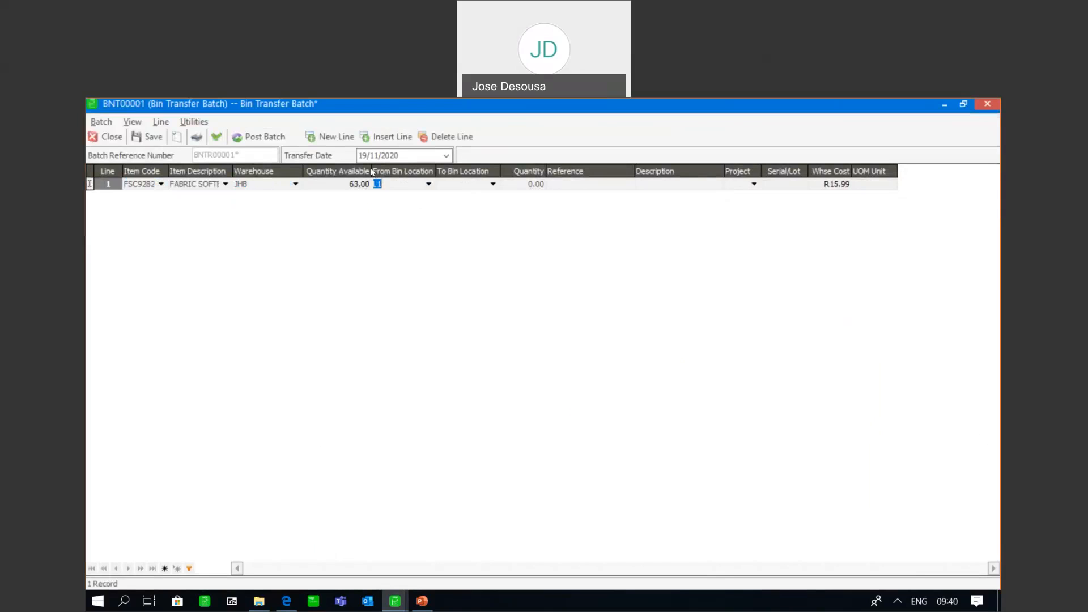
left_click(493, 185)
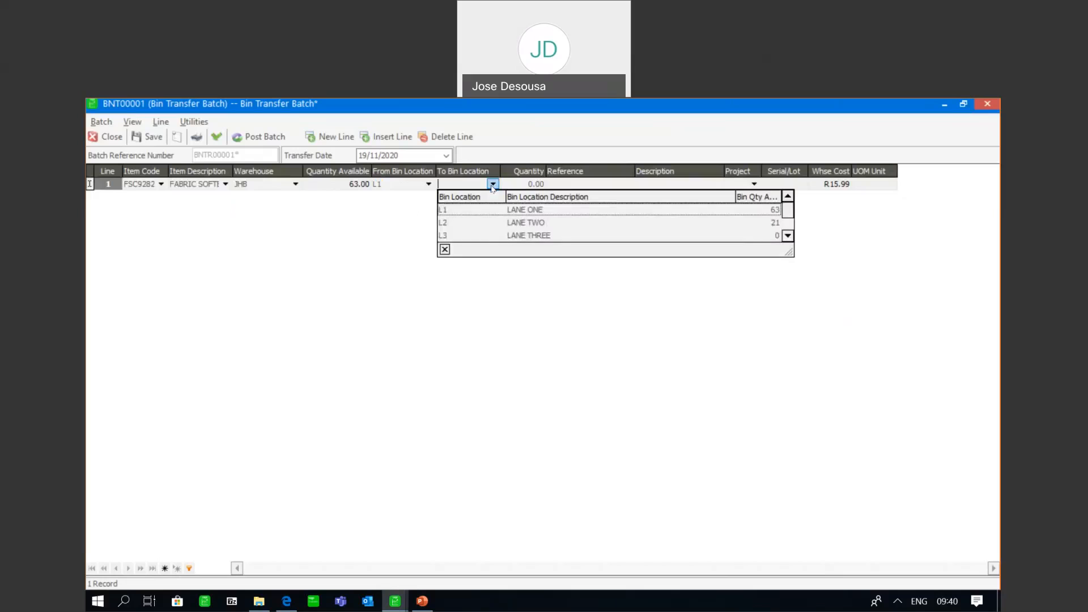
left_click(483, 238)
key("Tab")
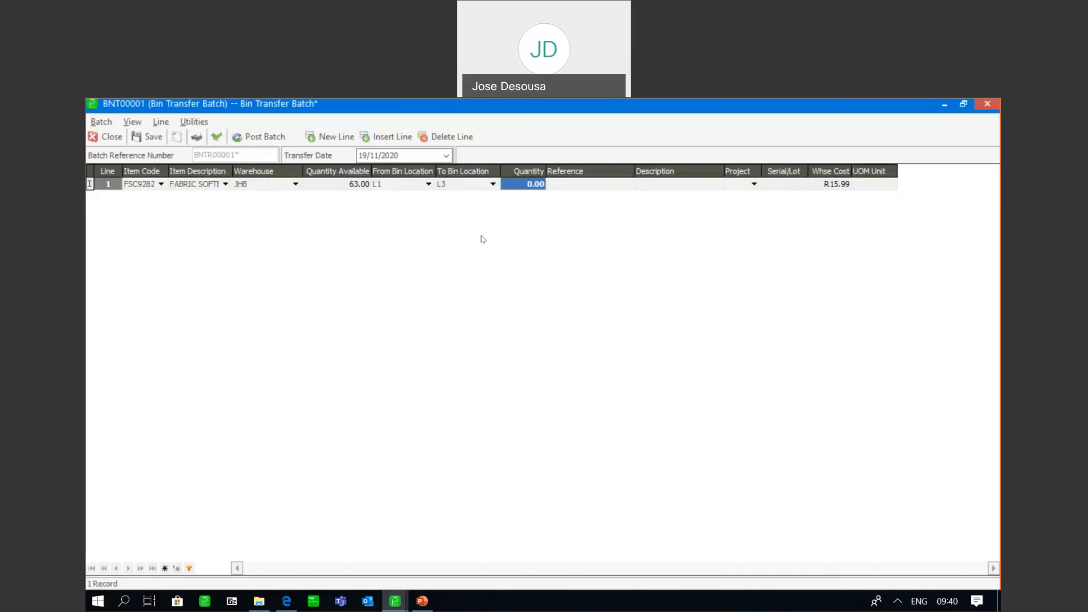
Complete the fabric softener transfer line with quantity 7, reference REF1 and description DESC1
type("7")
key("Tab")
type("RE")
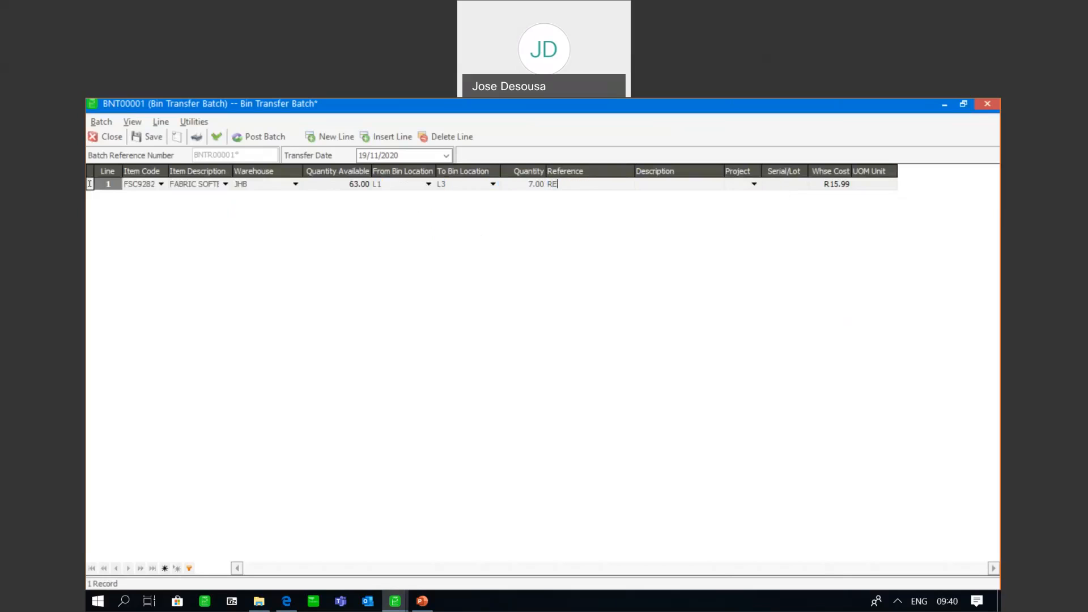
type("F1")
key("Tab")
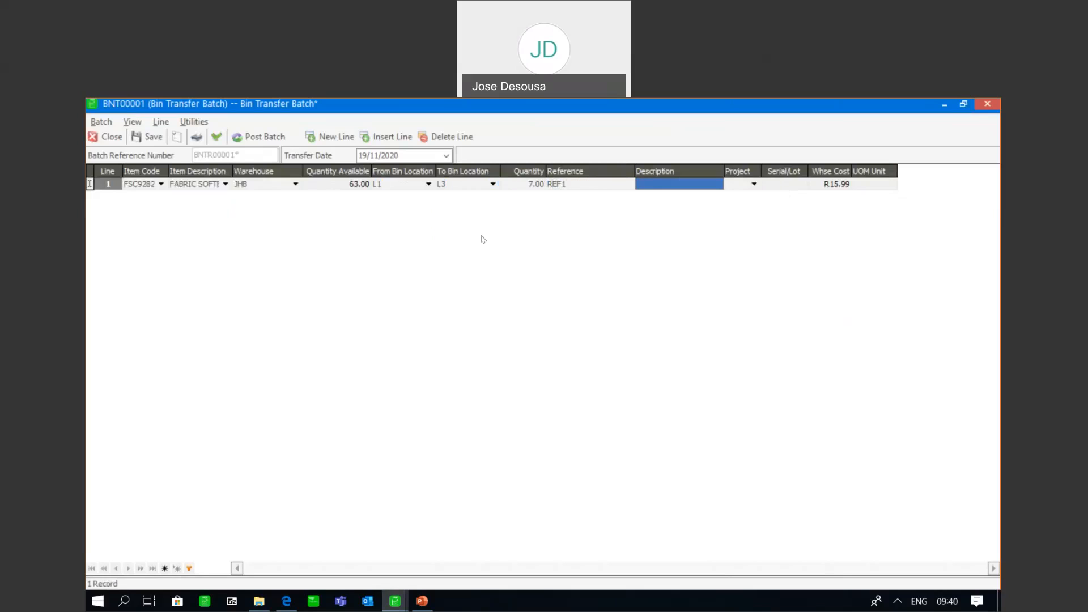
type("DESC1")
key("Tab")
key("Tab")
key("Tab")
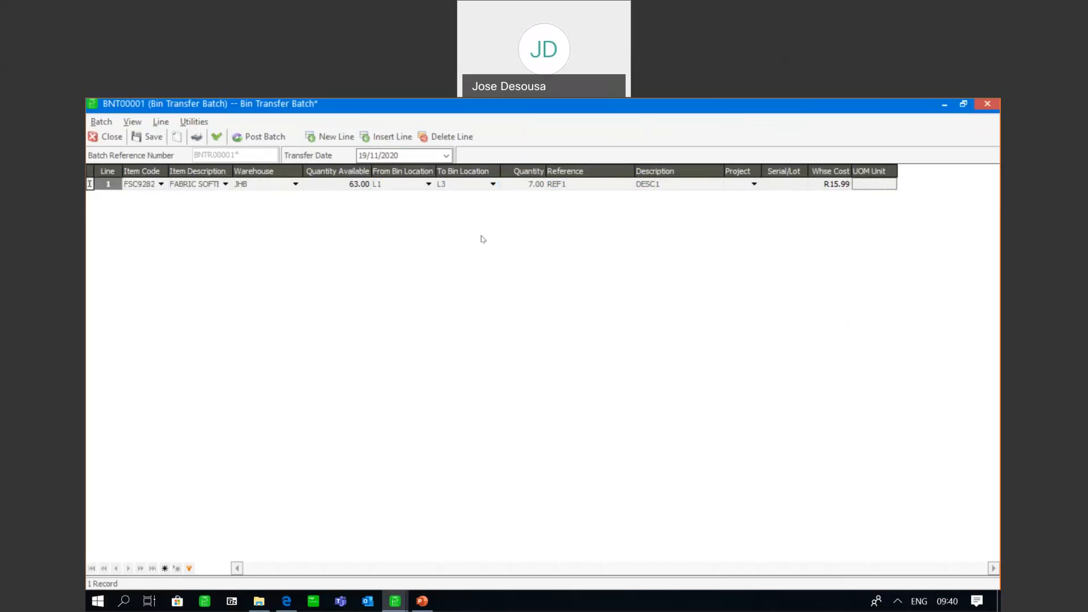
key("Tab")
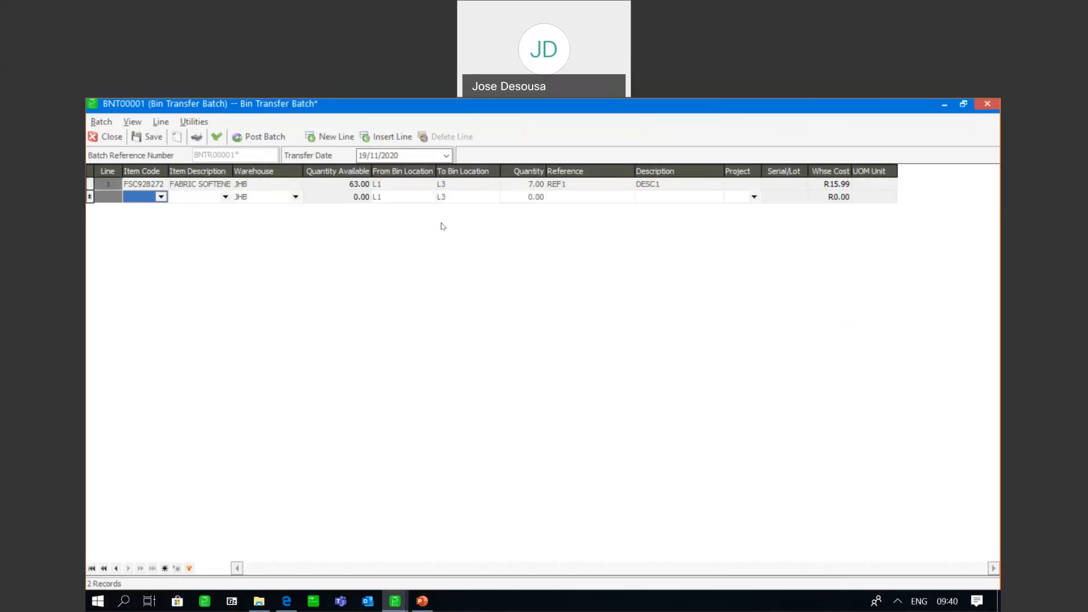
Add a second transfer line for LIQUID DETERGENT 750ml in the JHB warehouse, from bin L1 to bin L4
left_click(160, 197)
left_click(158, 236)
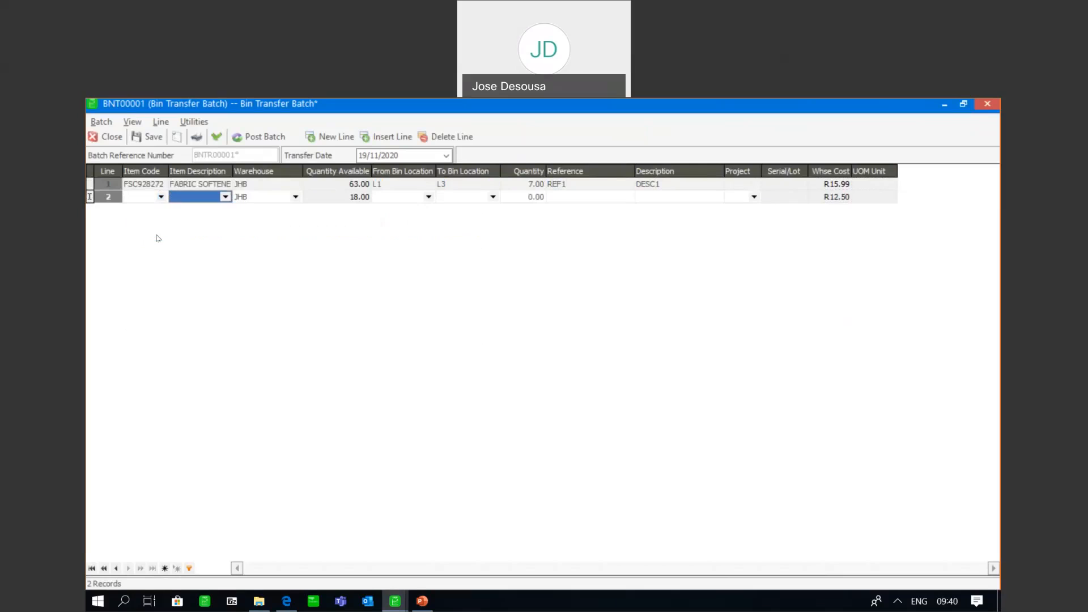
key("Tab")
key("Tab")
key("Tab")
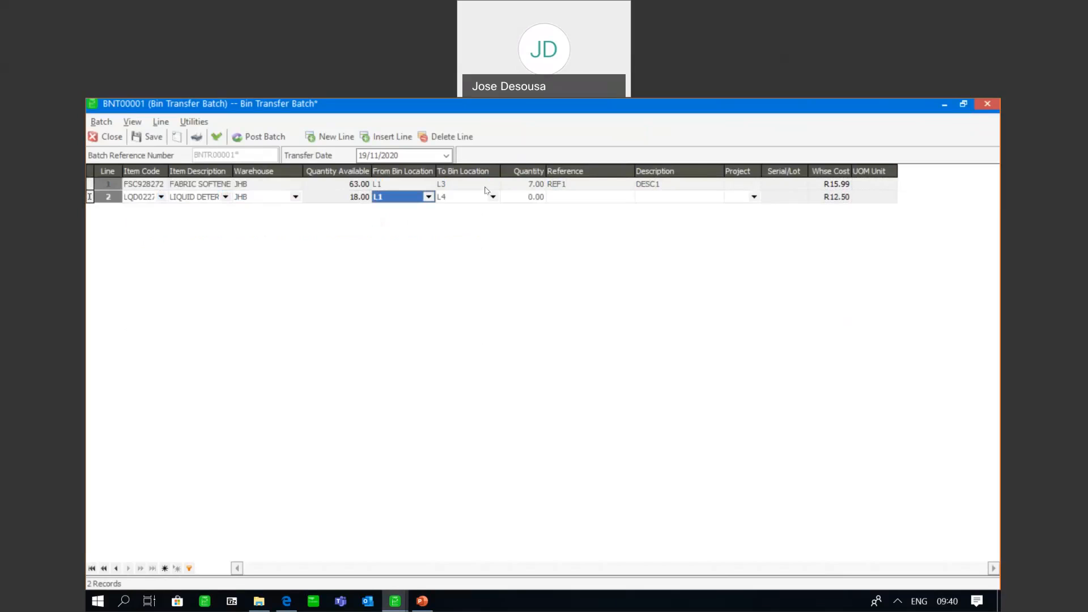
Complete the liquid detergent transfer line with quantity 3, reference REF2 and description DESC2
key("Tab")
key("Tab")
type("3")
key("Tab")
type("REF")
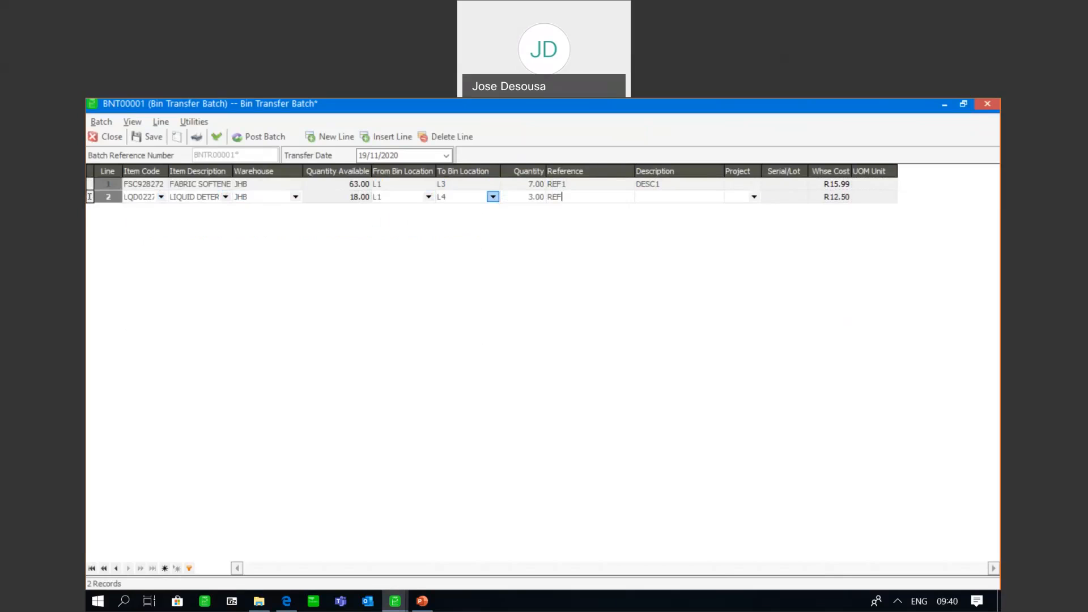
type("2")
key("Tab")
type("DESC2")
key("Tab")
key("Tab")
key("Tab")
key("Tab")
Validate the bin transfer batch and save its changes for posting
left_click(217, 137)
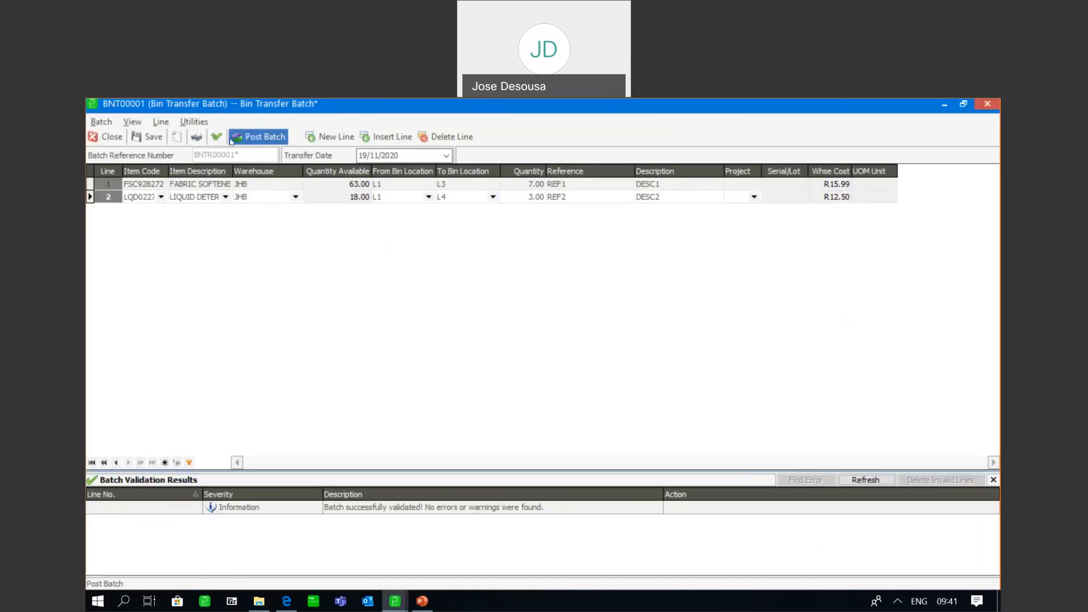
left_click(260, 138)
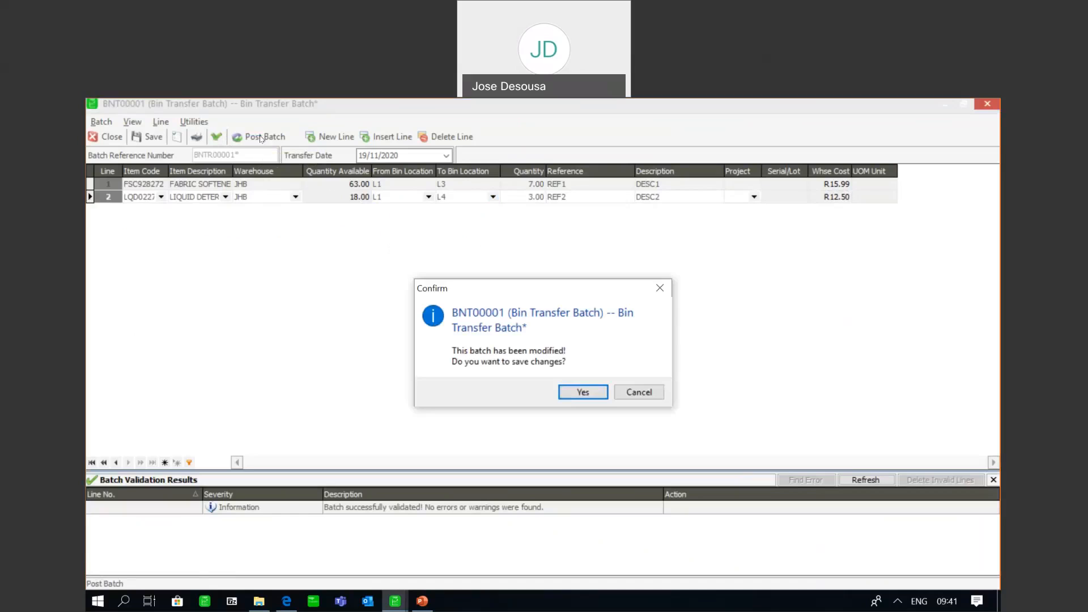
left_click(599, 395)
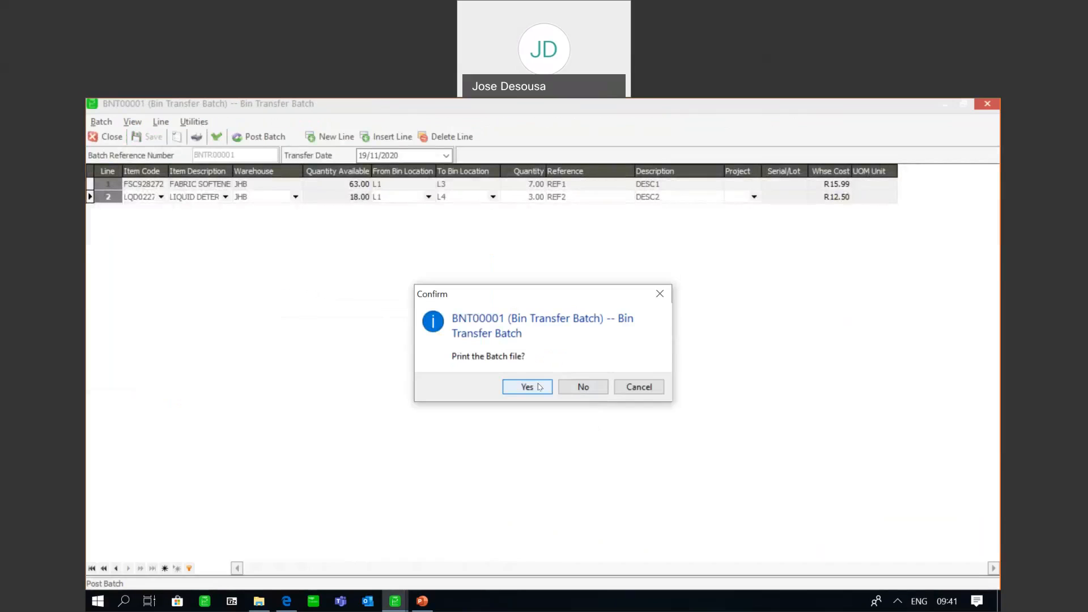
Preview the bin transfer batch report with no sorting, close it and post the batch
left_click(540, 387)
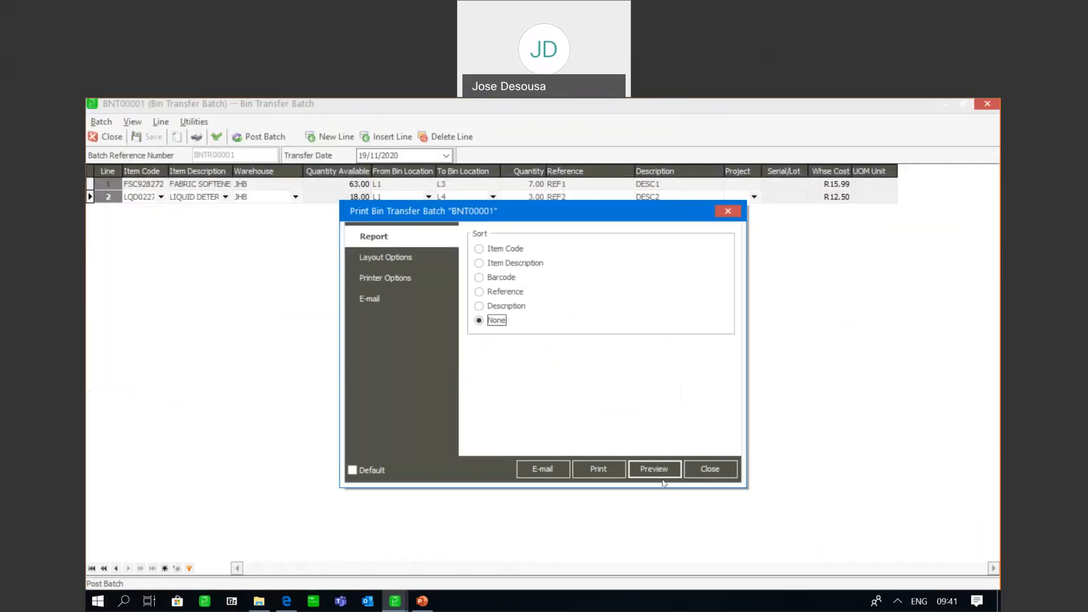
left_click(662, 473)
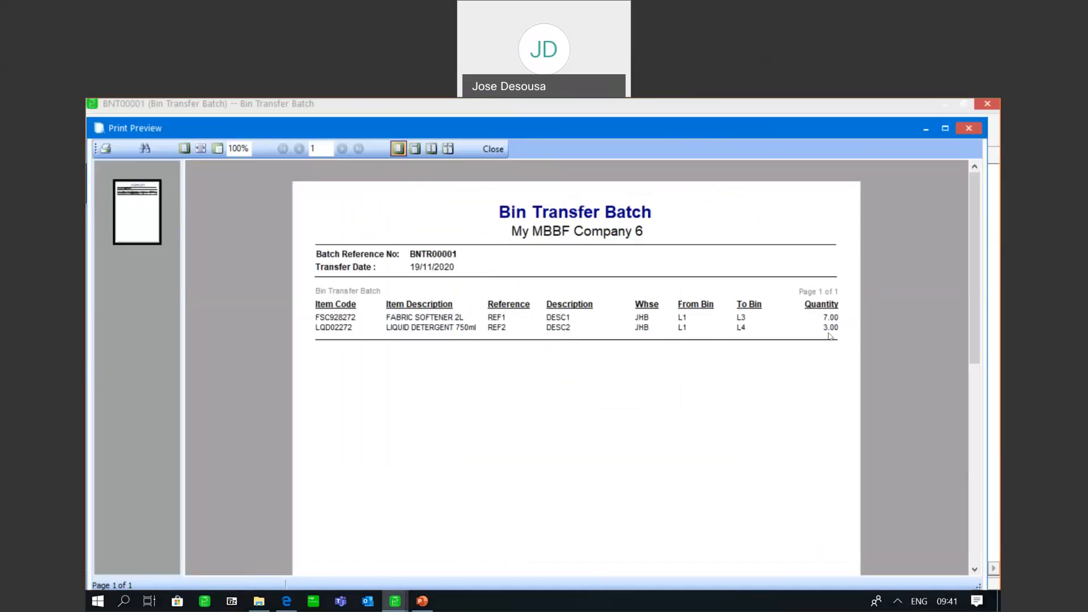
left_click(493, 149)
left_click(712, 469)
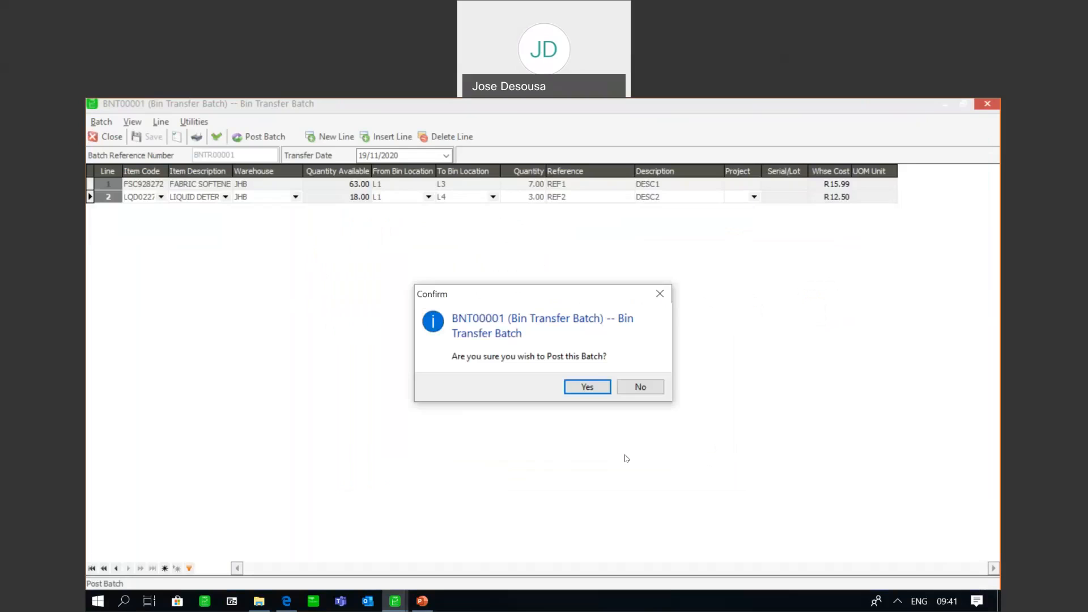
left_click(586, 386)
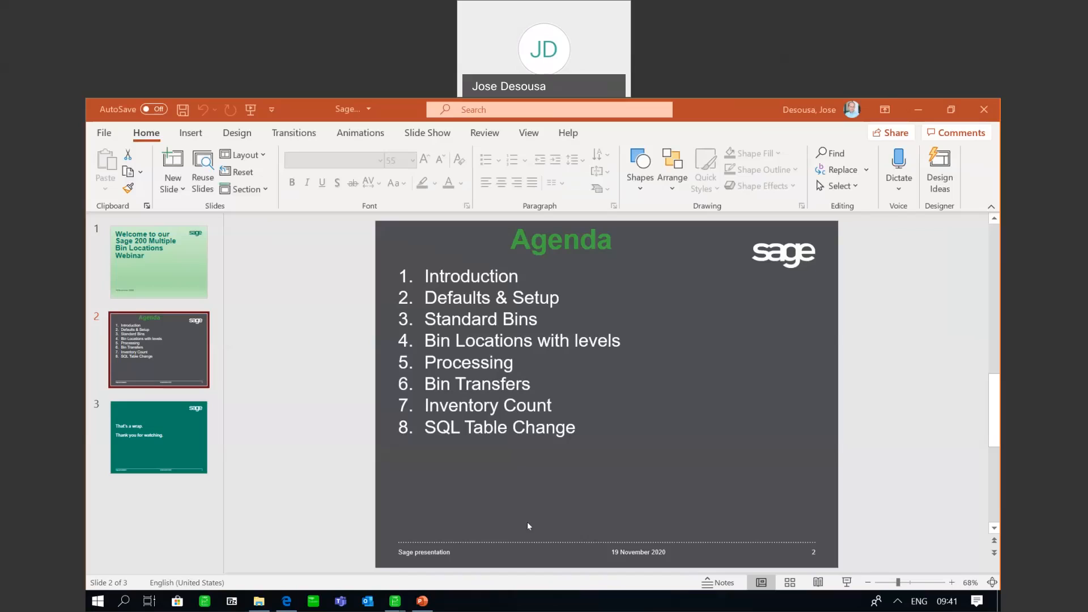
Switch back to Sage 200 Evolution and view the transaction history of LIQUID DETERGENT 750ml
mouse_move(395, 600)
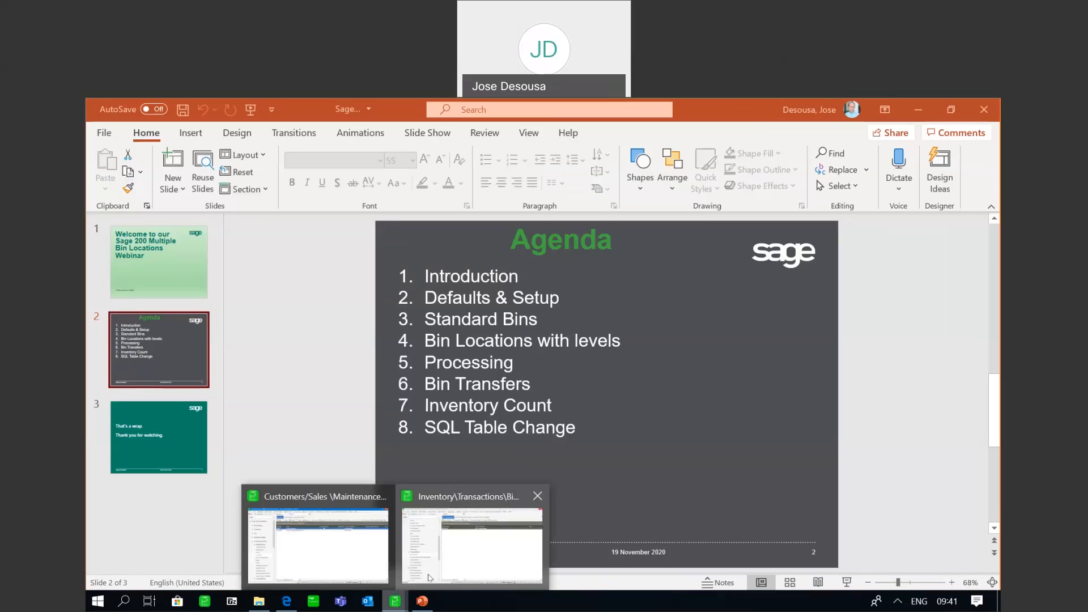
left_click(429, 578)
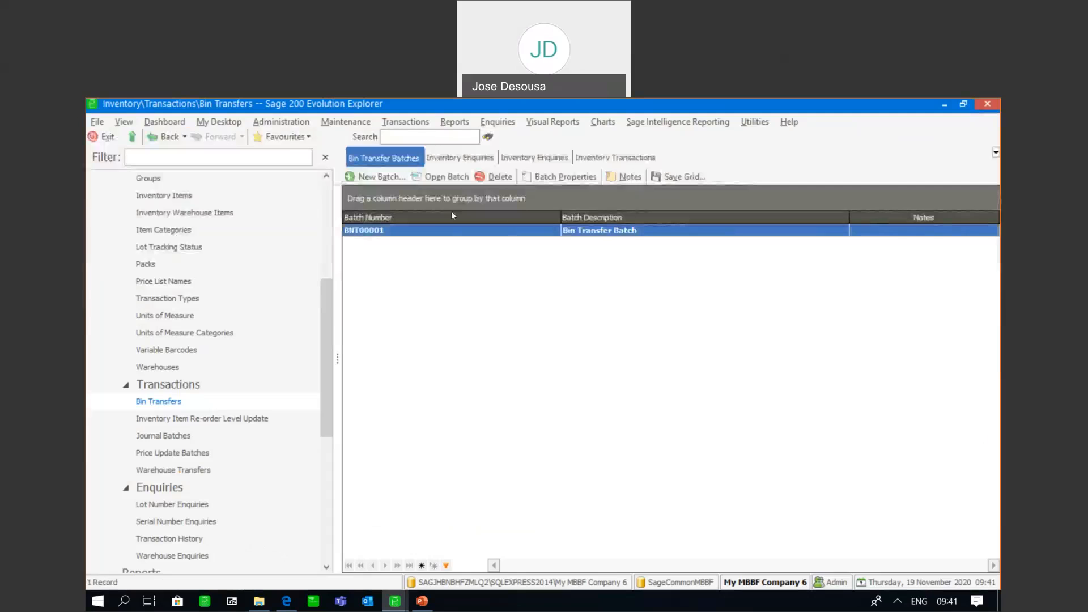
left_click(459, 160)
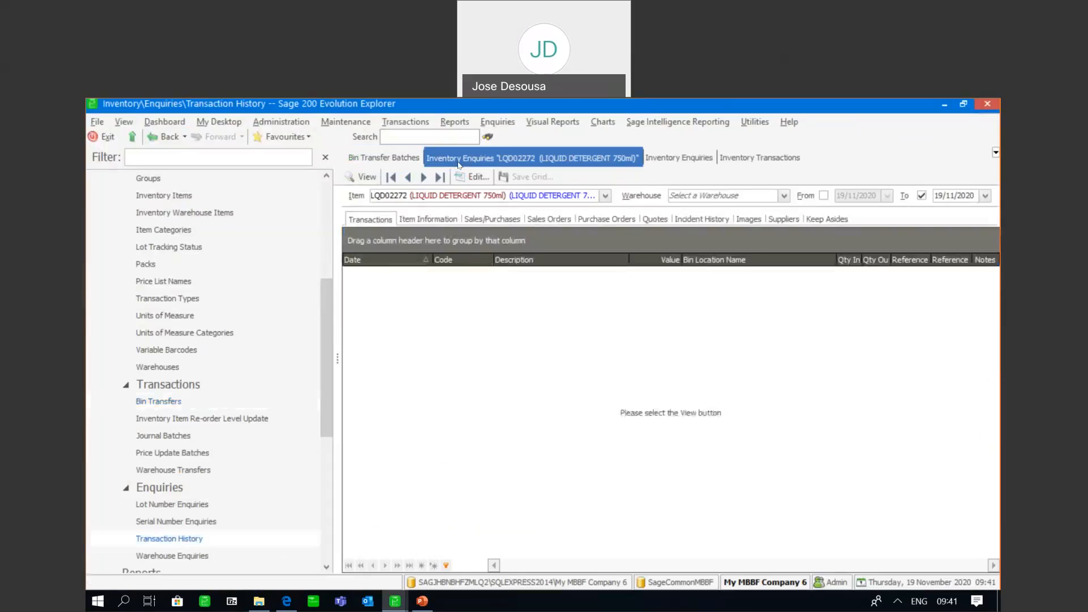
left_click(361, 178)
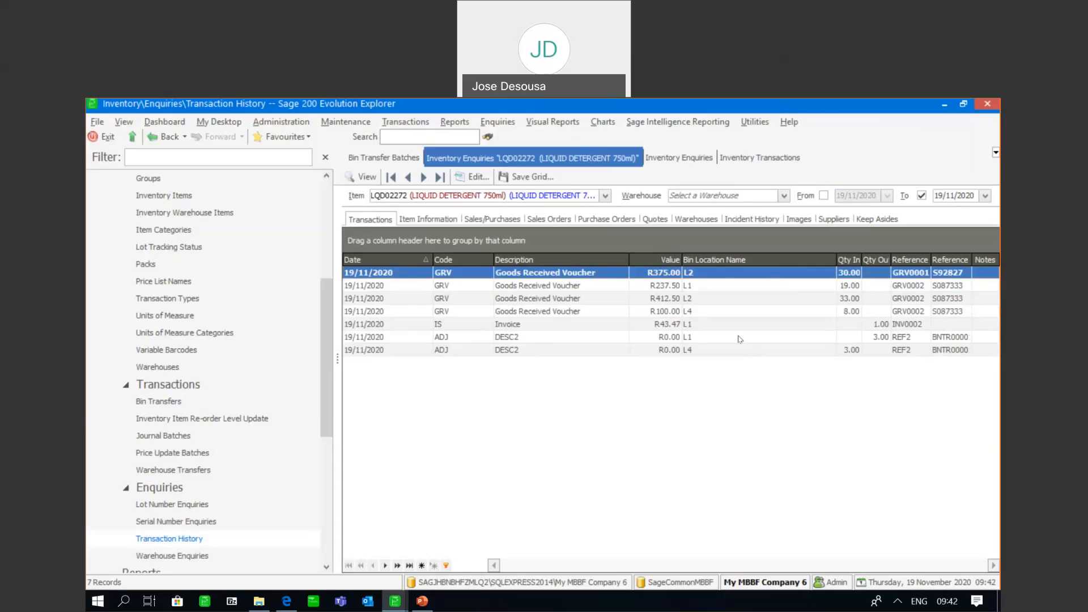
Open the inventory count maintenance from the inventory transactions and start a new inventory count
left_click_drag(330, 323, 336, 342)
left_click(220, 331)
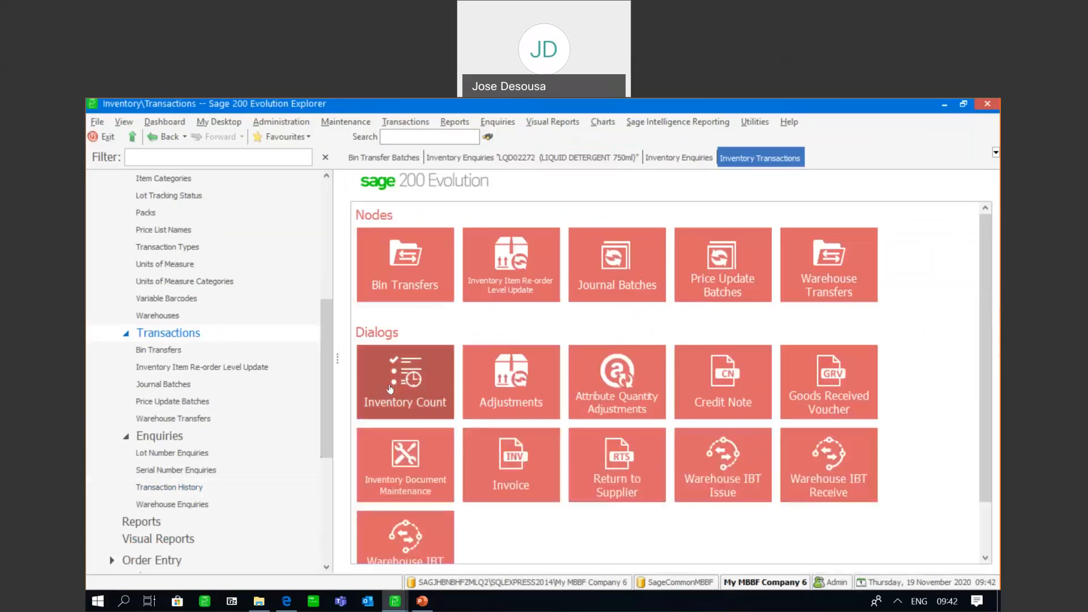
left_click(403, 394)
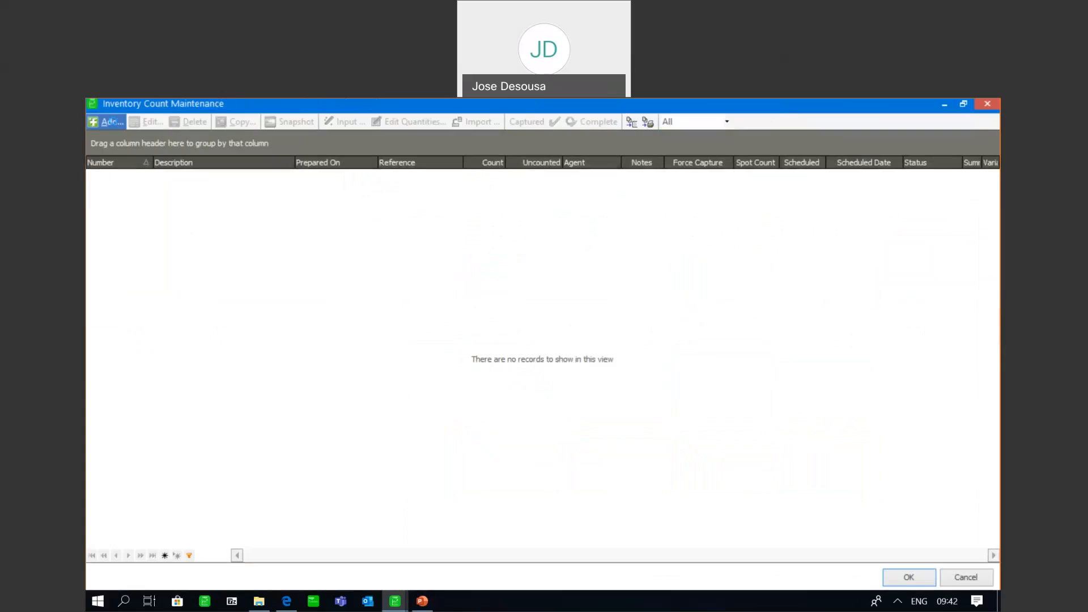
left_click(117, 124)
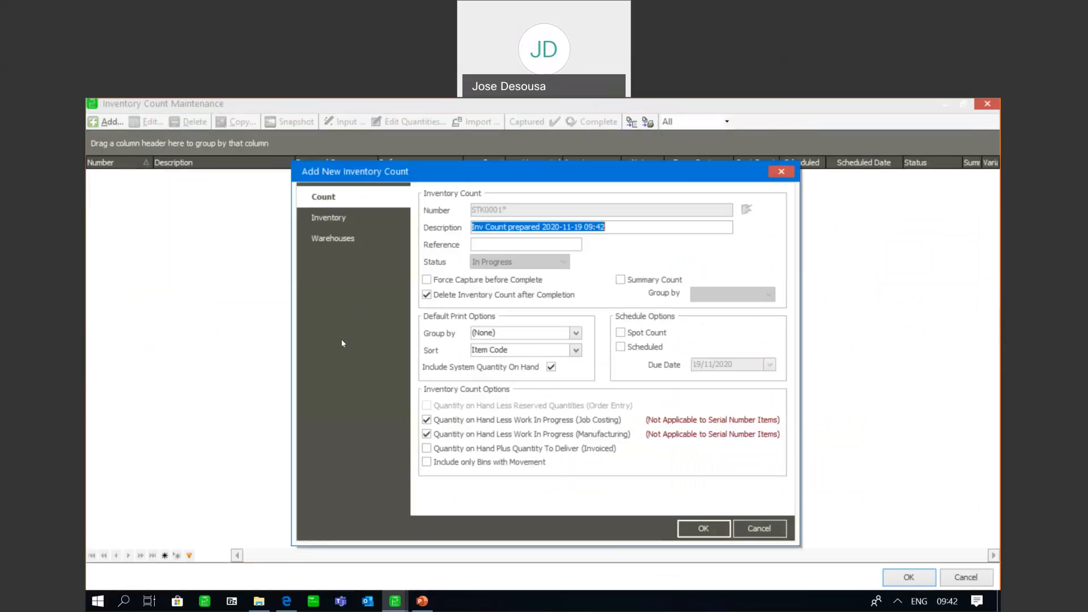
Limit the new inventory count to the JHB warehouse, include bin locations and create the count
left_click(340, 238)
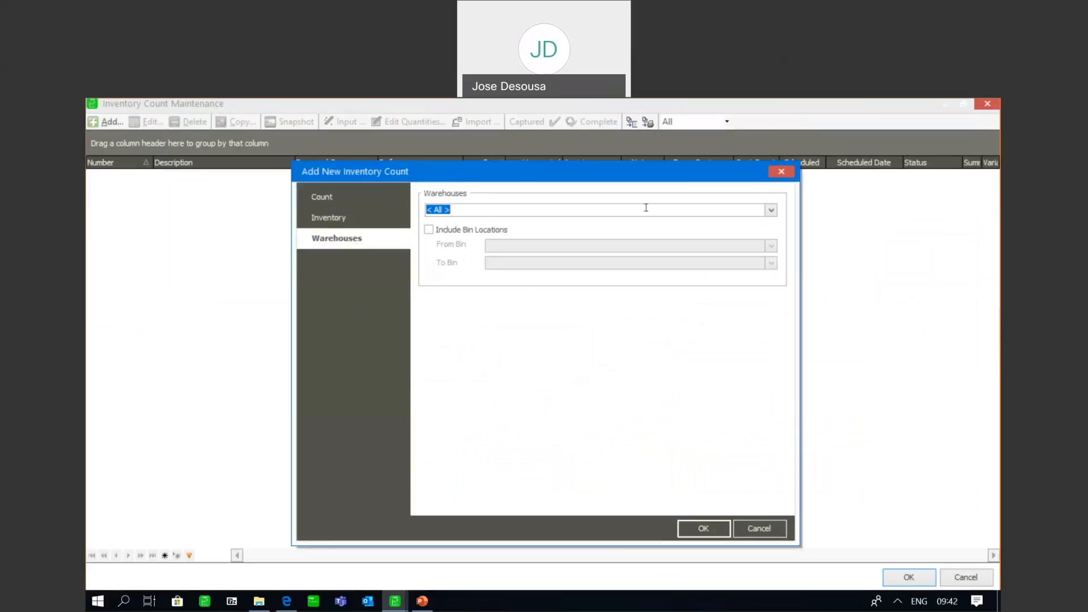
left_click(772, 209)
left_click(436, 248)
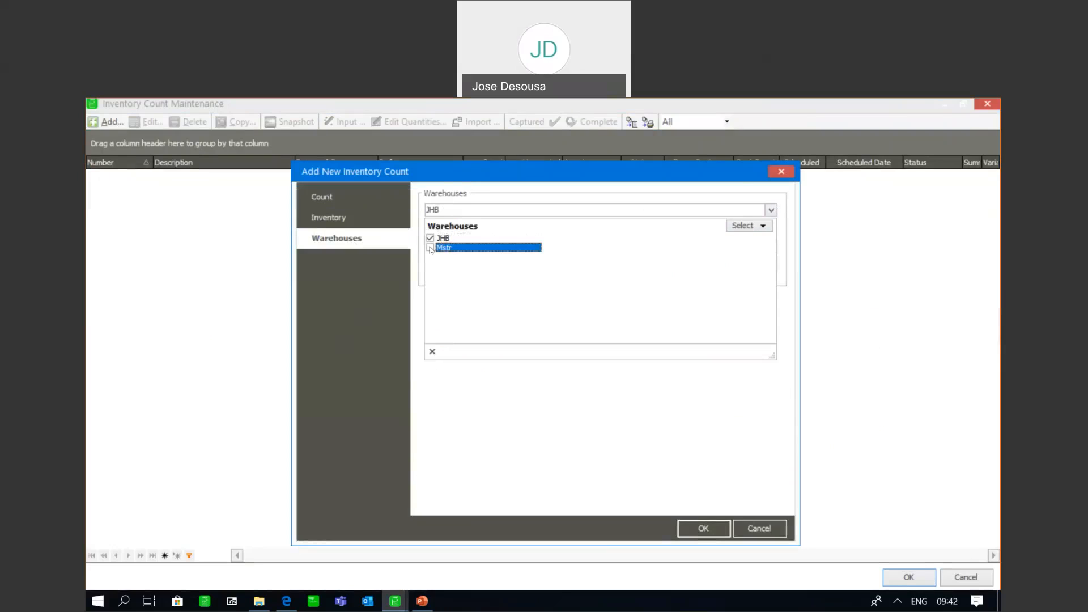
left_click(433, 353)
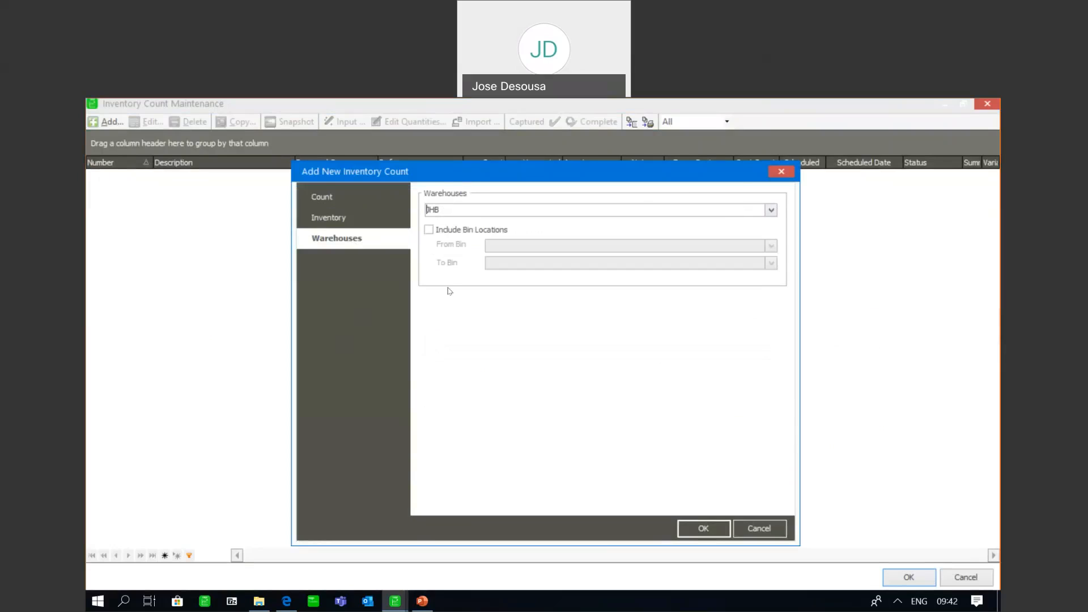
left_click(429, 230)
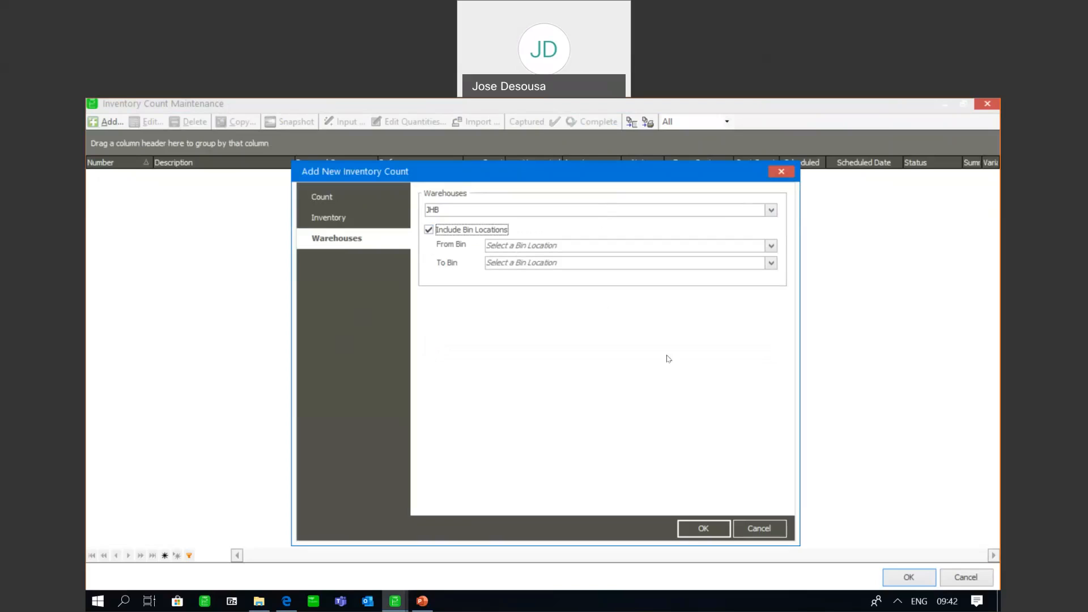
left_click(688, 522)
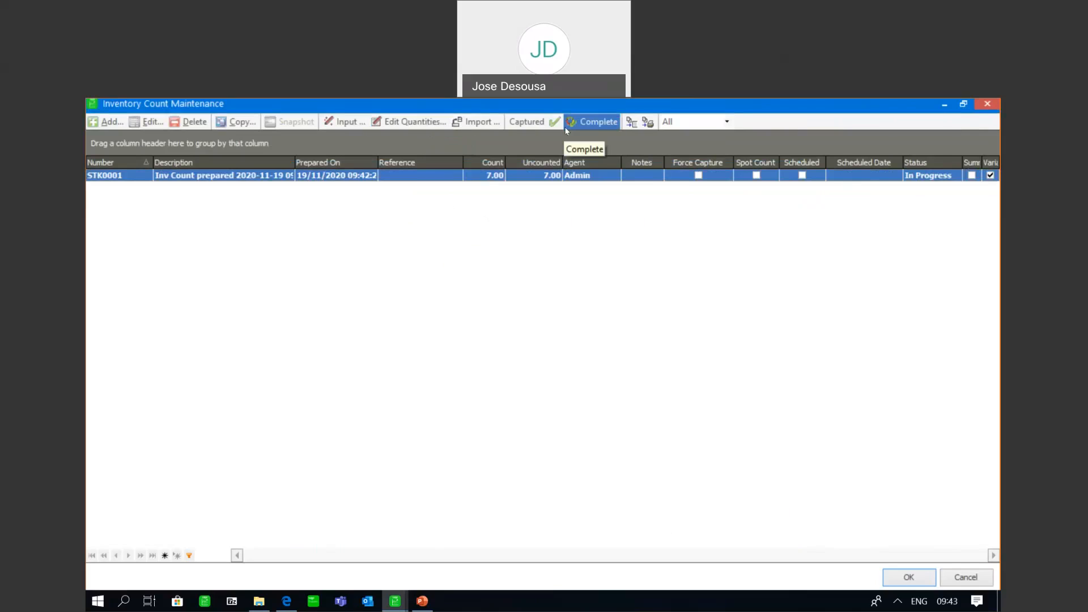
Preview the inventory count report for the JHB warehouse with bin locations included
left_click(633, 122)
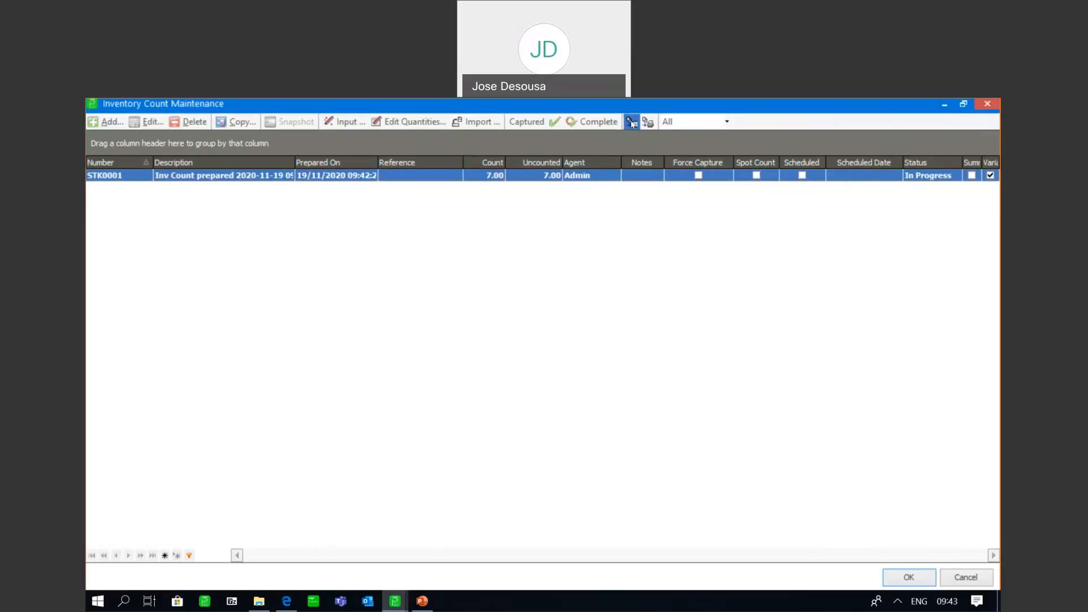
left_click(415, 222)
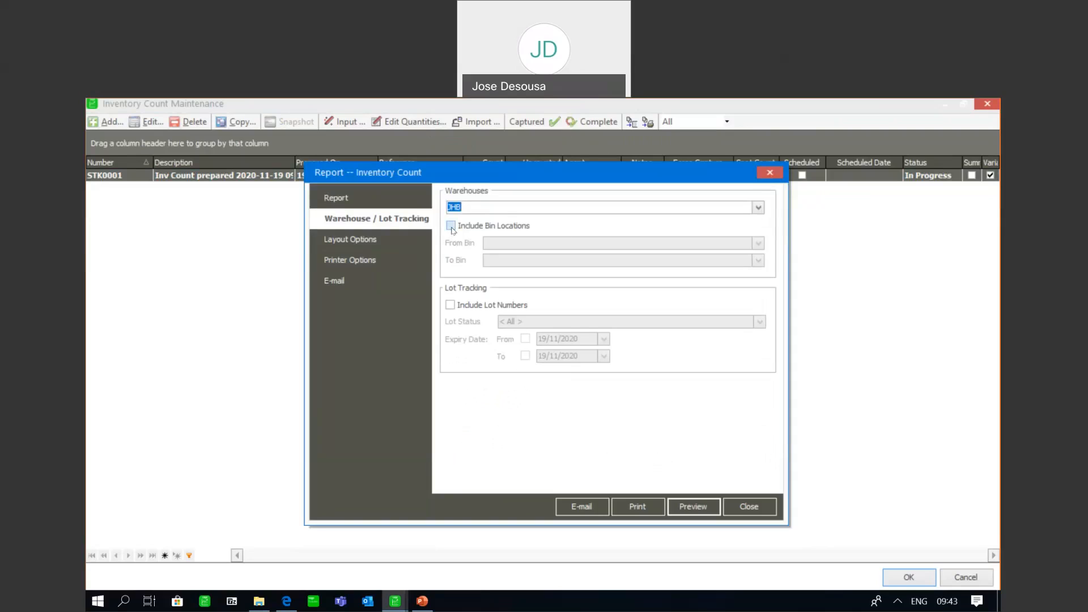
left_click(451, 226)
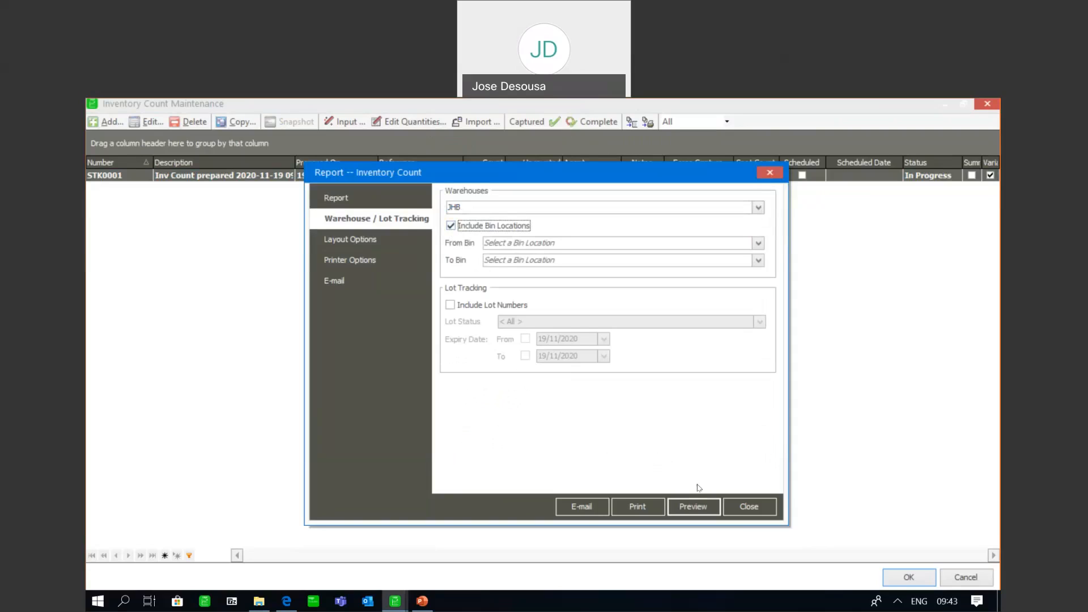
left_click(689, 501)
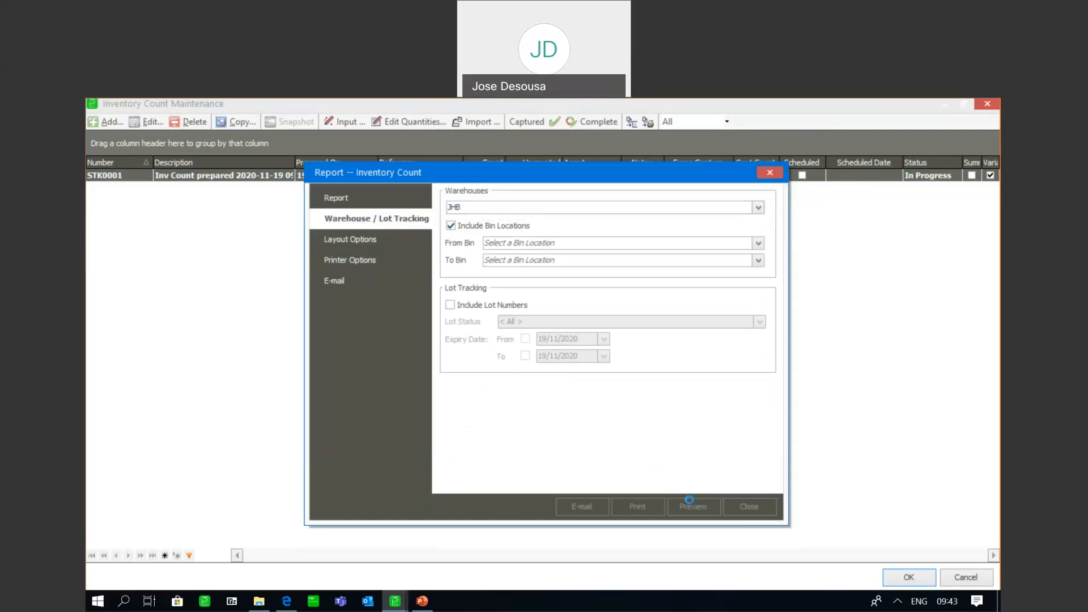
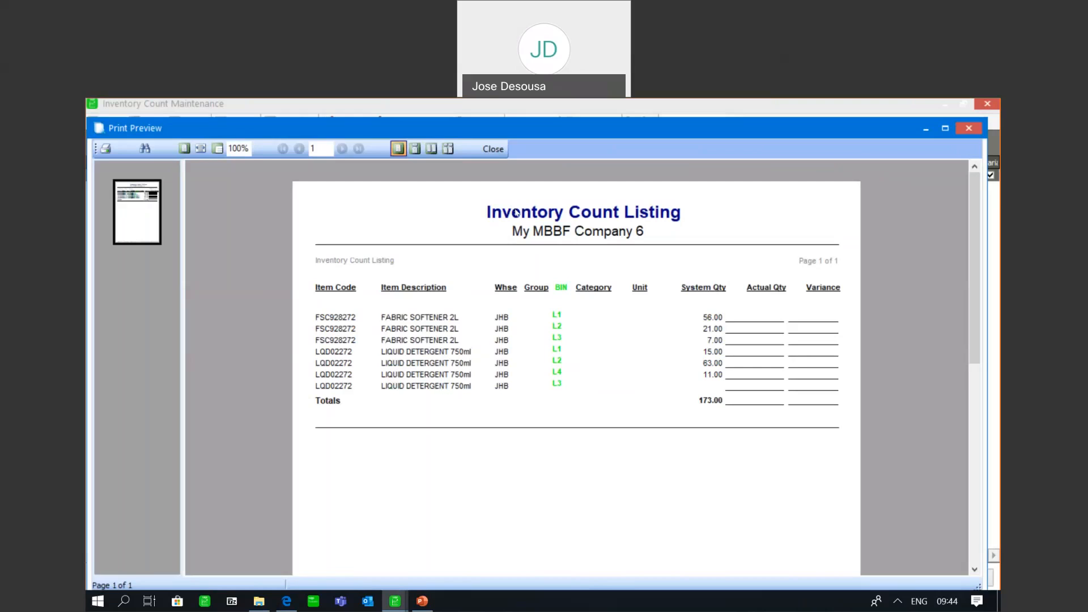
Close the count report preview and review the count quantities per bin location of inventory count STK0001
left_click(493, 149)
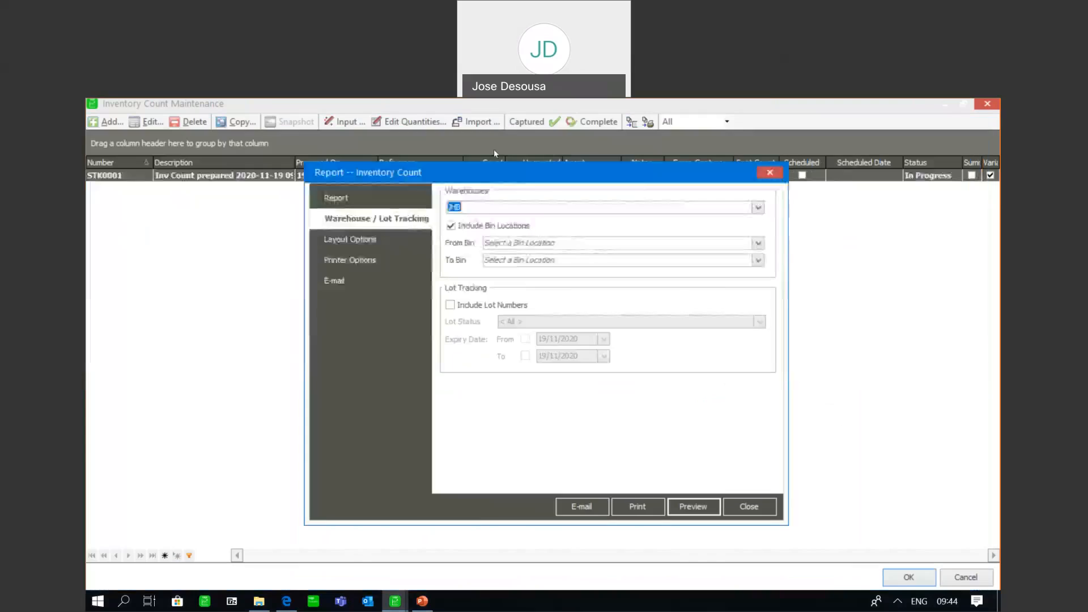
left_click(734, 506)
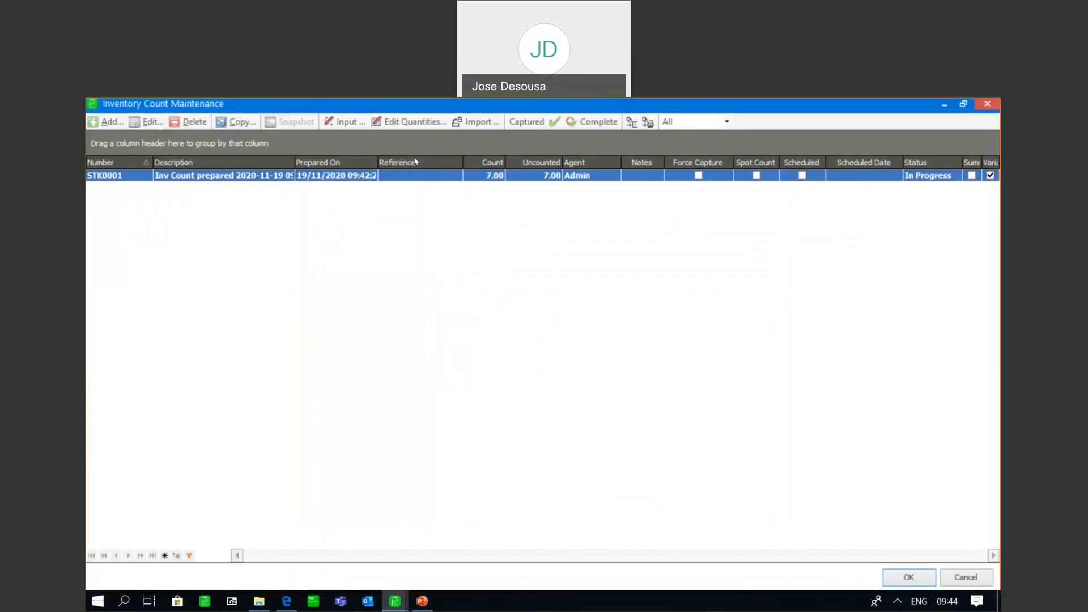
left_click(402, 122)
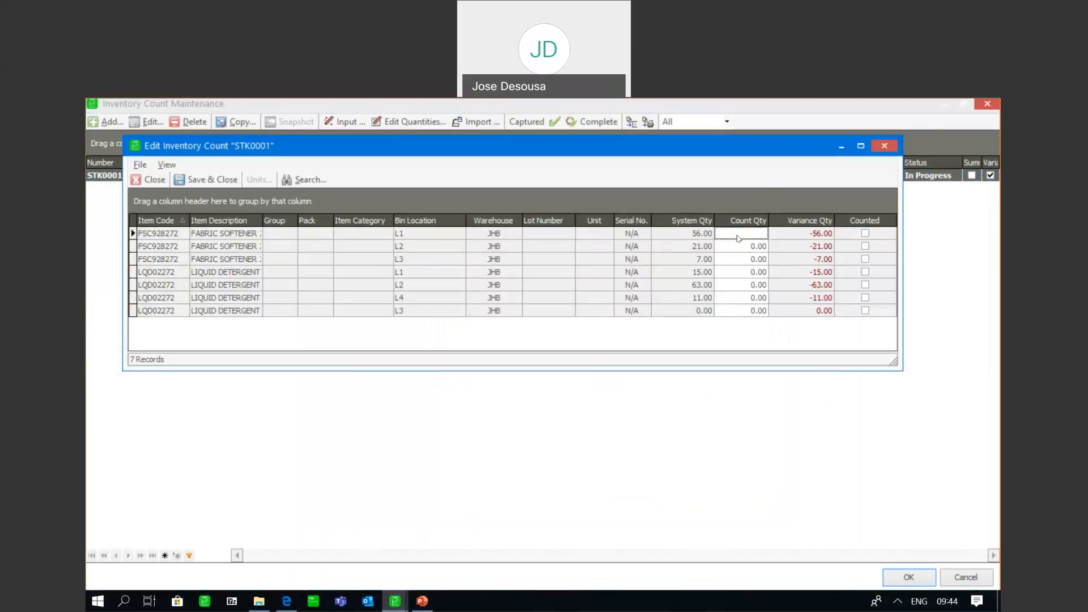
left_click(154, 179)
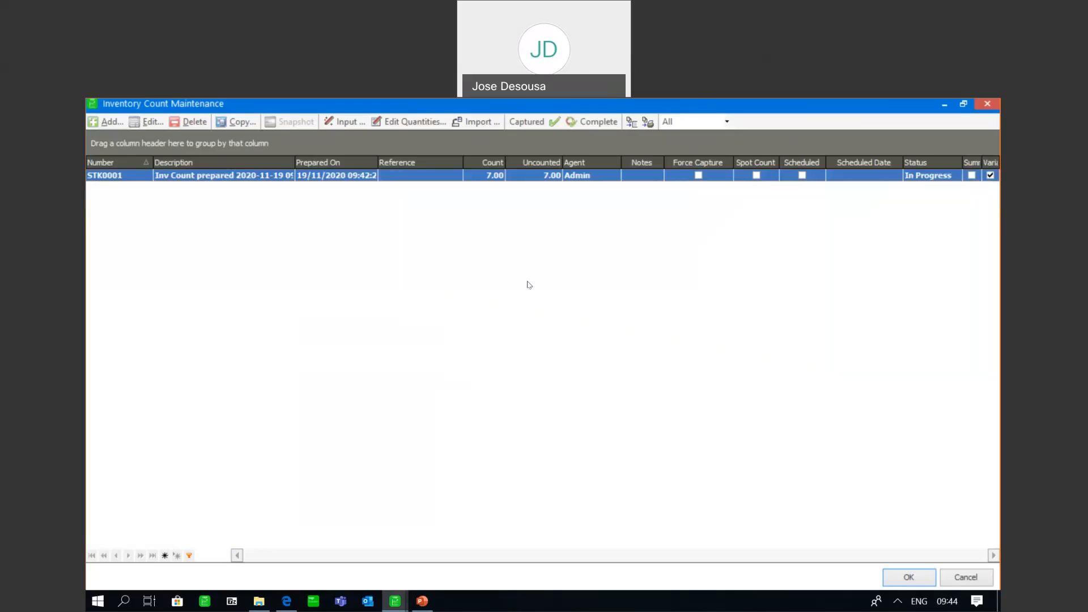
Review the fields available for a third position in the import setup of inventory count STK0001, then cancel the import
left_click(482, 123)
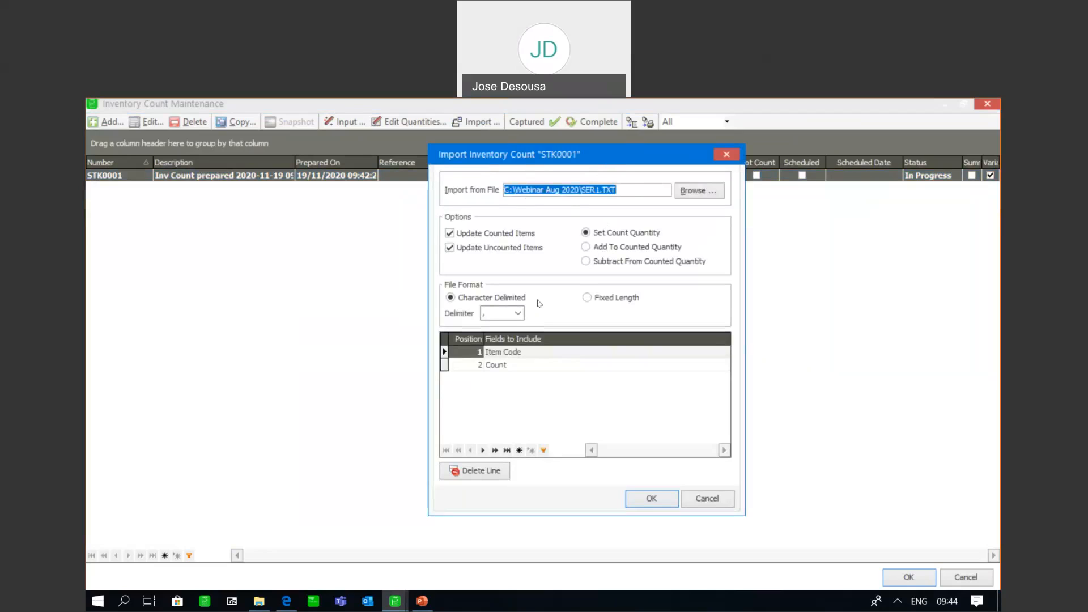
left_click(528, 363)
key("Down")
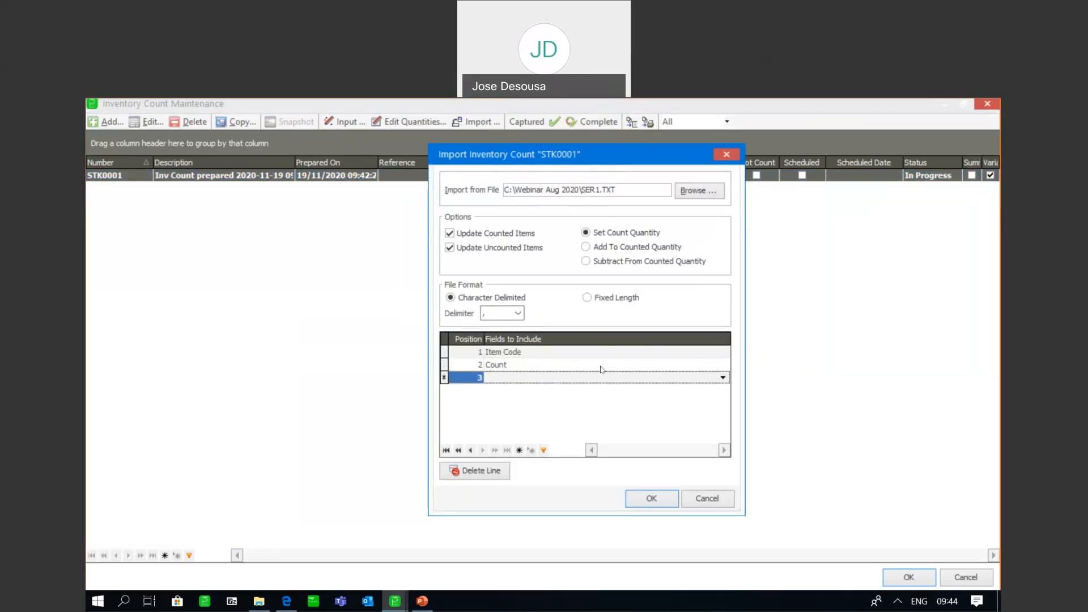
left_click(722, 378)
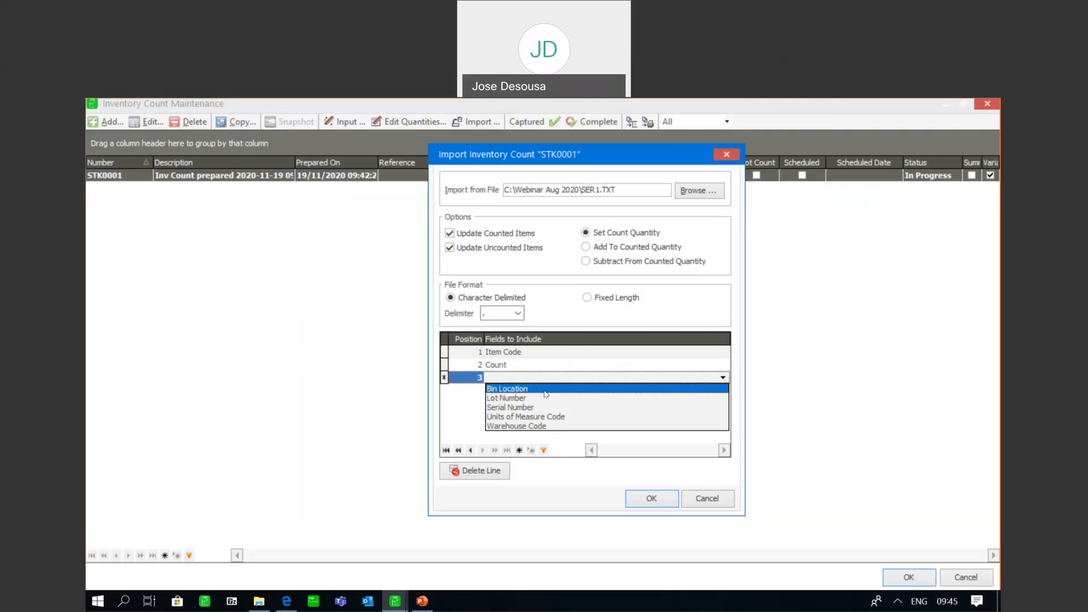
left_click(705, 498)
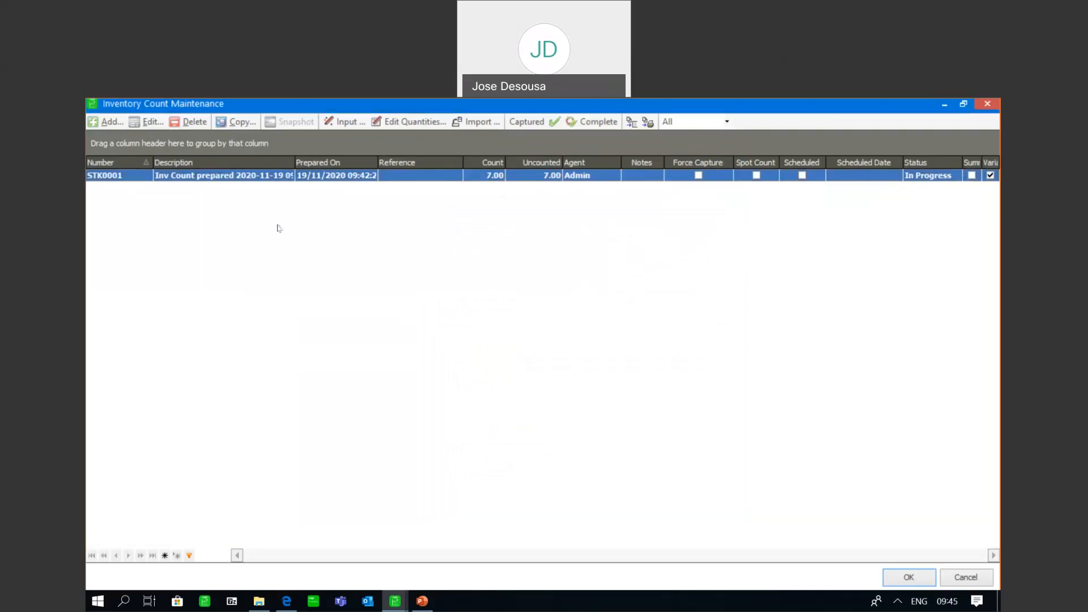
Create another inventory count limited to the JHB warehouse, without including bin locations
left_click(112, 122)
left_click(363, 238)
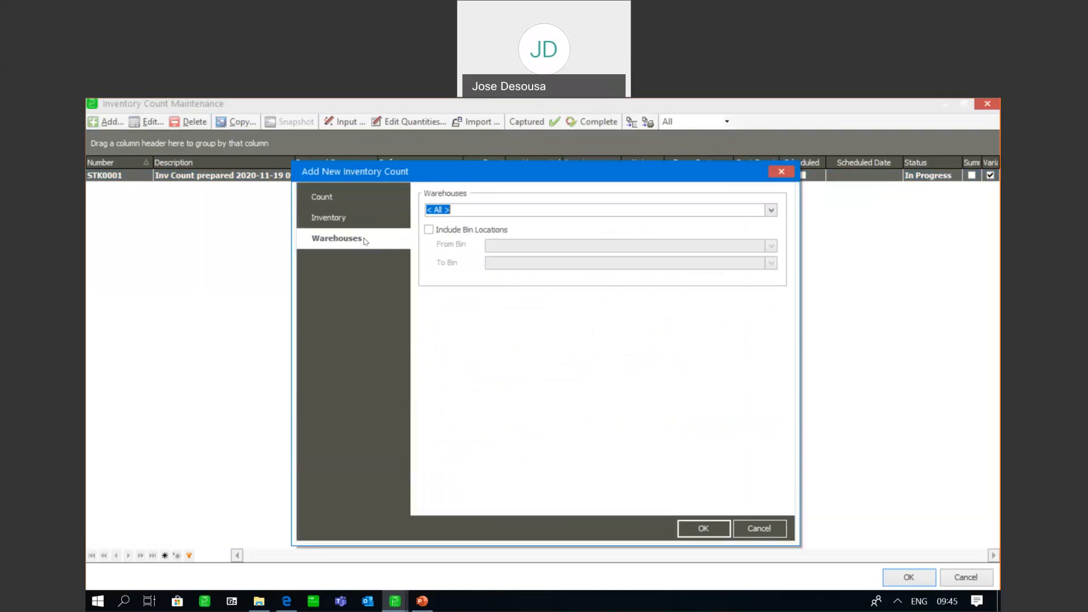
left_click(771, 210)
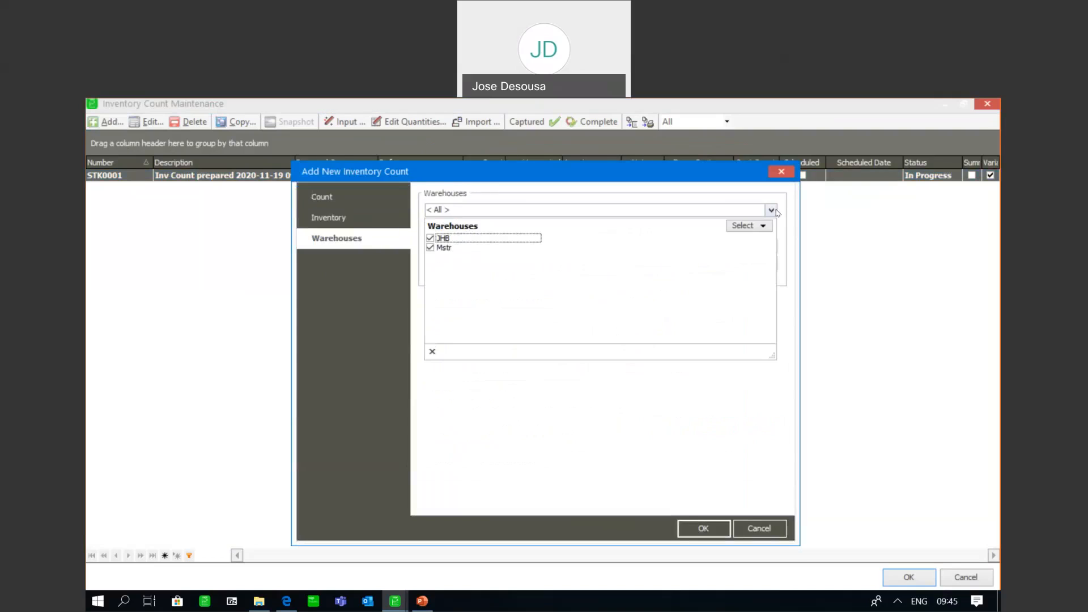
left_click(431, 248)
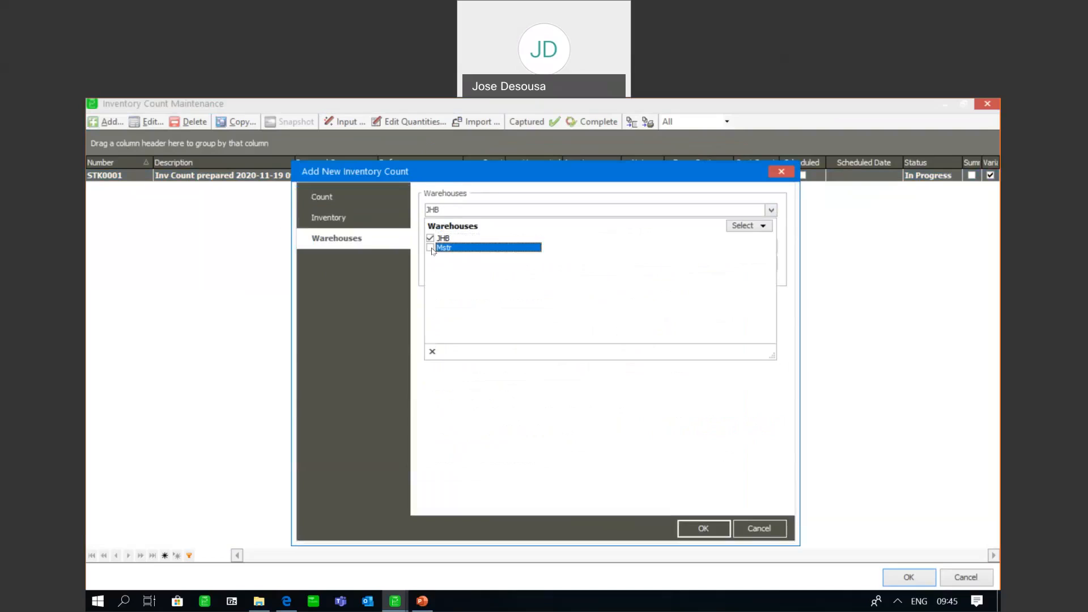
left_click(431, 352)
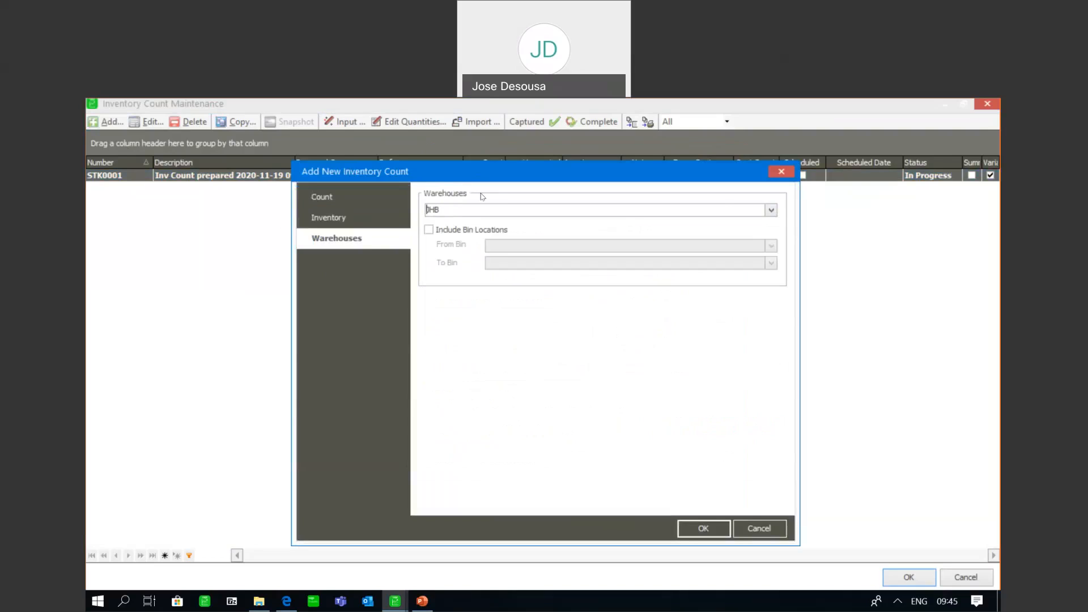
left_click(695, 528)
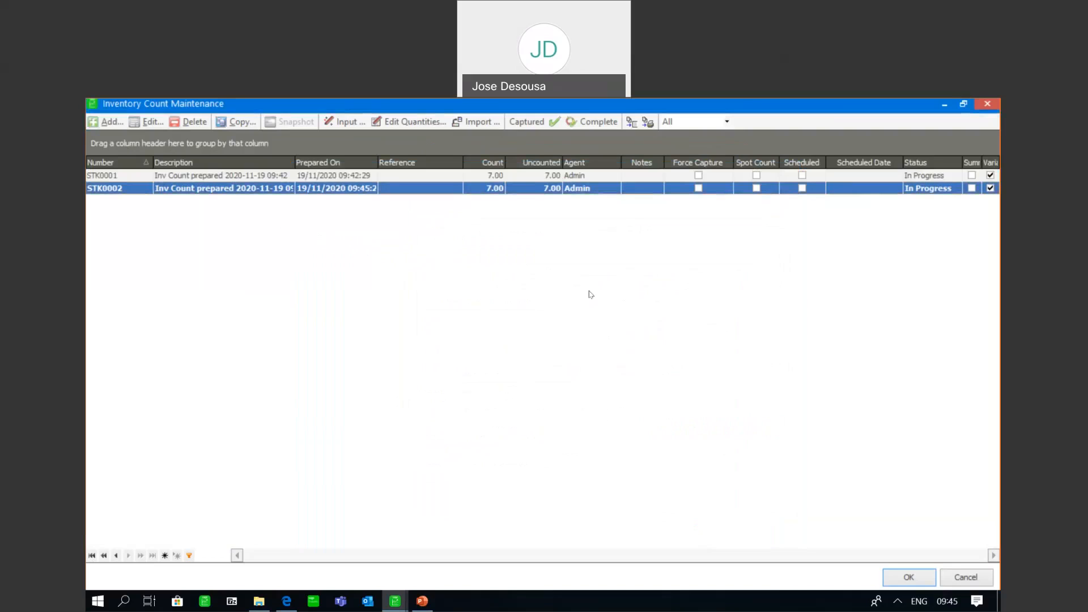
Preview the inventory count report with its default options, then close the report and the inventory count maintenance
left_click(630, 122)
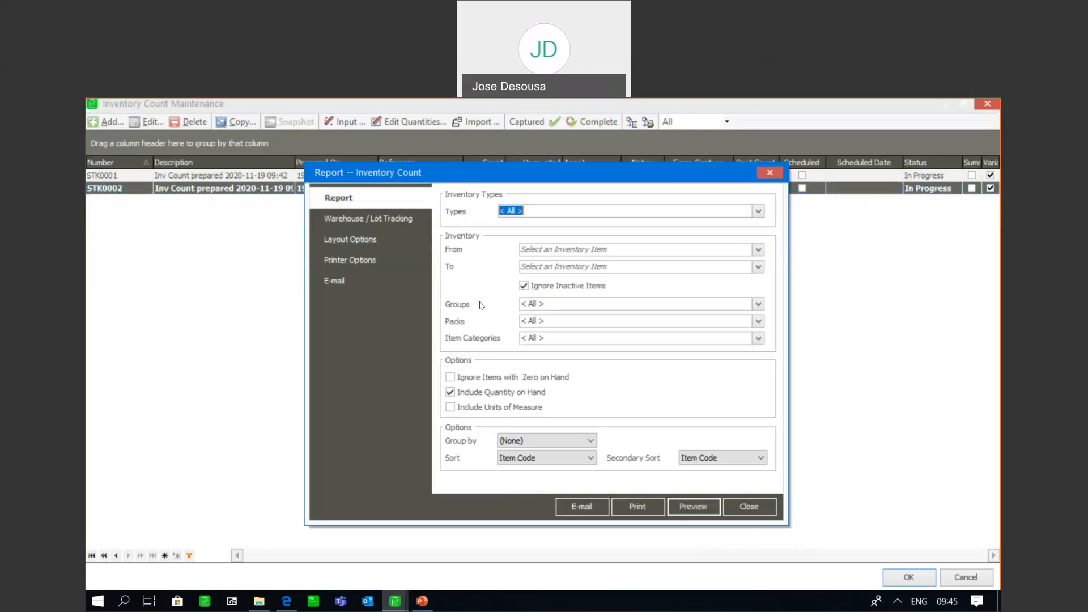
left_click(693, 506)
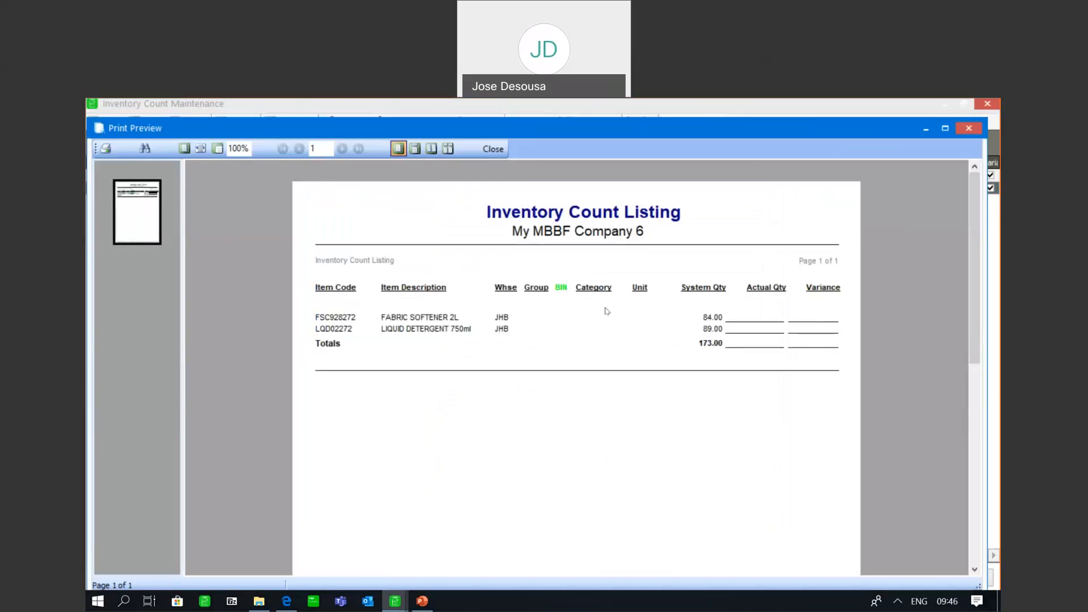
left_click(495, 151)
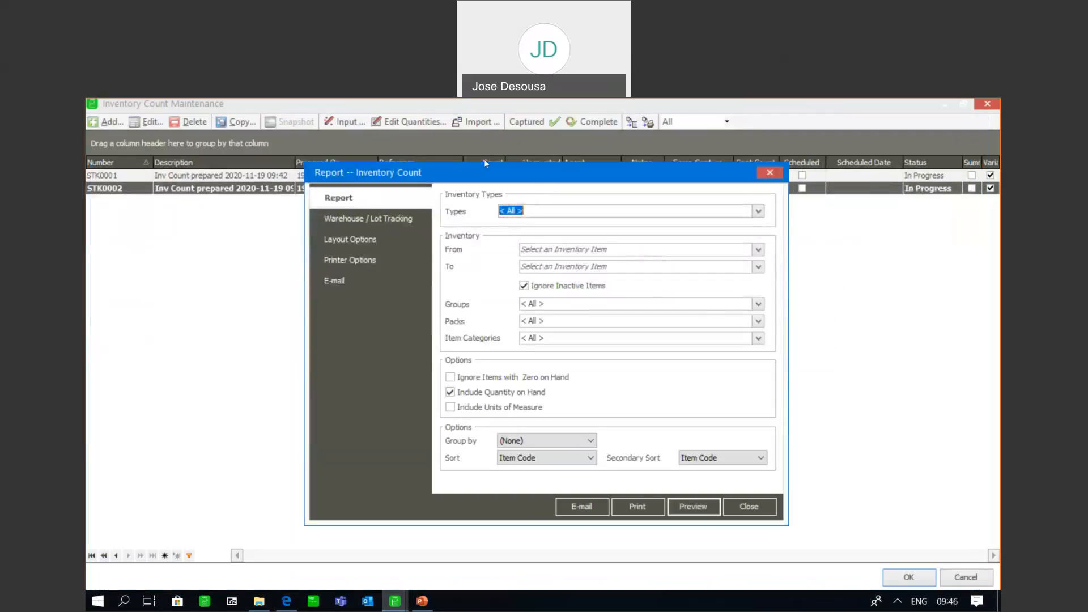
left_click(753, 506)
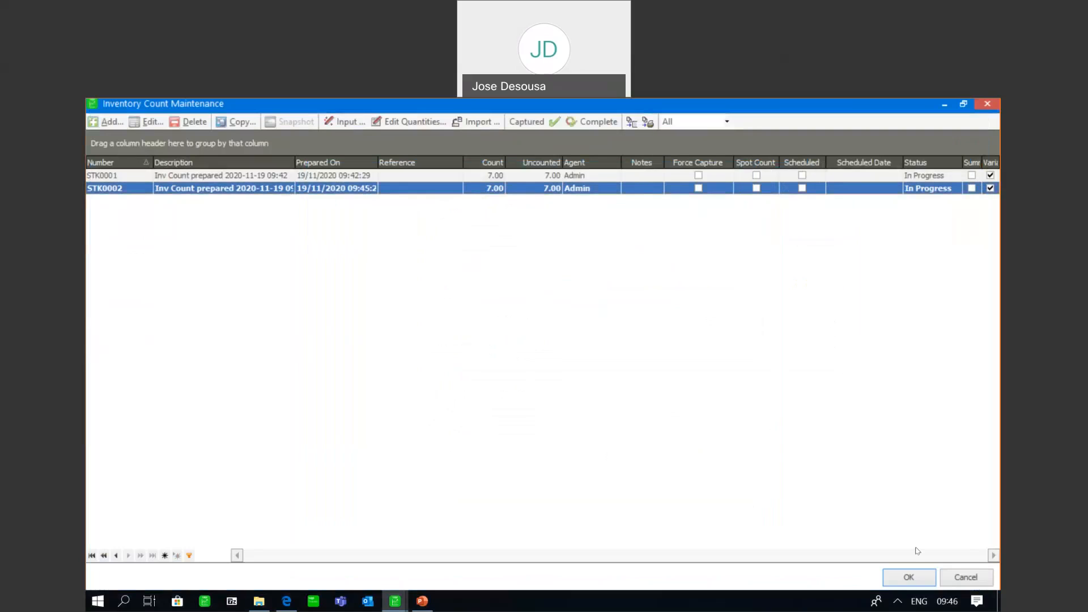
left_click(975, 584)
Switch to the My MBBF Company 7 window and open the bin location settings of the inventory Warehouse Defaults
mouse_move(395, 601)
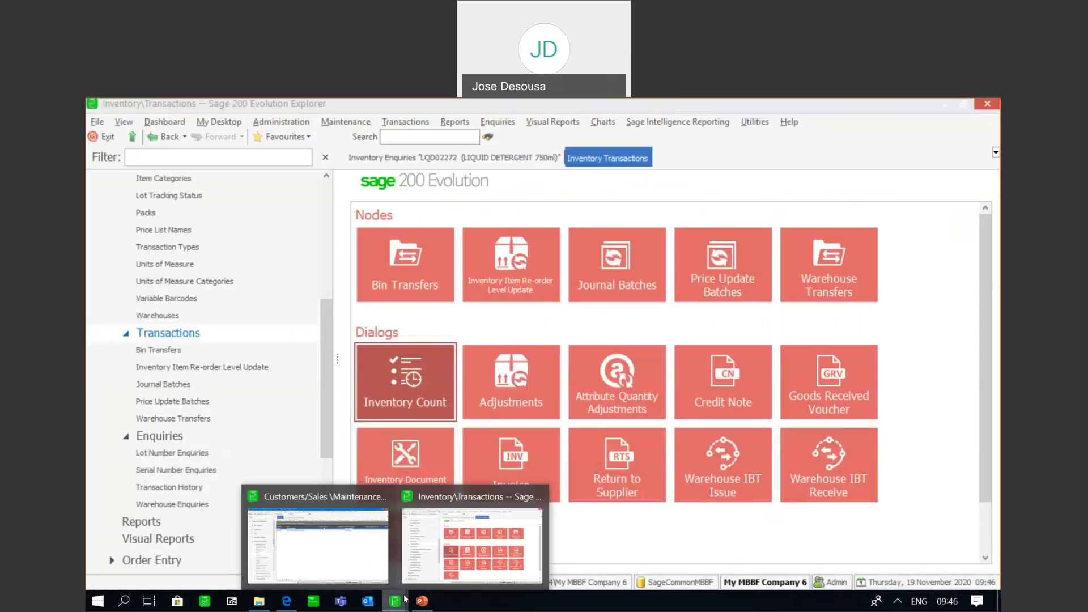
left_click(352, 555)
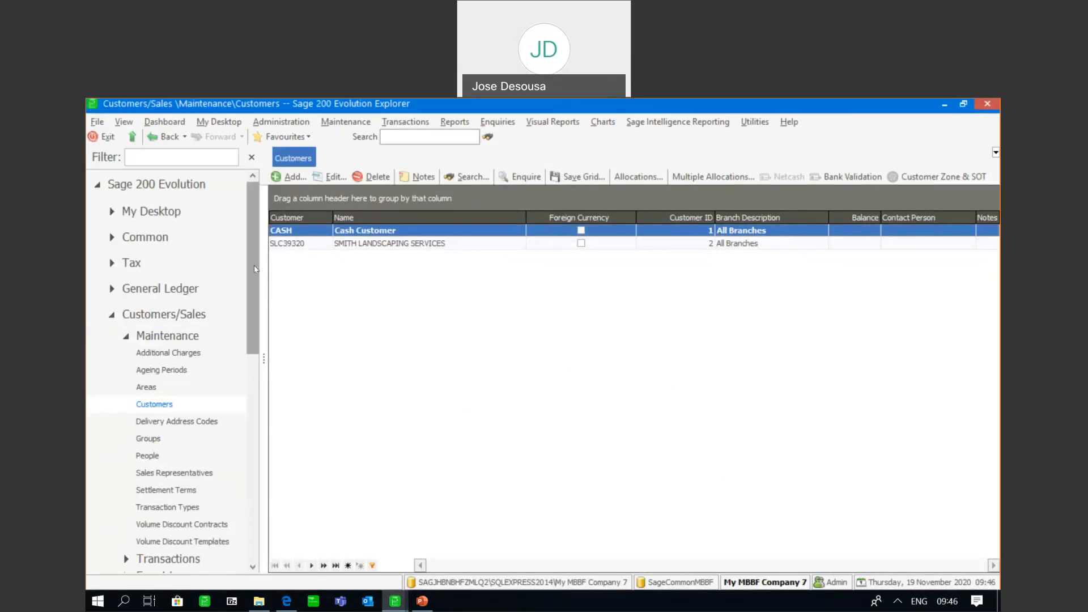
left_click_drag(252, 282, 208, 418)
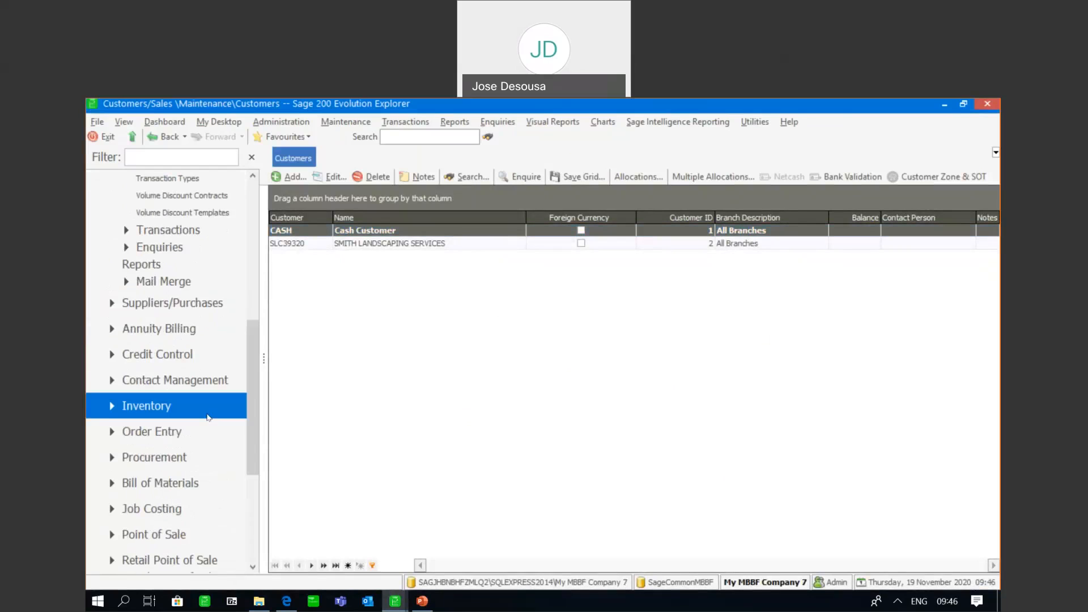
left_click(187, 417)
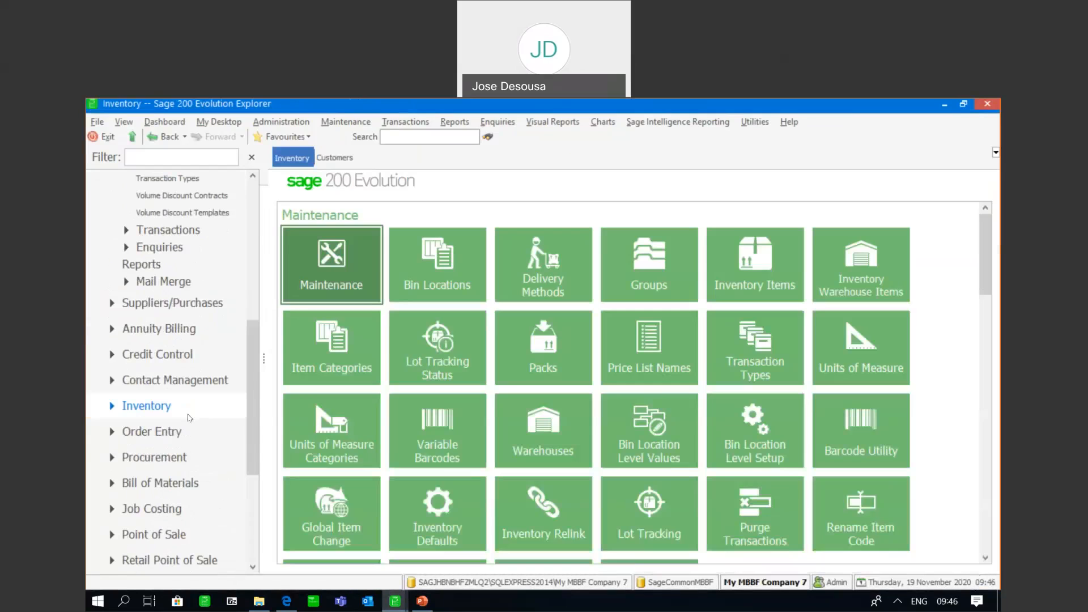
left_click_drag(983, 258, 995, 324)
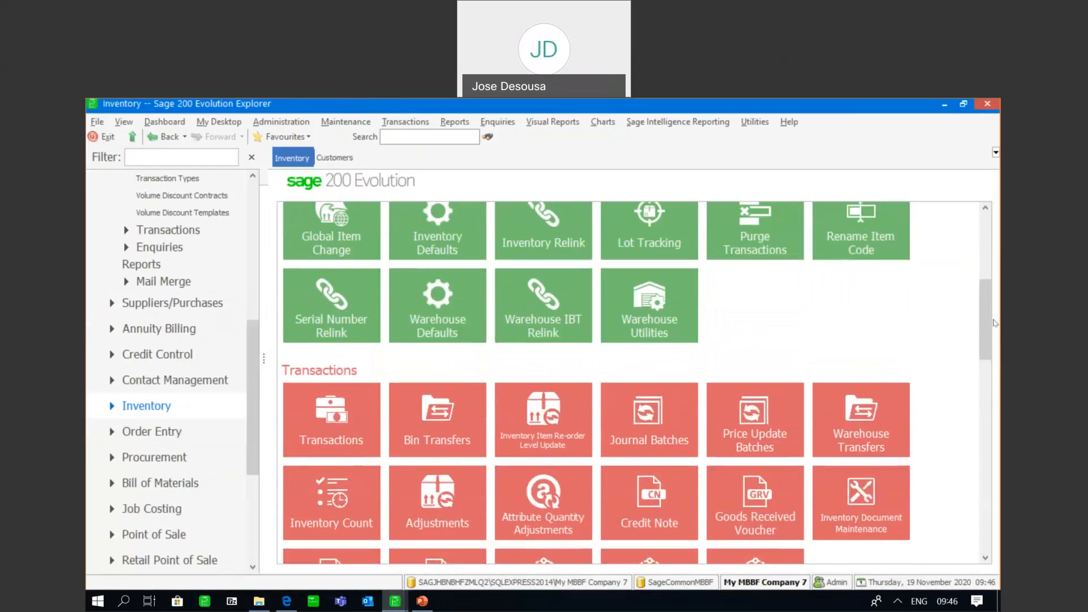
left_click(428, 314)
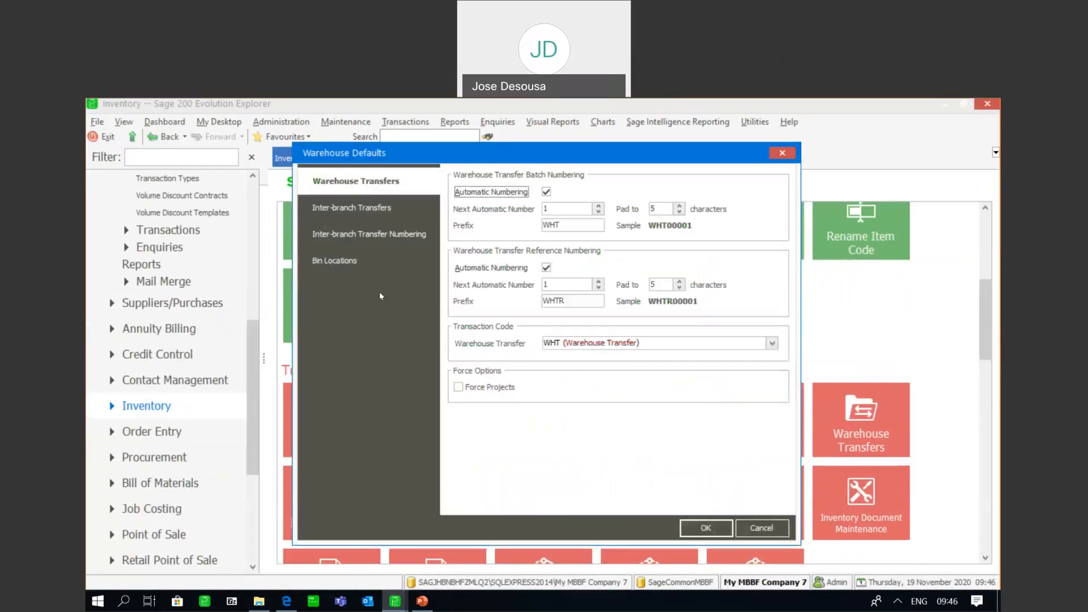
left_click(367, 263)
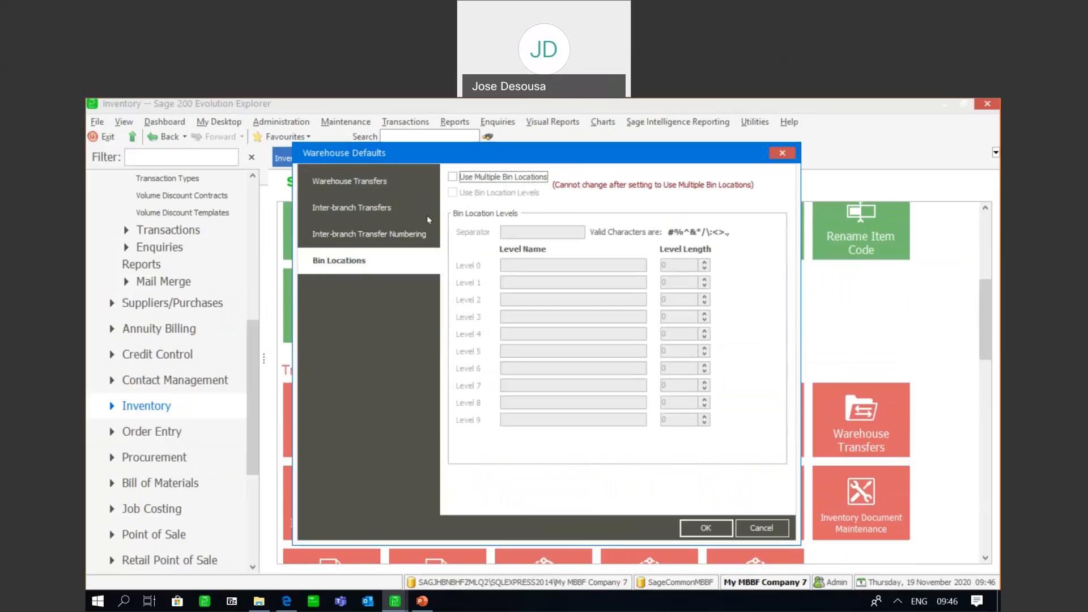
Enable multiple bin locations and bin location levels, and set the level separator to &
left_click(453, 177)
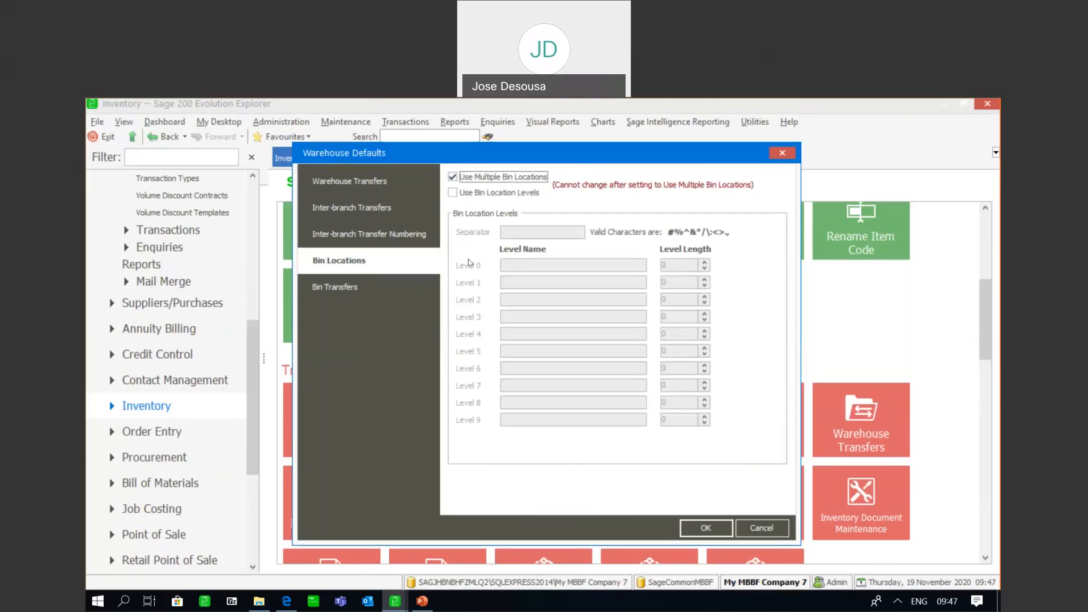
left_click(453, 193)
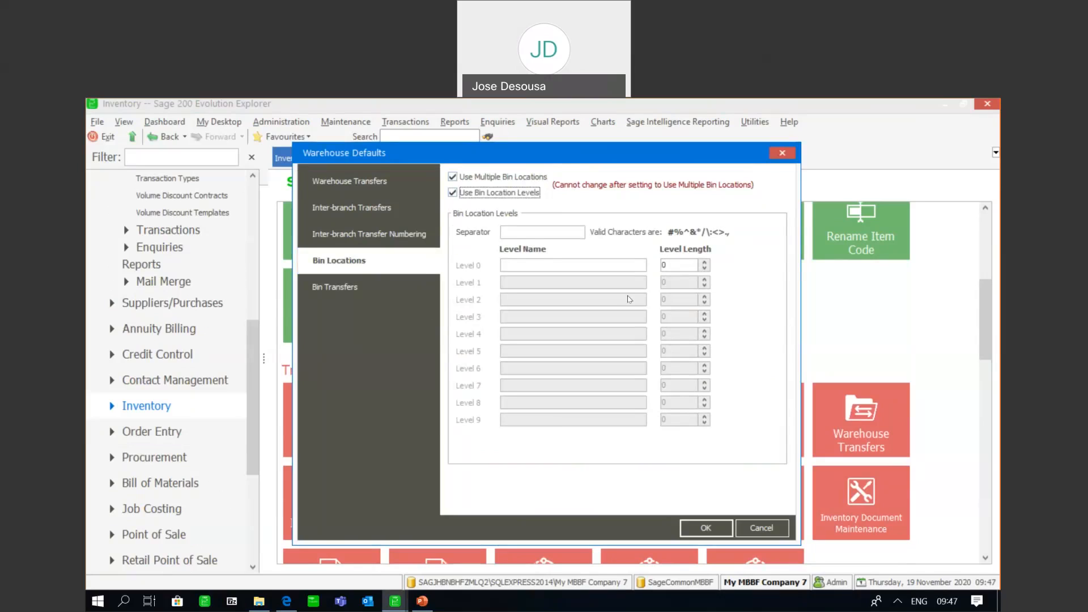
left_click(531, 230)
type("&")
Define bin location level 0 as AISLE with a level length of 7
left_click(532, 261)
type("AISLE")
left_click(679, 264)
key("BackSpace")
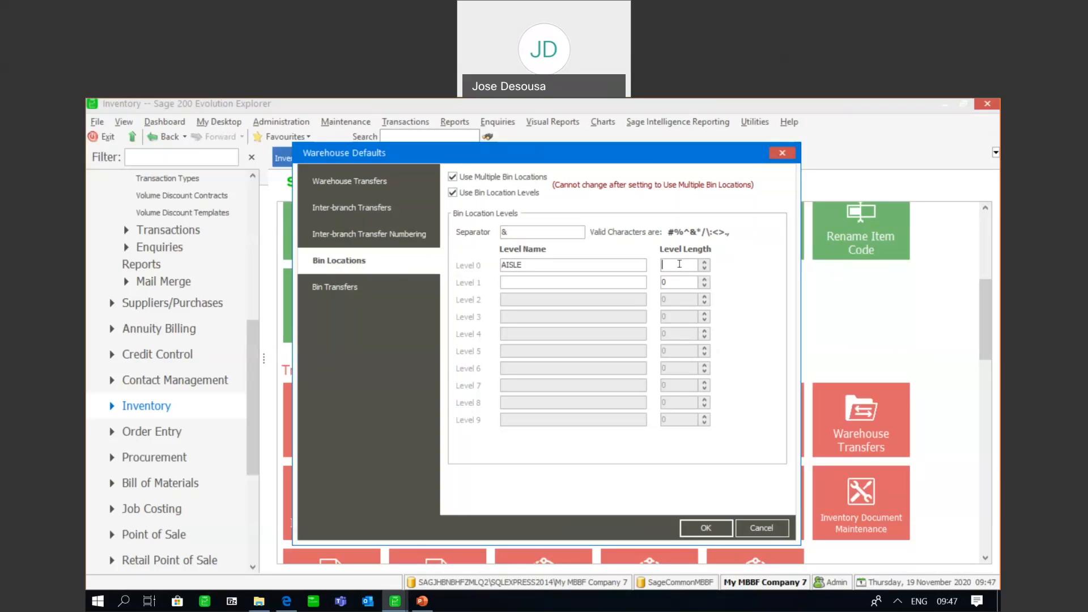
type("7")
key("BackSpace")
type("7")
Define bin location level 1 as SHELF and level 2 as SLOT, each with a level length of 7
left_click(528, 282)
type("SHELF")
left_click(668, 279)
key("BackSpace")
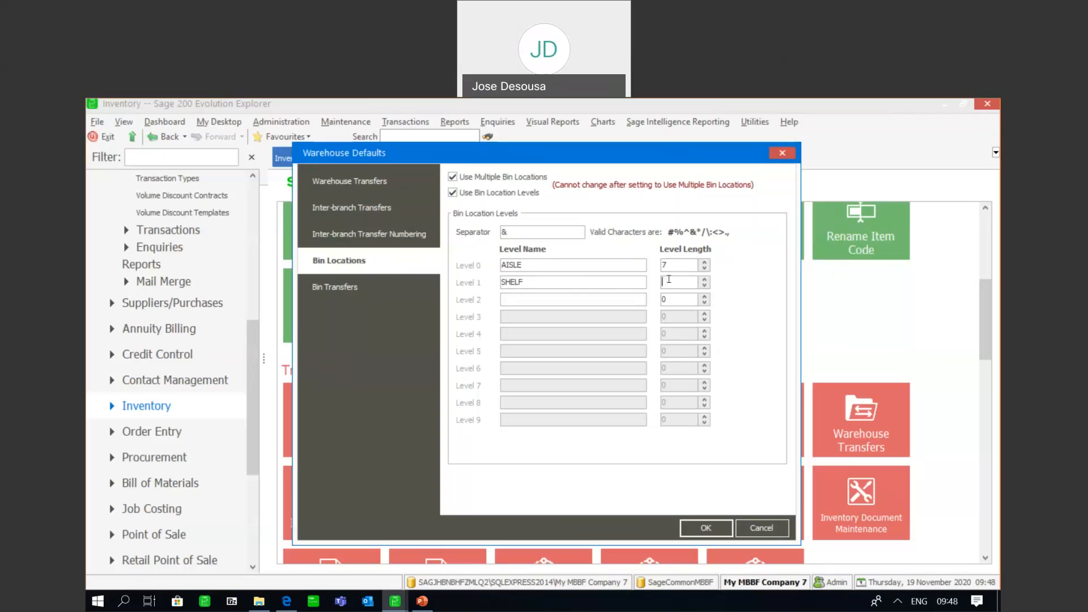
type("7")
left_click(576, 300)
type("SLOT")
left_click(680, 295)
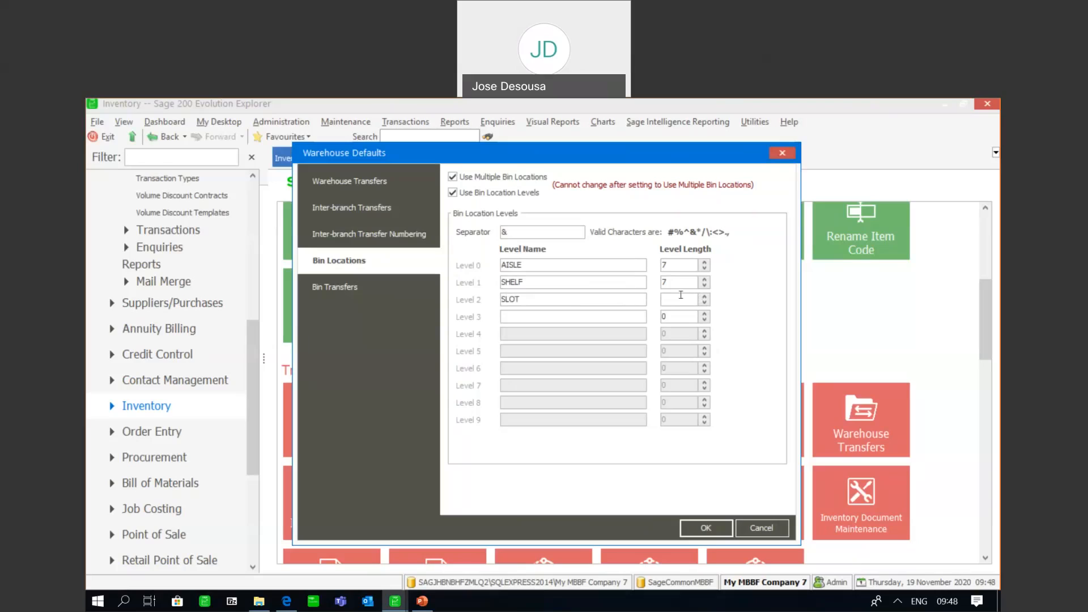
type("7")
Check the bin transfer defaults, then save the warehouse defaults and apply the bin setup to existing warehouses with no quantities on hand
left_click(372, 291)
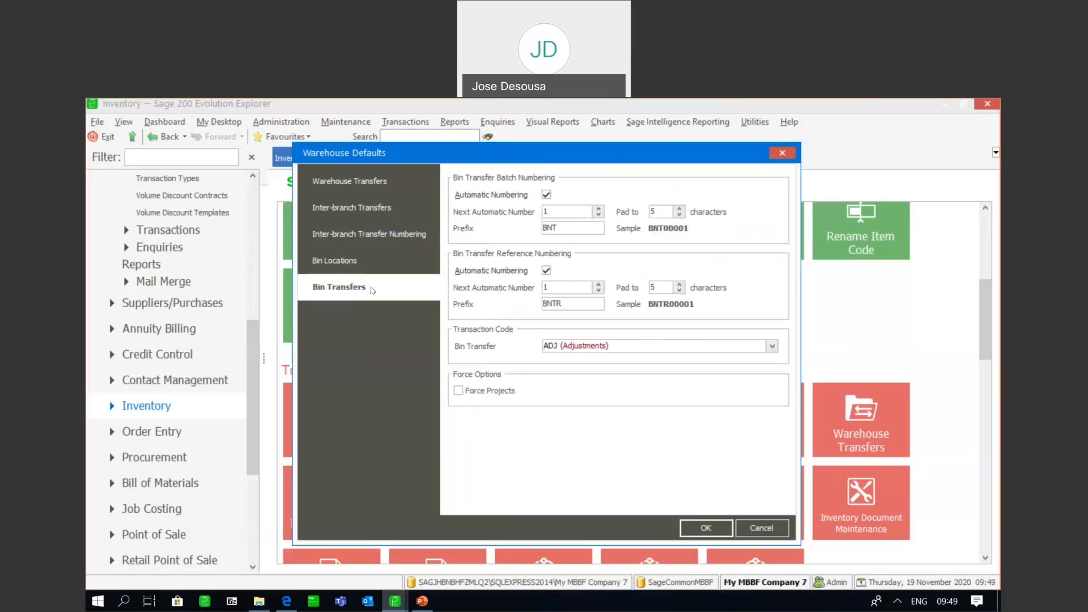
left_click(357, 263)
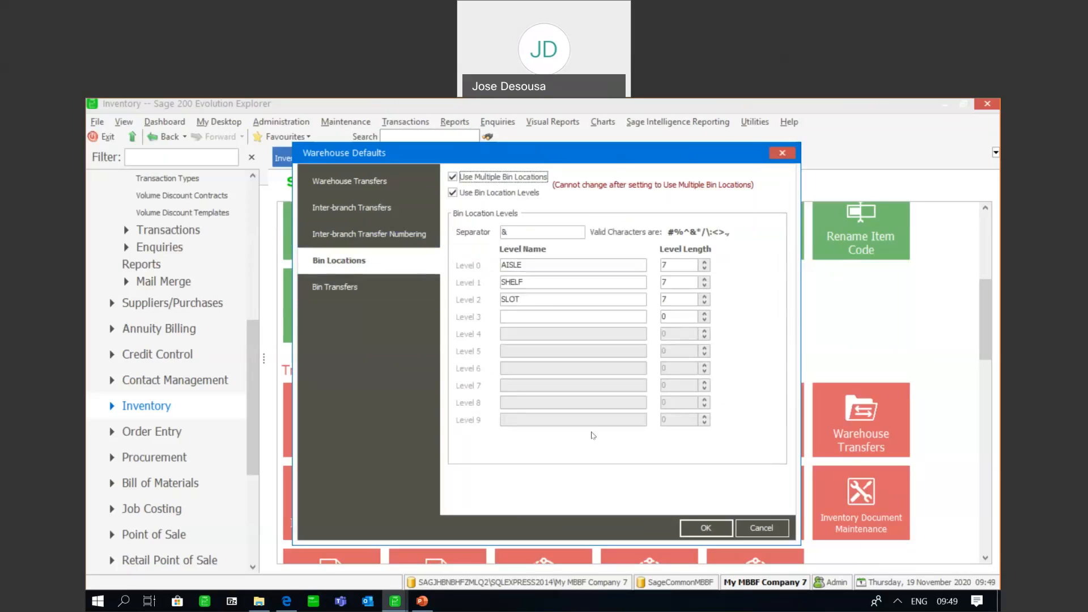
left_click(698, 528)
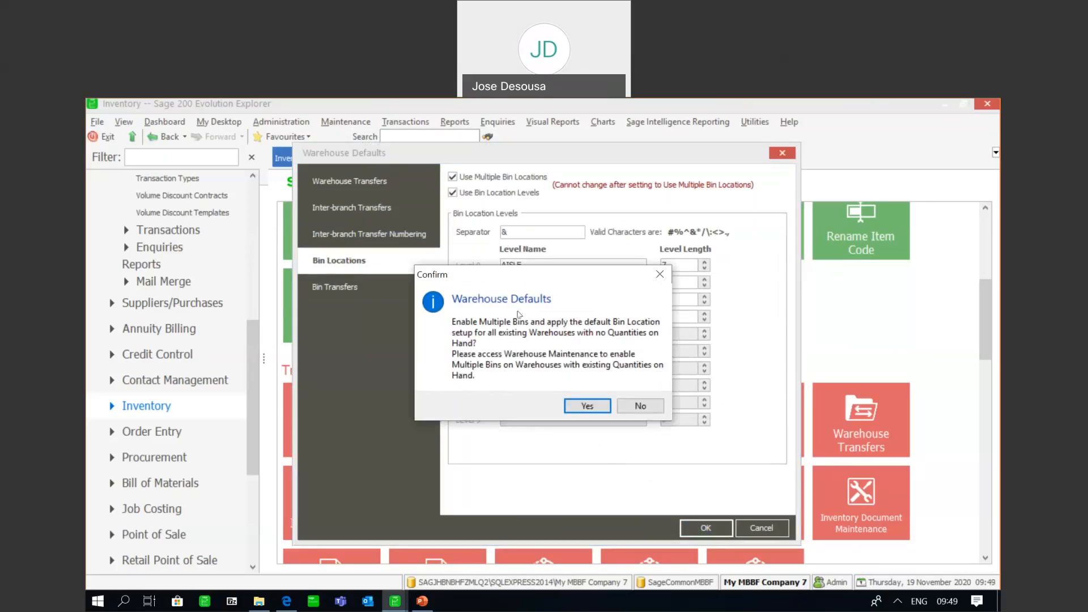
left_click(588, 407)
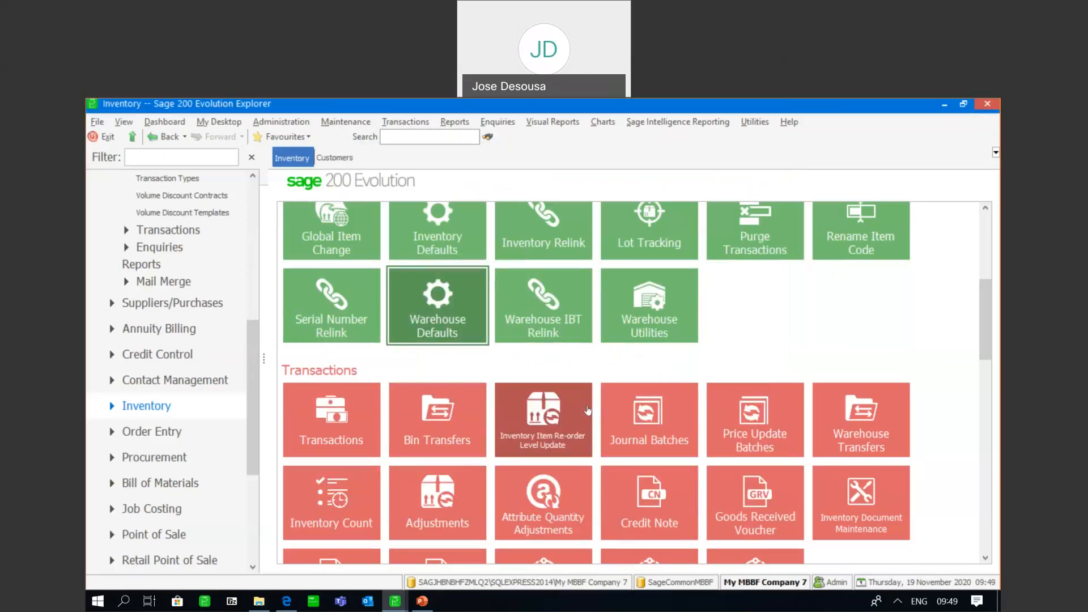
Open the Bin Location Level Values from the Inventory maintenance section
scroll(984, 286, "up", 1)
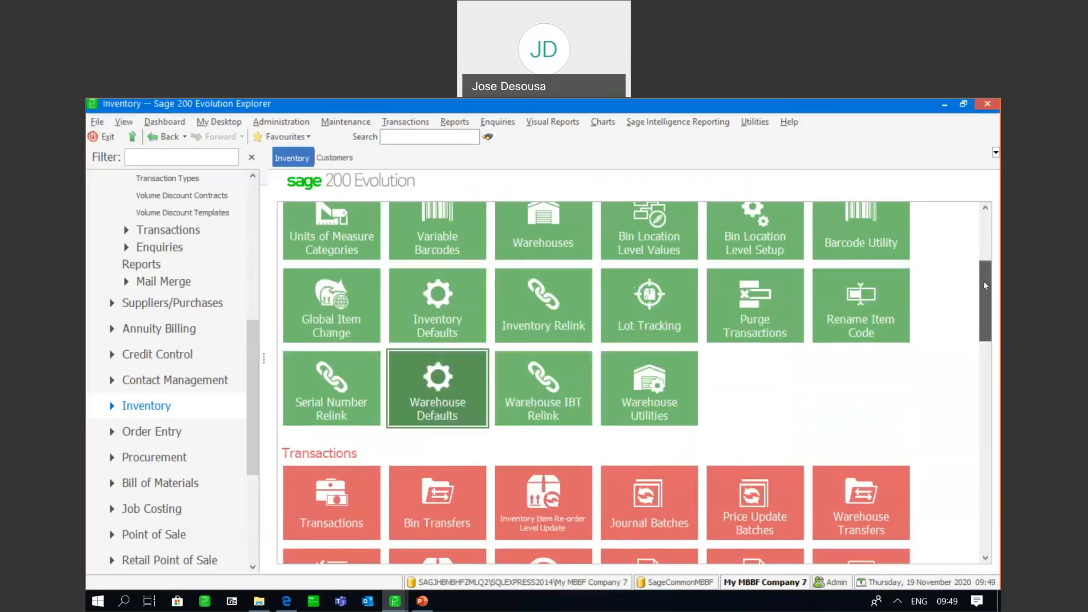
scroll(985, 286, "up", 3)
scroll(983, 291, "down", 2)
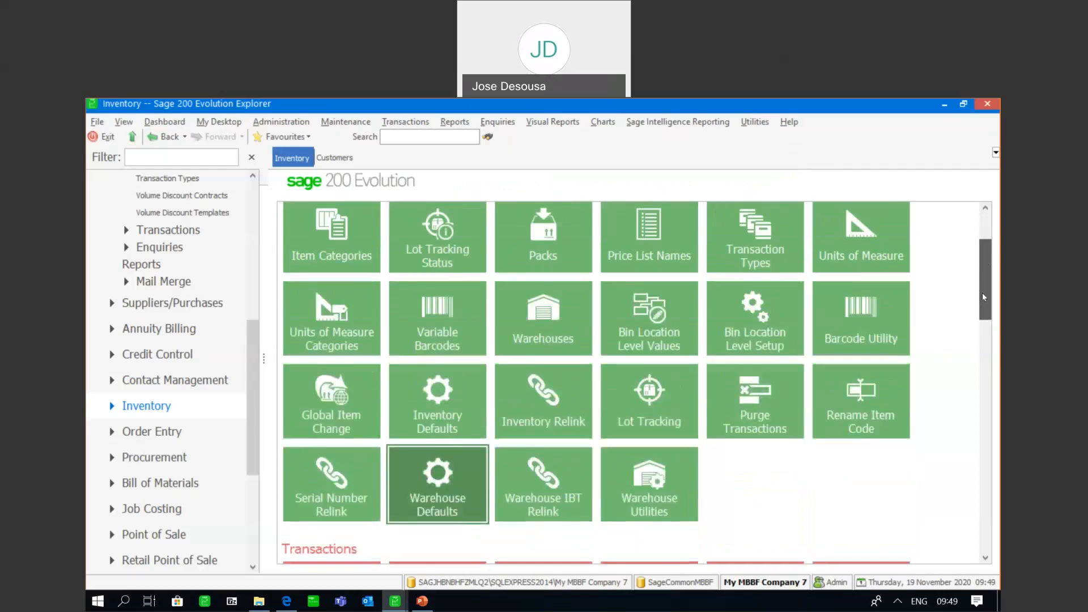
scroll(982, 273, "up", 1)
scroll(981, 300, "down", 3)
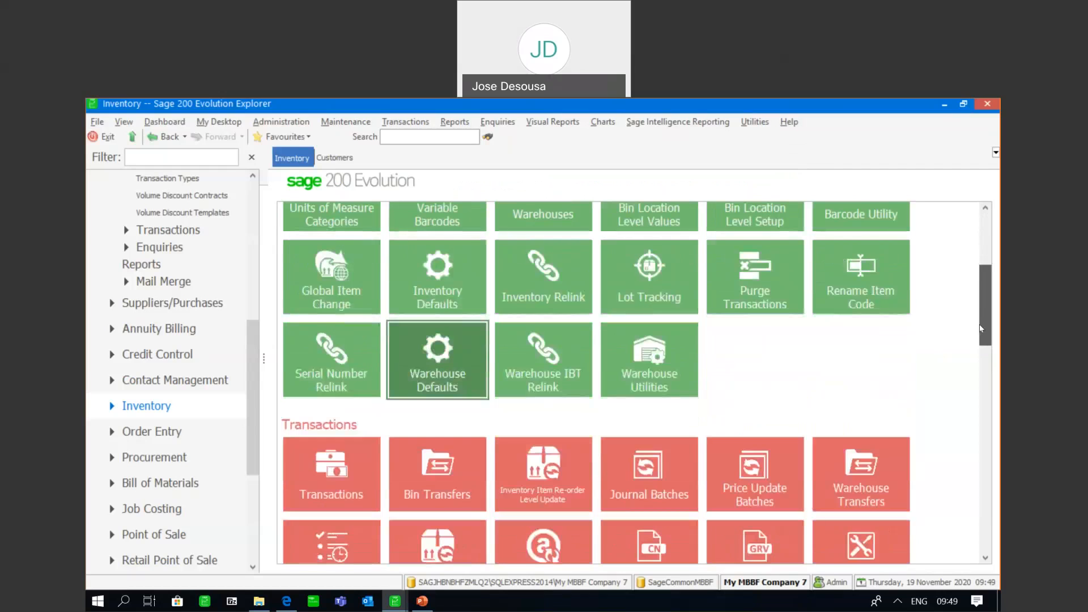
scroll(980, 272, "up", 4)
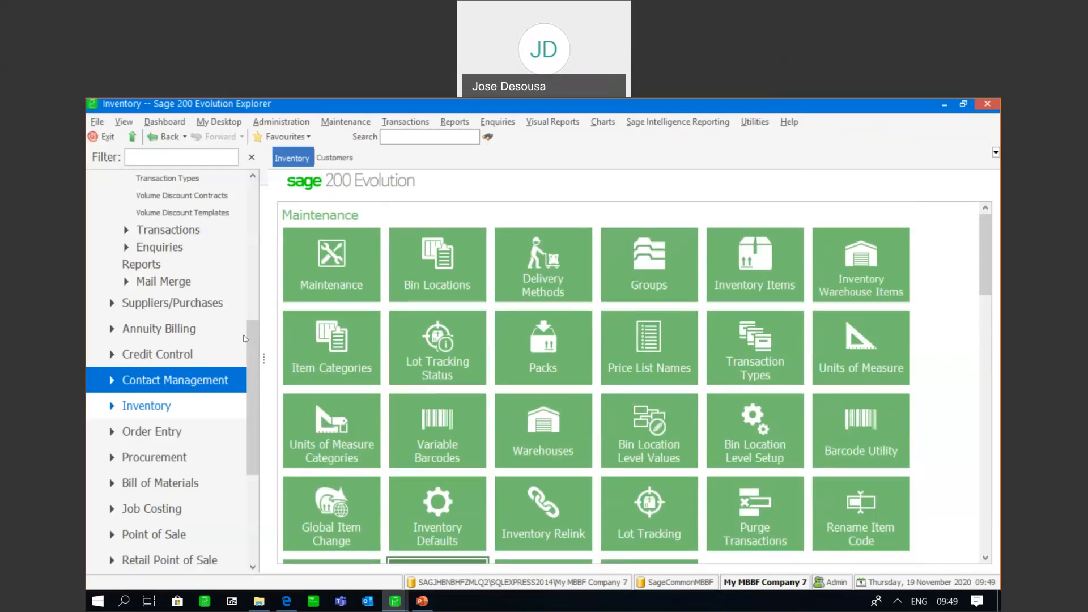
left_click(146, 406)
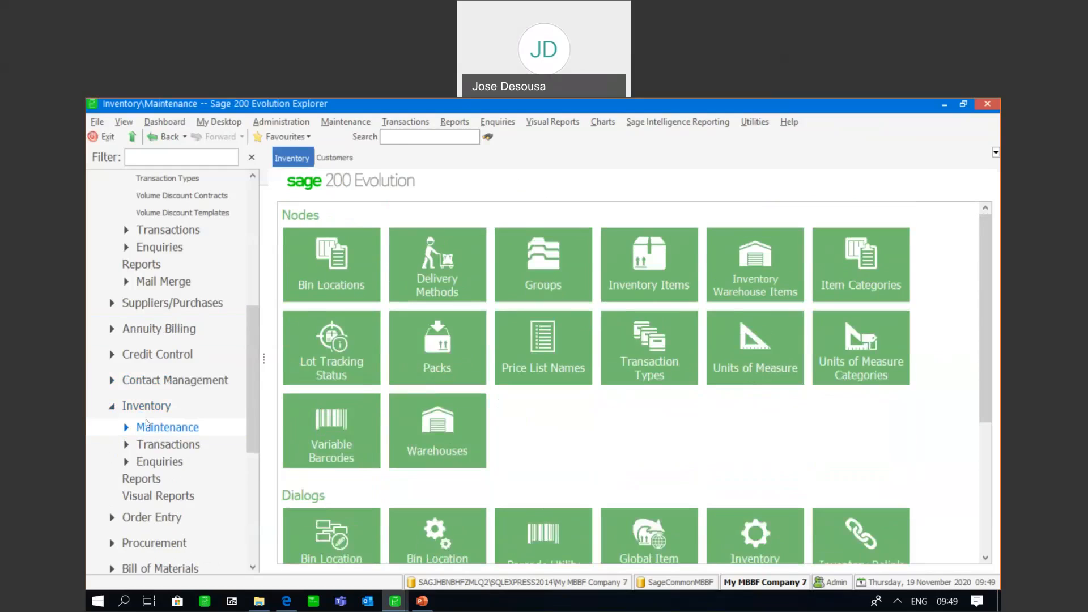
left_click_drag(984, 225, 985, 278)
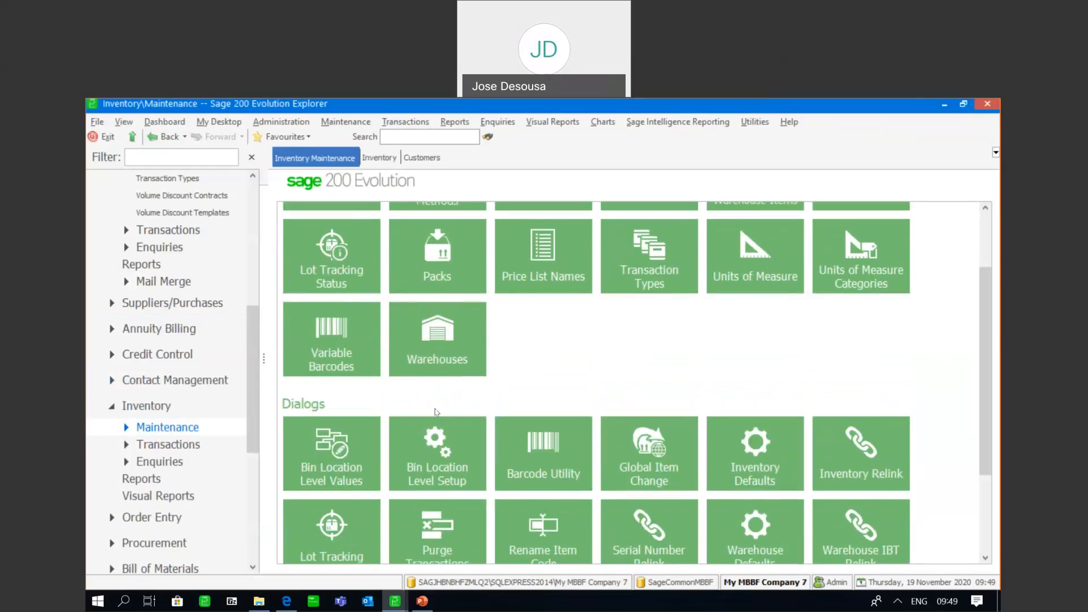
left_click(351, 453)
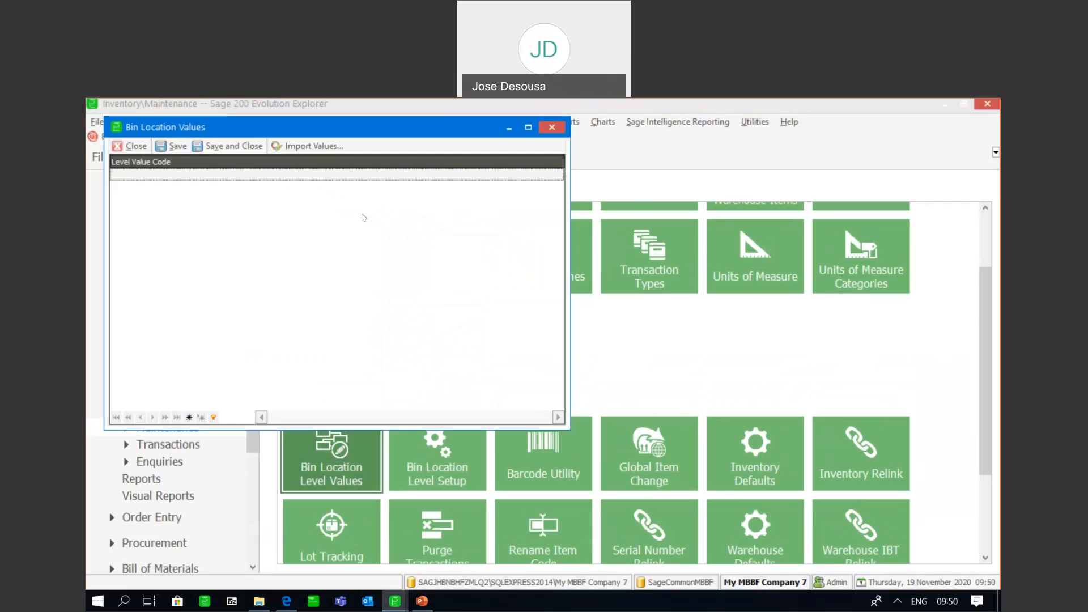
Add the bin location level value codes ONE, TWO, THREE and FOUR
left_click(168, 173)
type("ONE")
key("Return")
type("TWO")
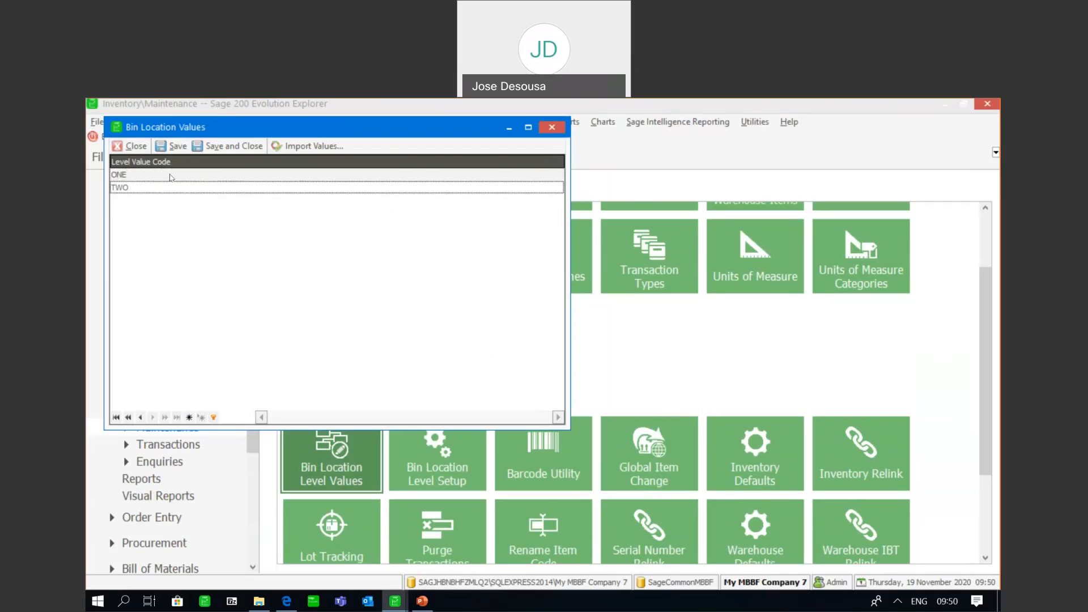
key("Return")
type("THR")
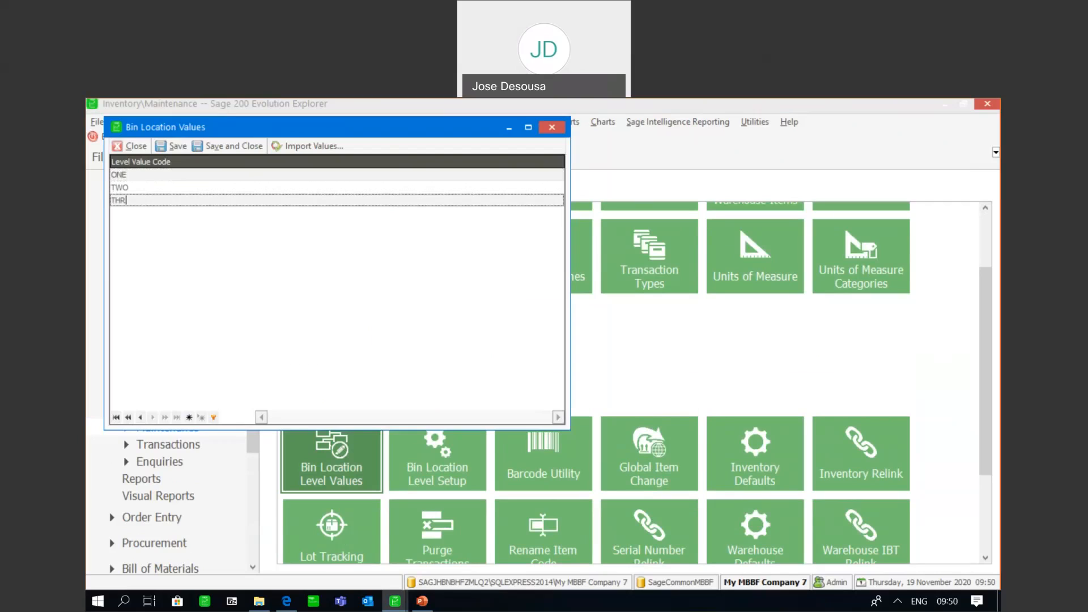
type("EE")
key("Return")
type("F")
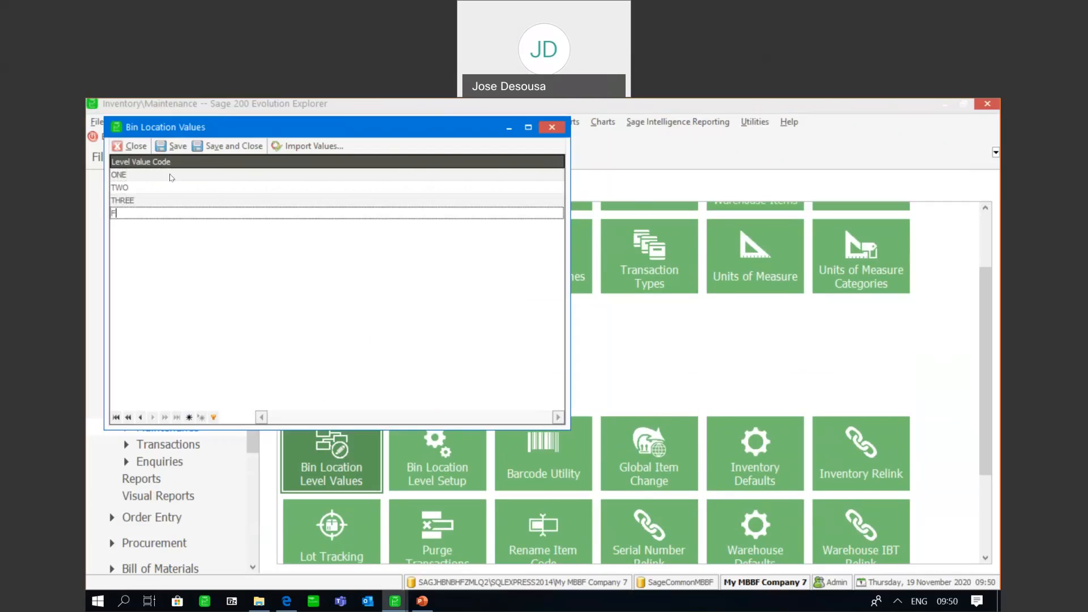
type("OUR")
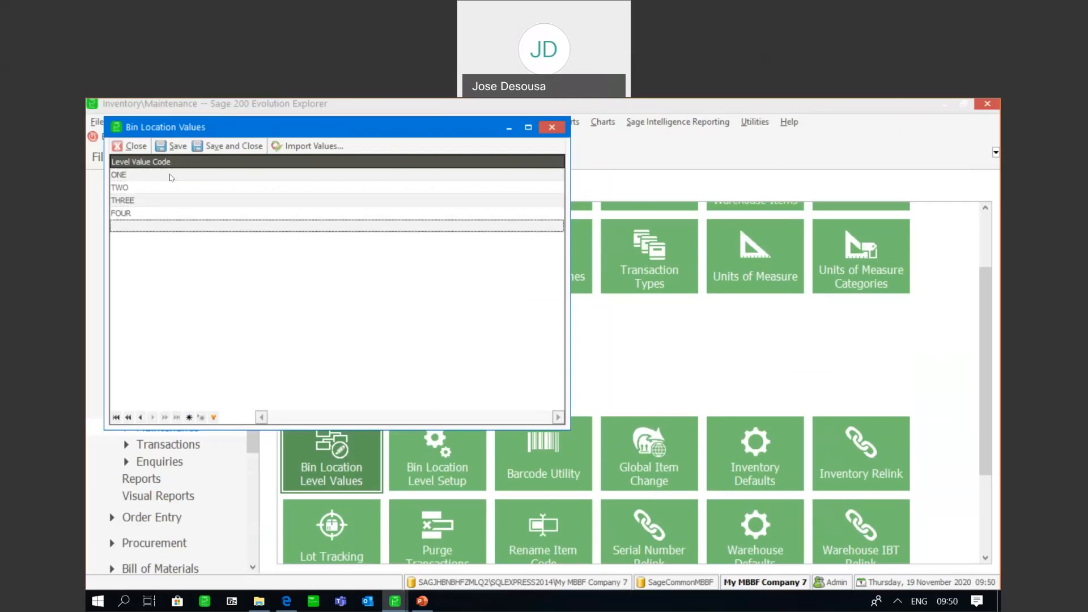
Add the level value codes TOP, CENTRE and LOWER below the numbered ones
type("TOP")
key("Return")
type("C")
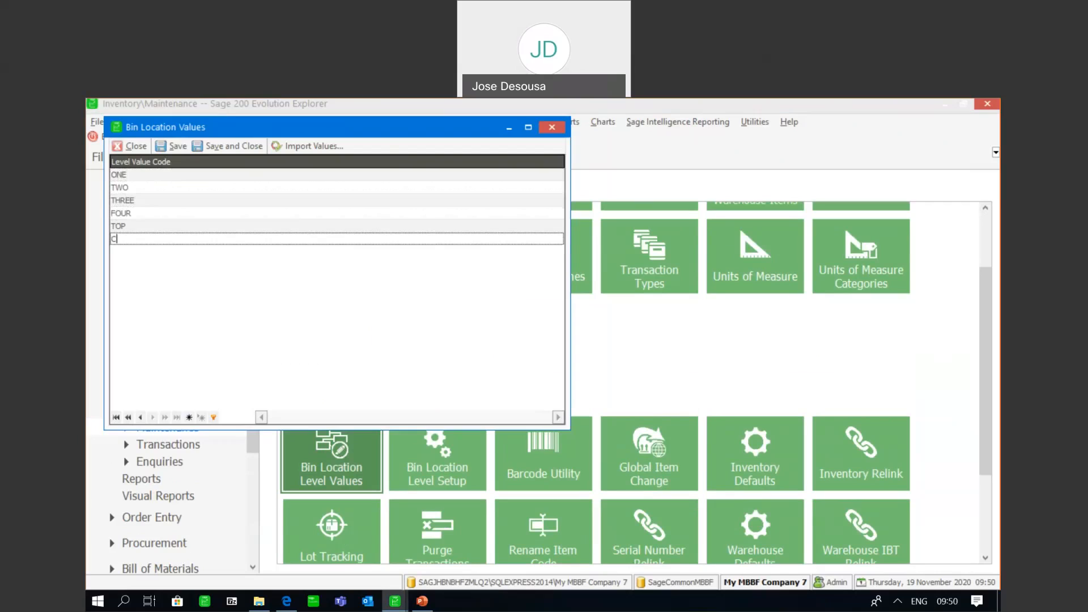
type("ENTRE")
key("Return")
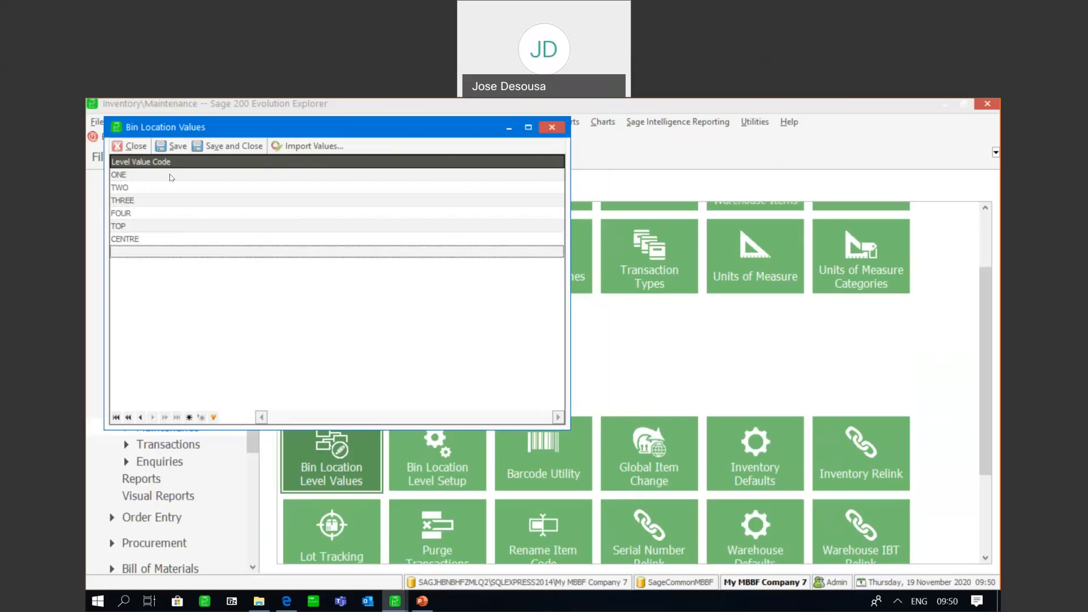
type("LOWER")
key("Return")
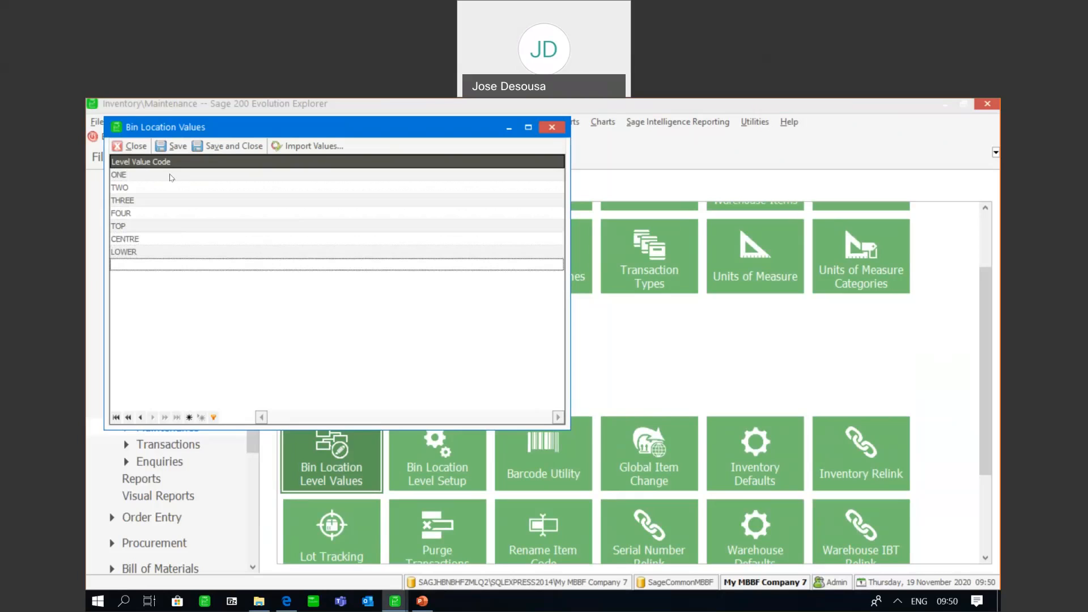
Add the level value codes AAA, BBB, CCC and DDD at the end of the list
type("AAA")
key("Return")
type("BB")
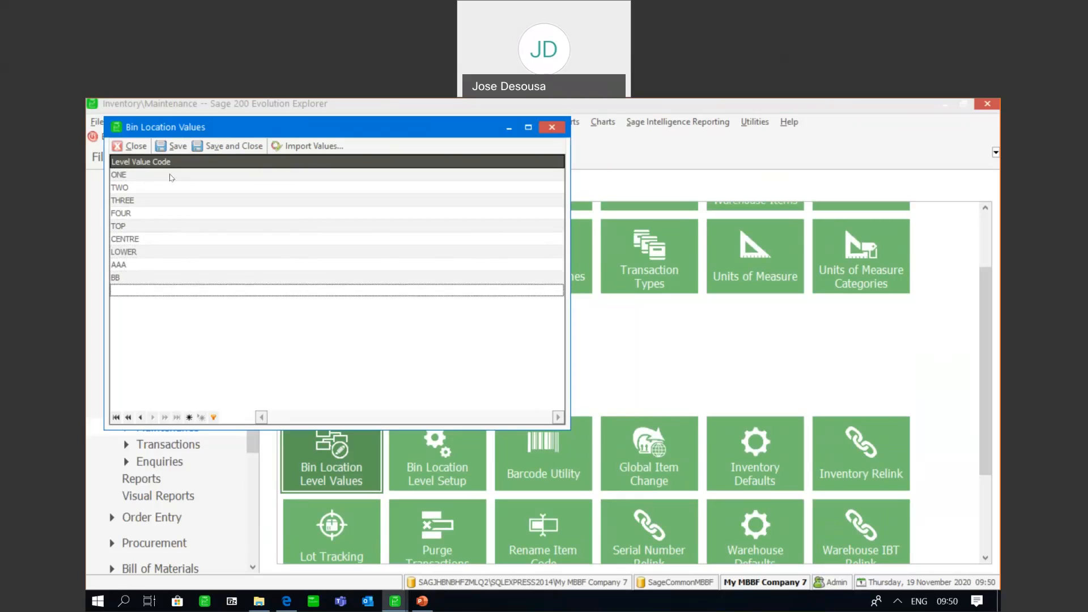
type("B")
key("Return")
type("CCC")
key("Return")
type("DDD")
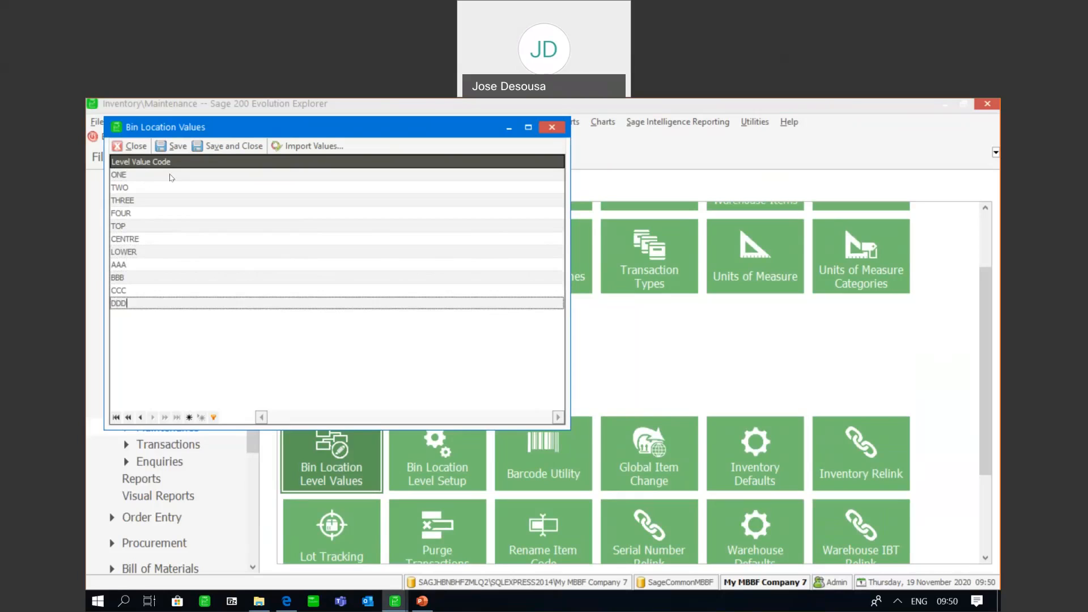
key("Return")
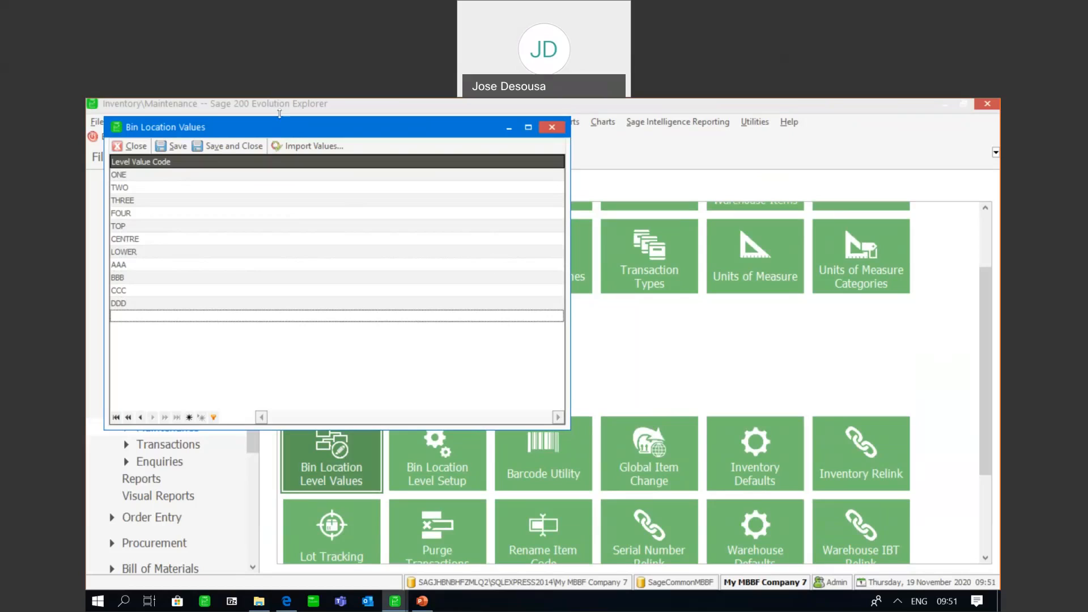
Switch to File Explorer and check the contents of the VALUES text file in Webinar Nov 2020, returning to Sage 200 Evolution without importing it
left_click(290, 145)
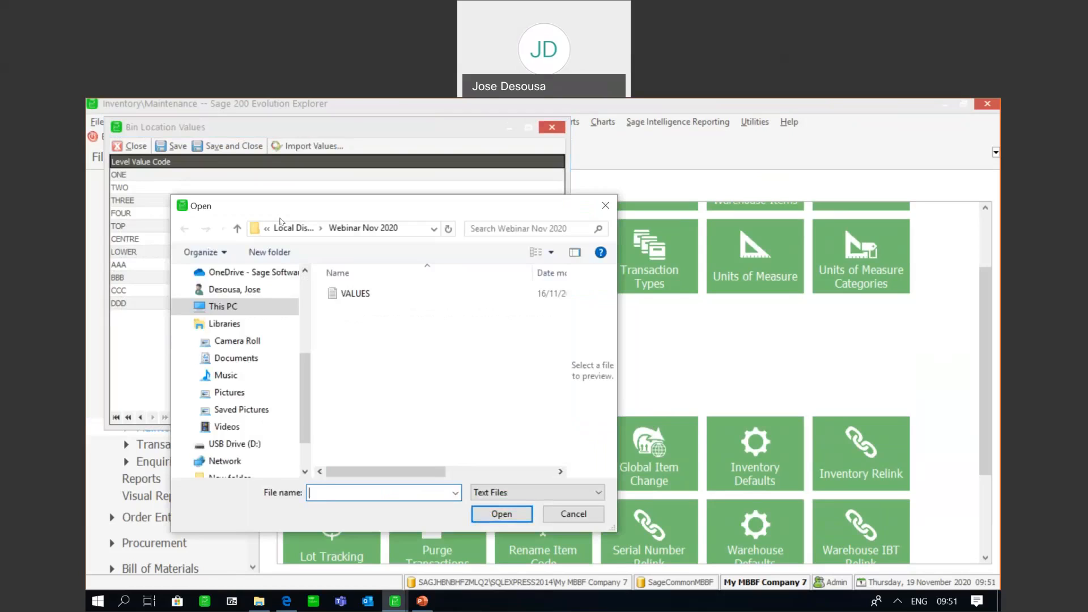
left_click(260, 602)
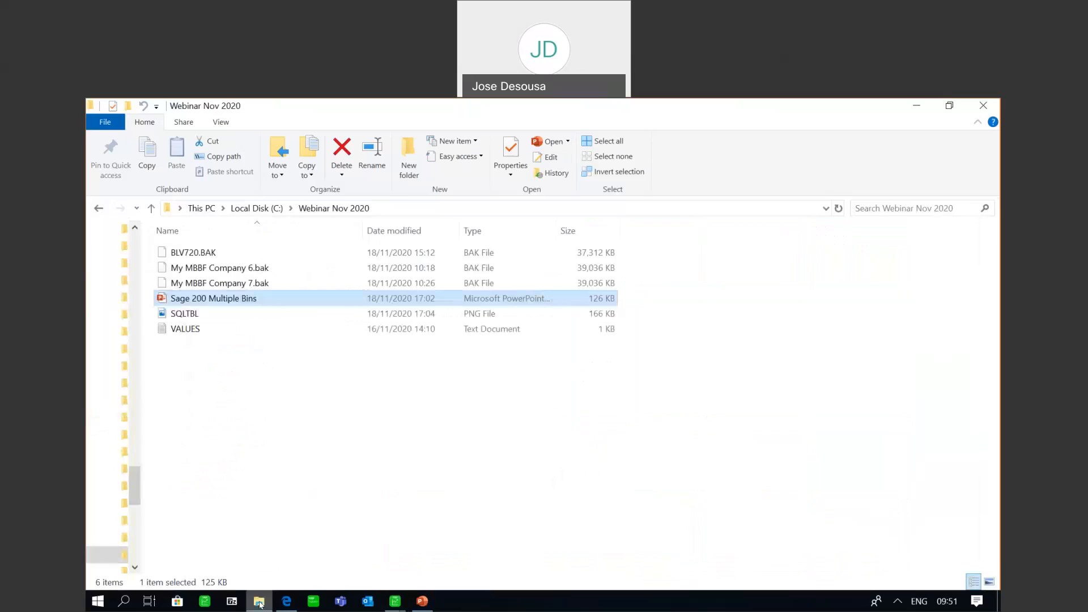
left_click(204, 334)
double_click(187, 329)
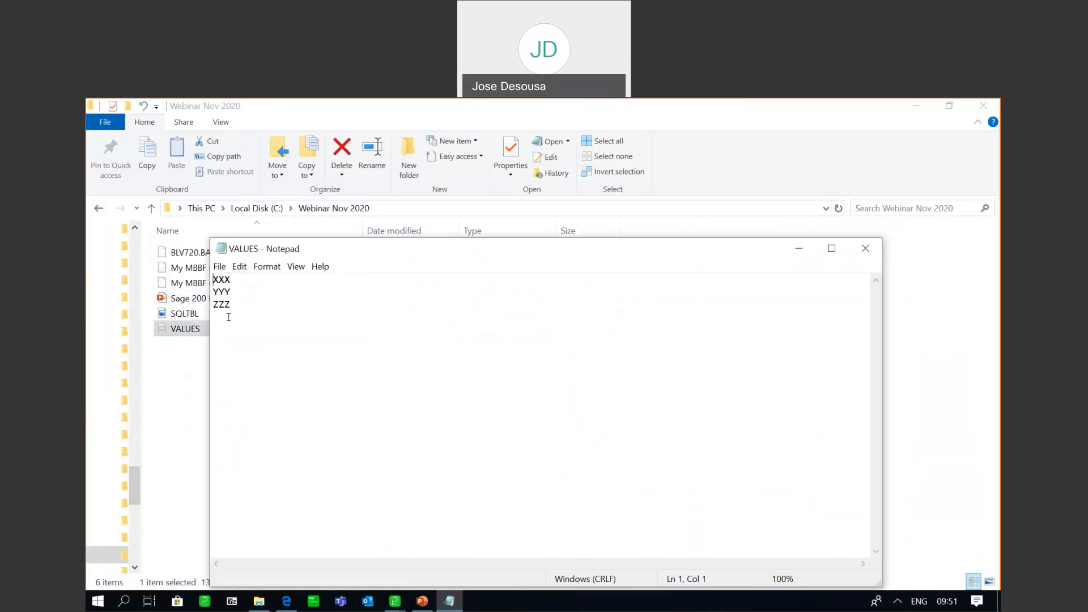
left_click(865, 248)
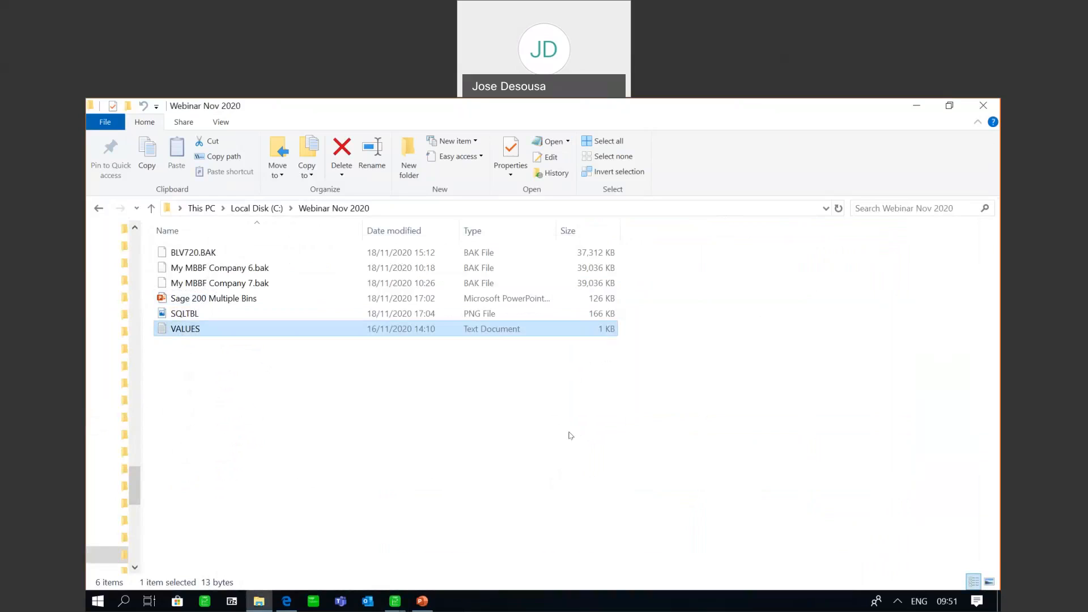
left_click(395, 601)
left_click(365, 578)
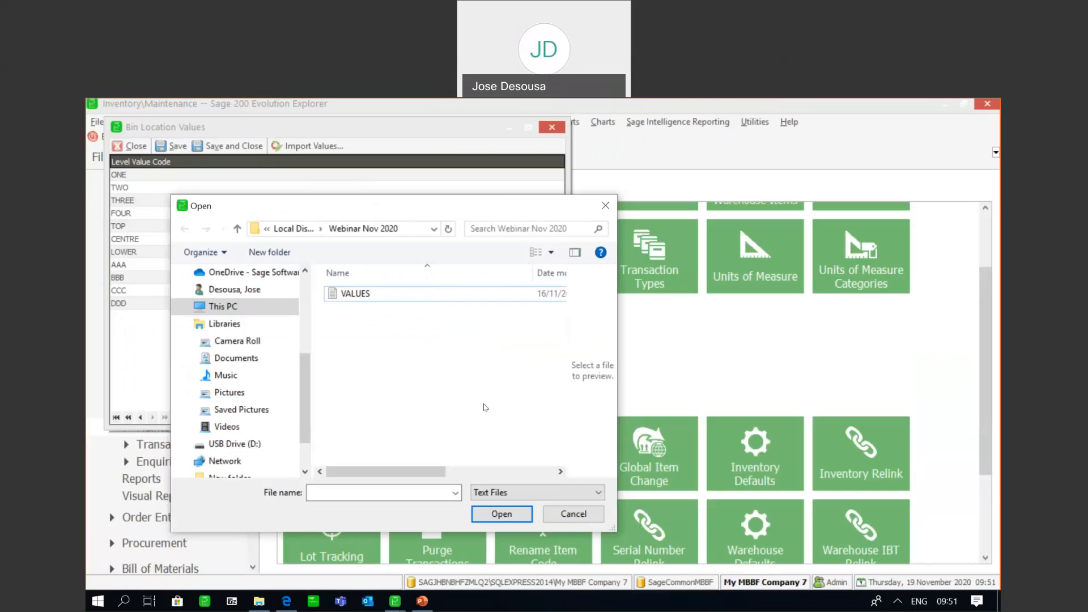
left_click(573, 514)
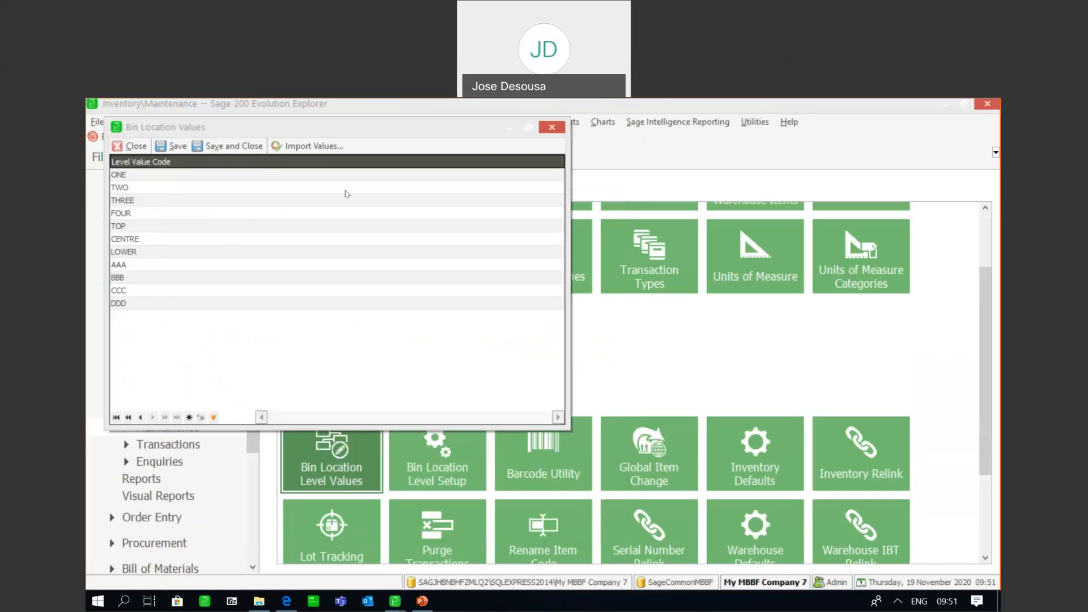
Import the level values from the VALUES text file, then save and close the bin location values
left_click(306, 147)
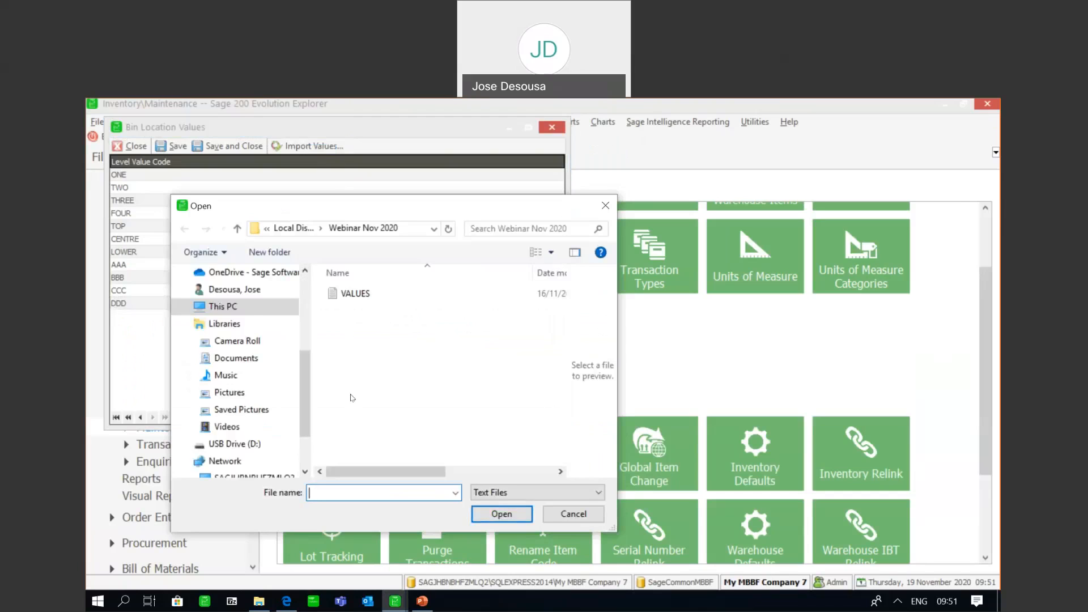
left_click(357, 295)
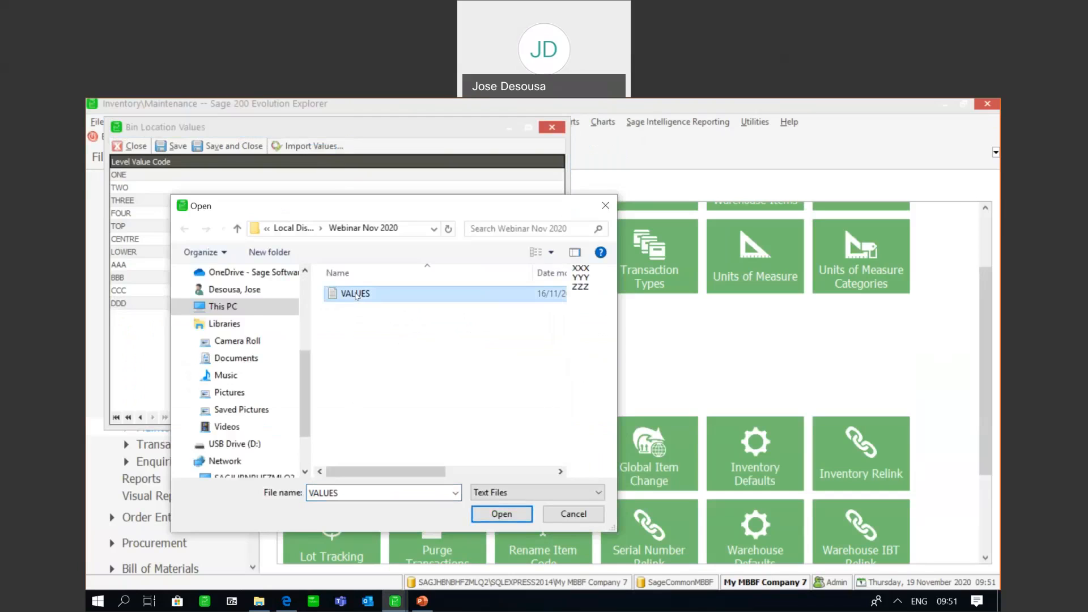
left_click(488, 514)
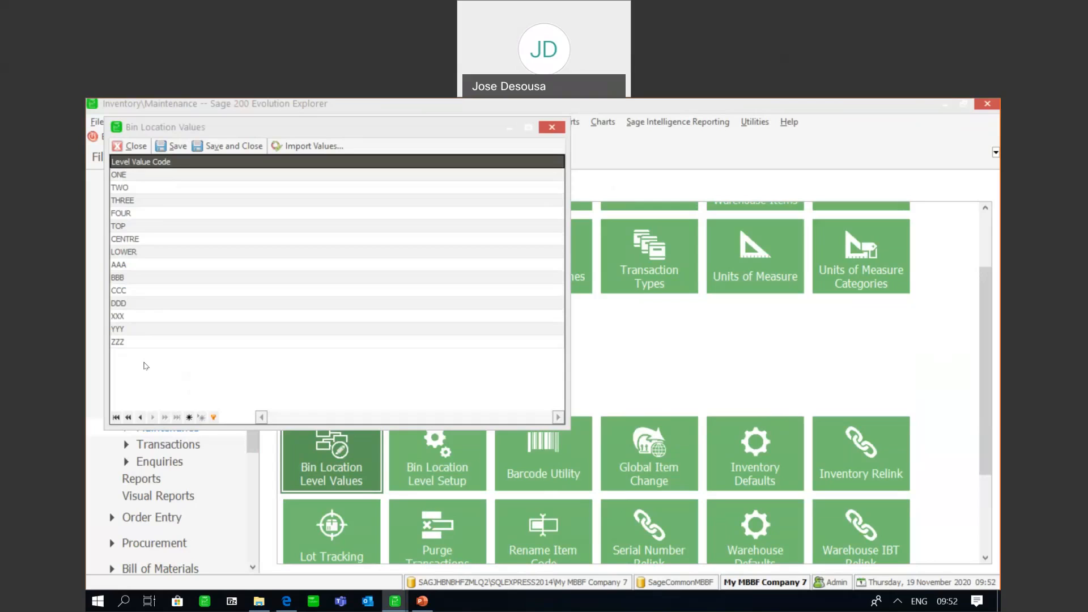
left_click(176, 146)
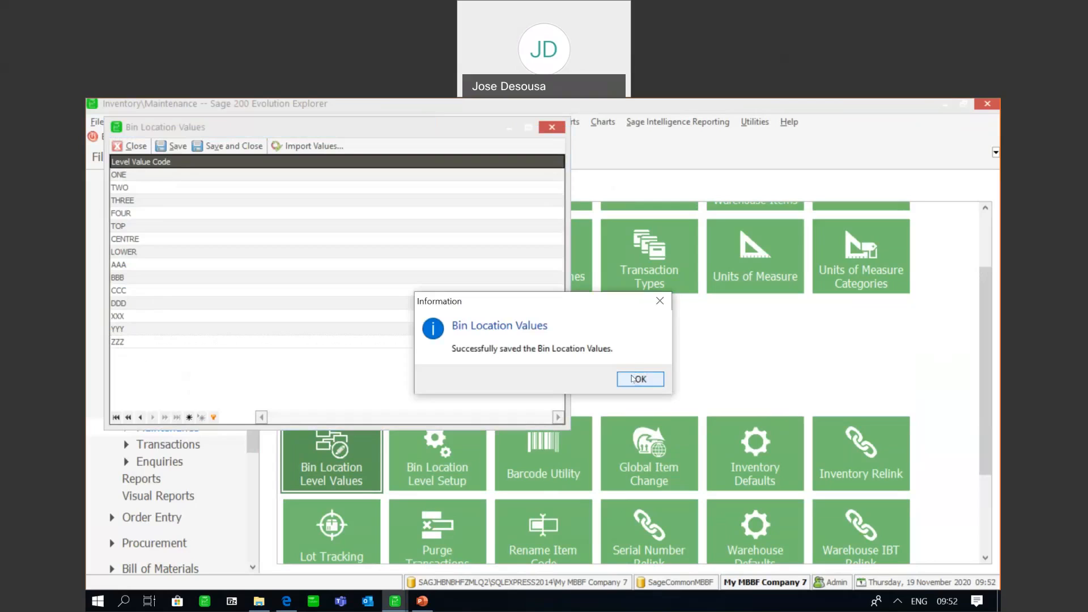
left_click(633, 379)
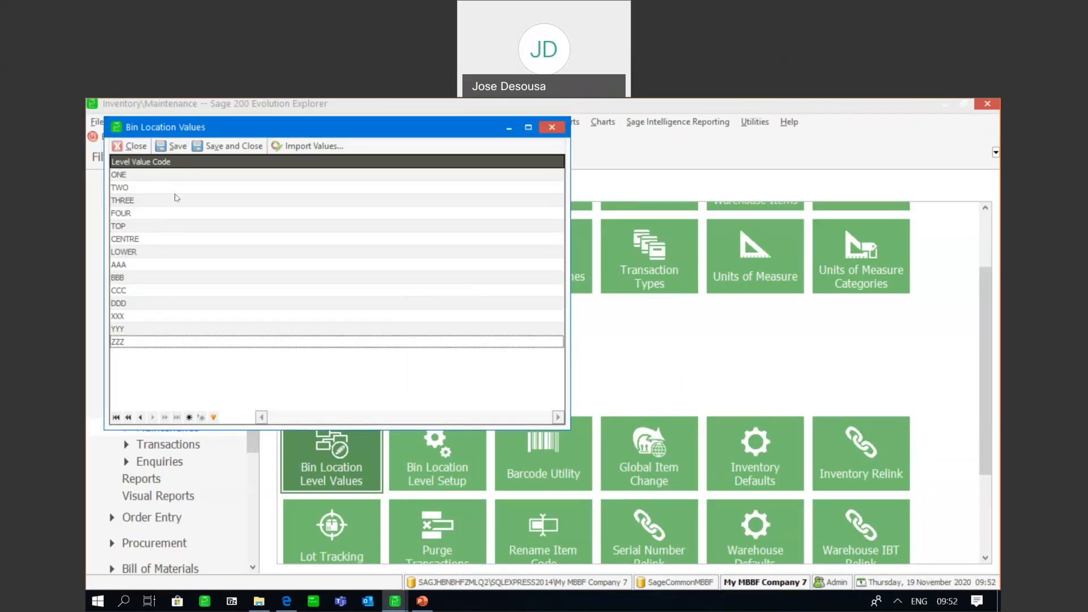
left_click(136, 147)
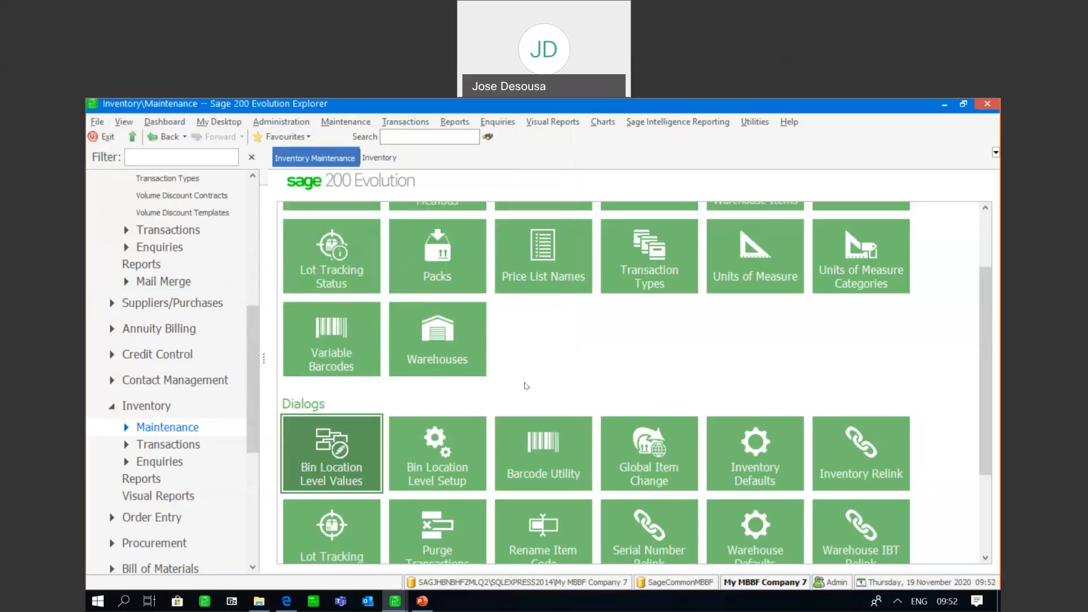
Open the Bin Location Level Setup and assign the level value ONE to the default AISLE level
left_click(245, 371)
left_click_drag(250, 369, 251, 386)
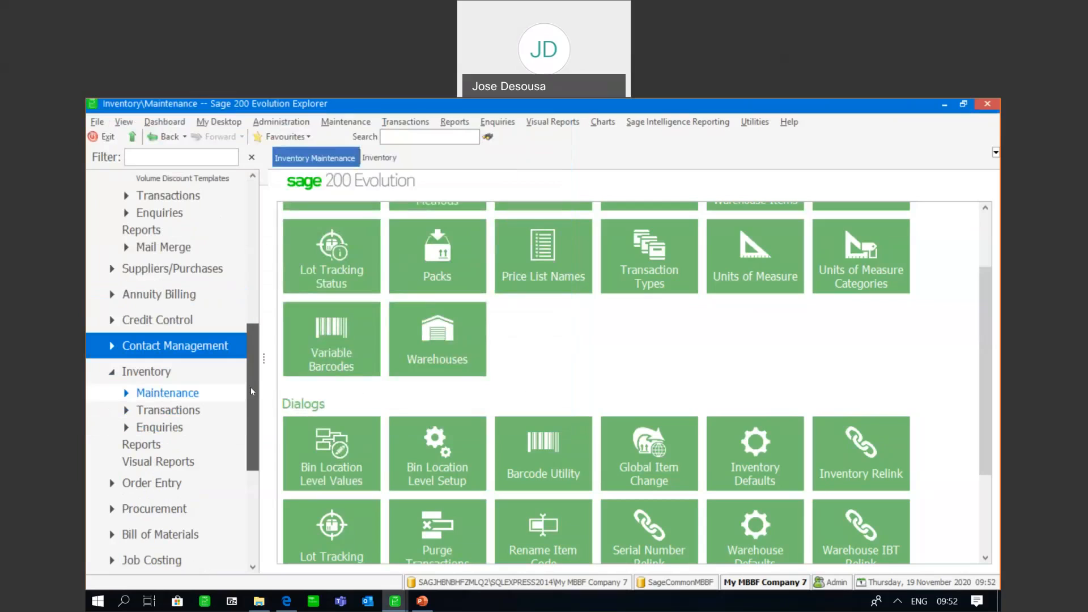
left_click(432, 459)
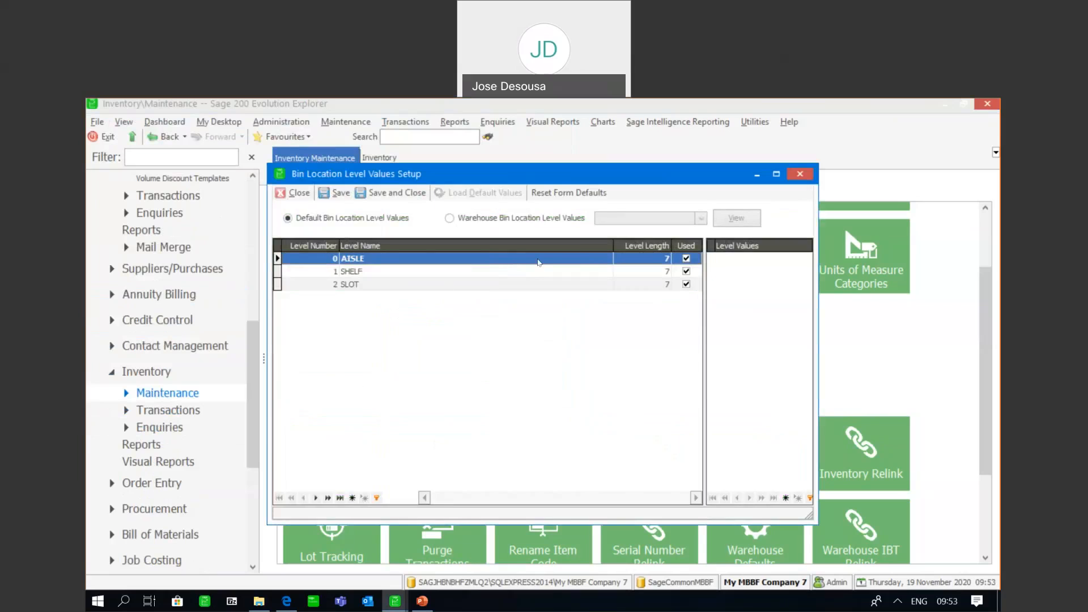
left_click(736, 265)
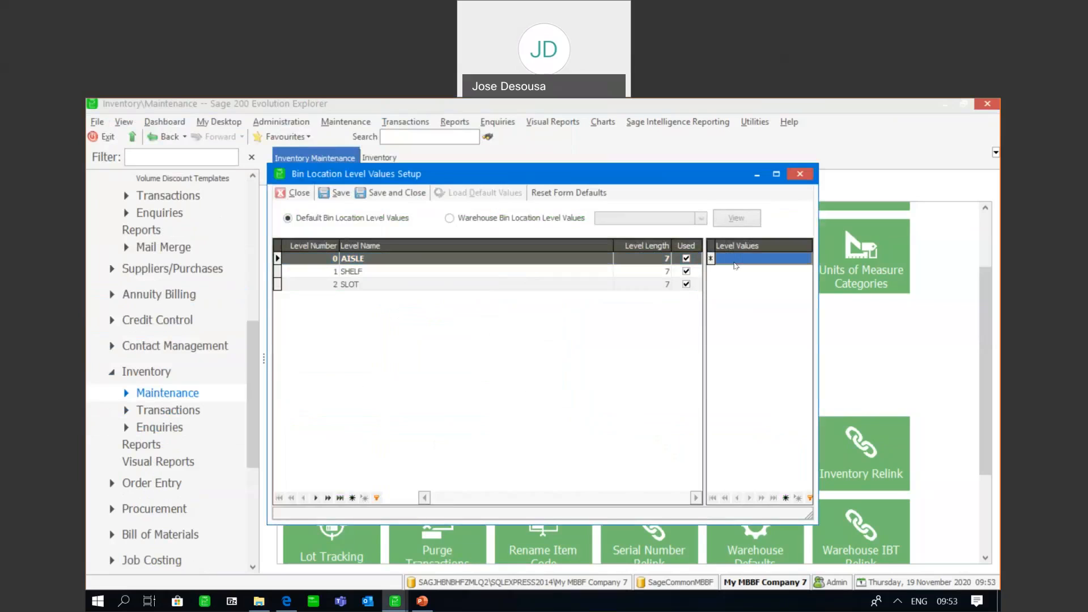
left_click(805, 259)
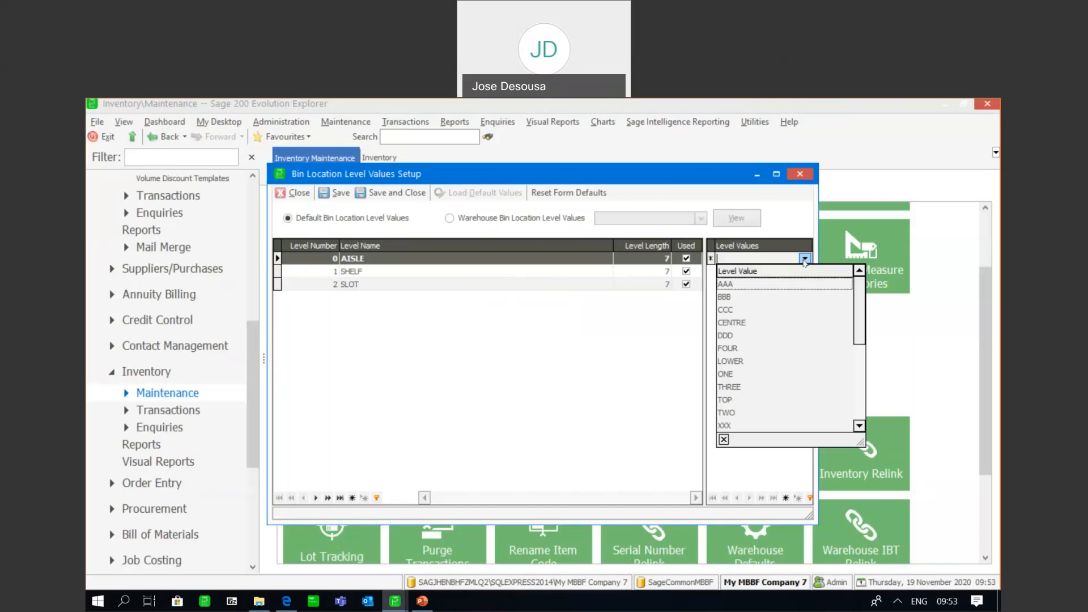
key("Down")
key("Down")
key("Down")
key("Down")
key("Down")
key("Down")
key("Down")
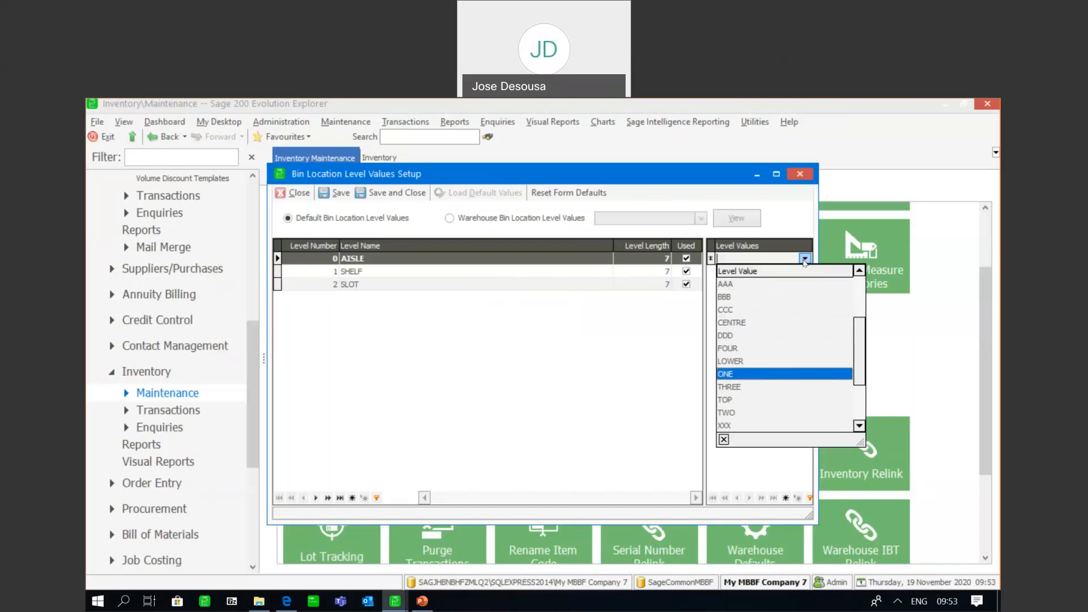
key("Return")
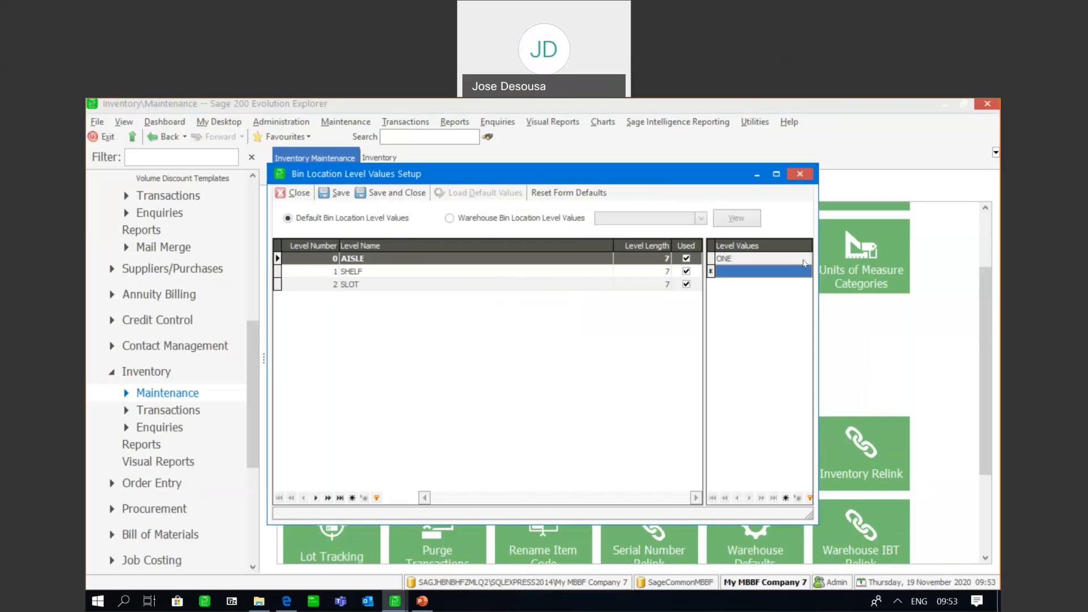
Assign the level values TWO, THREE and FOUR to the default AISLE level below ONE
key("Return")
left_click(805, 272)
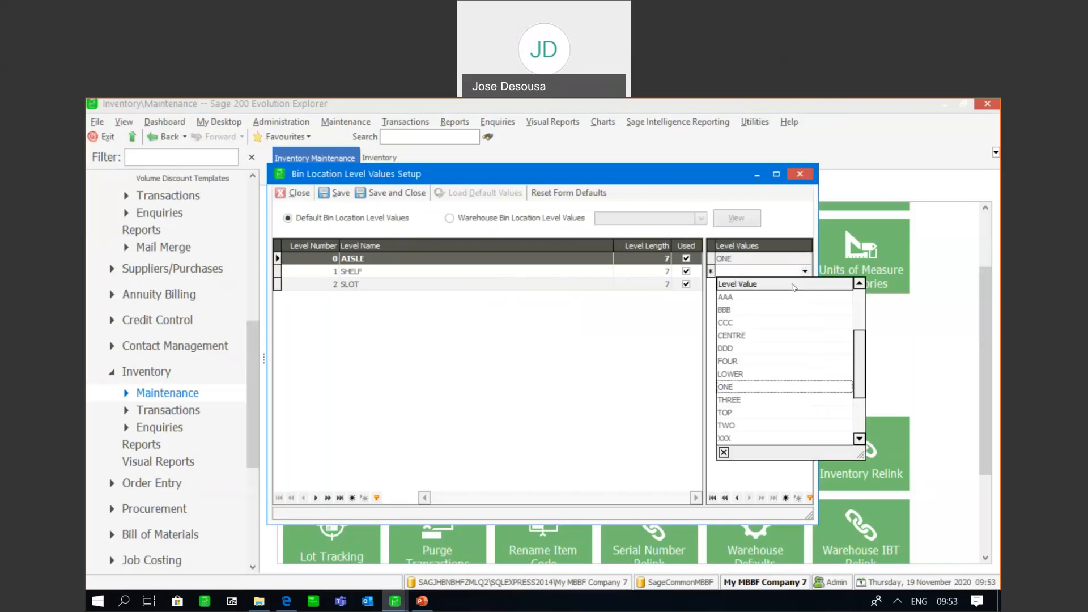
left_click(741, 424)
key("Return")
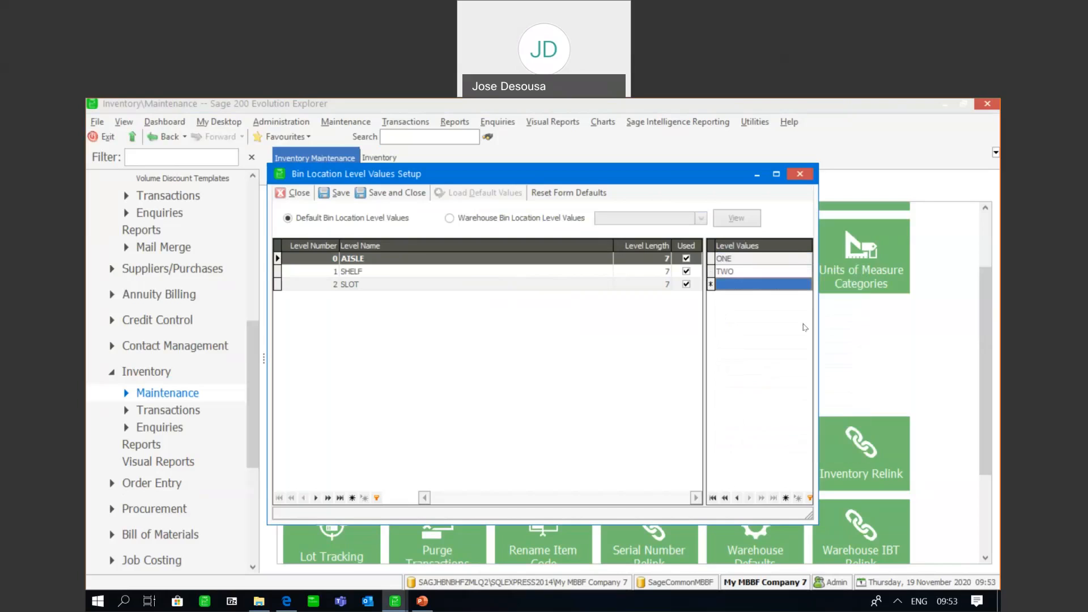
left_click(805, 284)
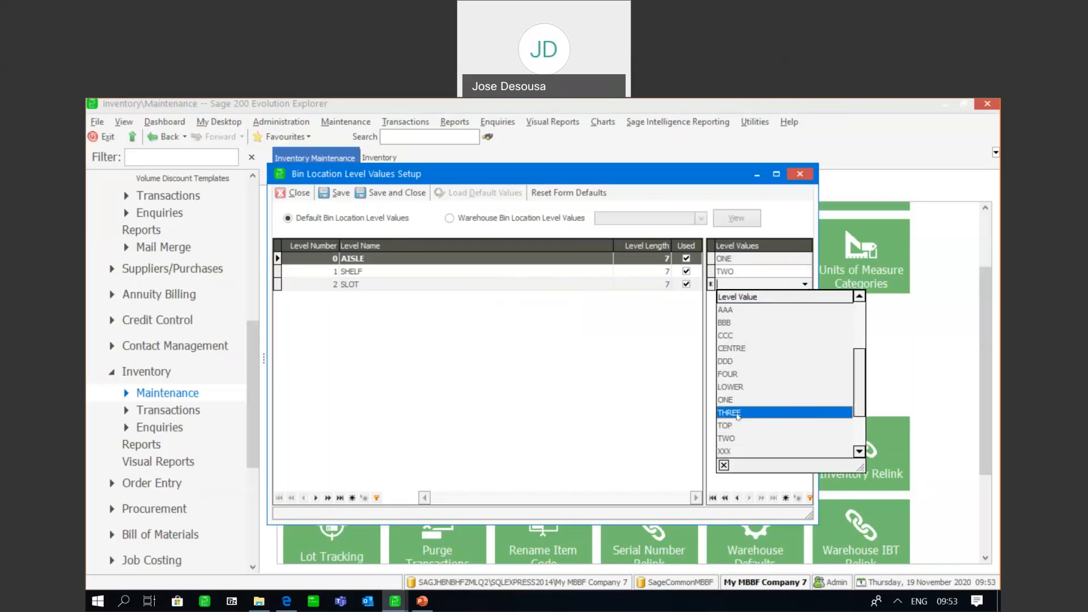
left_click(738, 413)
key("Return")
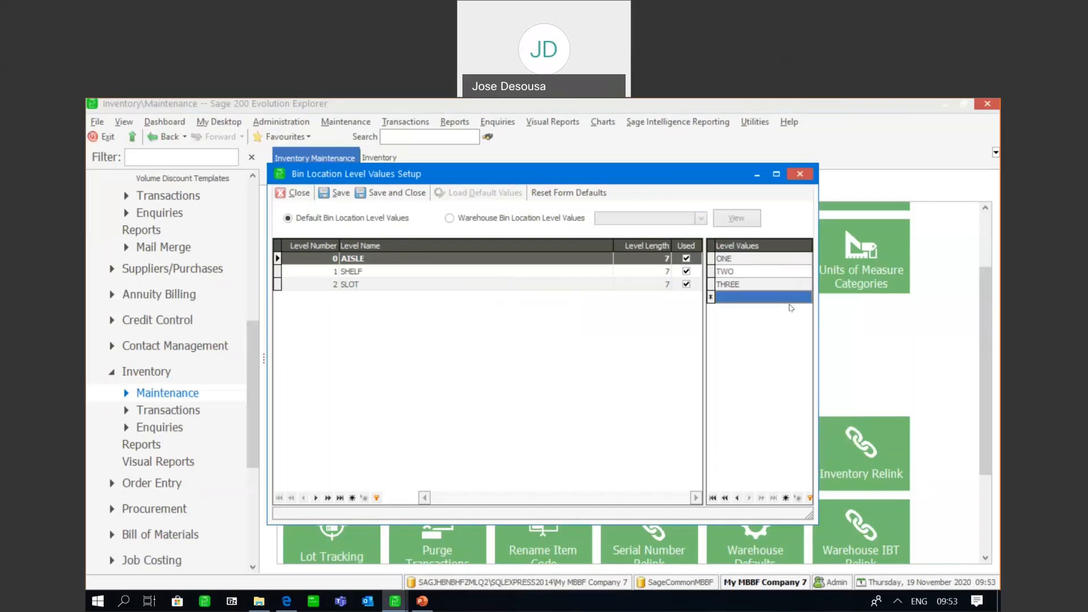
left_click(805, 298)
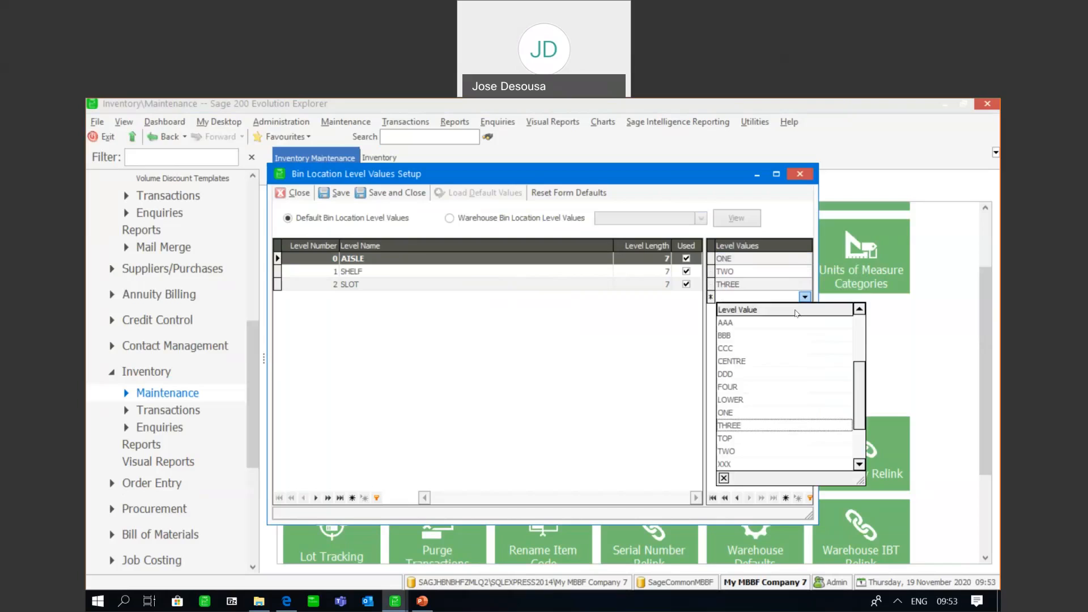
left_click(741, 388)
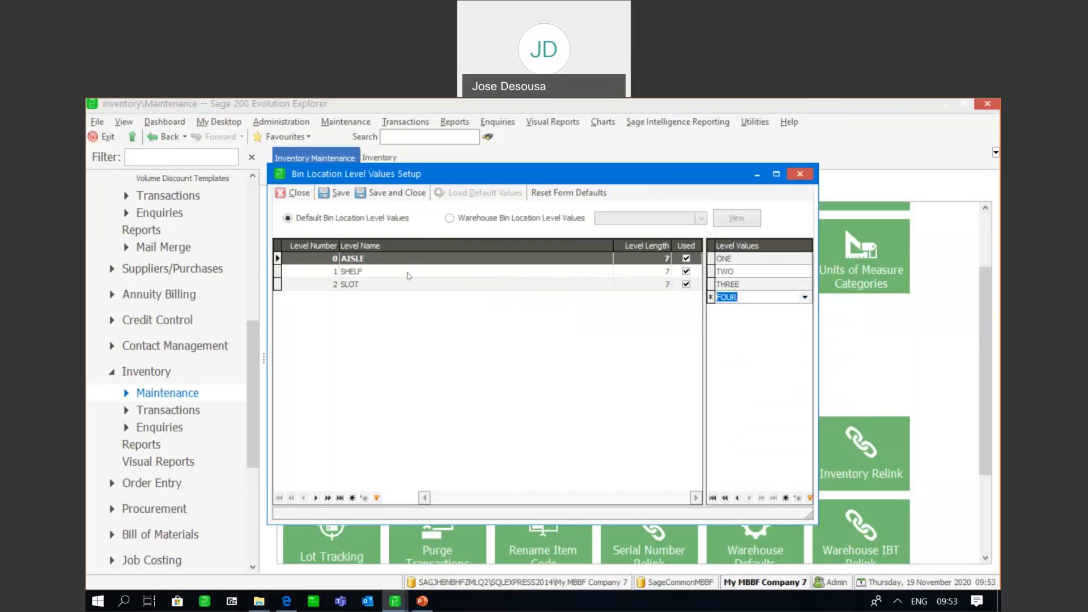
Assign the level values TOP, CENTRE and LOWER to the default SHELF level
left_click(363, 275)
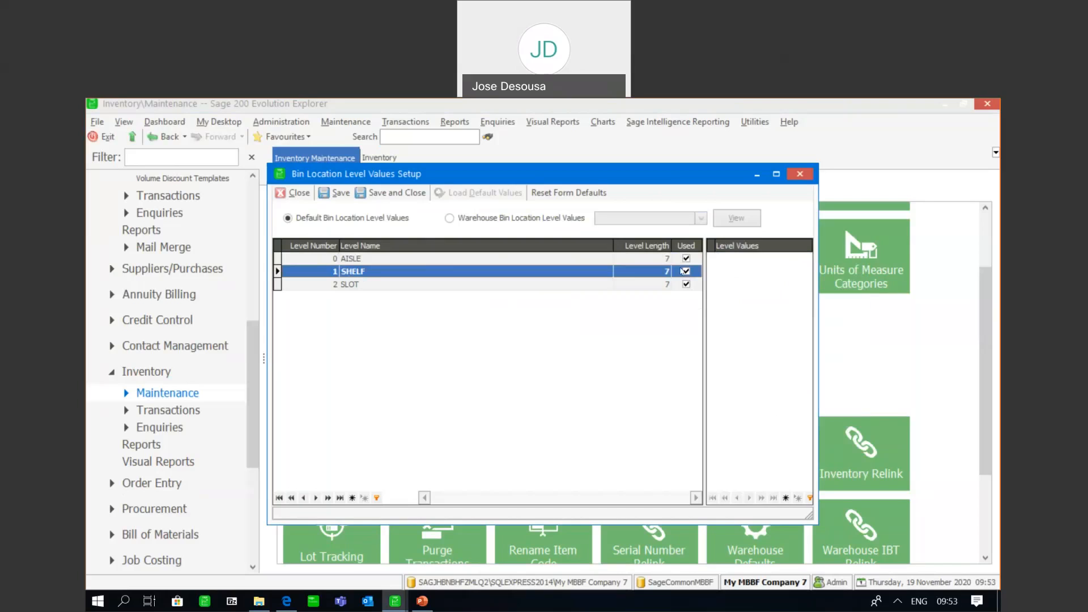
left_click(715, 258)
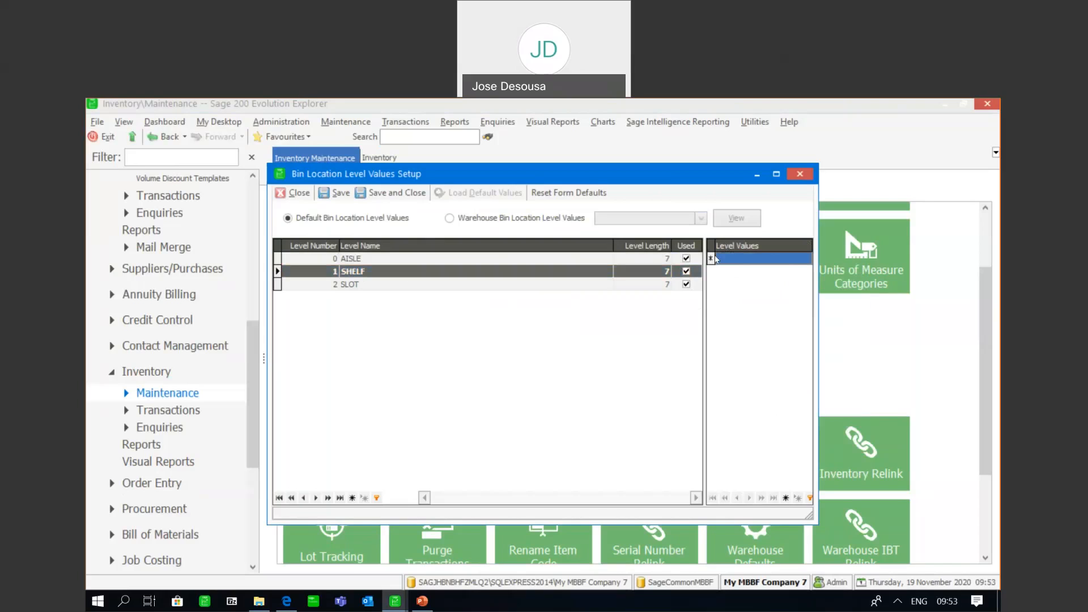
left_click(785, 261)
left_click(804, 259)
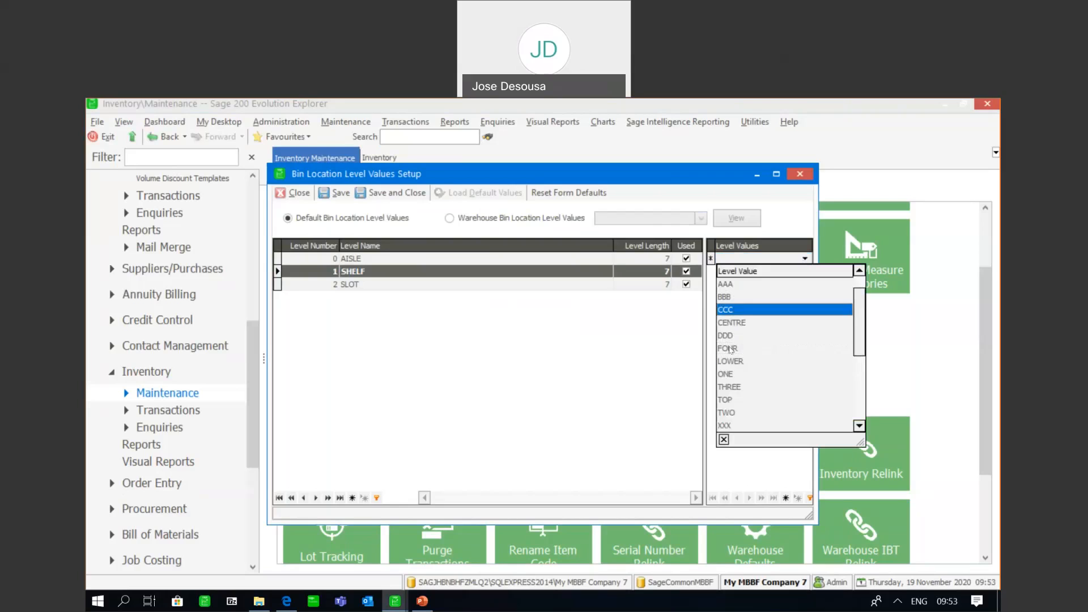
left_click(727, 399)
key("Return")
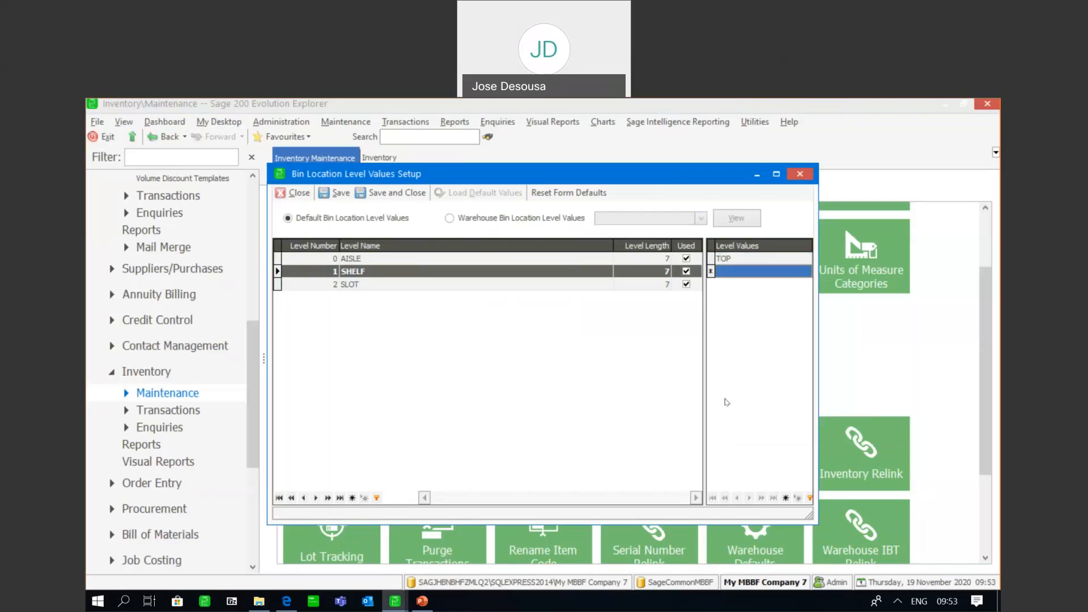
left_click(804, 272)
left_click(805, 271)
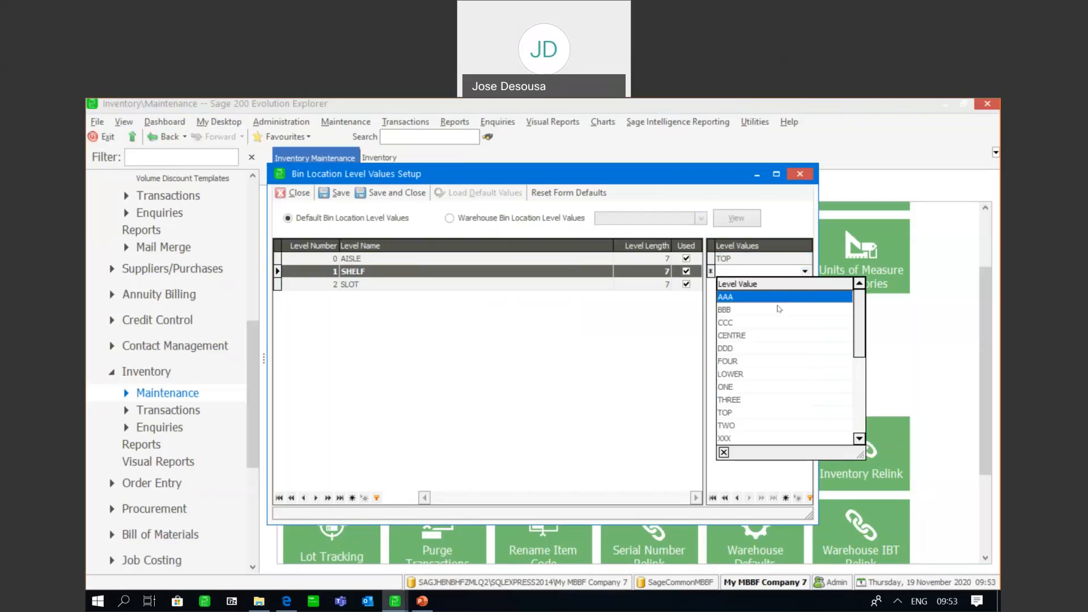
left_click(816, 336)
key("Return")
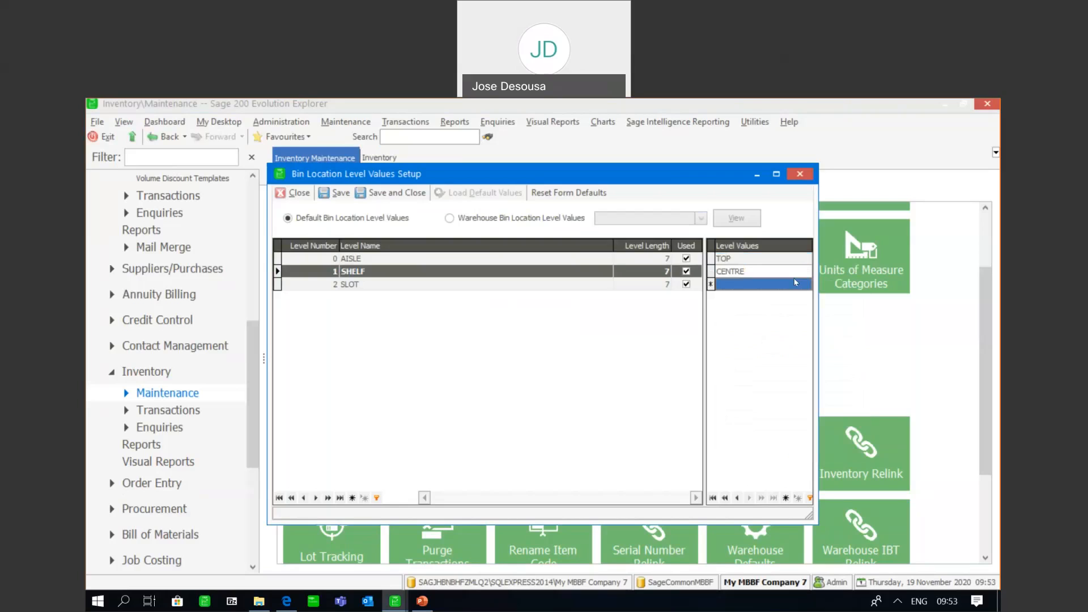
left_click(805, 284)
left_click(805, 285)
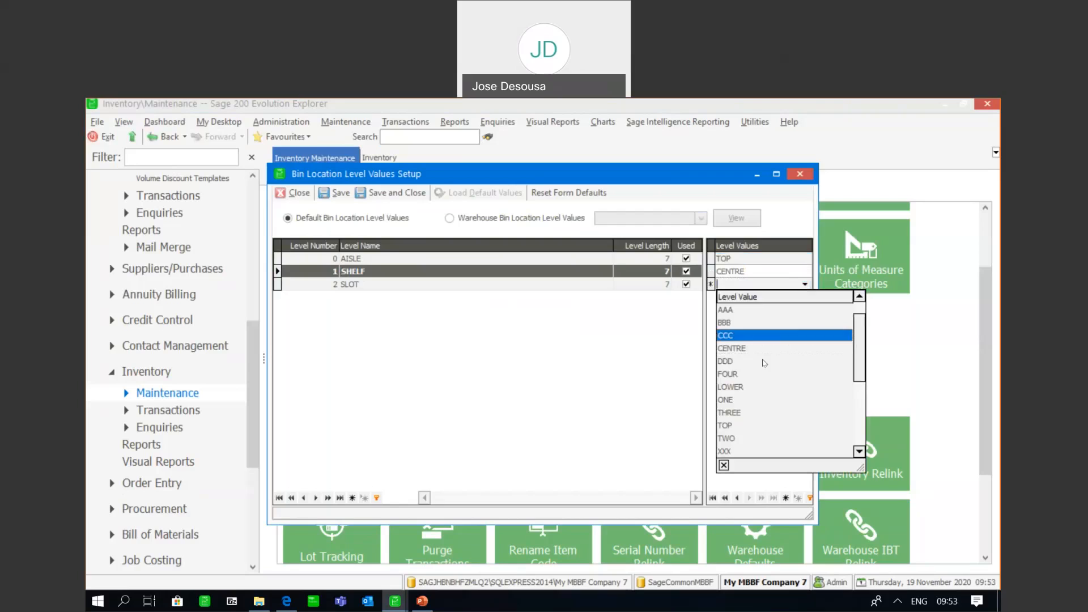
left_click(752, 387)
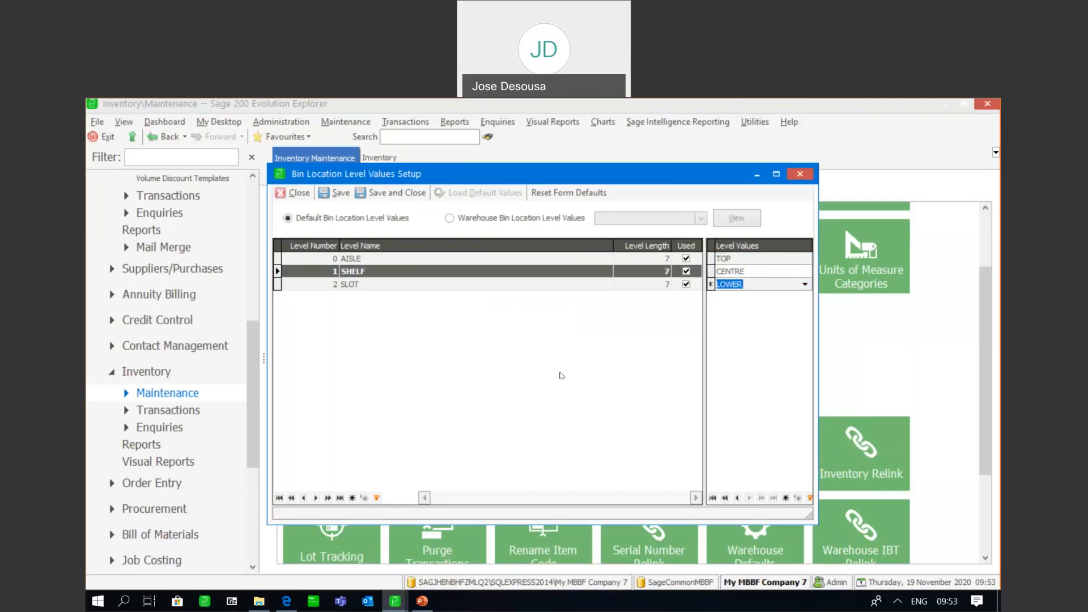
Assign the level values AAA, BBB, CCC and DDD to the default SLOT level
left_click(366, 286)
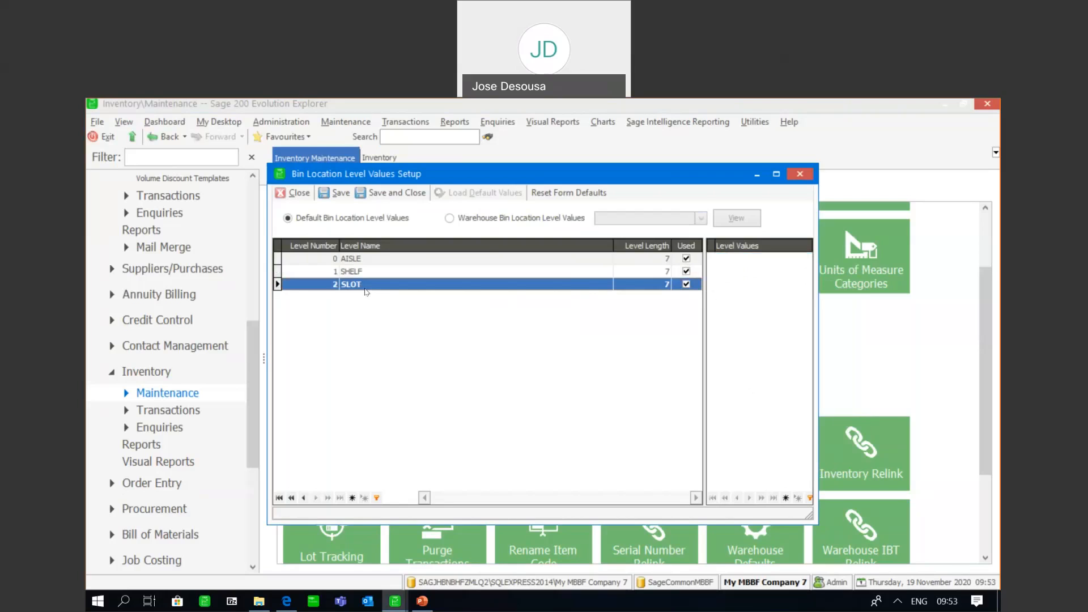
left_click(782, 256)
left_click(805, 258)
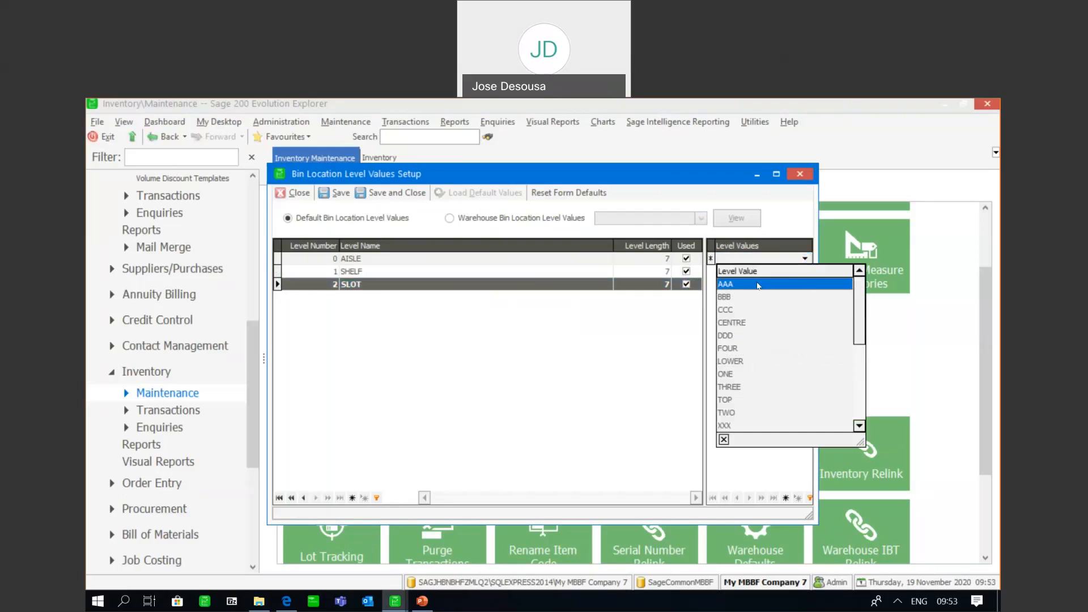
left_click(762, 285)
key("Down")
left_click(799, 272)
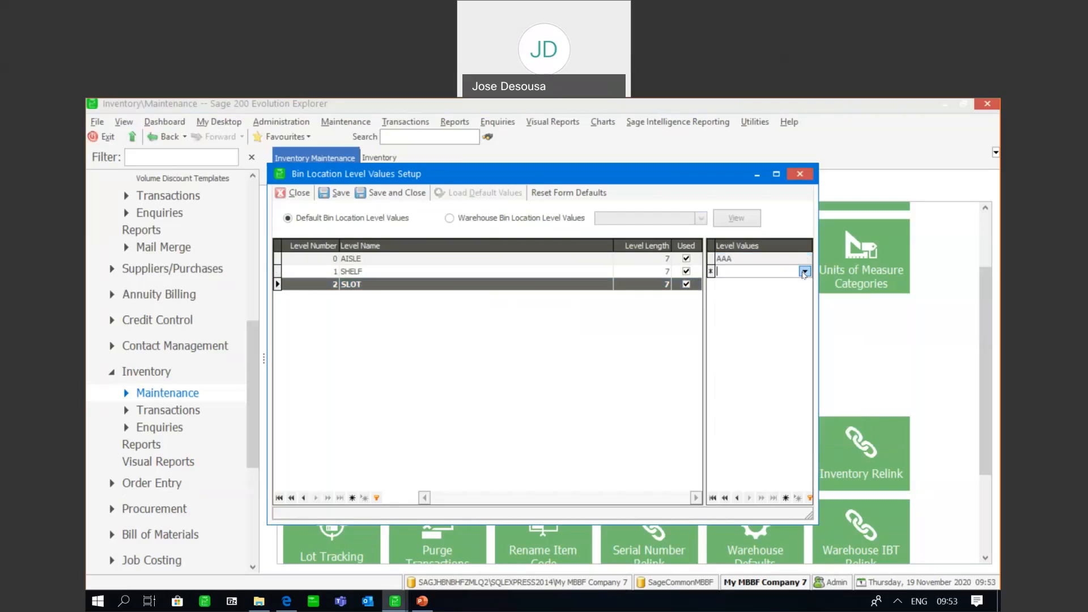
left_click(804, 272)
left_click(764, 309)
key("Down")
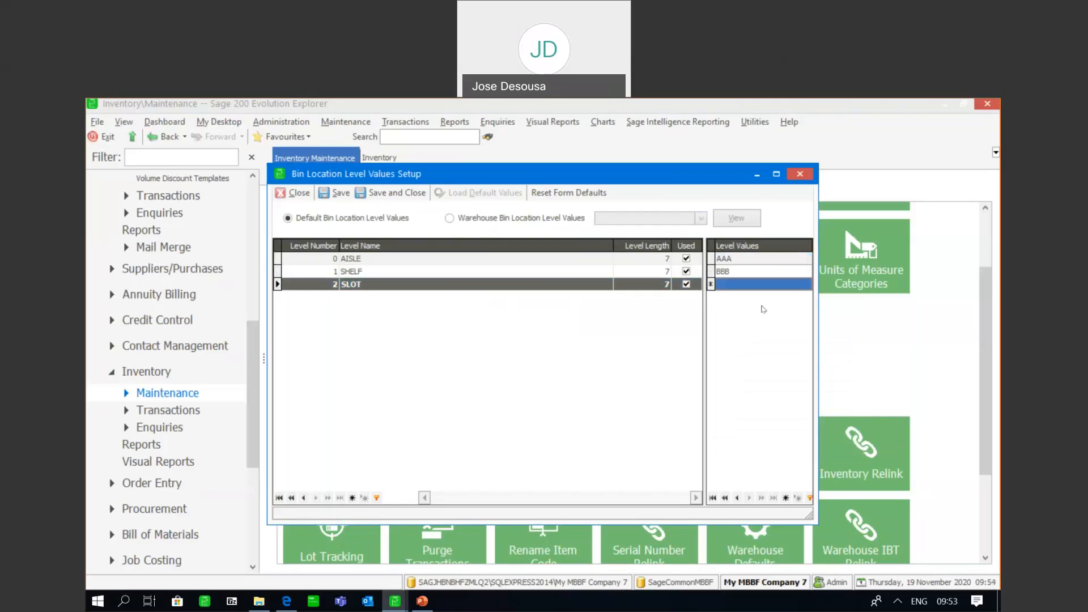
left_click(783, 285)
left_click(805, 283)
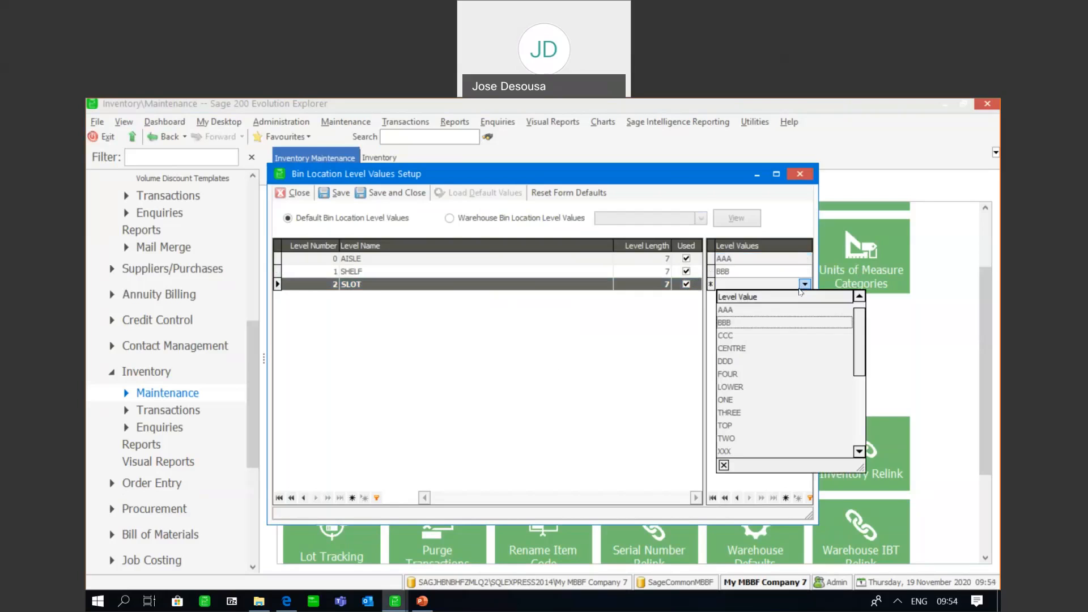
left_click(753, 335)
key("Down")
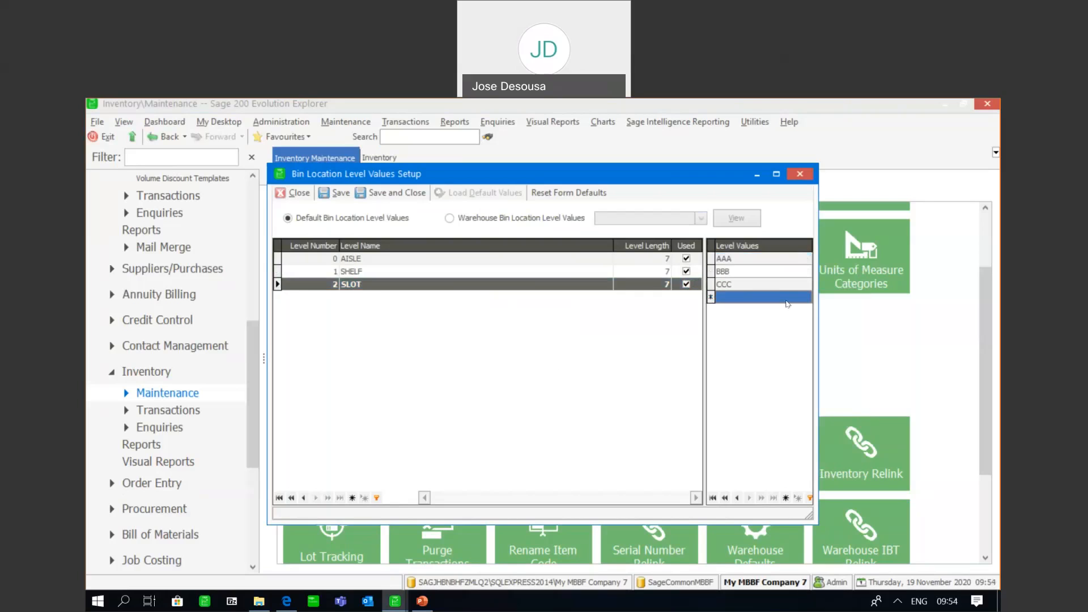
left_click(786, 296)
left_click(805, 296)
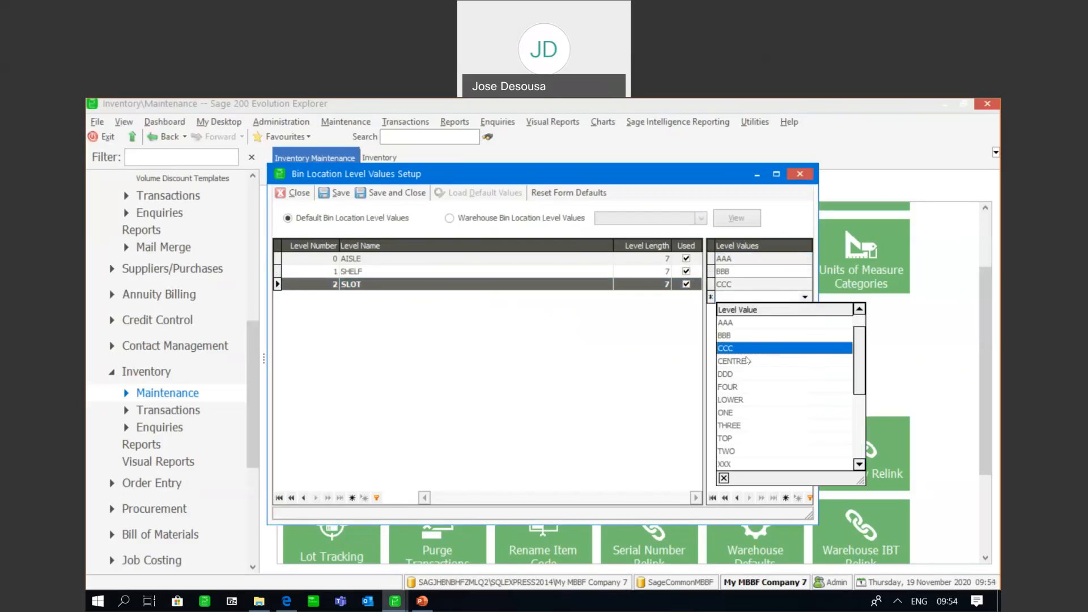
left_click(736, 373)
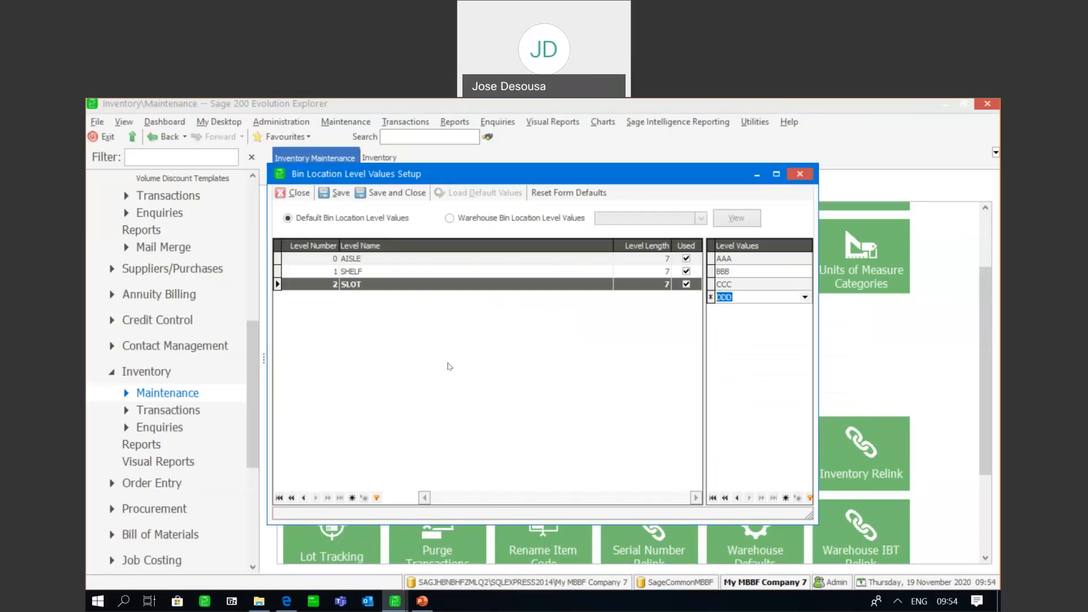
Review the values assigned to the AISLE, SHELF and SLOT levels, and save and close the level values setup
left_click(368, 260)
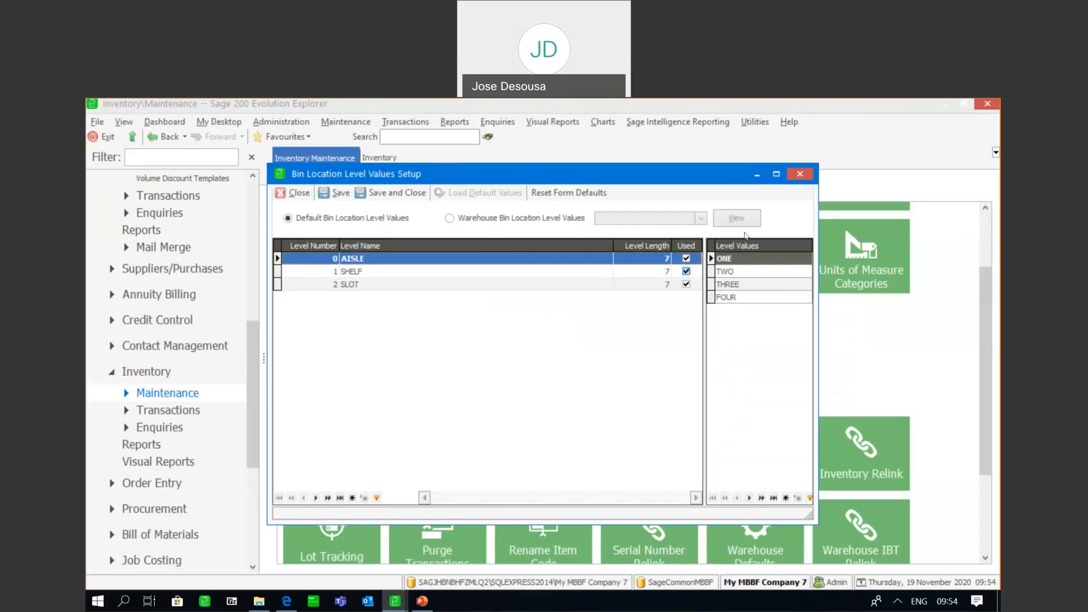
left_click(552, 275)
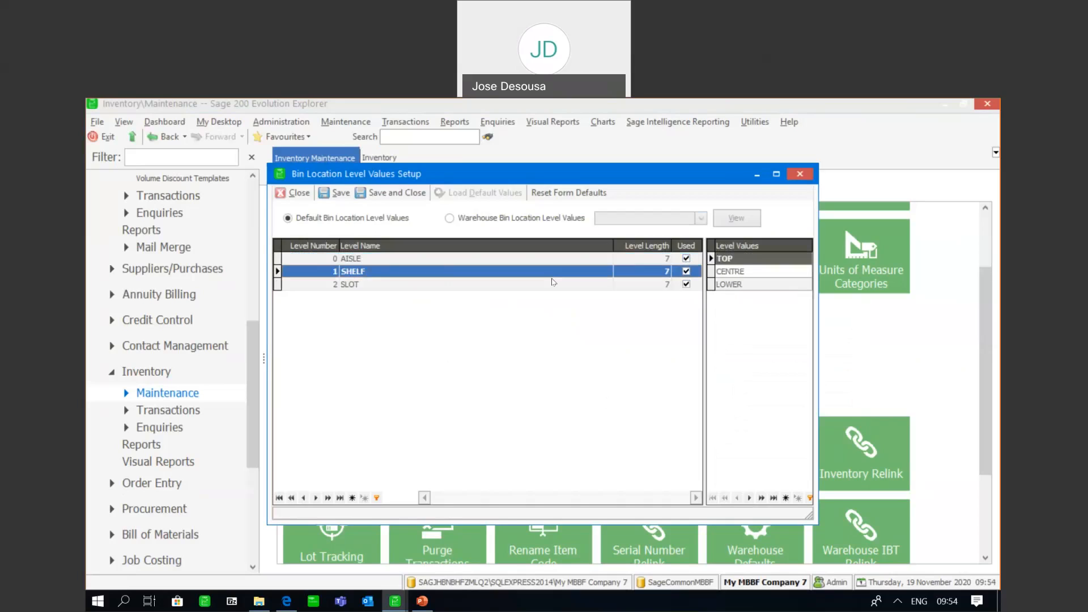
left_click(536, 284)
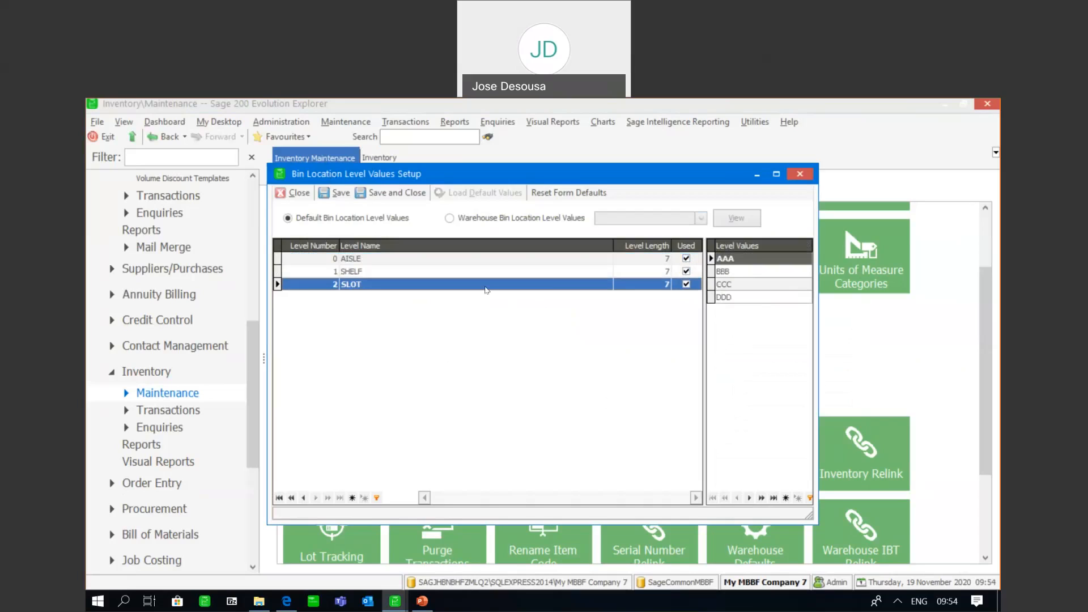
left_click(398, 193)
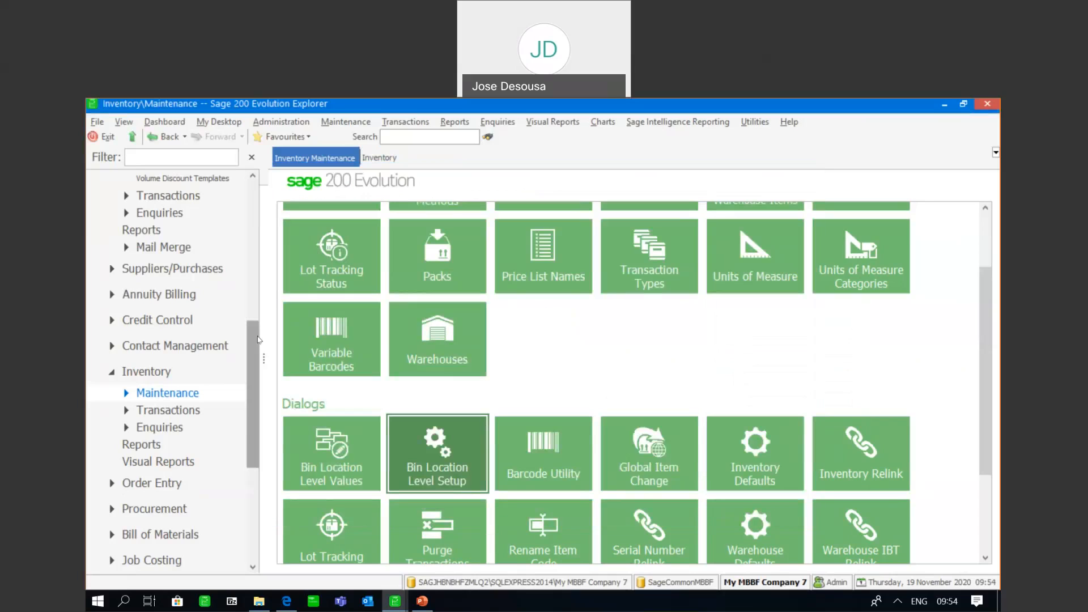
Open the inventory Warehouses list and start a new warehouse with the code CPT and the name CAPE TOWN
left_click_drag(258, 338, 256, 387)
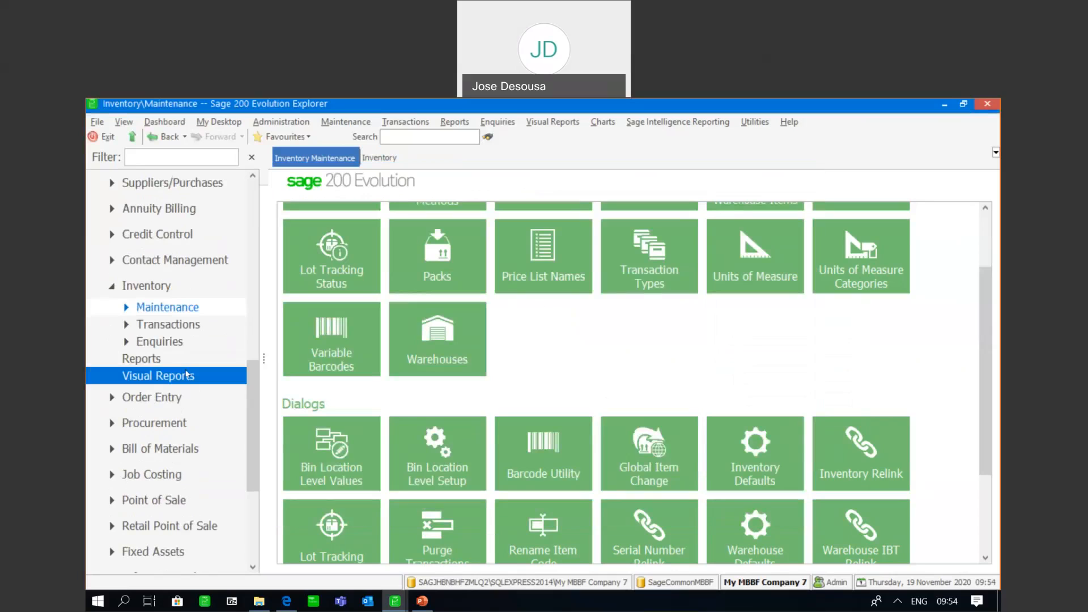
left_click(185, 324)
left_click_drag(986, 296, 1000, 389)
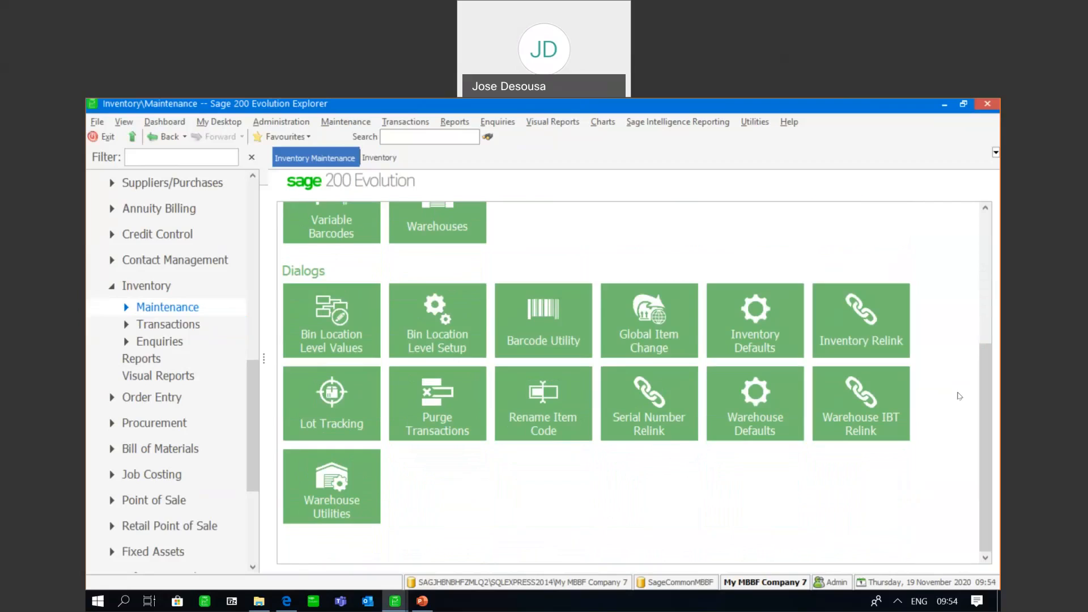
left_click(188, 312)
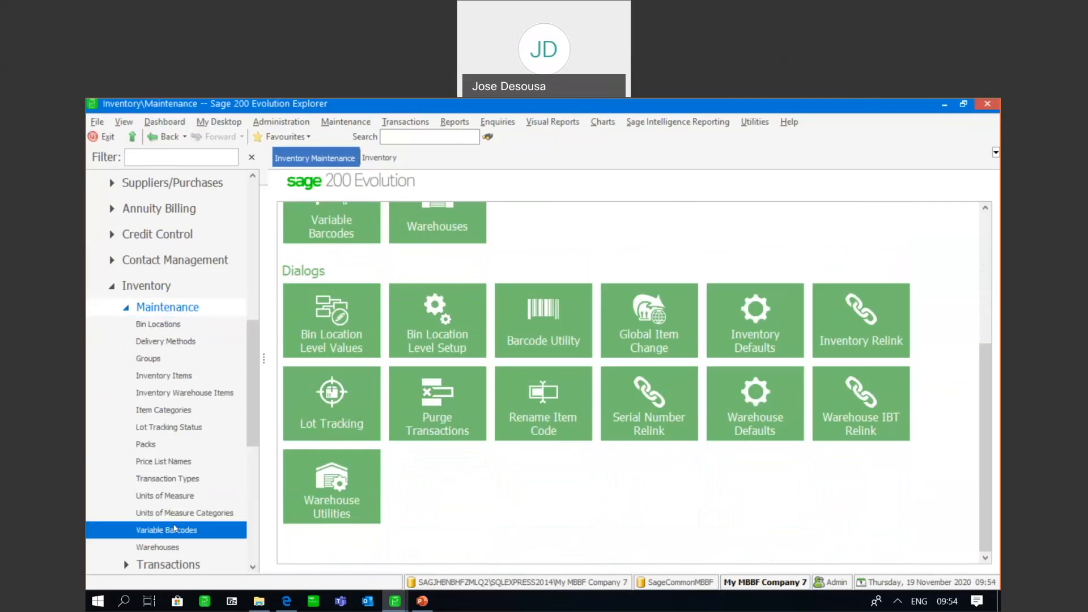
left_click(158, 547)
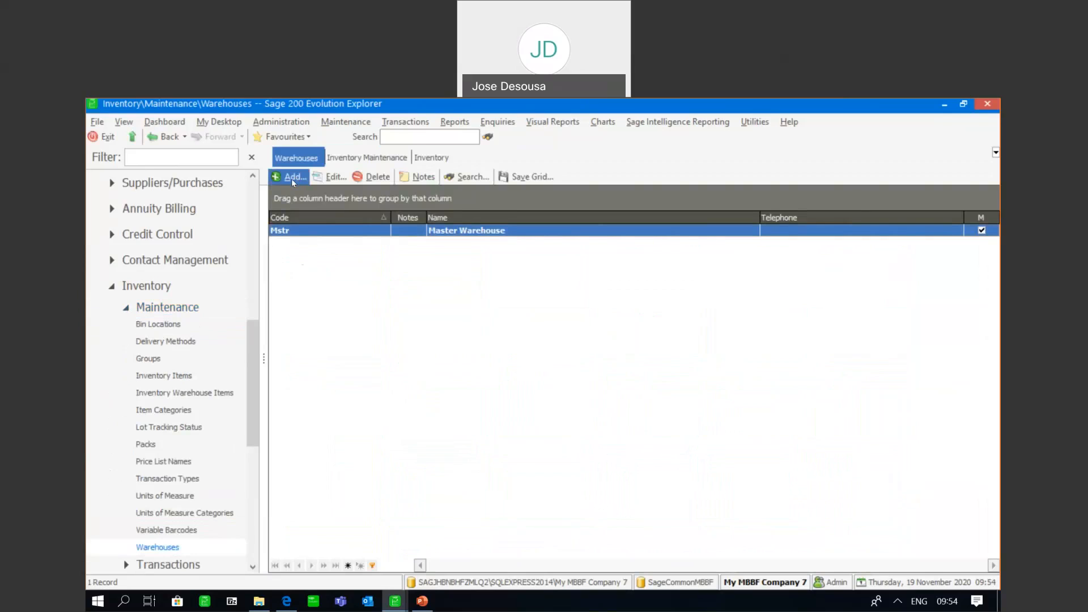
left_click(293, 179)
type("CPT")
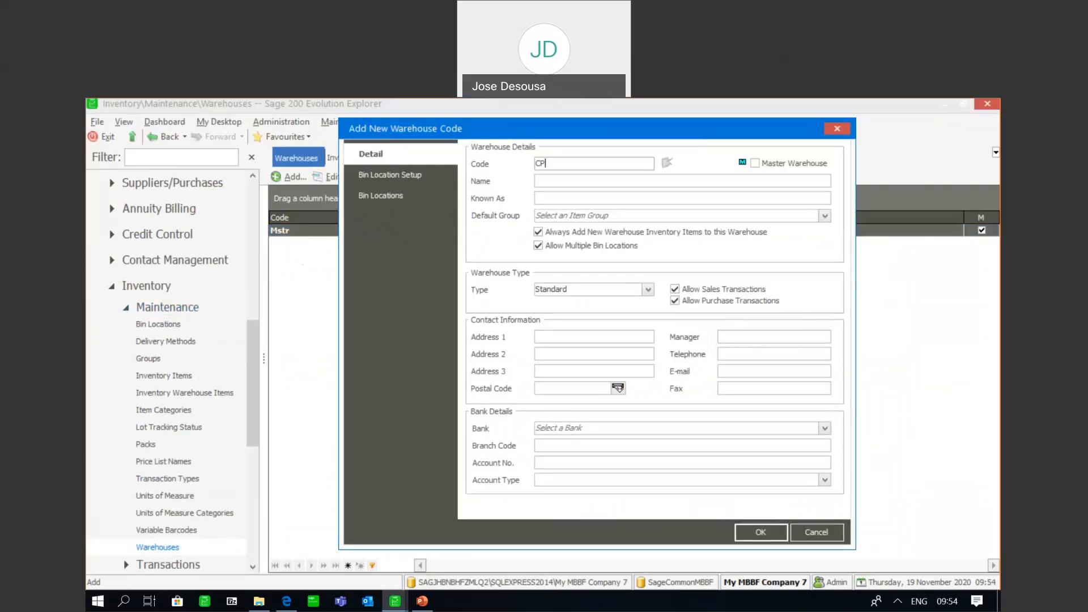
left_click(540, 176)
type("CAPE TOWN")
Start creating bin locations from the CPT warehouse's bin location setup, saving the record and adding all existing warehouse items to it
left_click(401, 178)
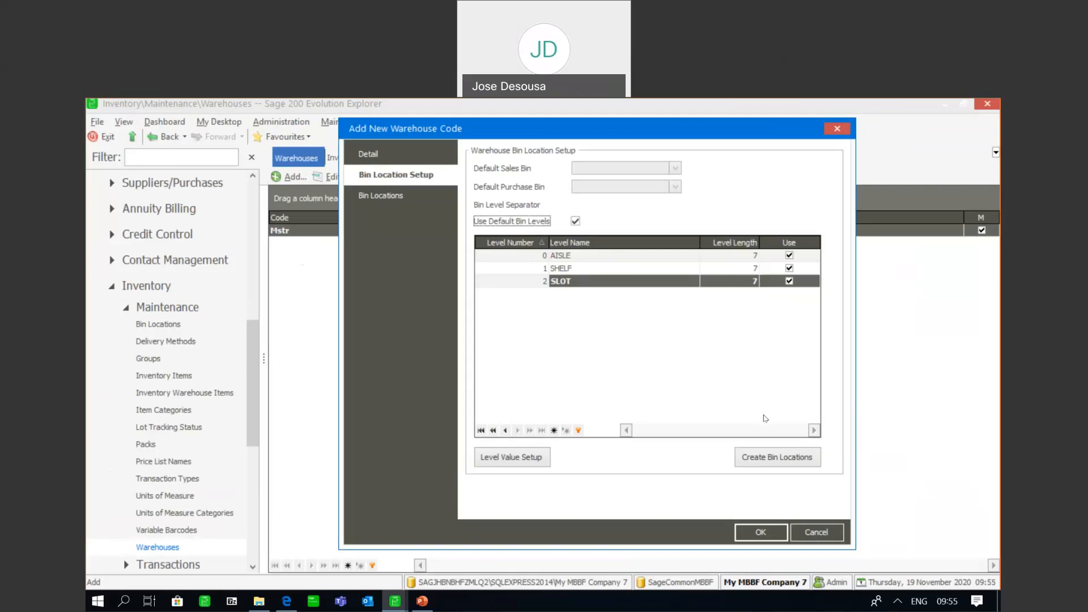
left_click(765, 459)
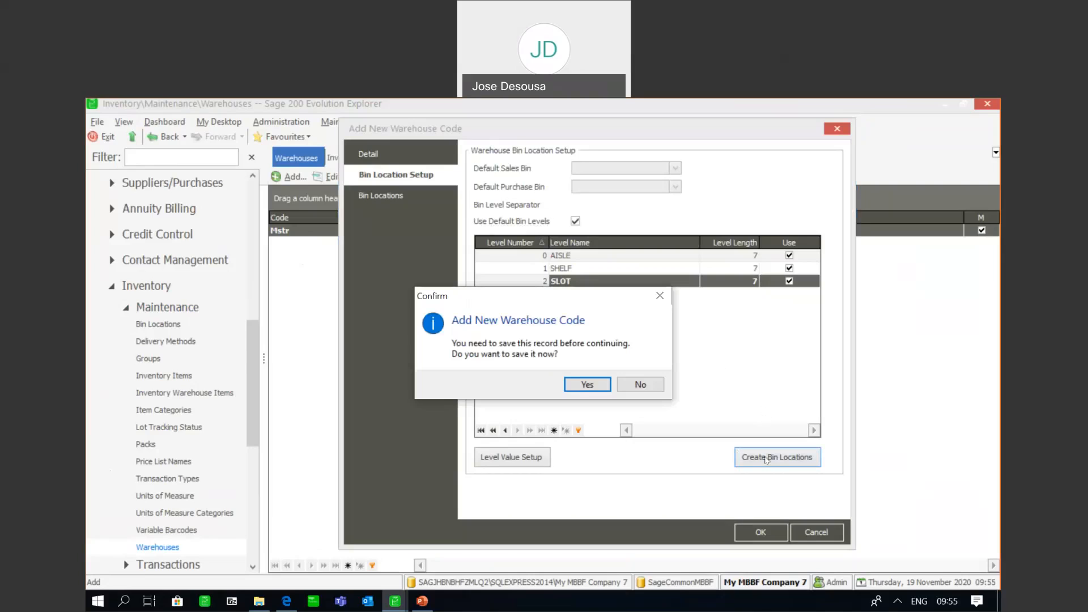
left_click(587, 387)
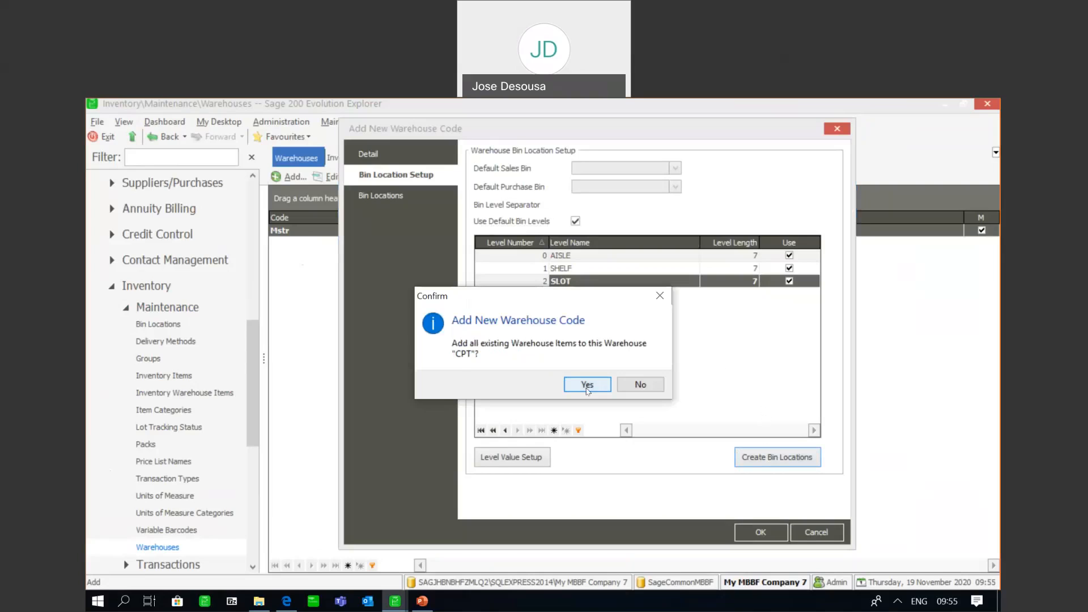
left_click(587, 385)
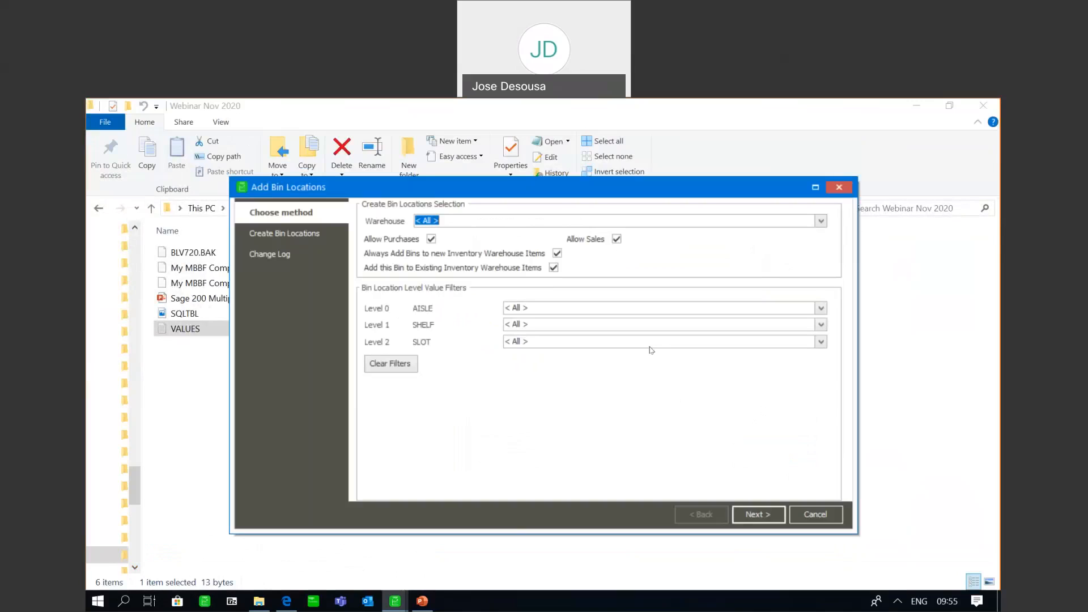
Check the warehouse choices and the AISLE, SHELF and SLOT value filters for the new bin locations, leaving each at All
left_click(821, 221)
left_click(489, 437)
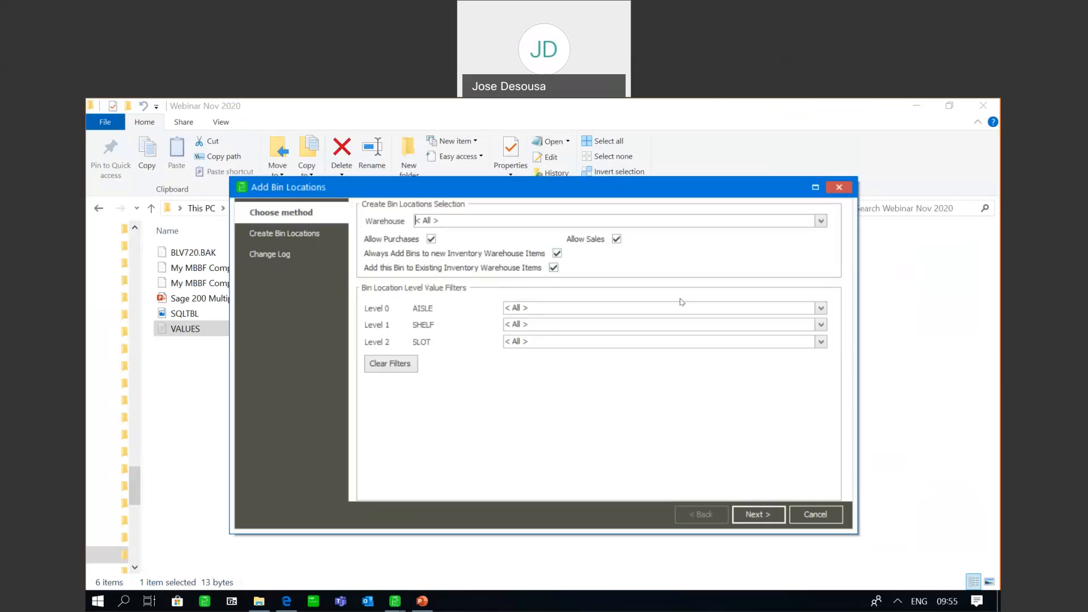
left_click(819, 309)
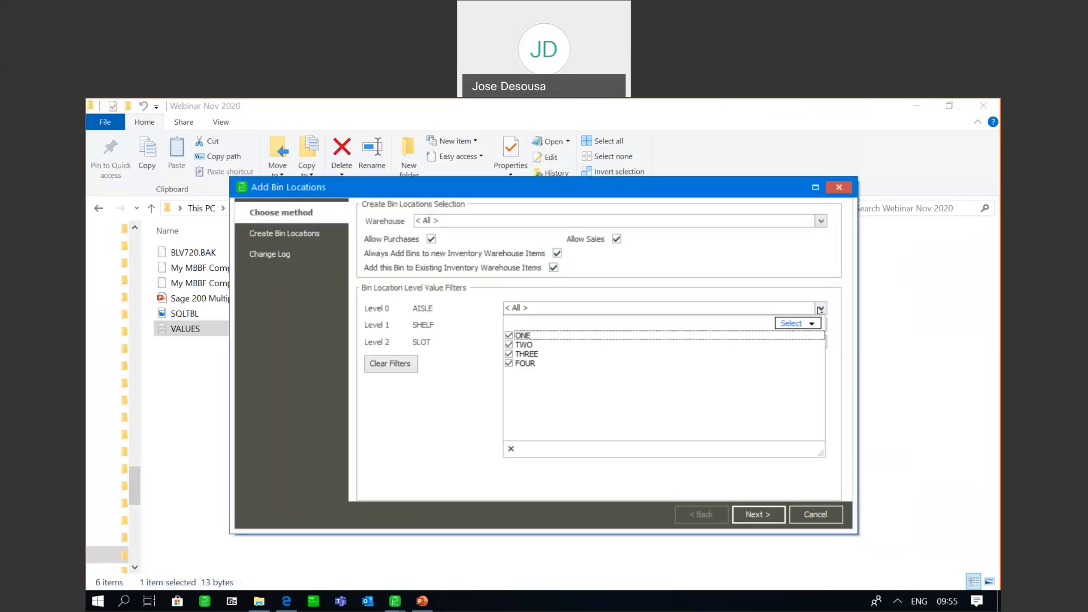
left_click(793, 307)
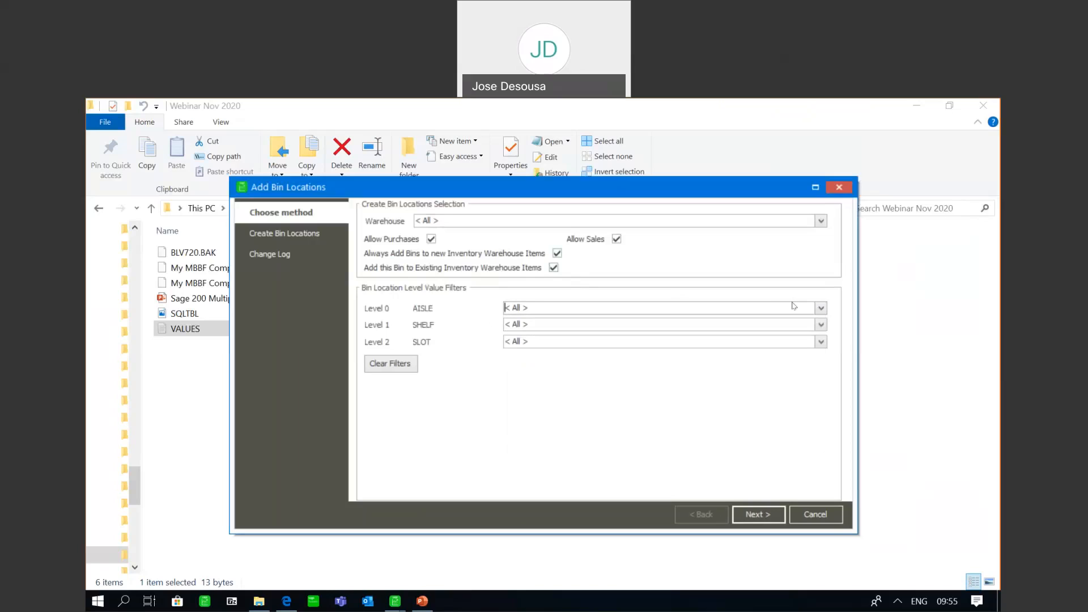
left_click(819, 325)
left_click(435, 468)
left_click(821, 343)
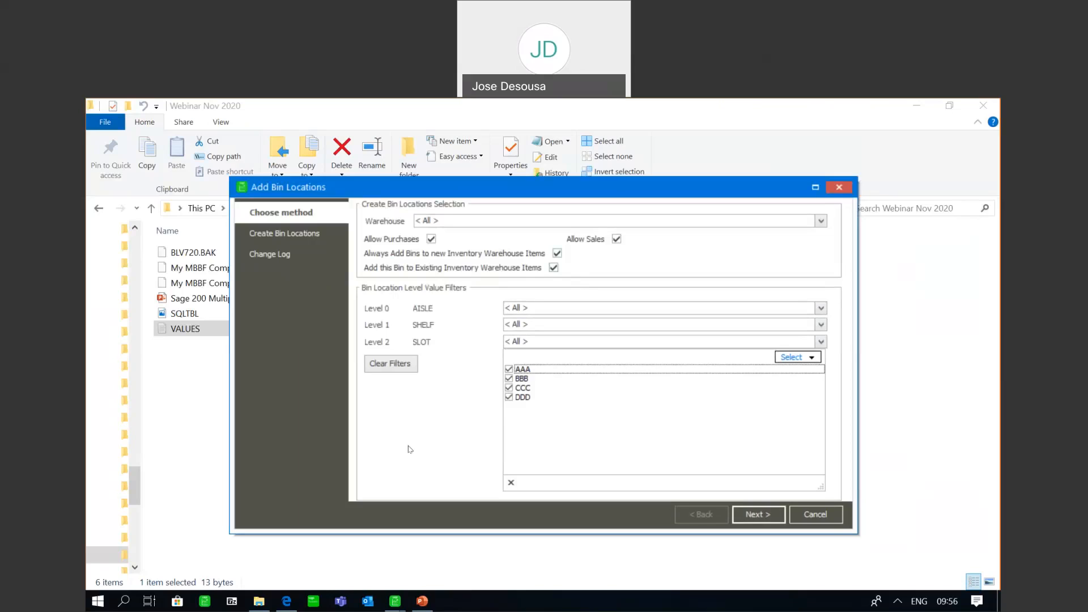
left_click(477, 321)
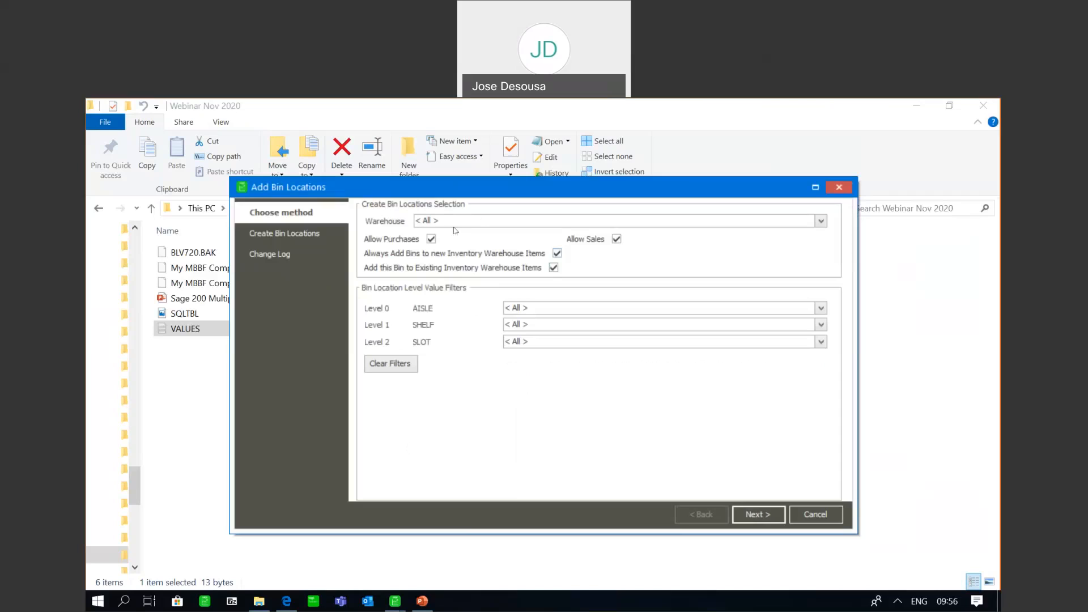
Create the bin locations for every AISLE, SHELF and SLOT combination in CPT, checking the proposed list and the change log before finishing
left_click(757, 513)
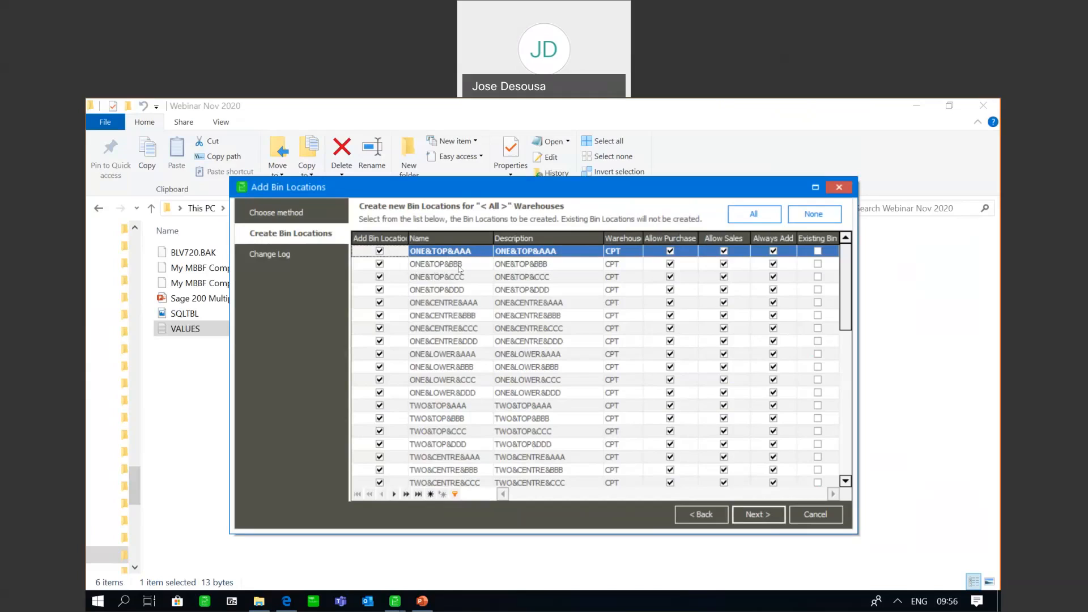
left_click_drag(848, 289, 843, 451)
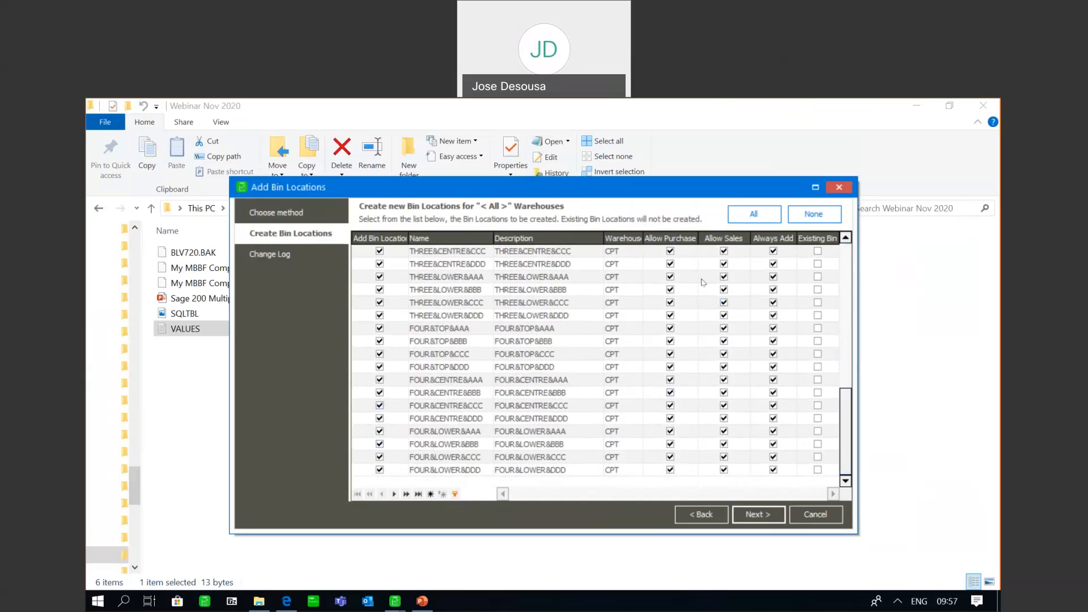
left_click(671, 252)
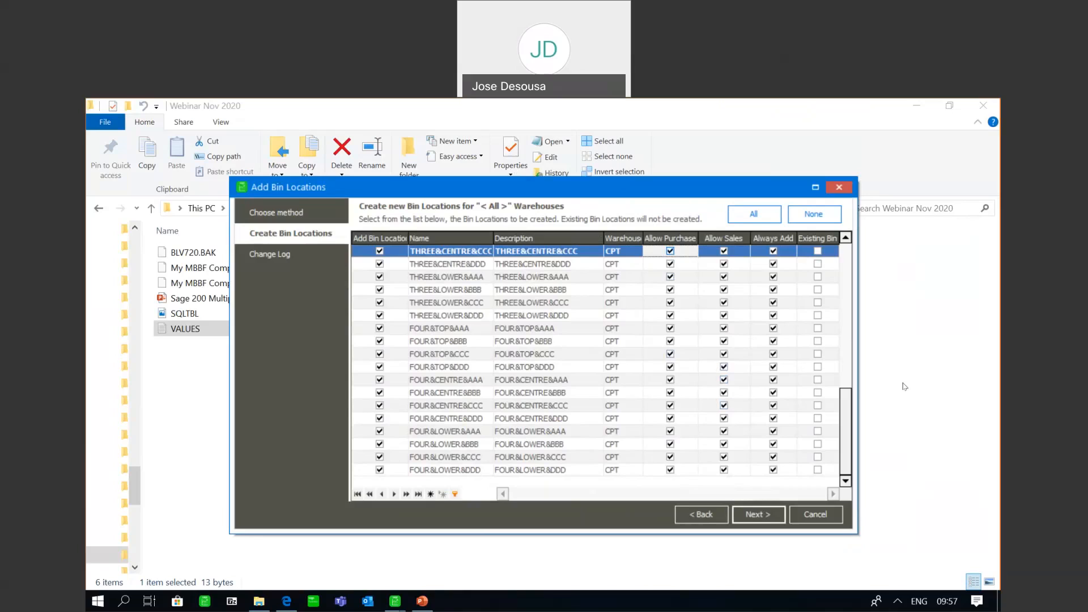
left_click_drag(844, 428, 848, 347)
left_click(752, 518)
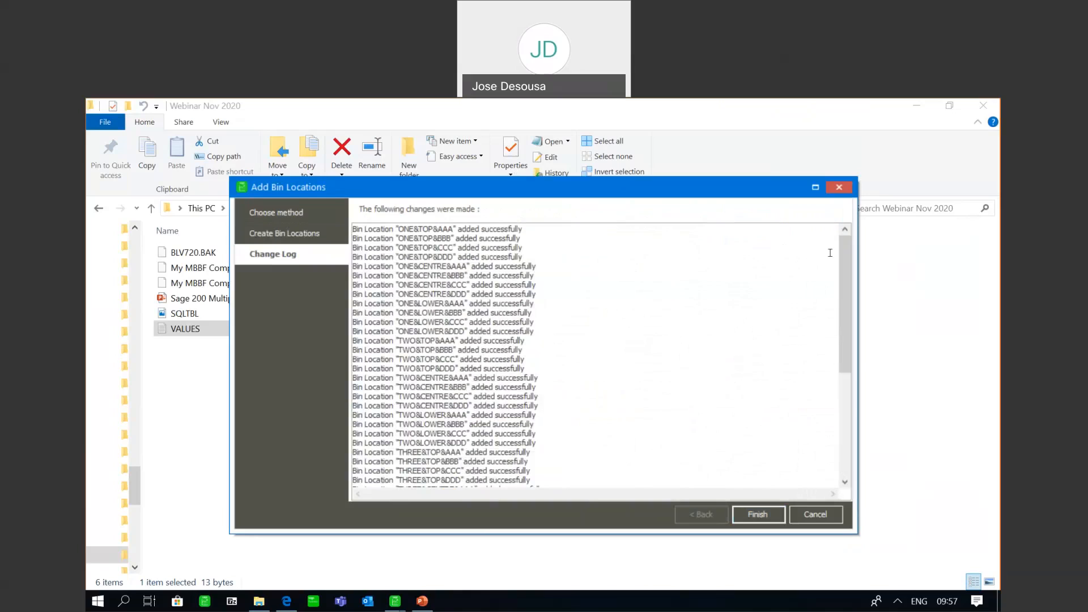
left_click_drag(844, 256, 839, 391)
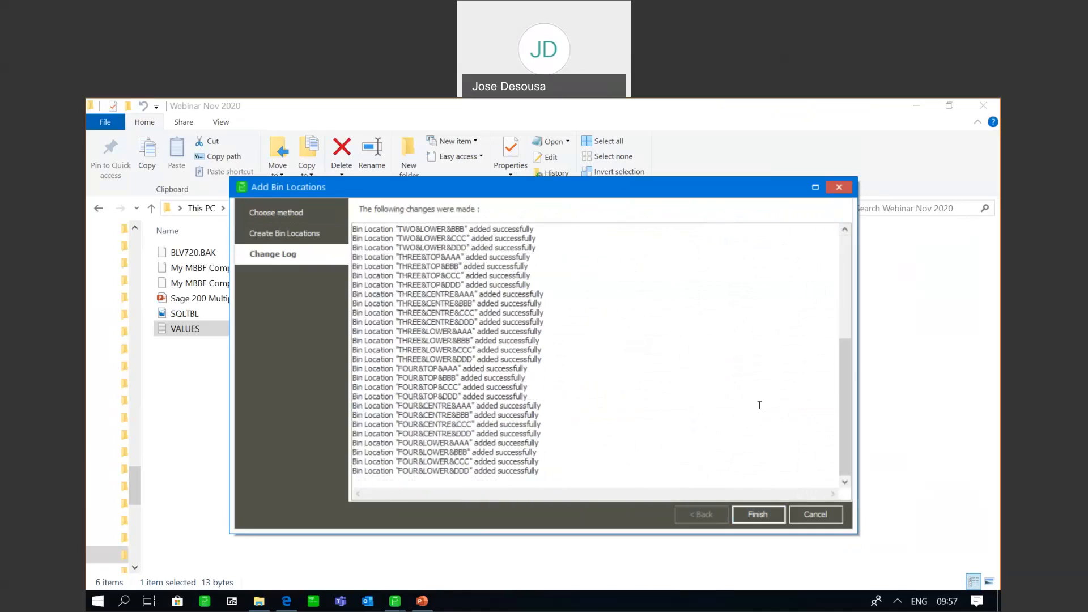
left_click(751, 515)
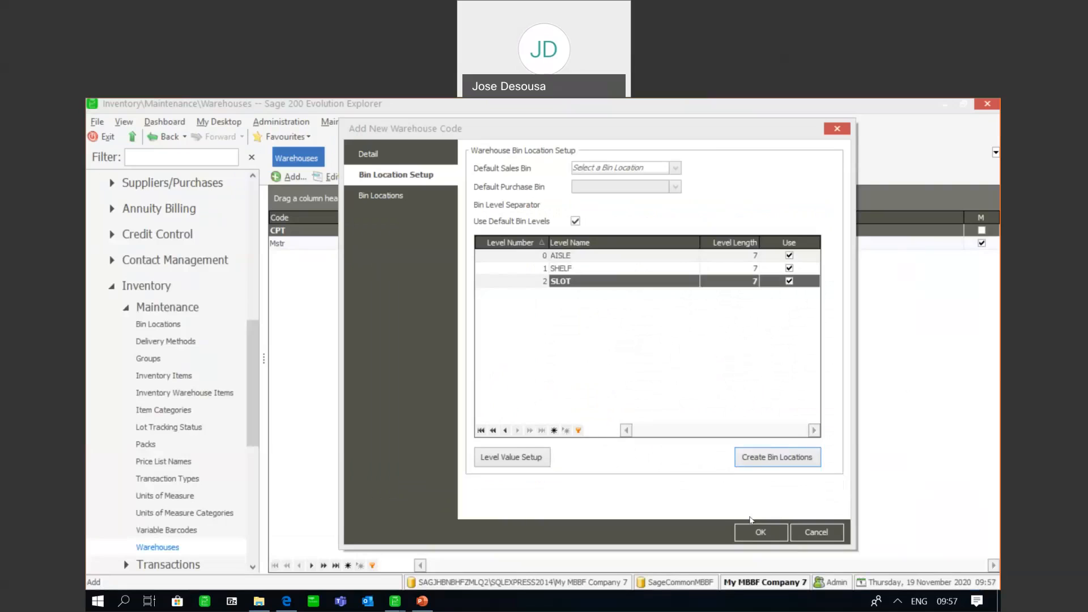
Review the CPT warehouse's bin locations and default bin setup, and save the warehouse
left_click(395, 200)
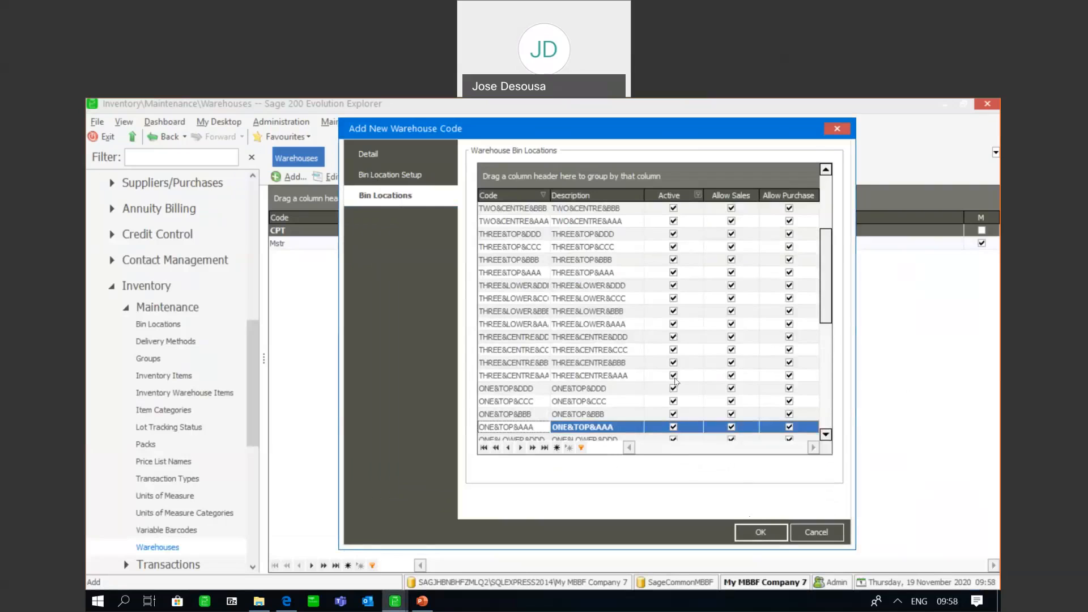
left_click(420, 182)
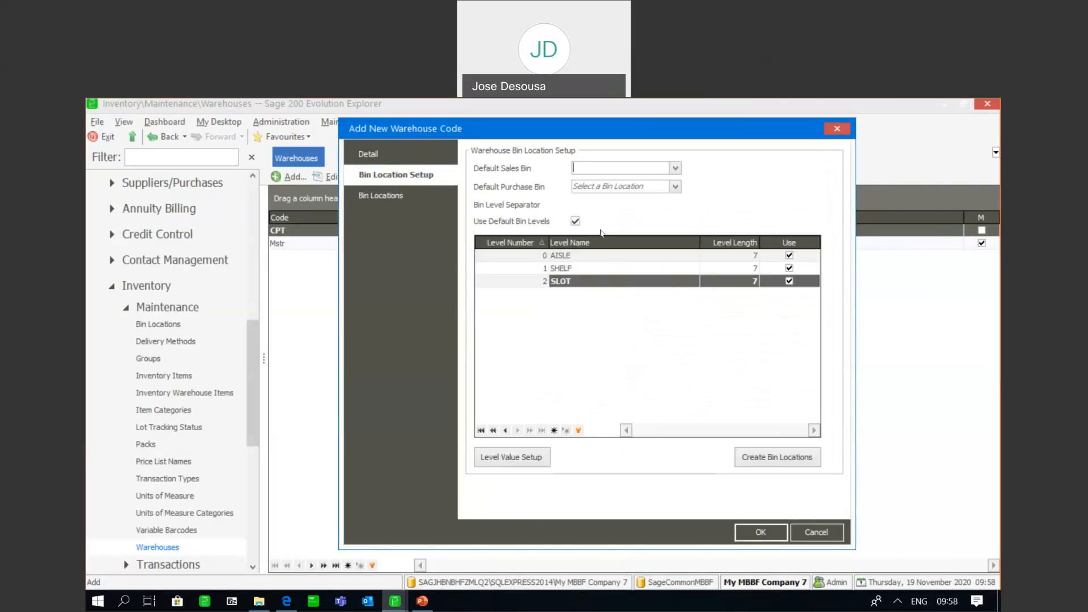
left_click(756, 533)
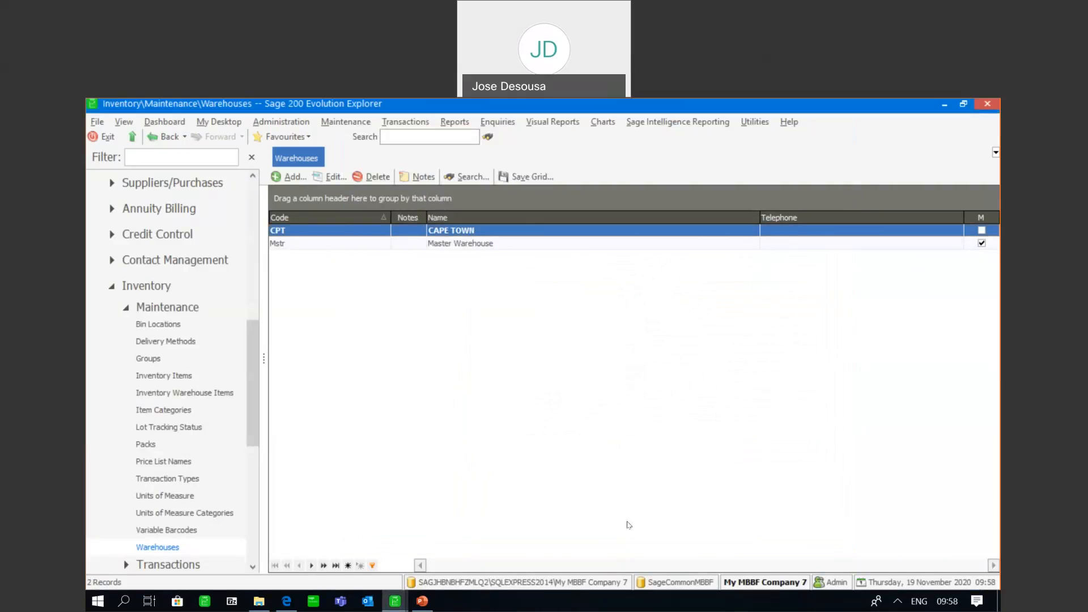
Start a new inventory item with the simple code HWLSW200
left_click_drag(257, 359, 257, 385)
left_click(164, 276)
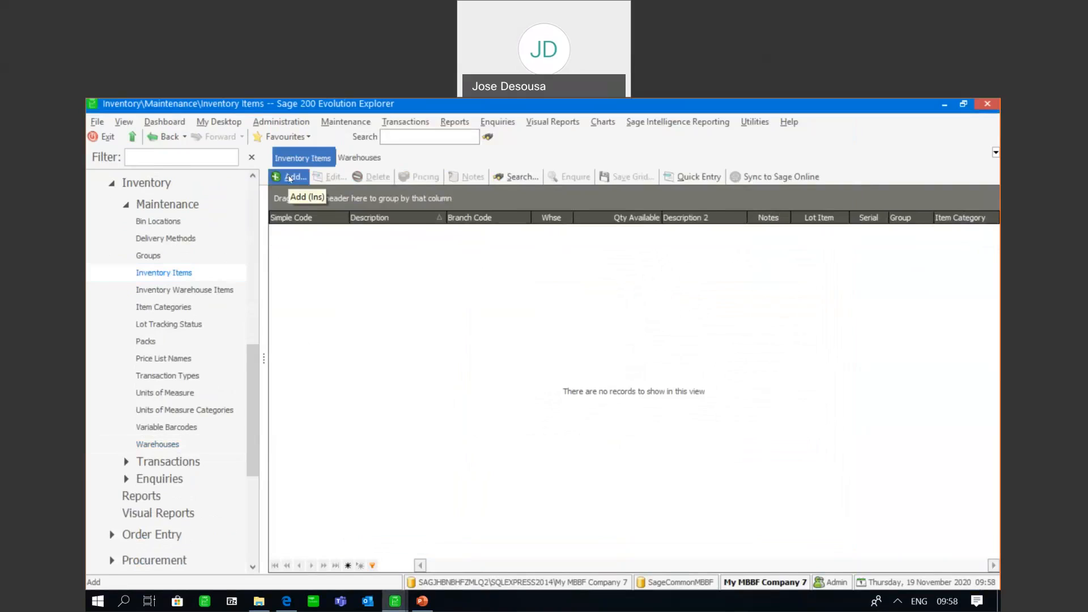
left_click(290, 179)
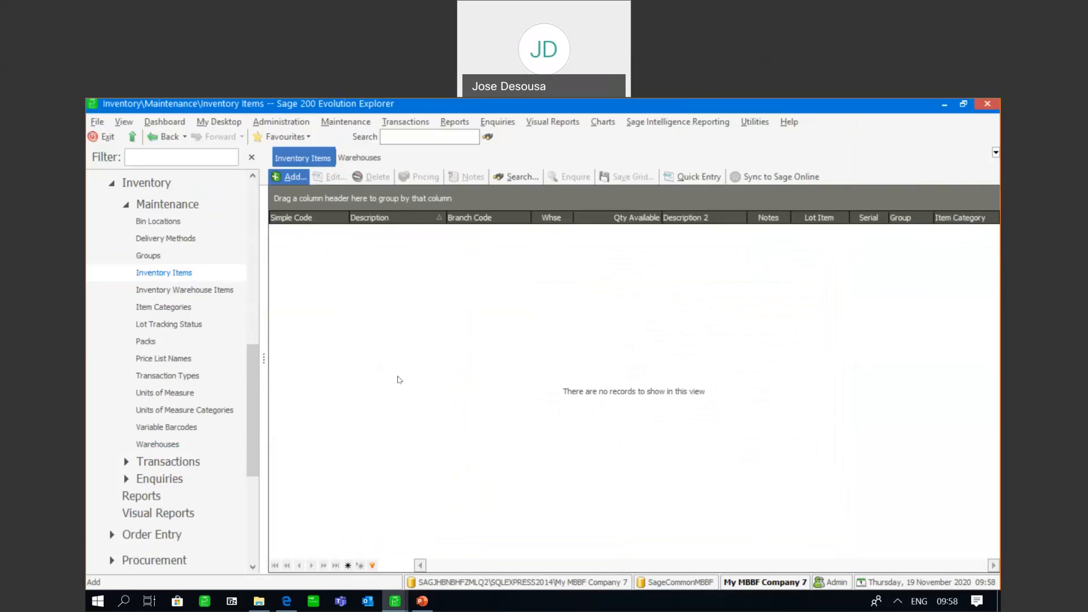
type("H")
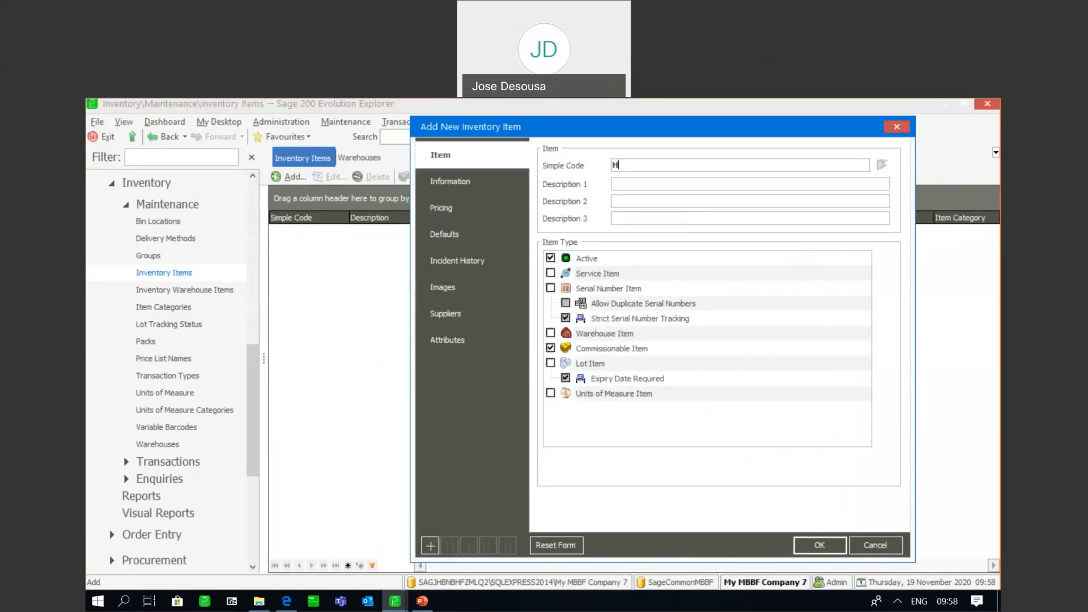
type("WLSW200")
Describe the item as HAND WASH LAVENDER and make it a warehouse item
left_click(649, 182)
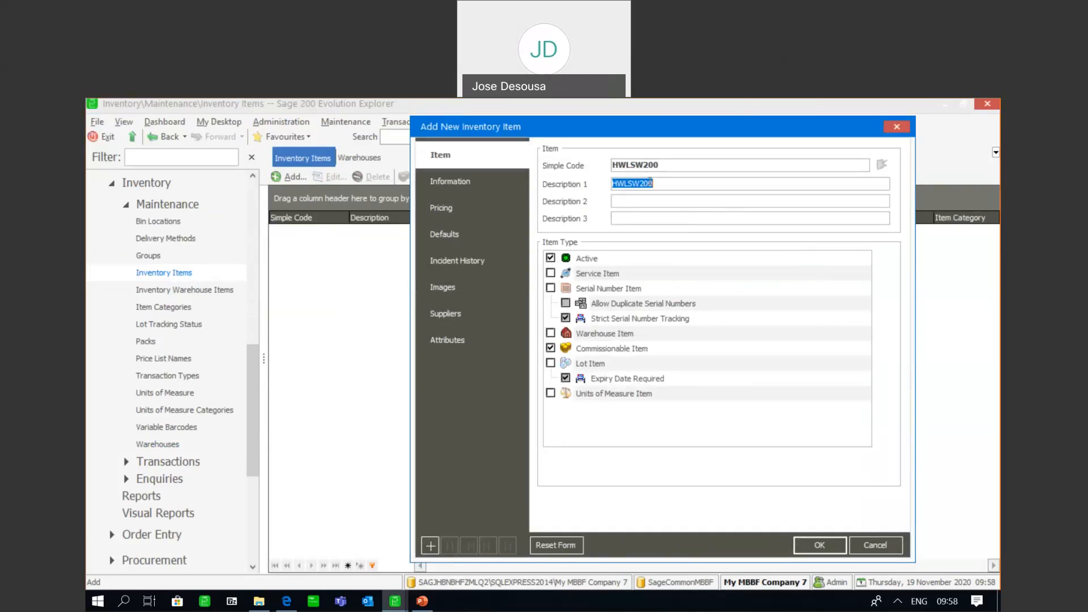
type("HAND WASH LAVENDER")
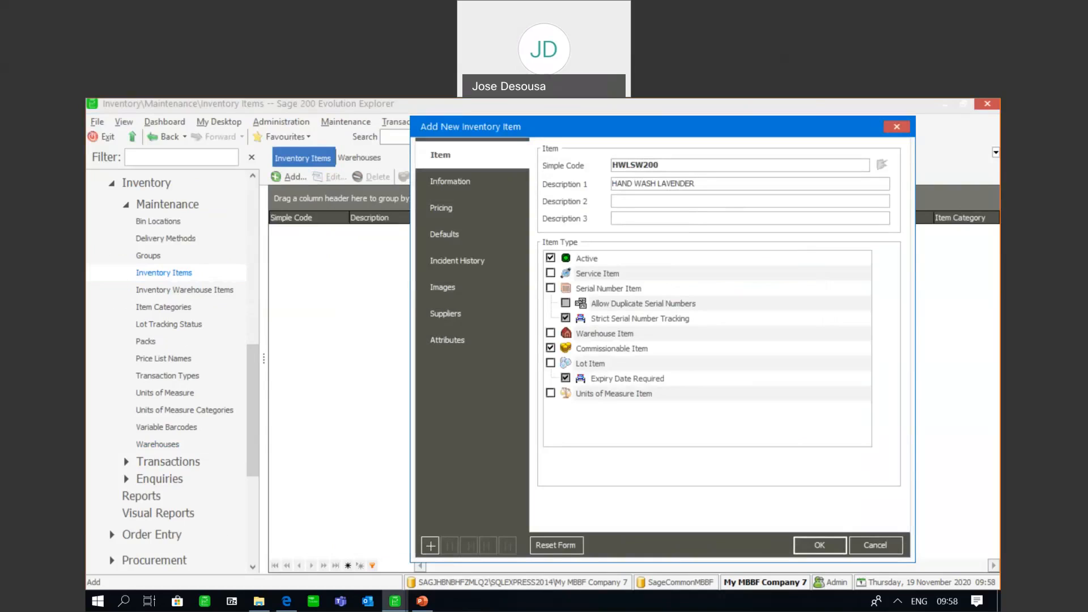
left_click(550, 333)
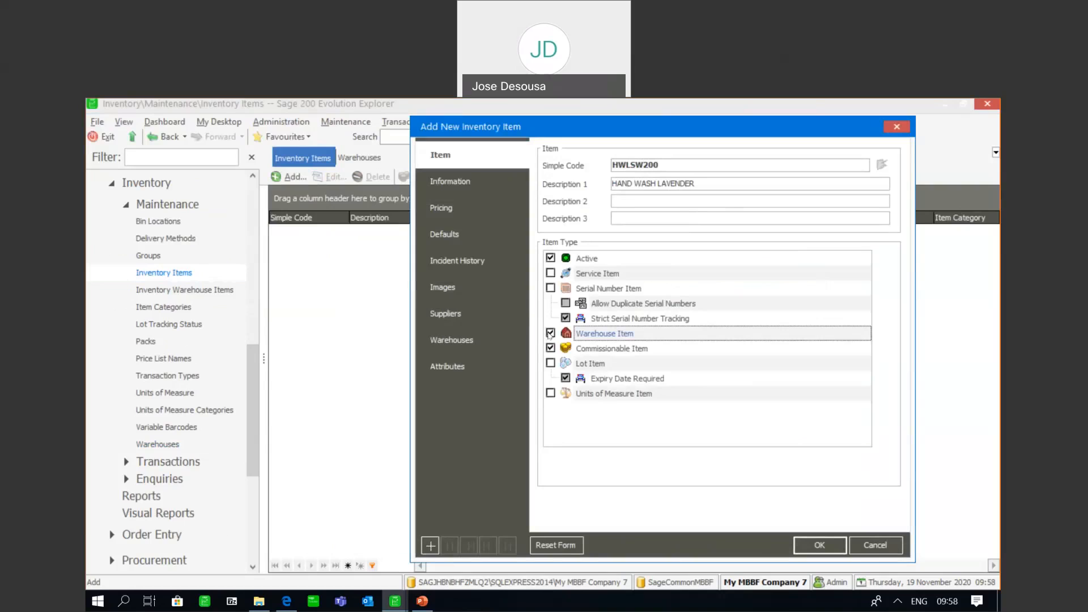
Edit the item's CPT warehouse details, saving the item record, and open its multiple bin locations
left_click(469, 343)
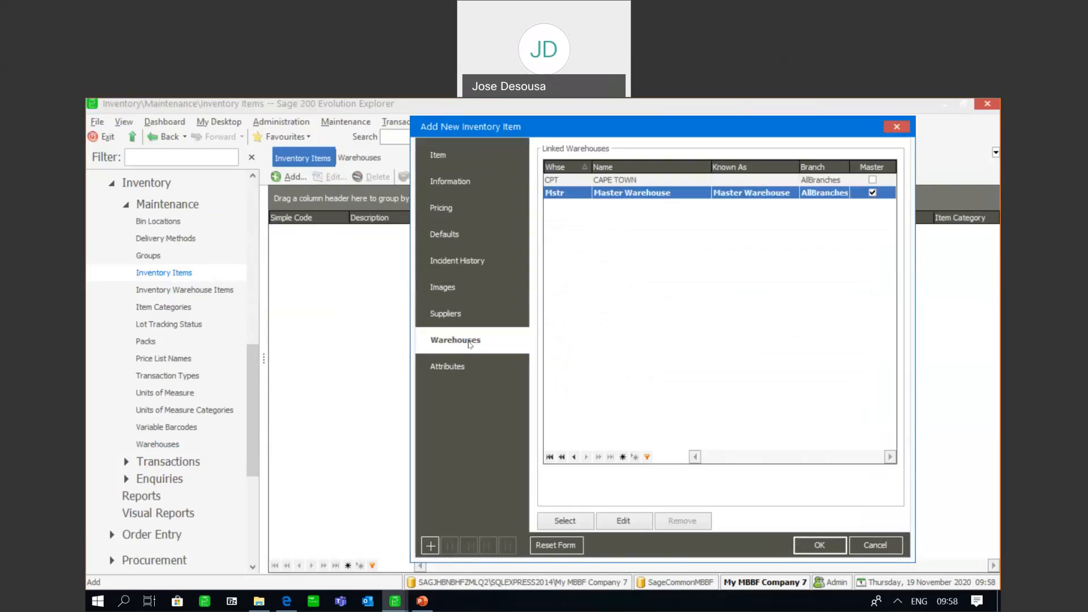
left_click(557, 180)
left_click(614, 527)
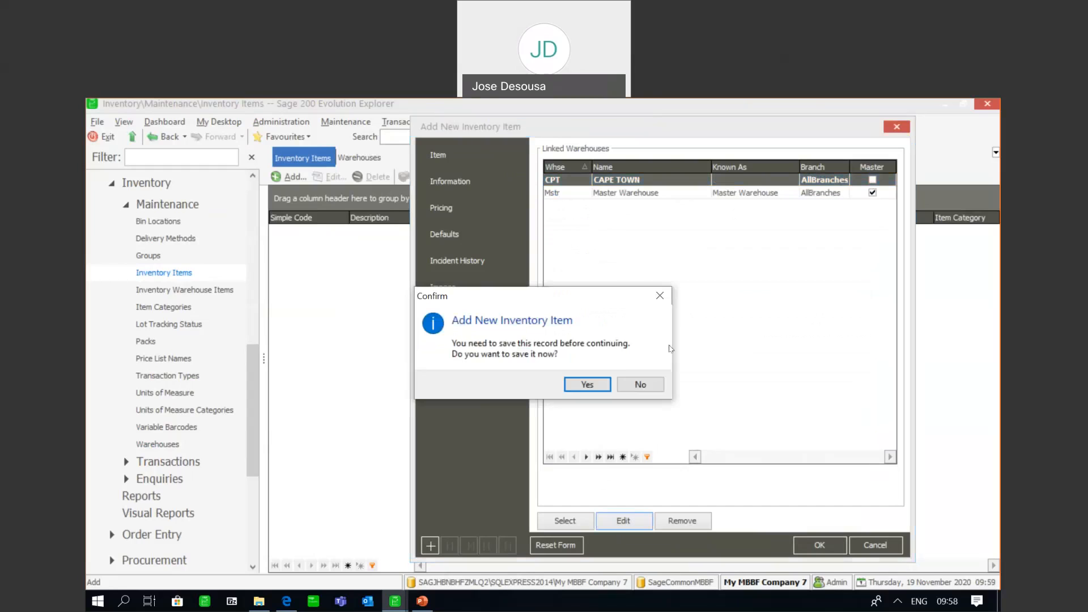
left_click(604, 385)
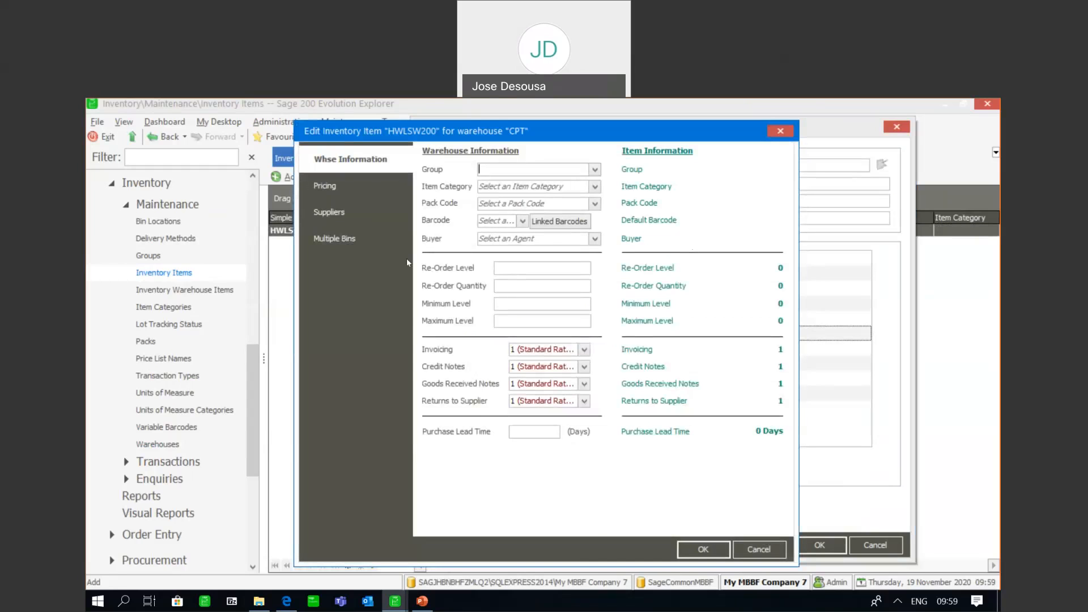
left_click(352, 246)
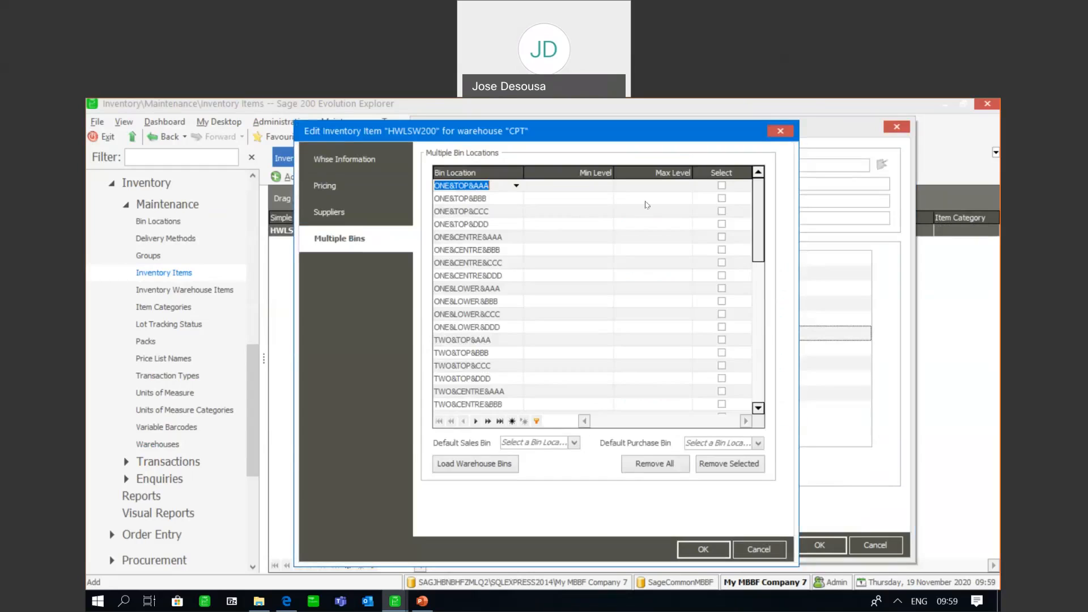
Remove all bin locations from the item in CPT and load the warehouse bins again
left_click(722, 197)
left_click(721, 211)
left_click(721, 224)
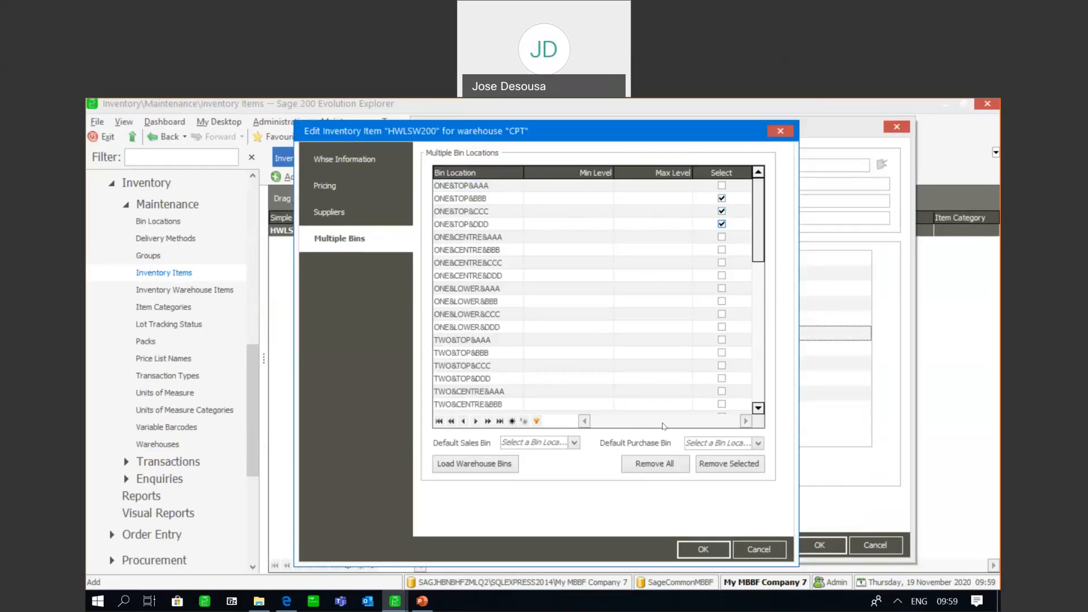
left_click(648, 464)
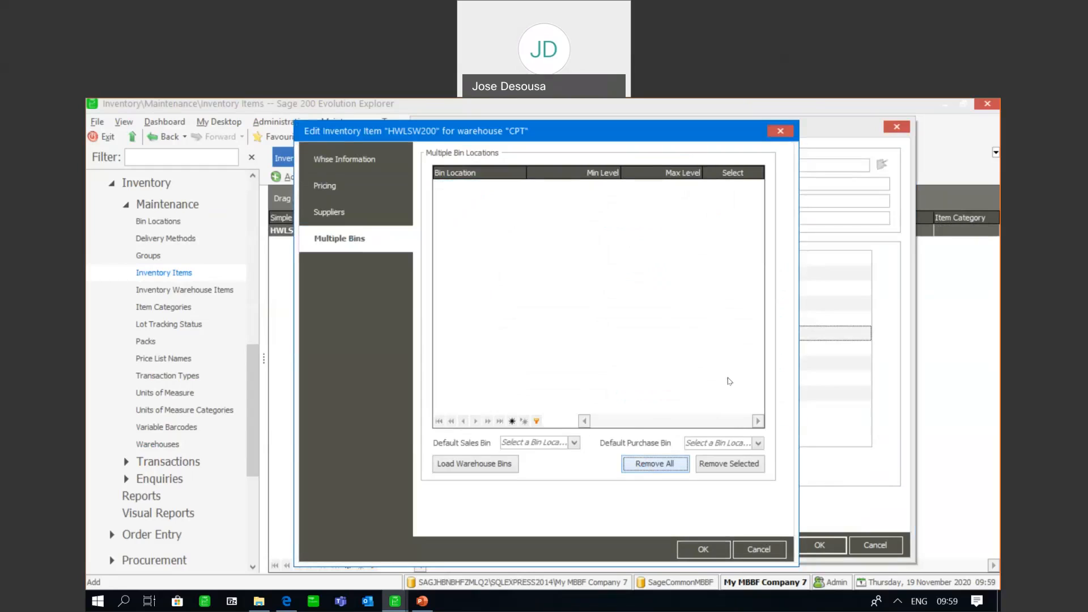
left_click(475, 464)
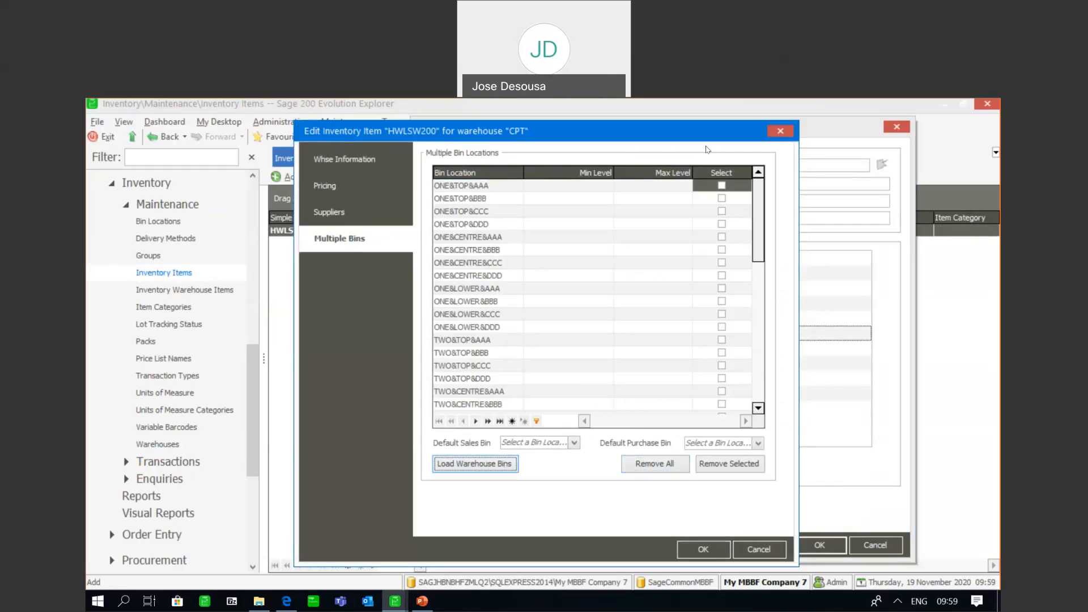
Remove bins ONE&TOP&BBB, ONE&TOP&DDD, ONE&CENTRE&AAA, ONE&CENTRE&CCC and ONE&CENTRE&DDD from the item, and save the warehouse details and the item
left_click(721, 198)
left_click(721, 223)
left_click(721, 236)
left_click(721, 263)
left_click(721, 276)
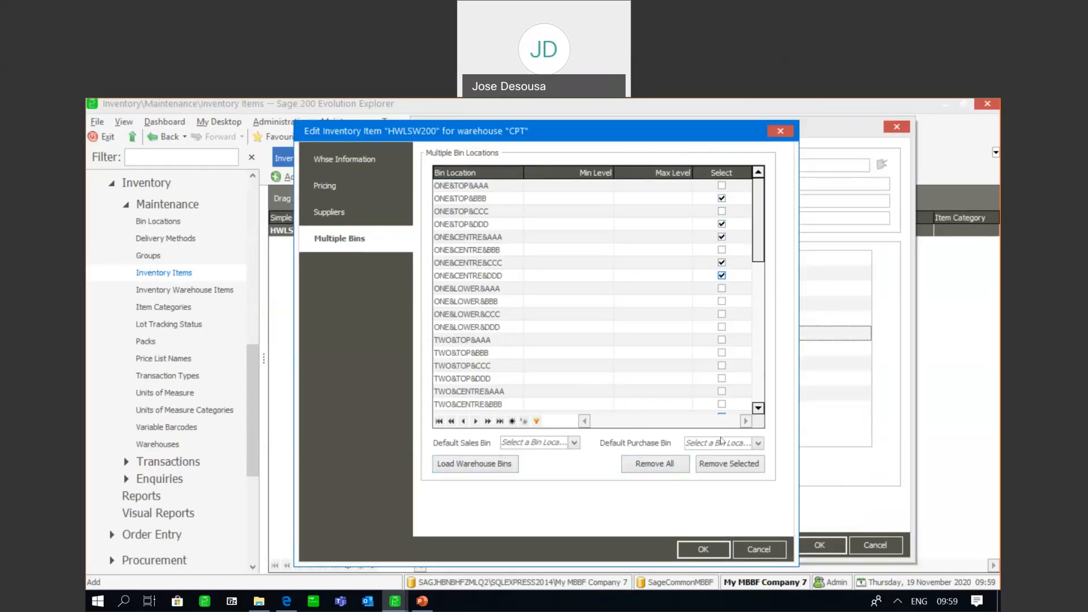
left_click(723, 465)
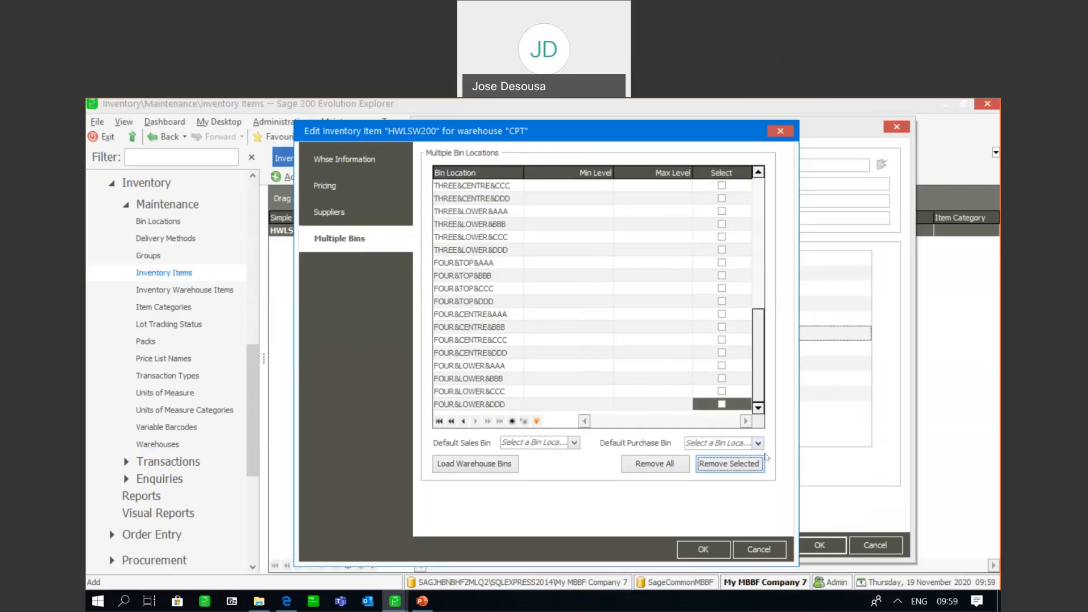
left_click(719, 553)
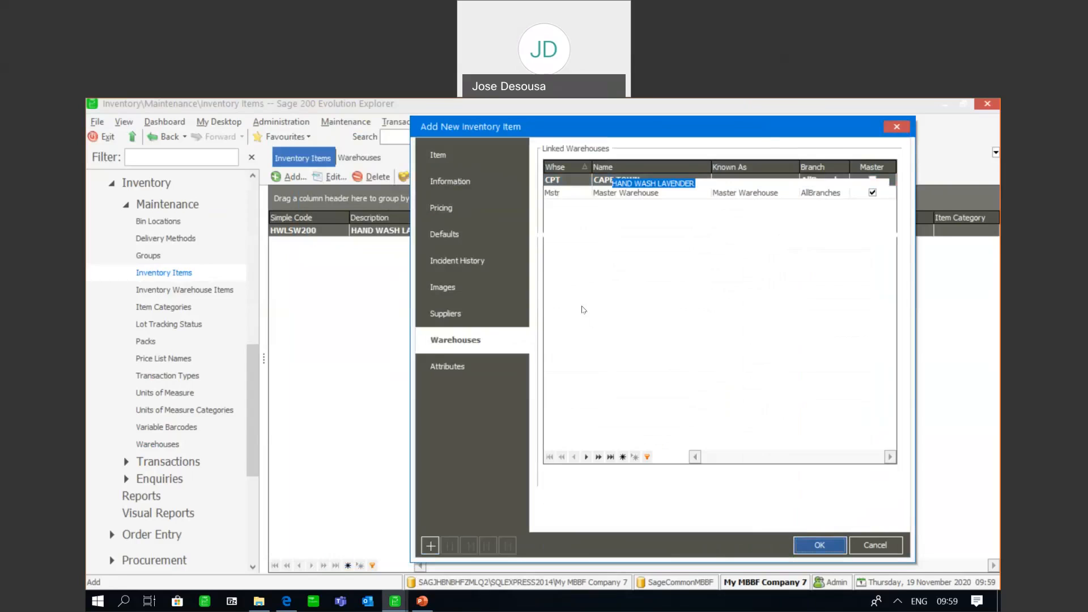
key("Return")
Start a goods received voucher for supplier PRICE RITE DETERGENTS and choose item HWLSW200 on its first line
left_click(179, 463)
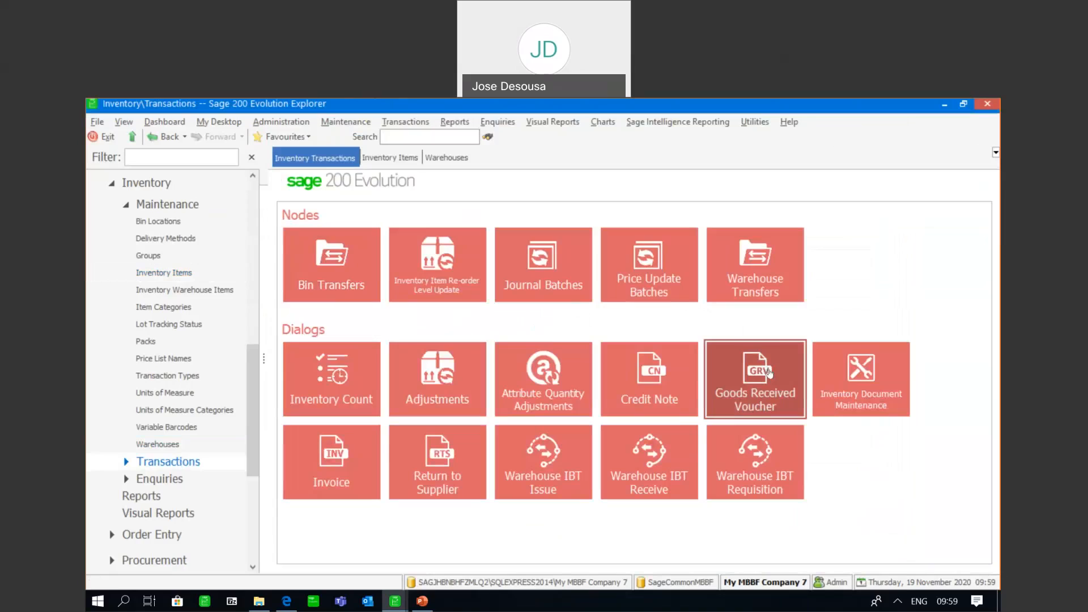
left_click(769, 372)
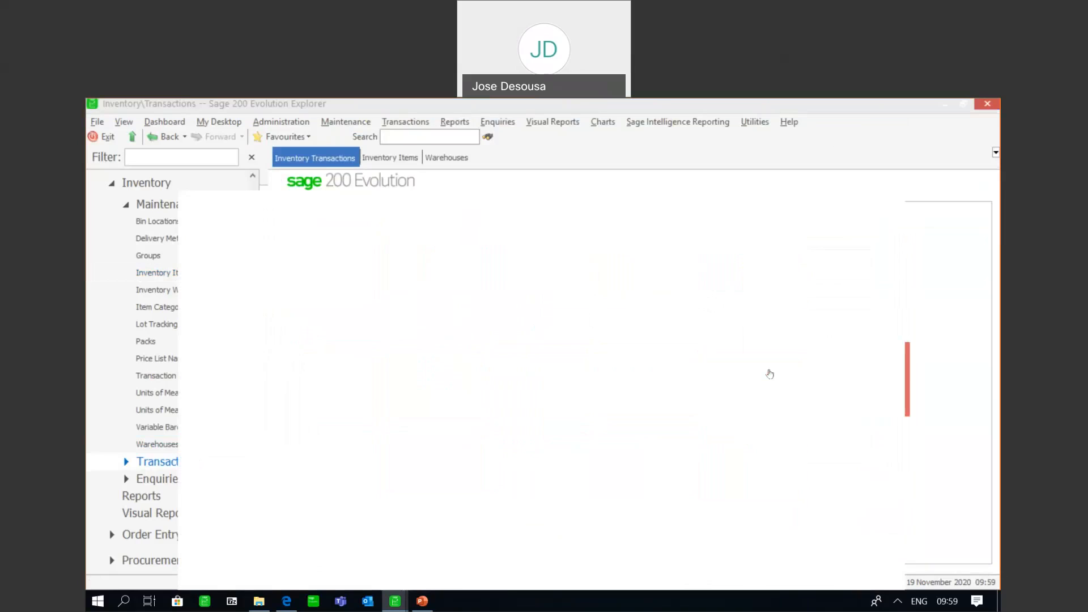
left_click(540, 181)
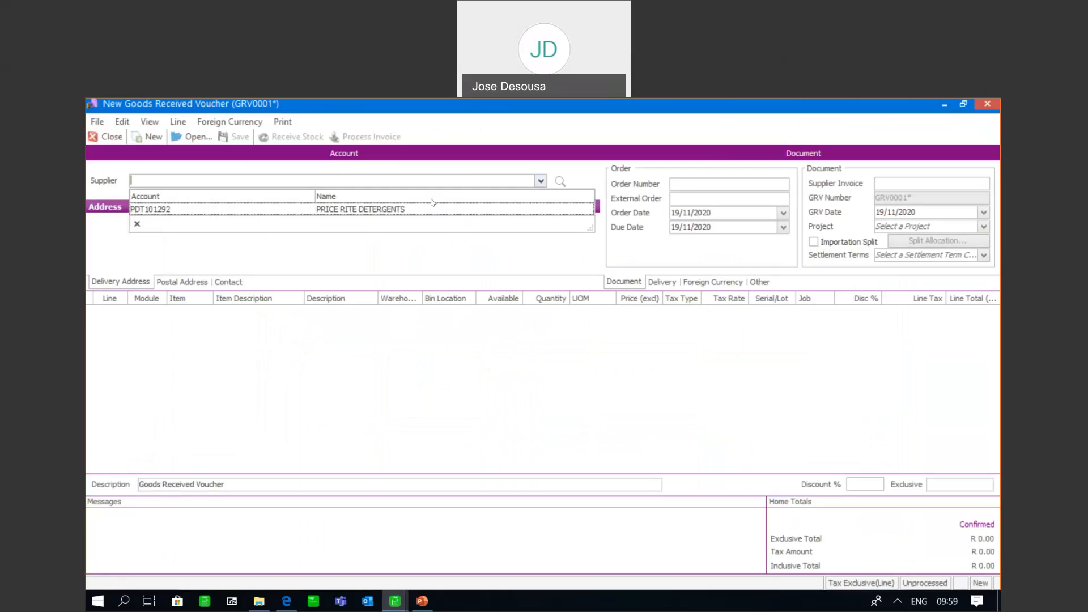
left_click(424, 210)
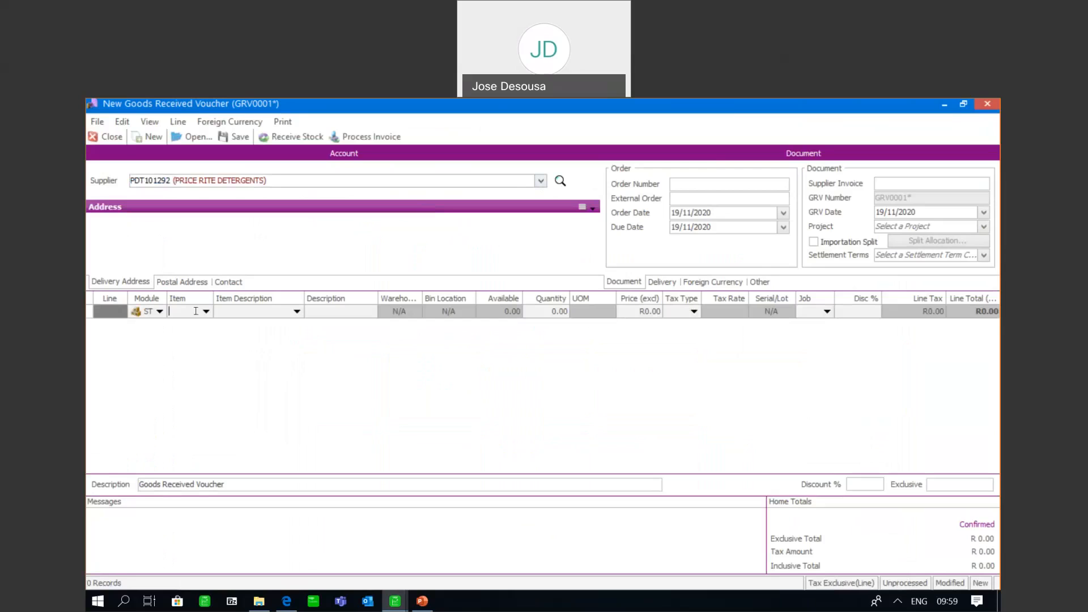
left_click(205, 311)
left_click(204, 338)
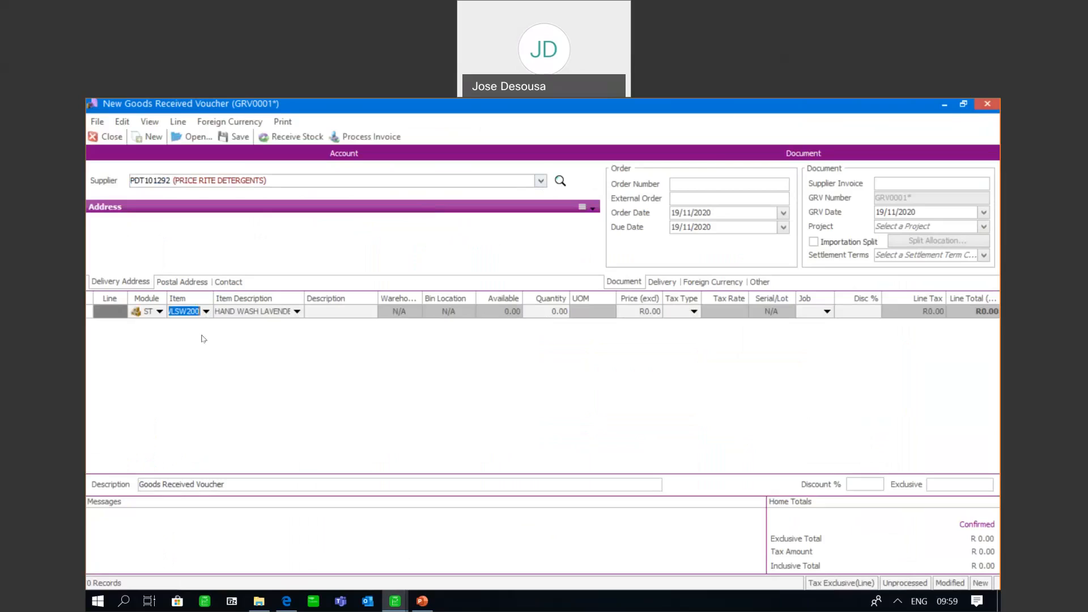
key("Tab")
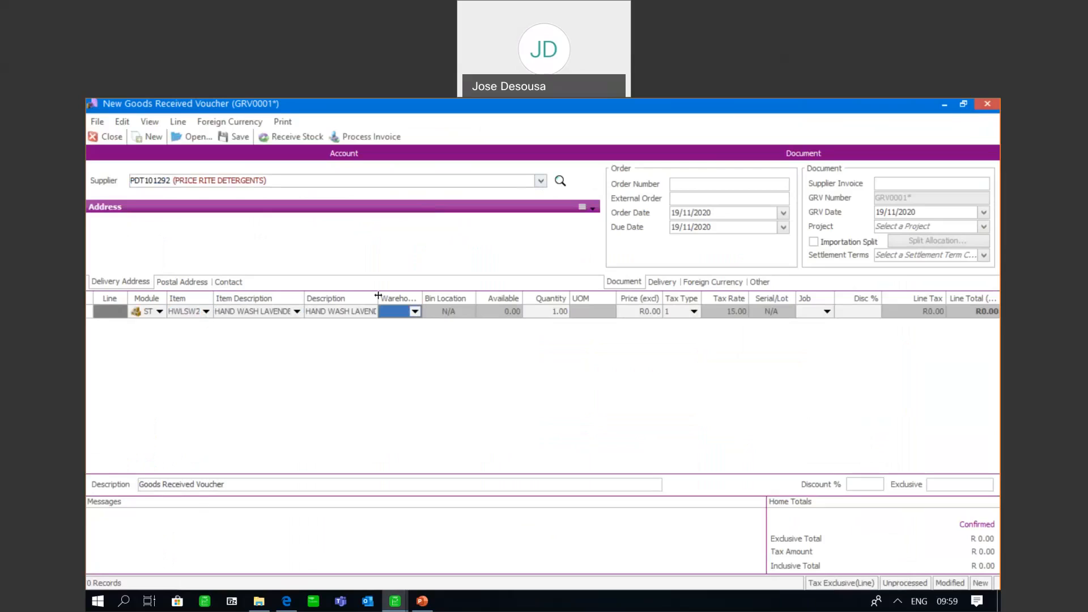
left_click(414, 311)
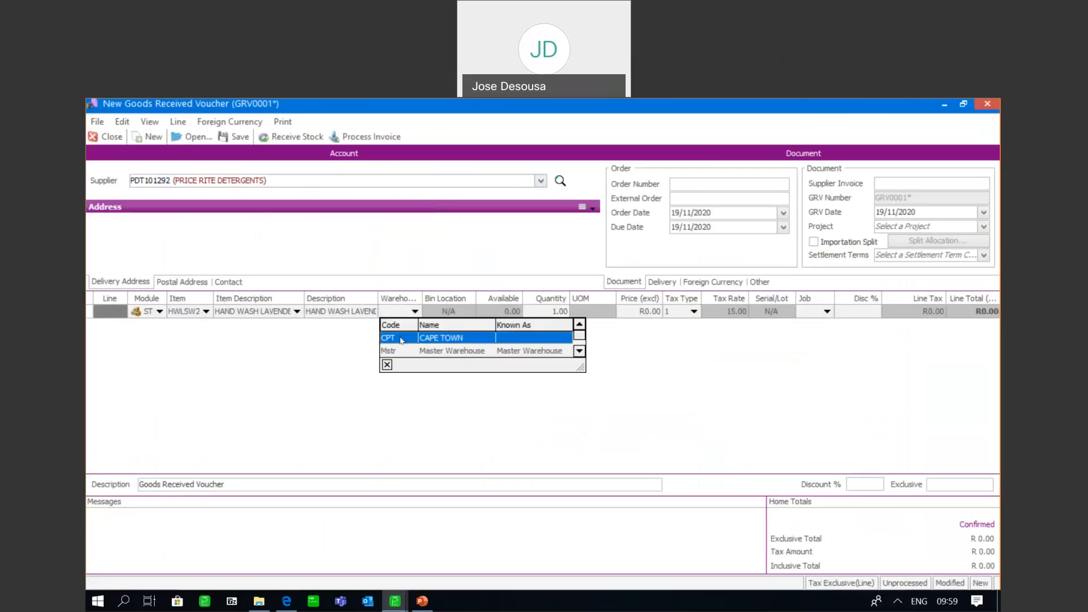
left_click(403, 339)
left_click(535, 313)
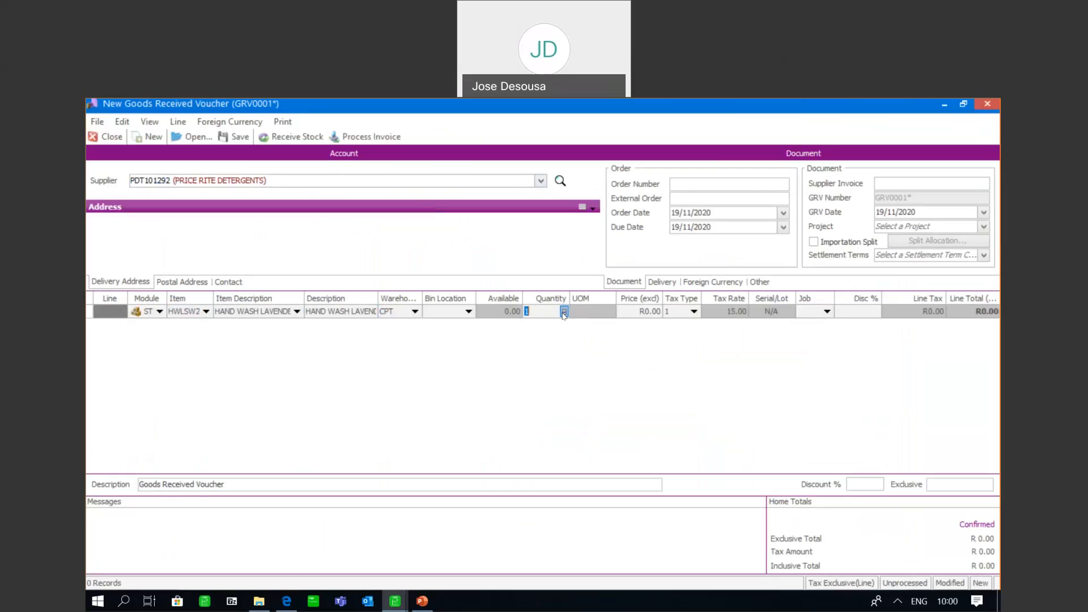
left_click(564, 312)
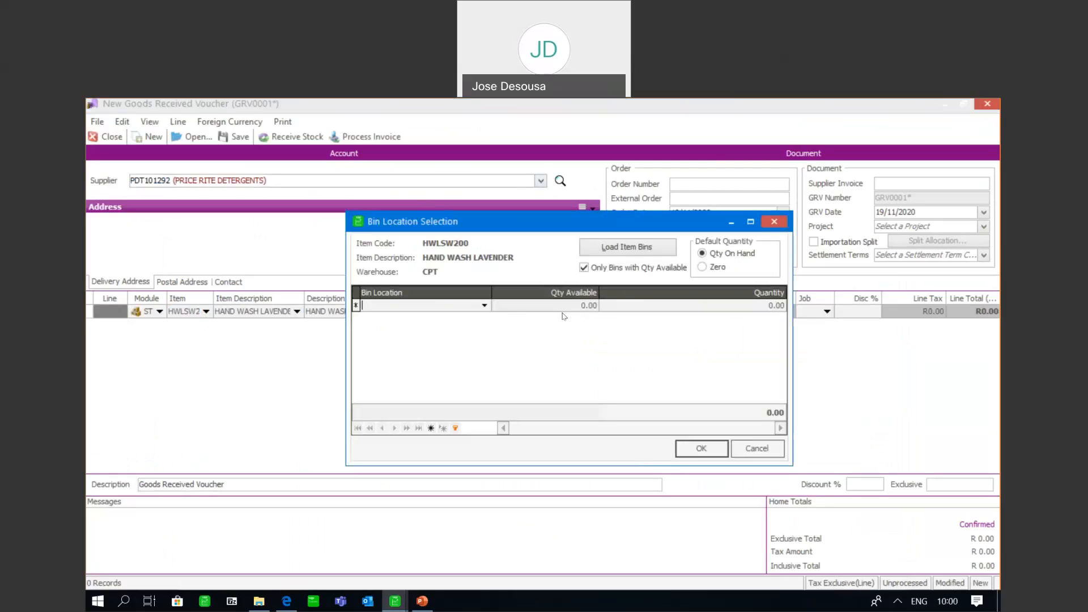
left_click(485, 305)
left_click(485, 305)
left_click(746, 449)
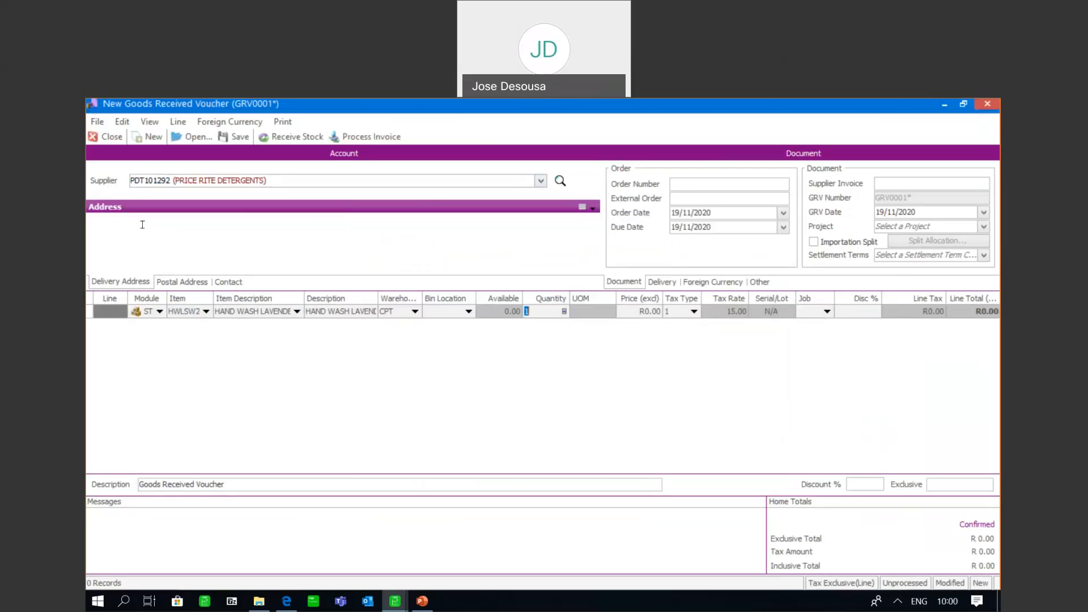
left_click(111, 138)
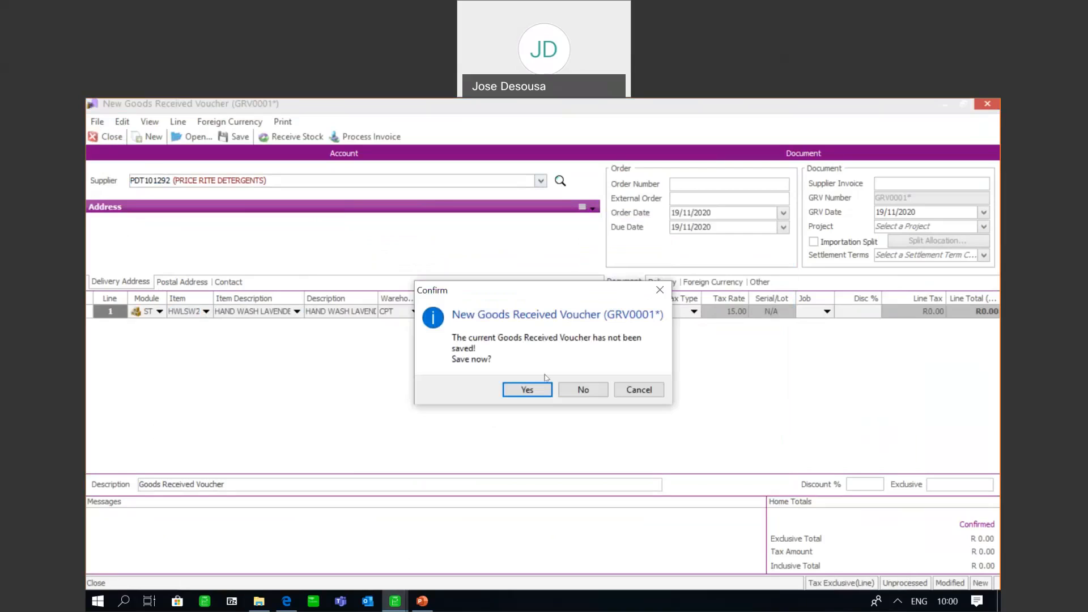
left_click(570, 389)
Load the warehouse bins into item HWLSW200's multiple bin locations for CPT and save the warehouse details
mouse_move(249, 352)
left_mouse_down()
mouse_move(254, 335)
mouse_move(253, 350)
left_mouse_up()
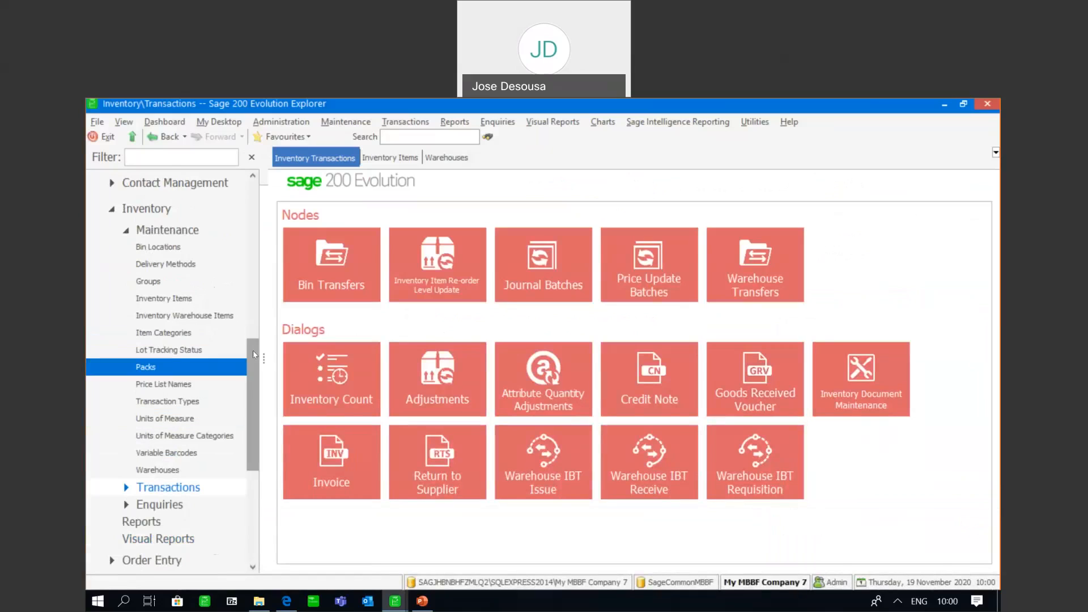
left_click(187, 300)
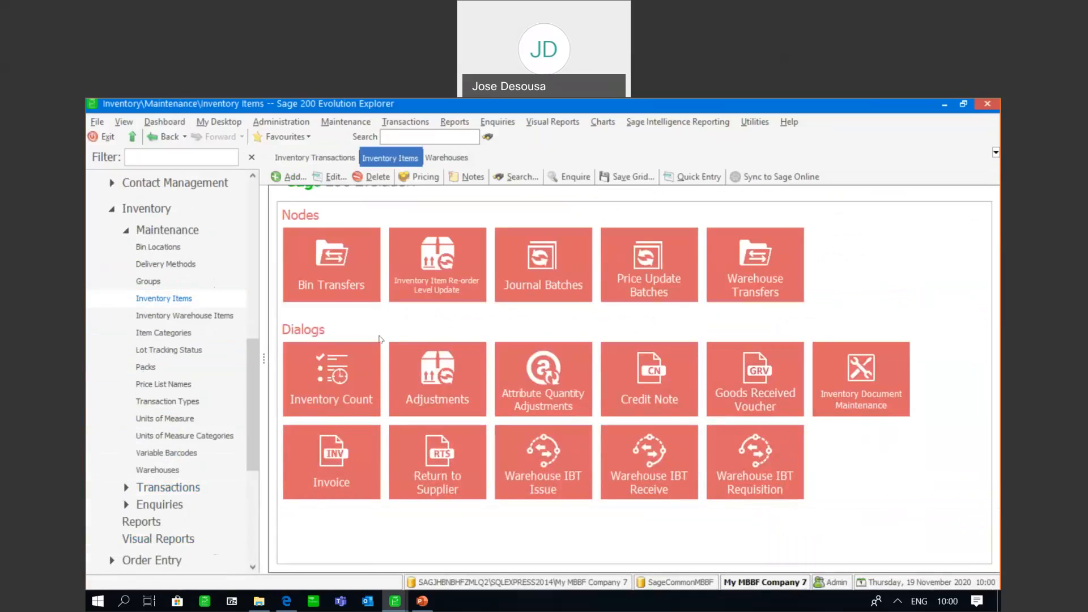
left_click(335, 179)
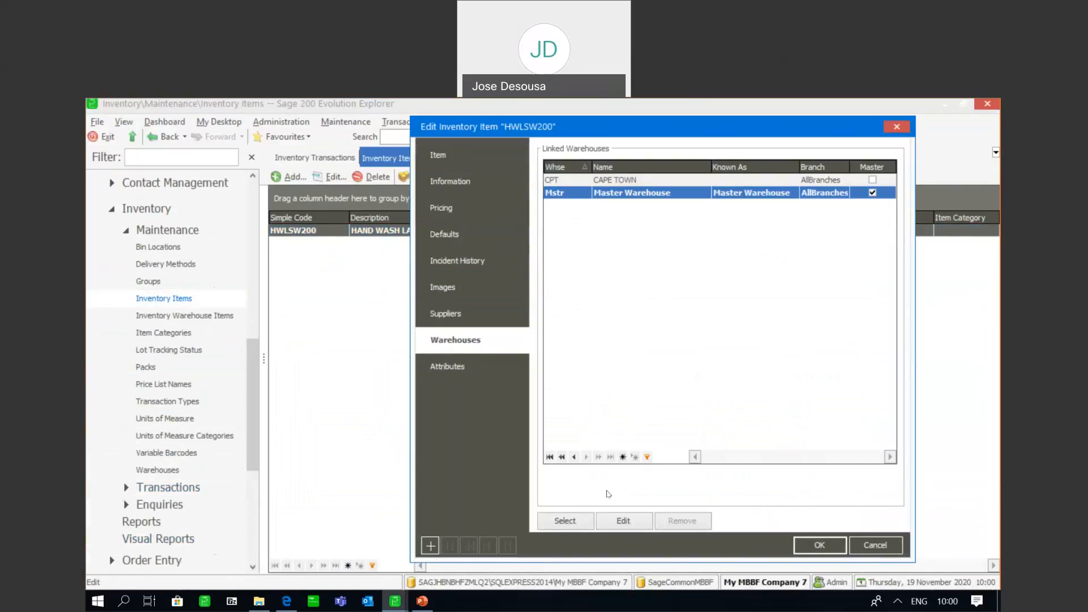
left_click(566, 181)
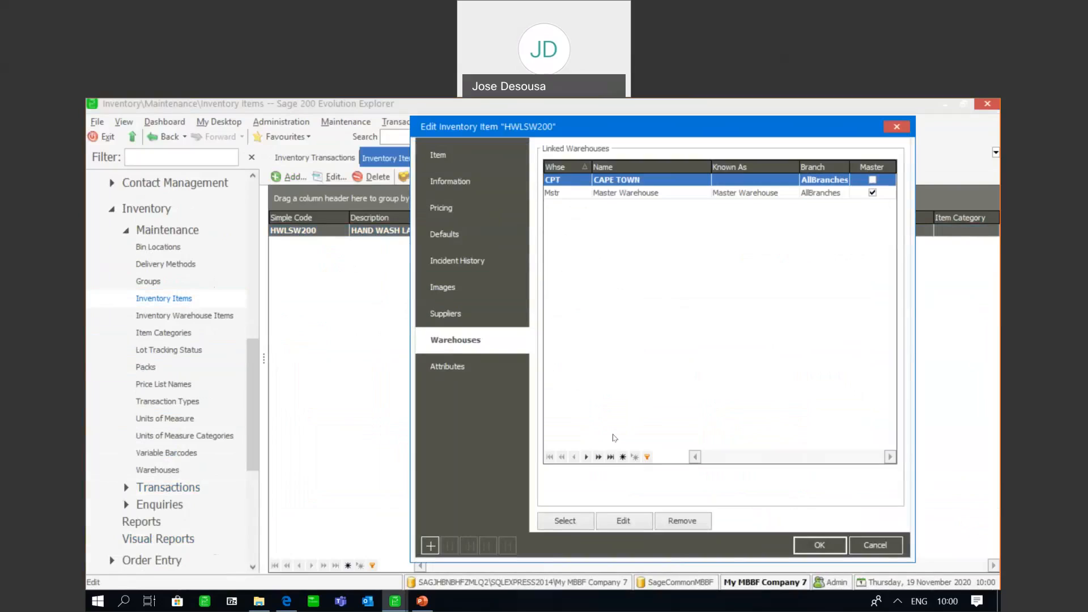
left_click(620, 526)
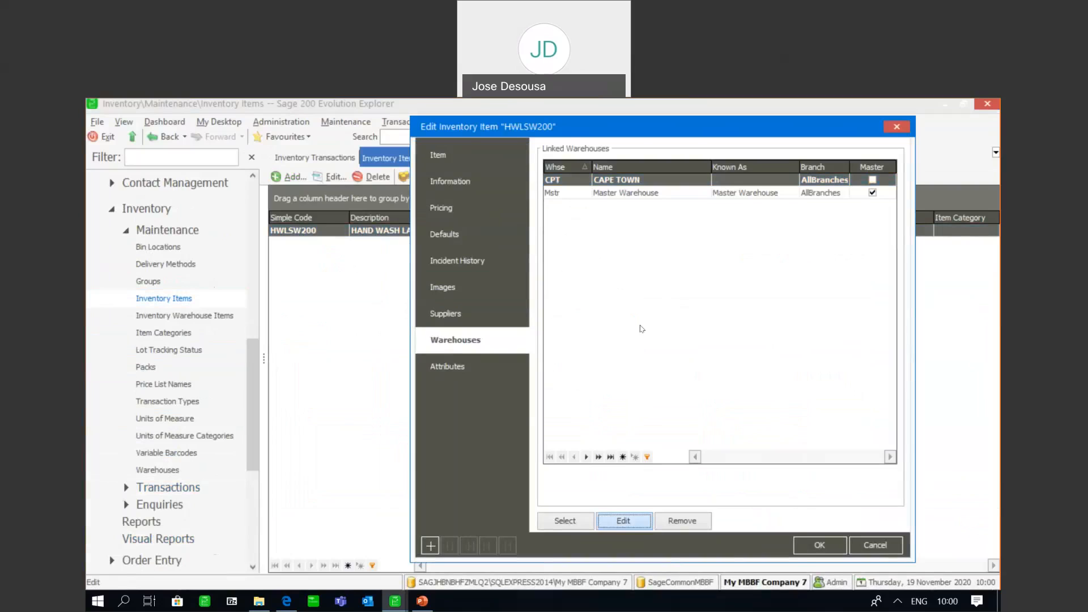
left_click(373, 238)
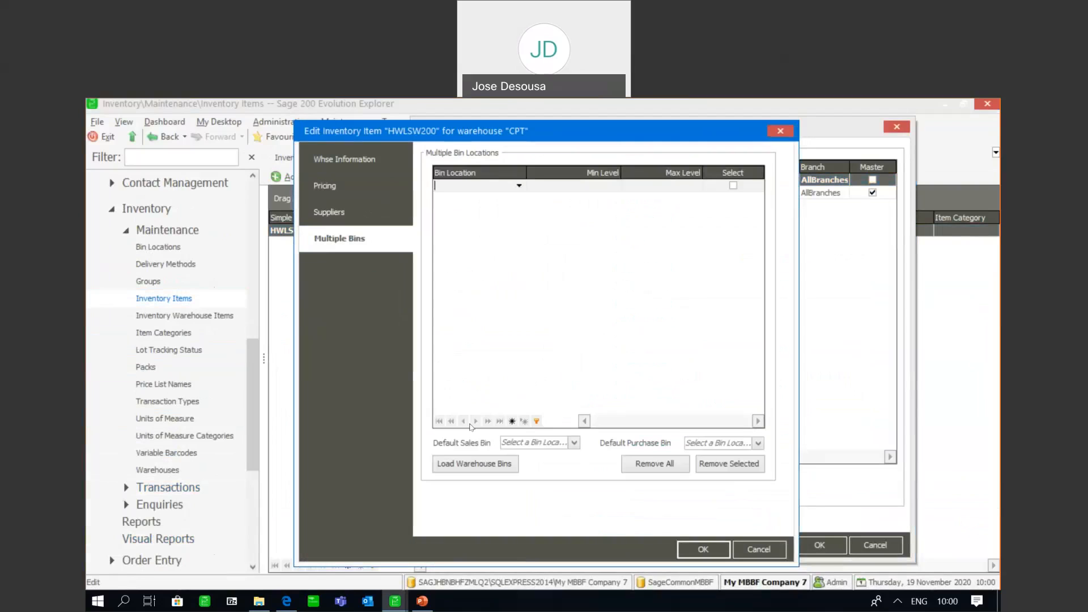
left_click(472, 465)
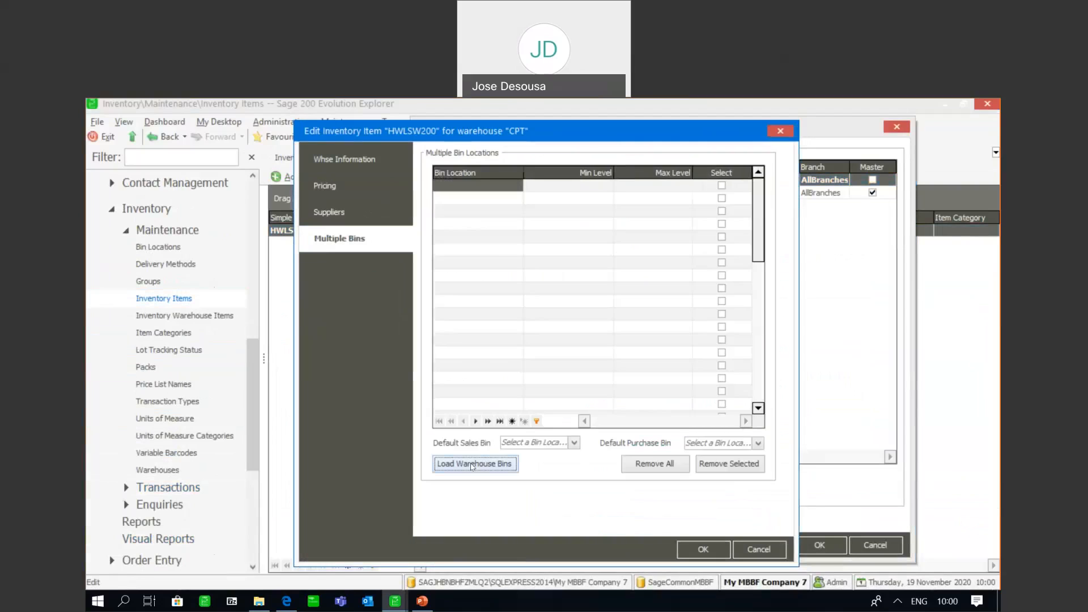
left_click(703, 550)
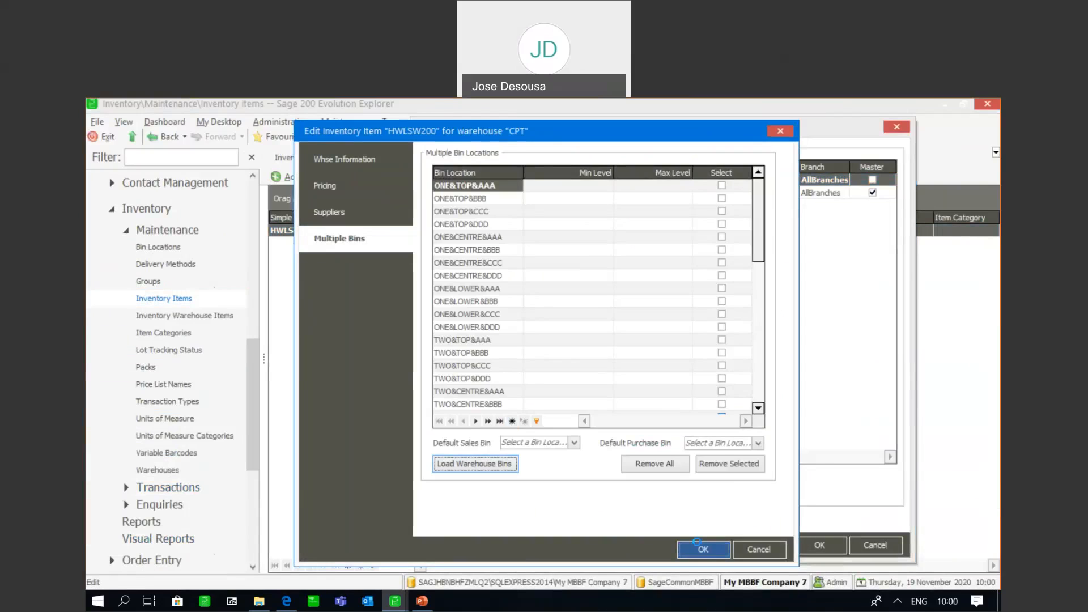
Recheck the item's multiple bin locations in CPT, and save the warehouse details and the item
left_click(626, 522)
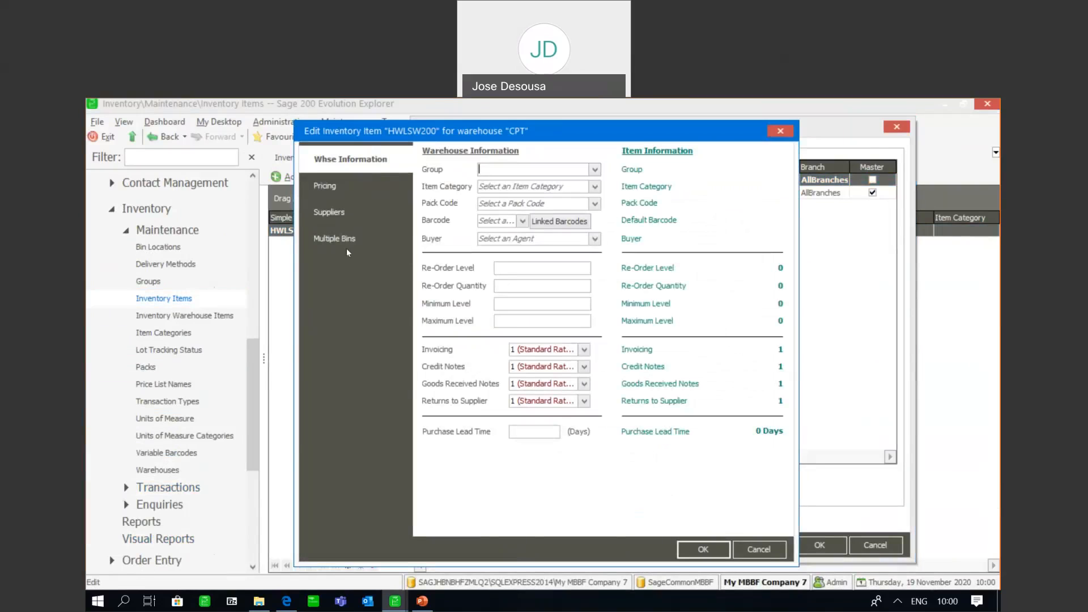
left_click(347, 249)
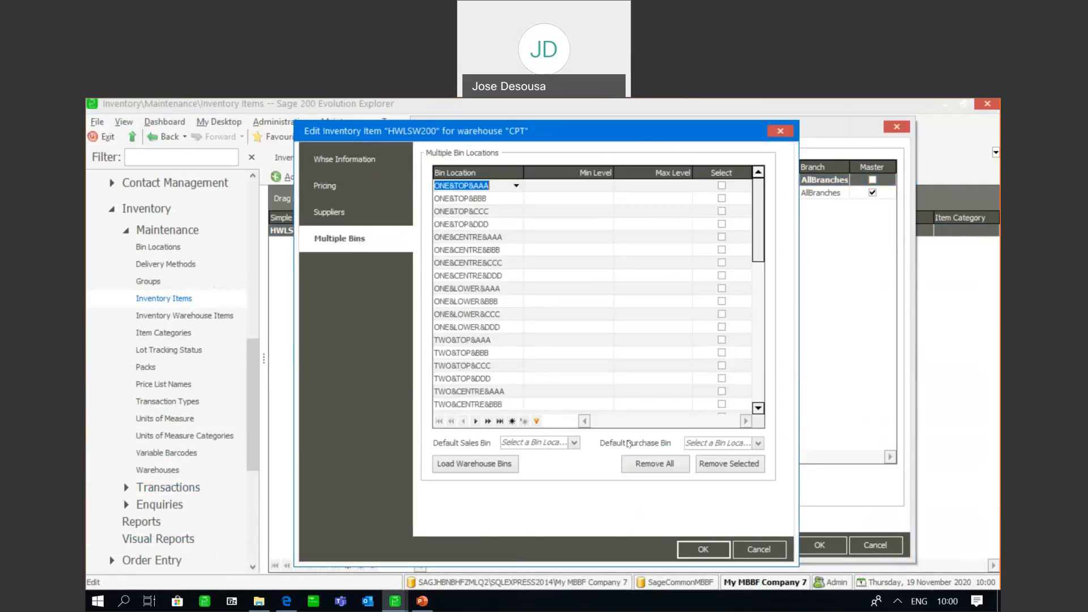
left_click(691, 549)
left_click(832, 547)
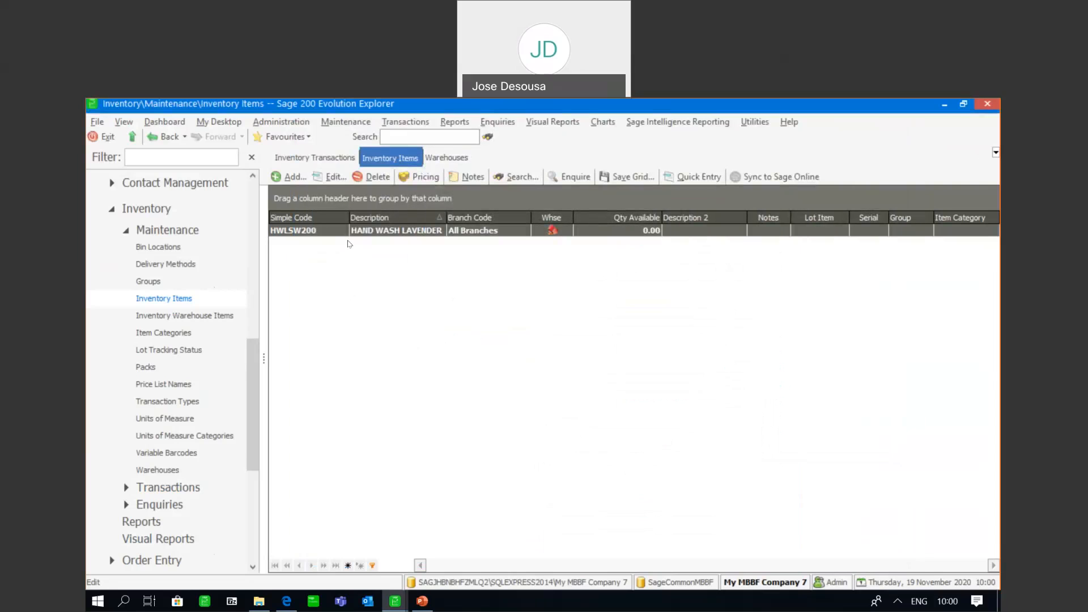
Start a new goods received voucher for supplier PRICE RITE DETERGENTS with item HWLSW200 on its first line
left_click(314, 157)
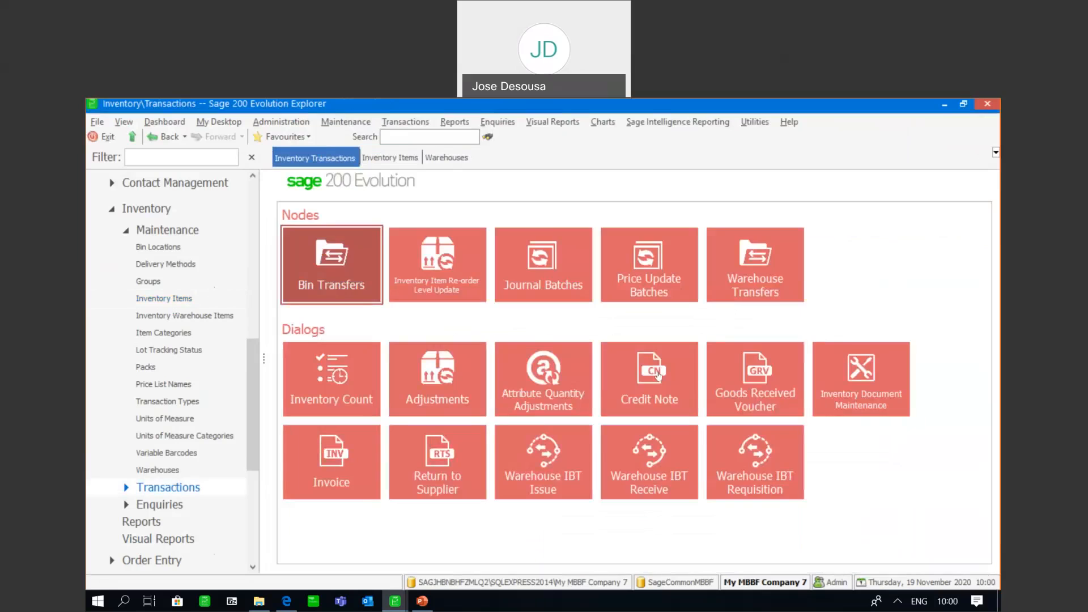
left_click(766, 372)
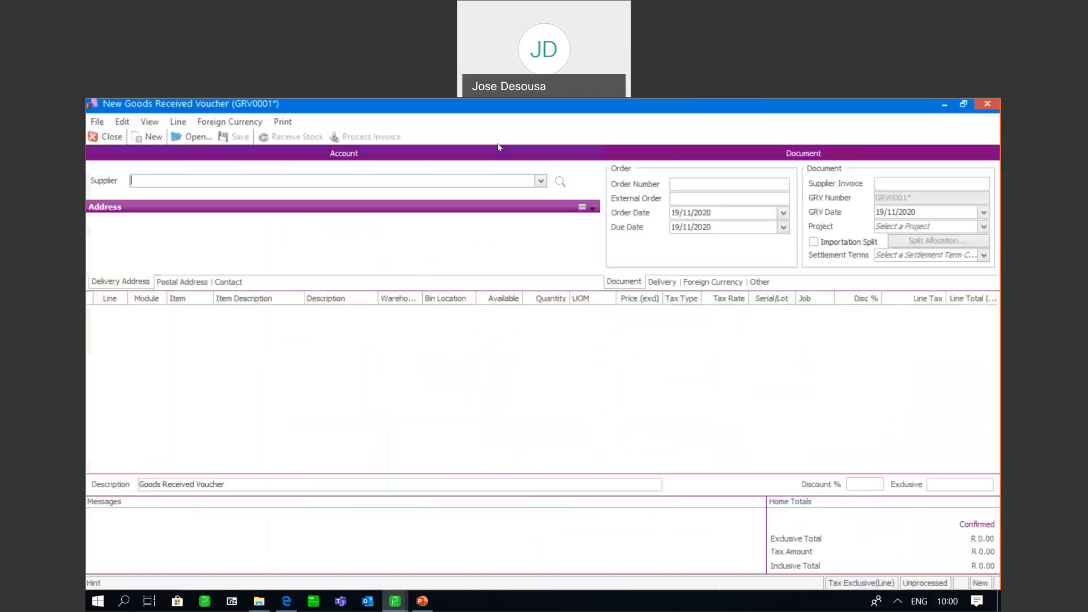
left_click(541, 180)
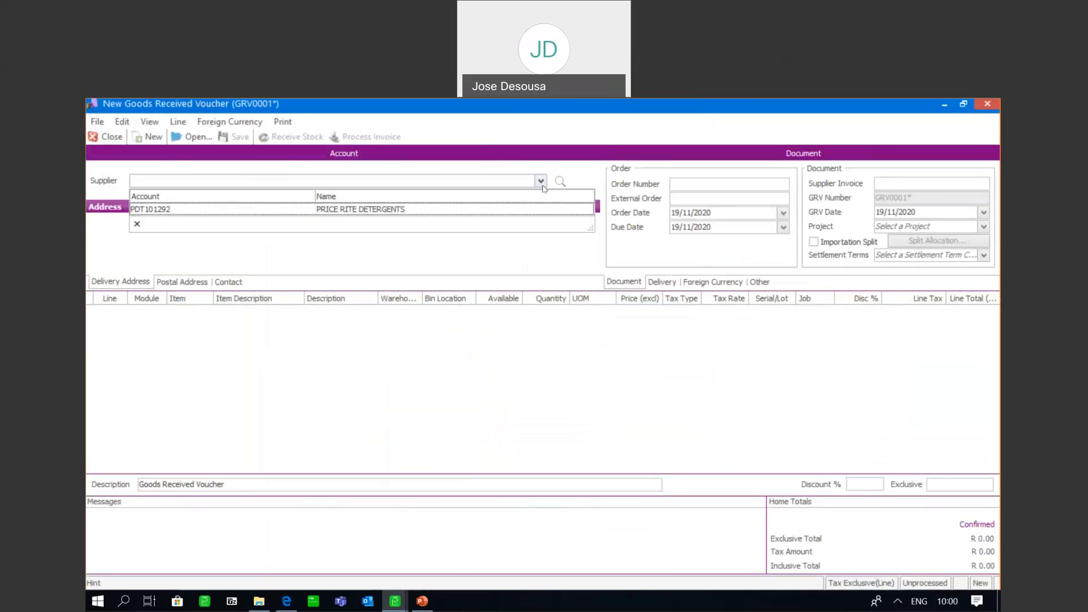
left_click(486, 212)
left_click(205, 315)
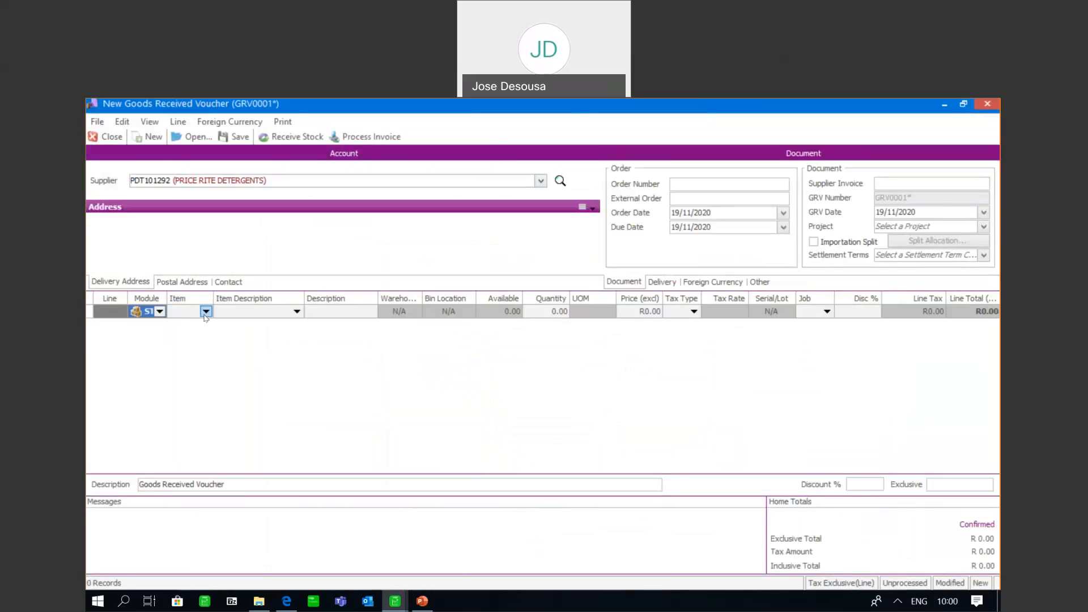
left_click(205, 312)
left_click(203, 335)
Set the voucher line's warehouse to CPT and open the bin location selection for its quantity
left_click(409, 310)
left_click(413, 311)
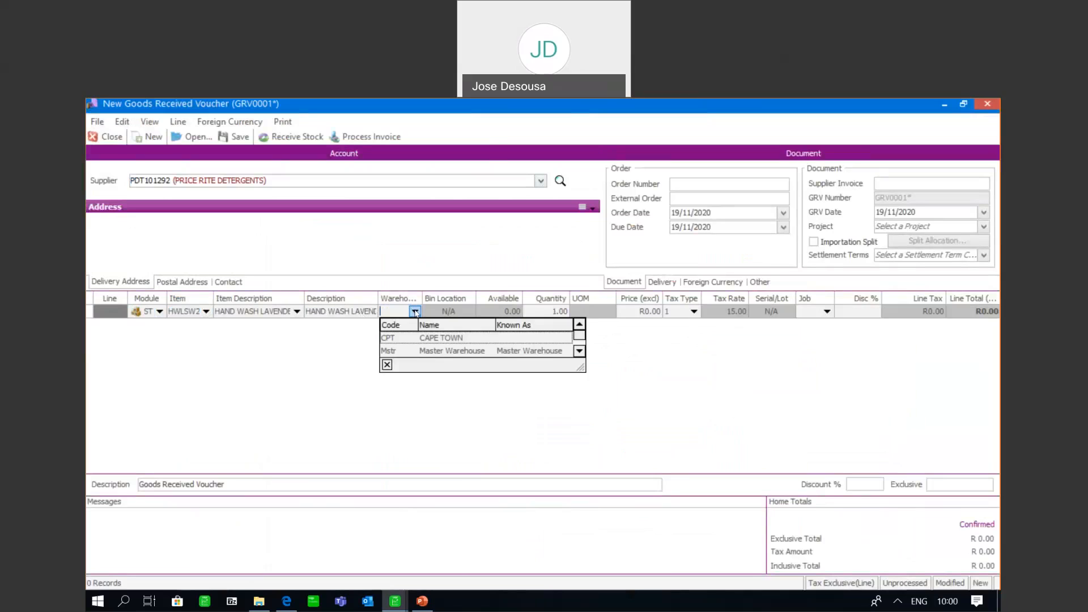
left_click(566, 338)
left_click(565, 313)
left_click(564, 312)
Allocate a quantity of 12 to bin FOUR&CENTRE&AAA
left_click(484, 305)
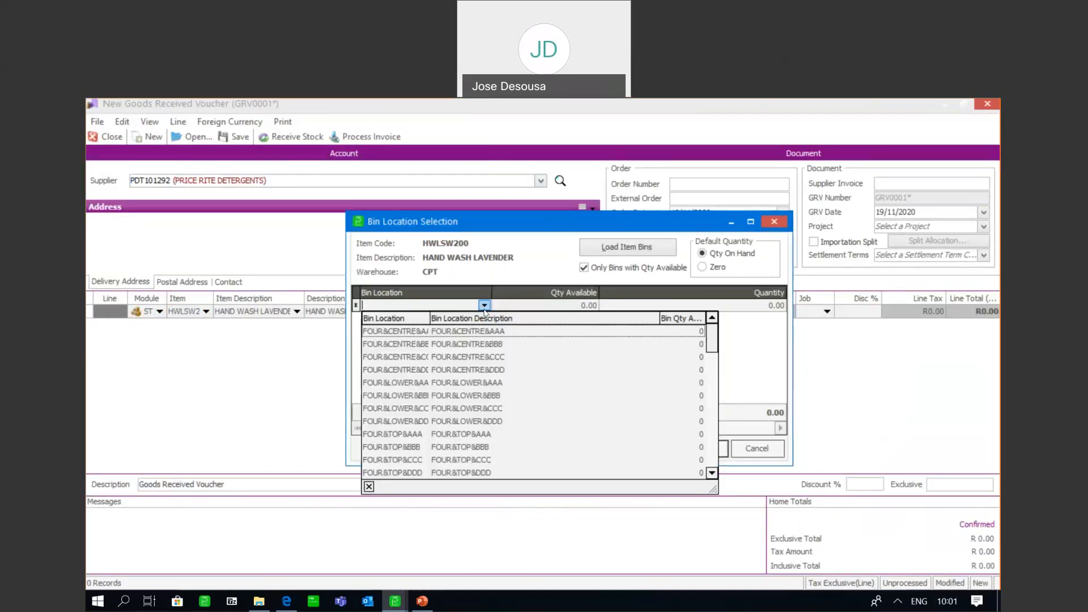
left_click(479, 331)
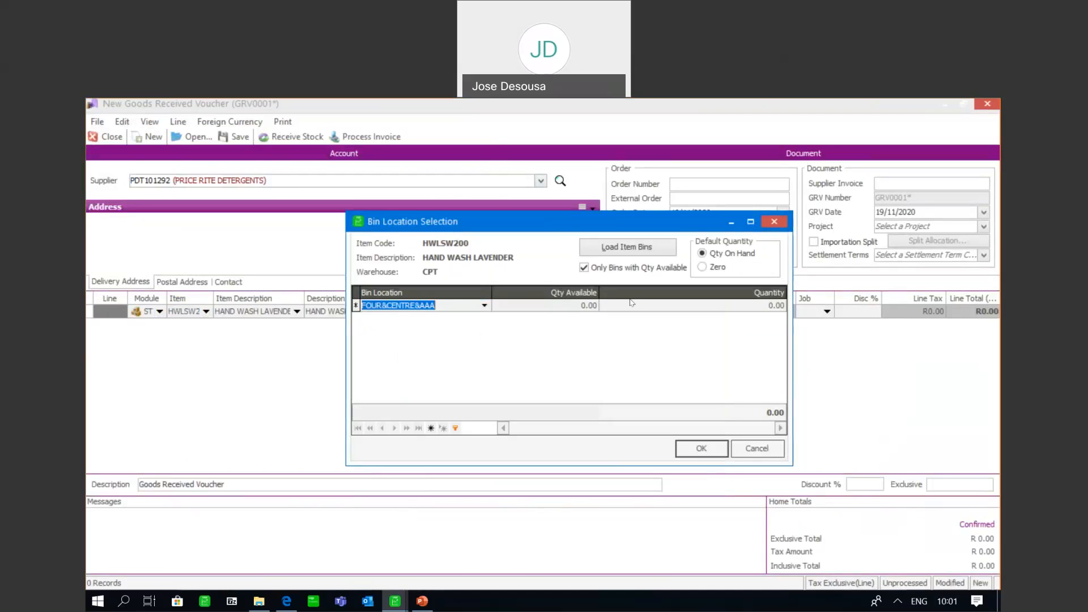
left_click(632, 303)
type("12")
key("Tab")
Add bin FOUR&CENTRE&DDD to the selection with a quantity of 60
left_click(485, 319)
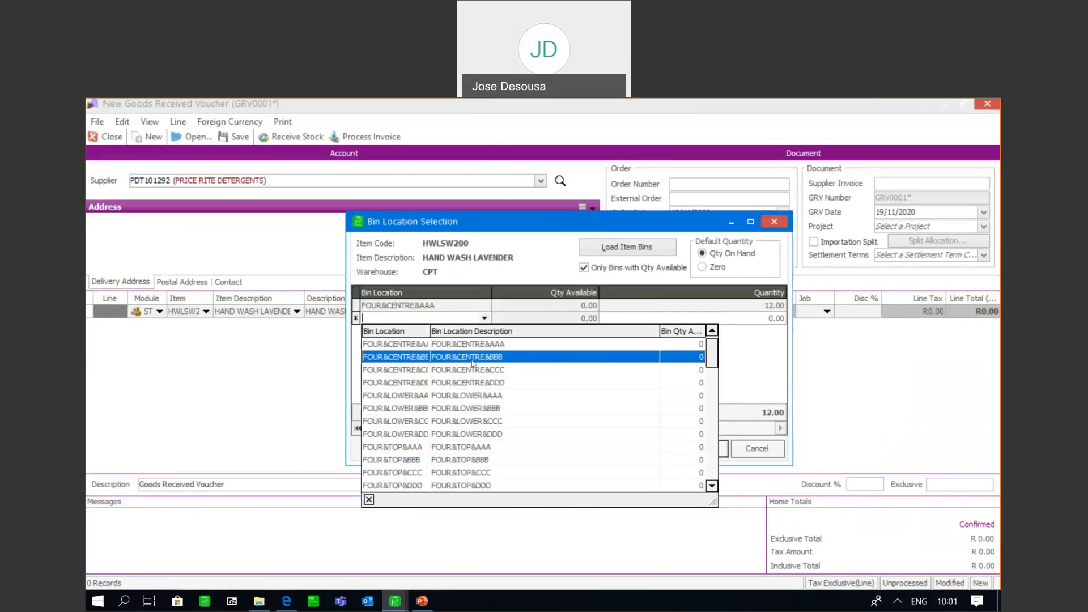
left_click(469, 382)
key("Tab")
type("60")
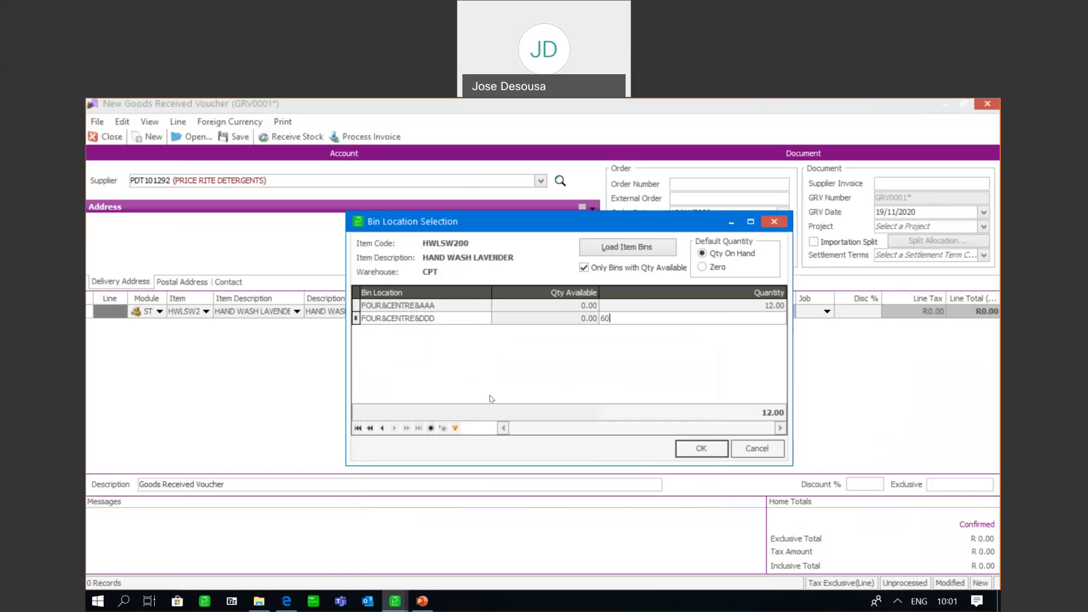
key("Tab")
Add bin FOUR&LOWER&BBB with a quantity of 4 and accept the bin location selection
left_click(484, 331)
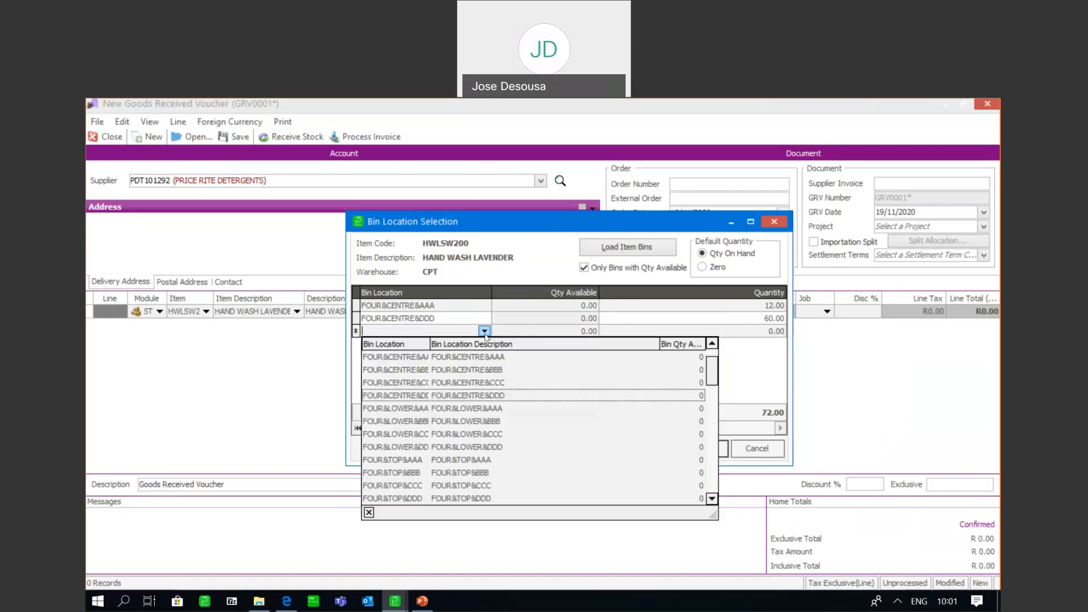
left_click(464, 421)
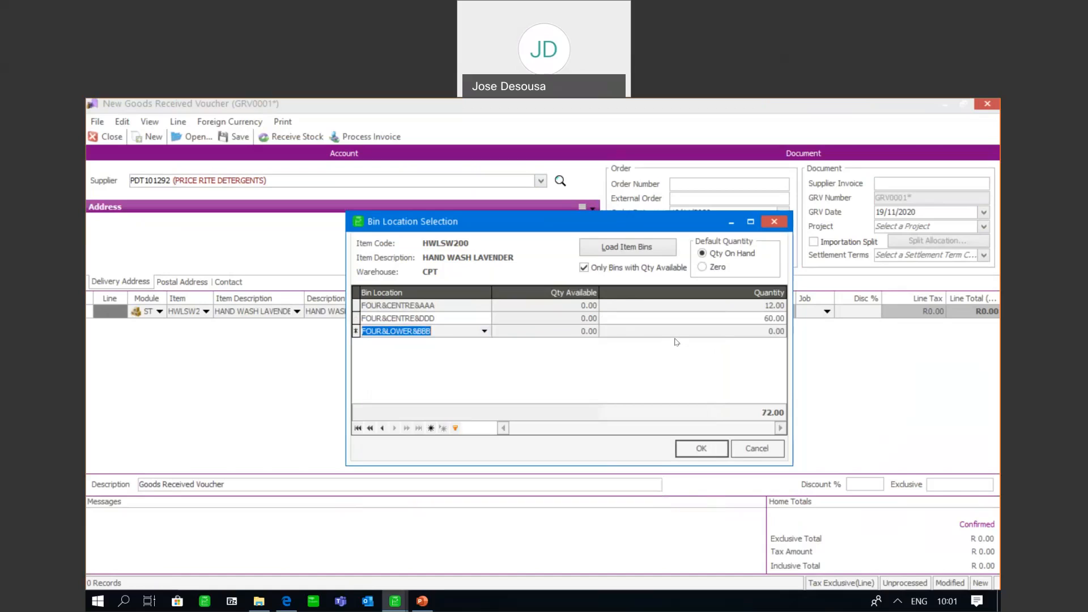
key("Tab")
type("4")
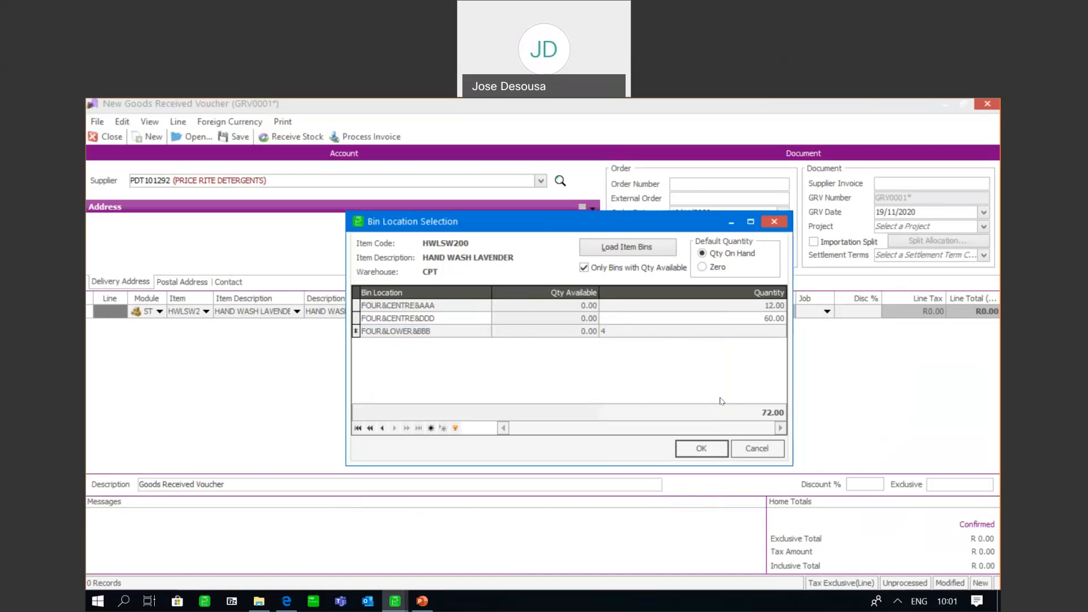
left_click(701, 450)
Complete the voucher line with quantity 76 and an exclusive price of R80
type("76")
left_click(646, 311)
type("80")
key("Tab")
key("Tab")
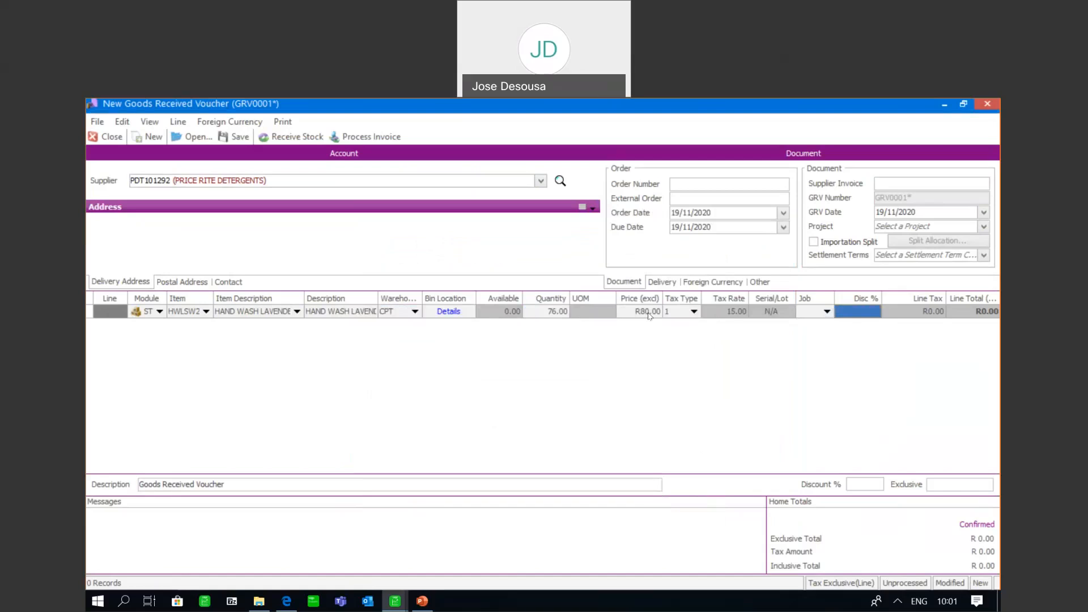
key("Tab")
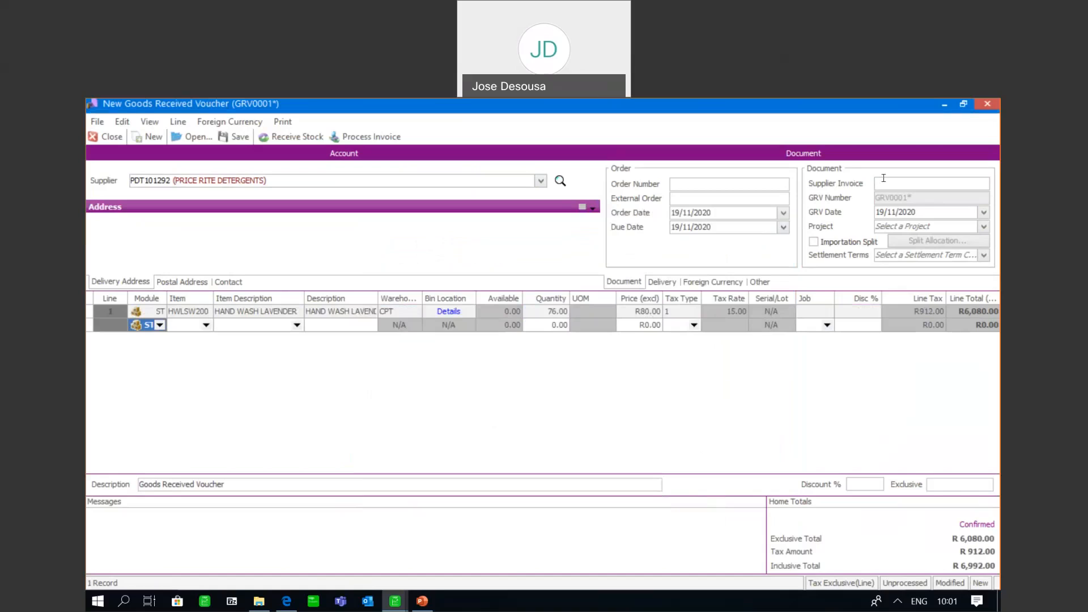
Enter S9763 as the supplier invoice and process the goods received voucher as an invoice
key("Up")
type("S9763")
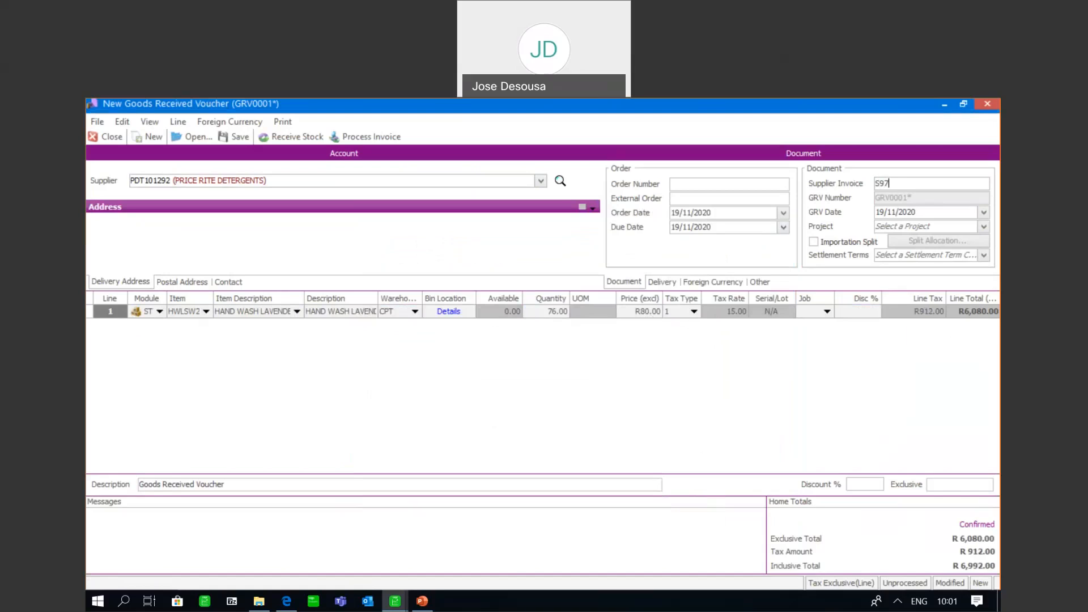
left_click(400, 141)
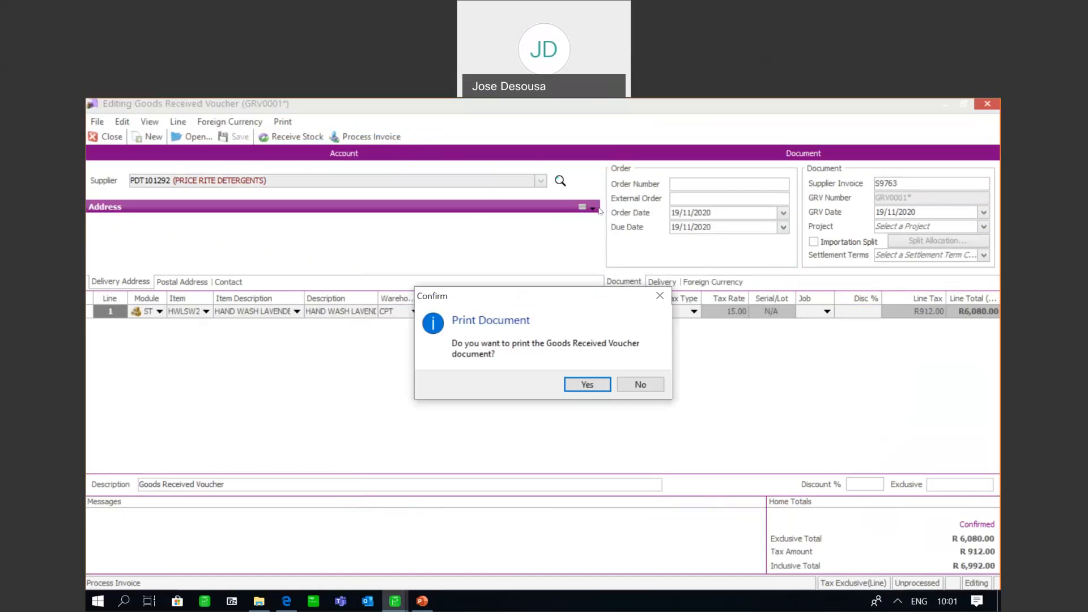
Open the print preview of the goods received voucher and examine its bin location breakdown and totals
left_click(587, 385)
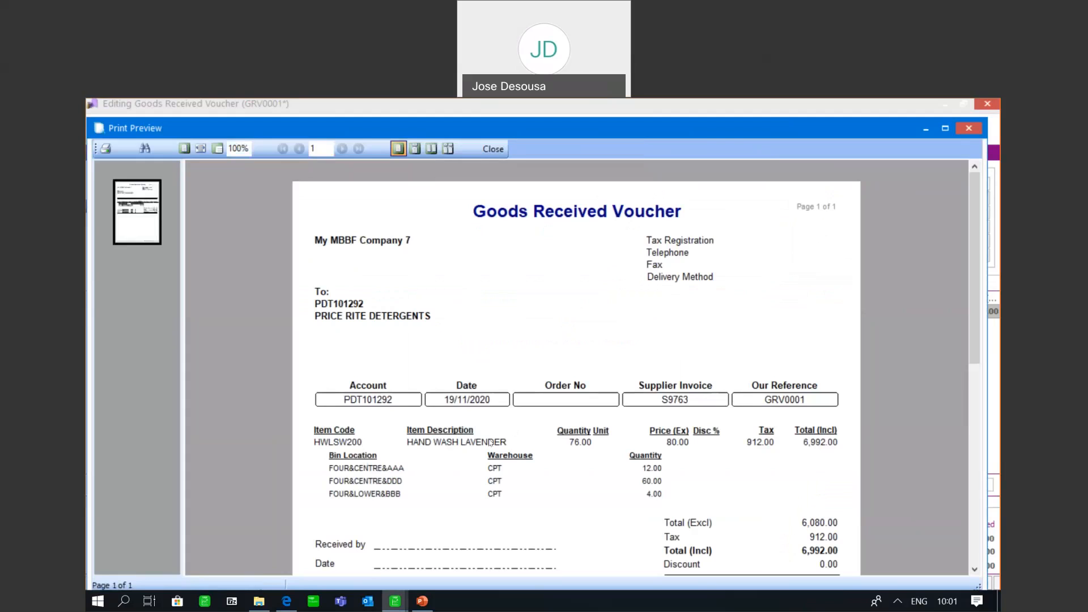
left_click_drag(971, 261, 981, 330)
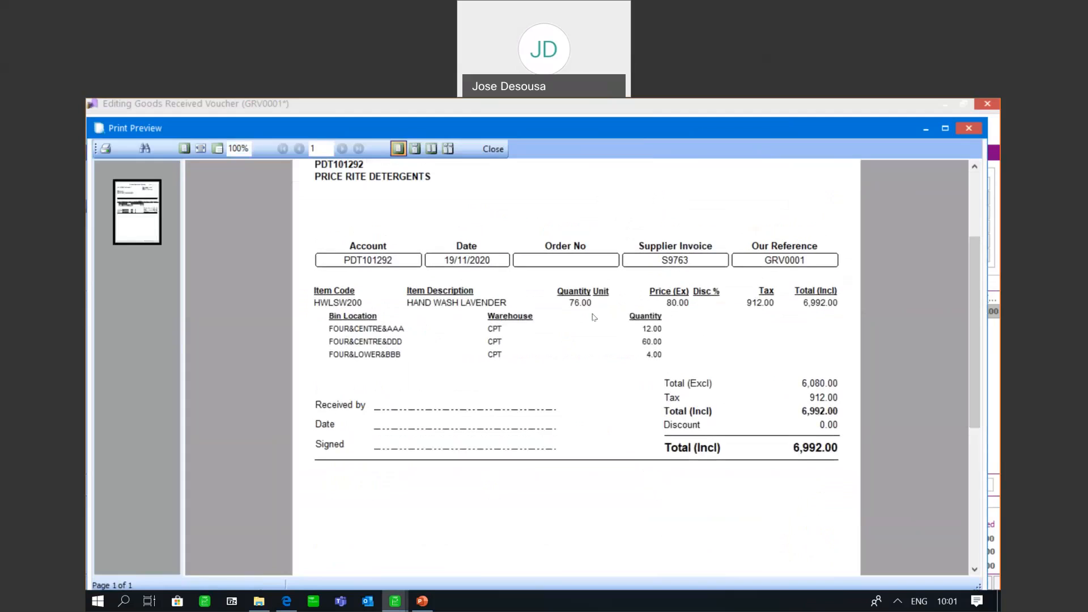
left_click_drag(975, 292, 967, 196)
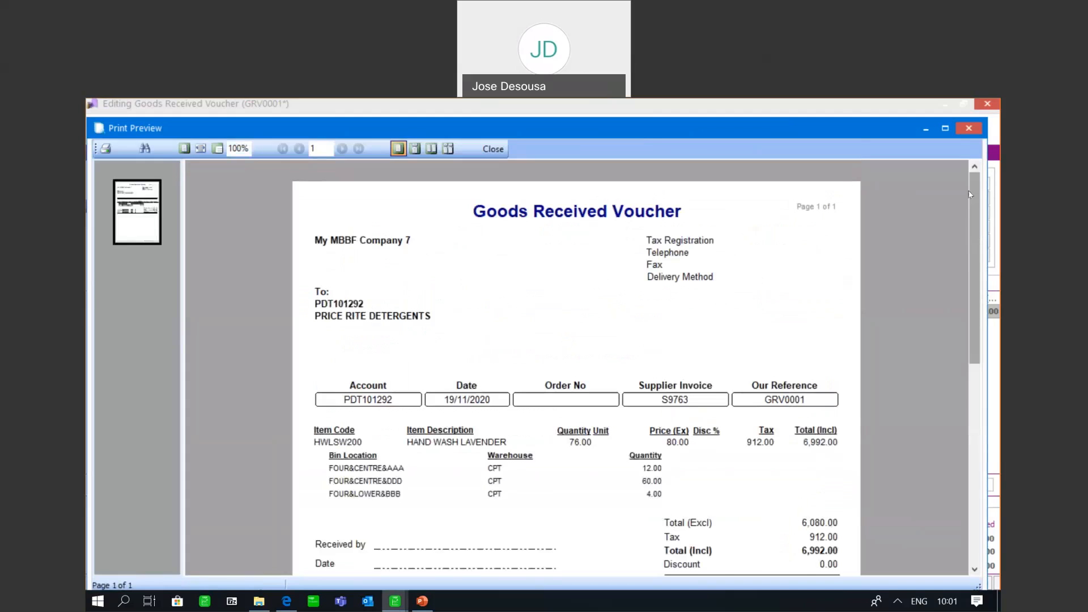
Close the voucher preview, decline printing the supplier invoice document, and close the new blank goods received voucher
left_click(967, 129)
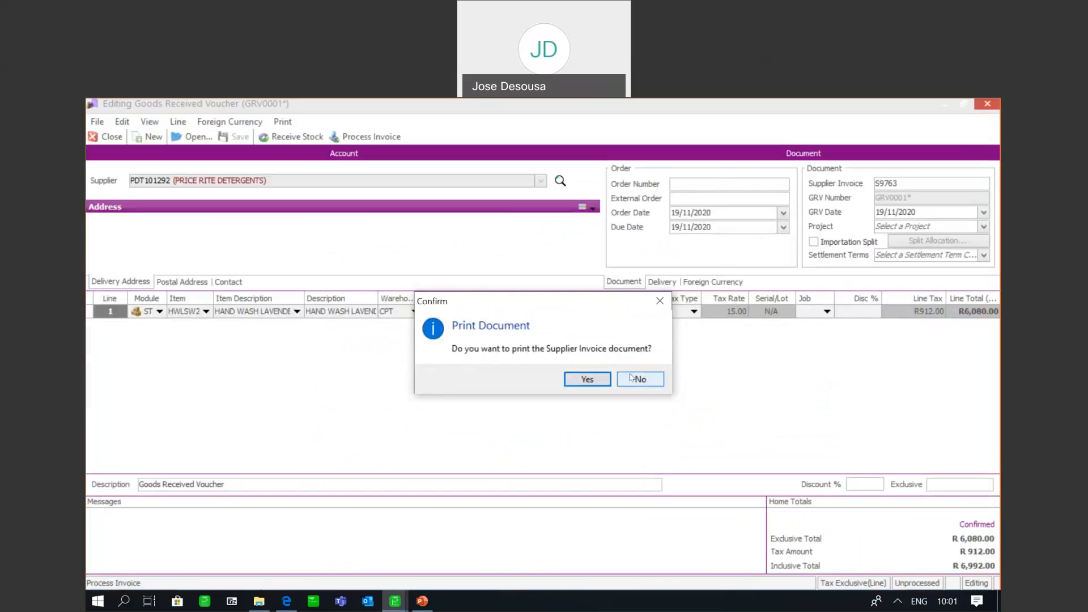
left_click(631, 378)
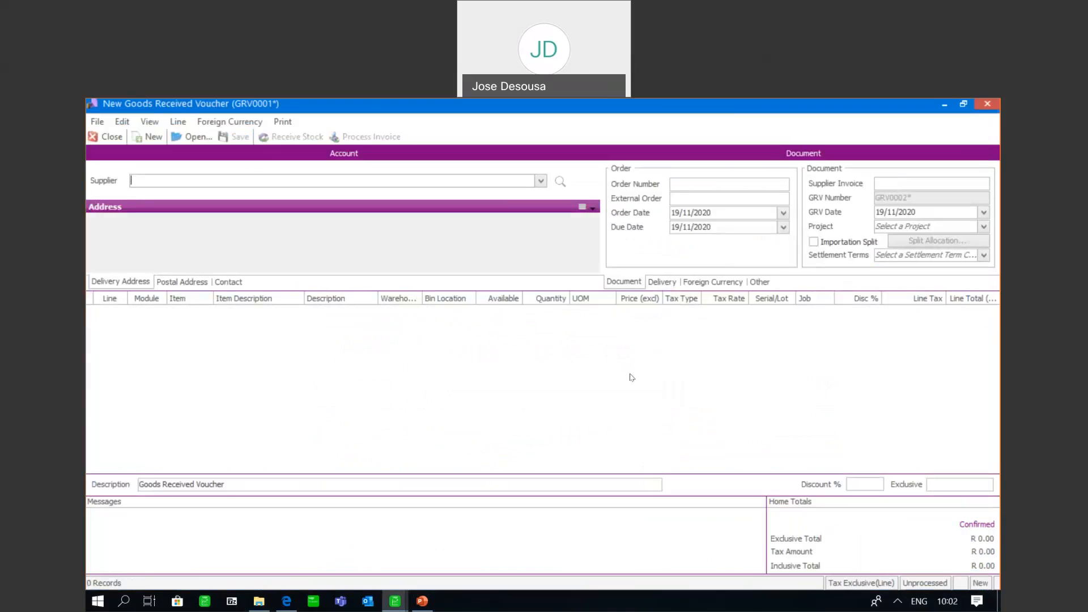
left_click(106, 137)
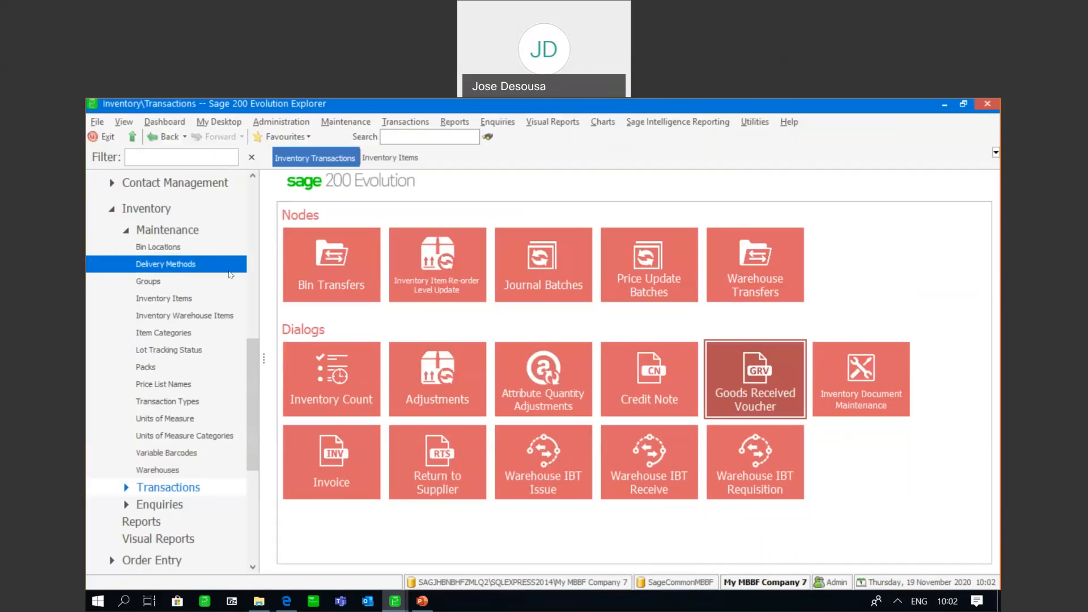
Review the list of bin locations and the list of item categories in inventory maintenance
left_click(182, 248)
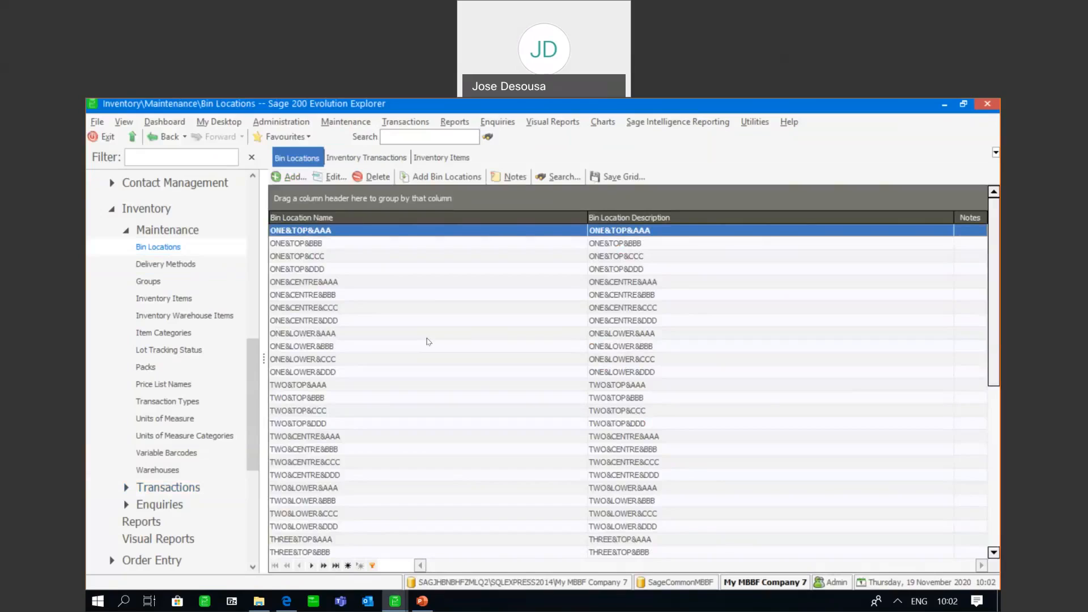
left_click(210, 232)
left_click(102, 262)
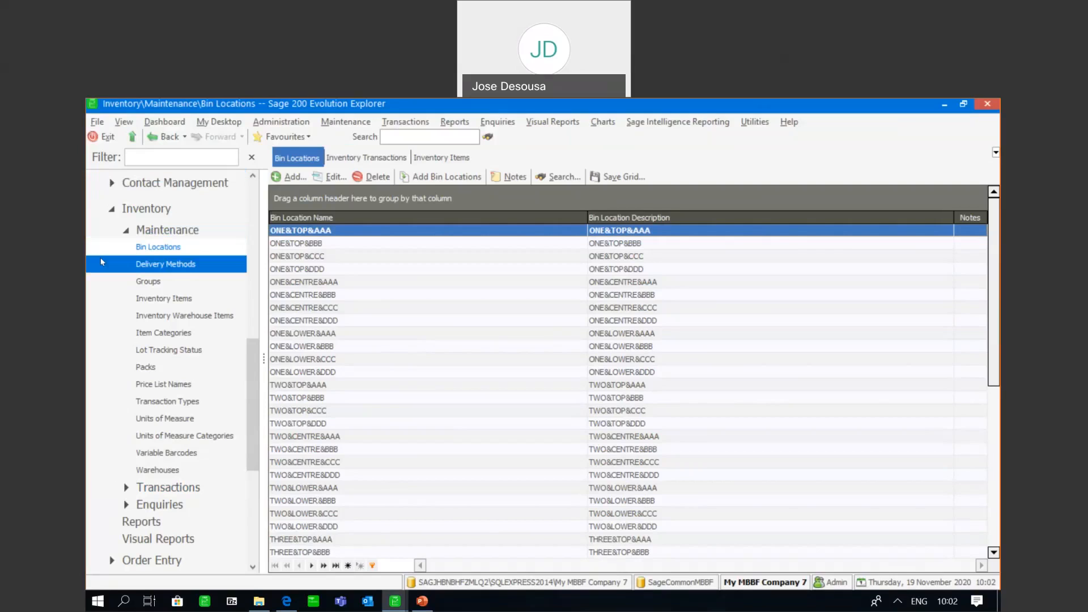
left_click(119, 235)
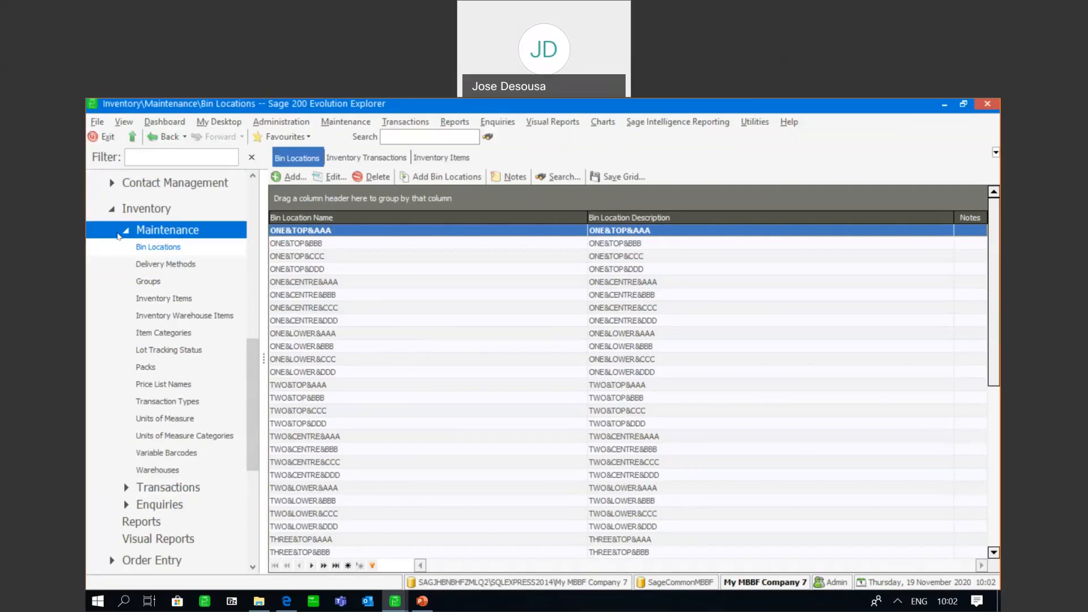
left_click(139, 335)
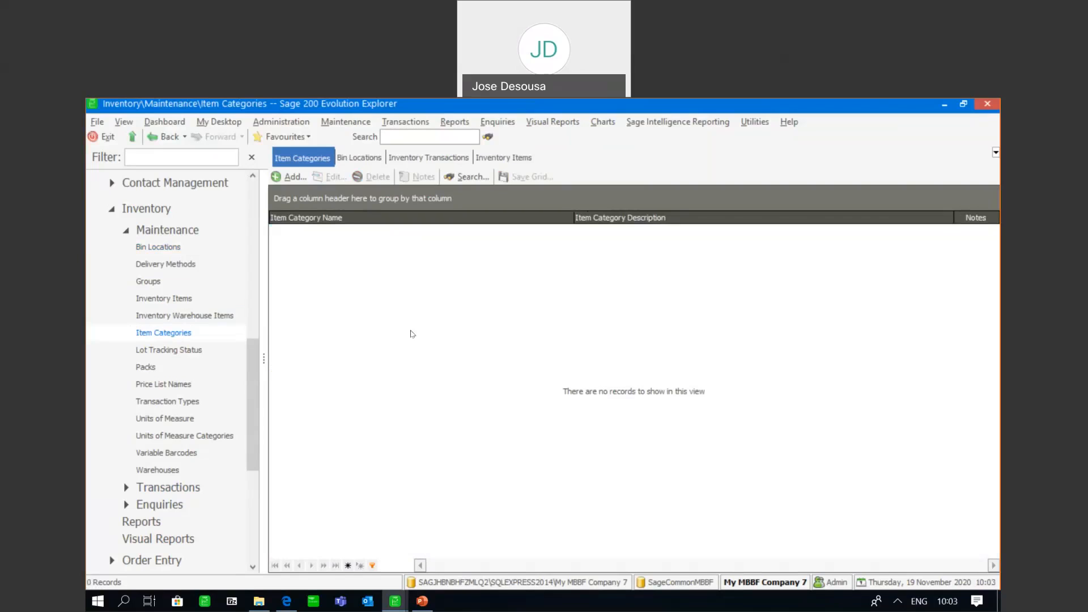
Examine the grouping and ordering information of inventory item HWLSW200, leaving the item without saving
left_click(188, 304)
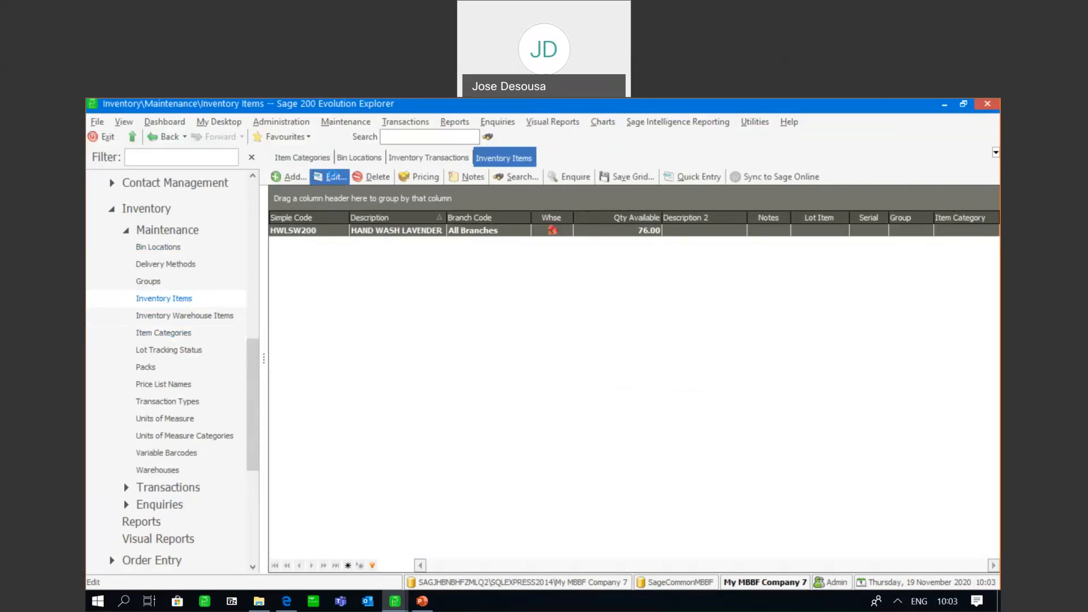
left_click(337, 180)
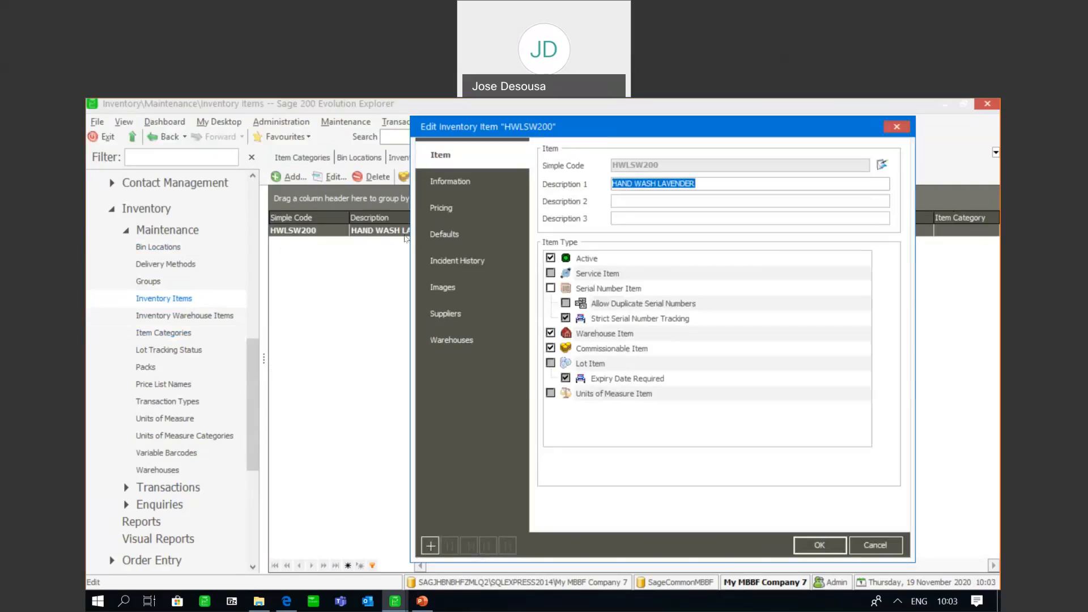
left_click(477, 182)
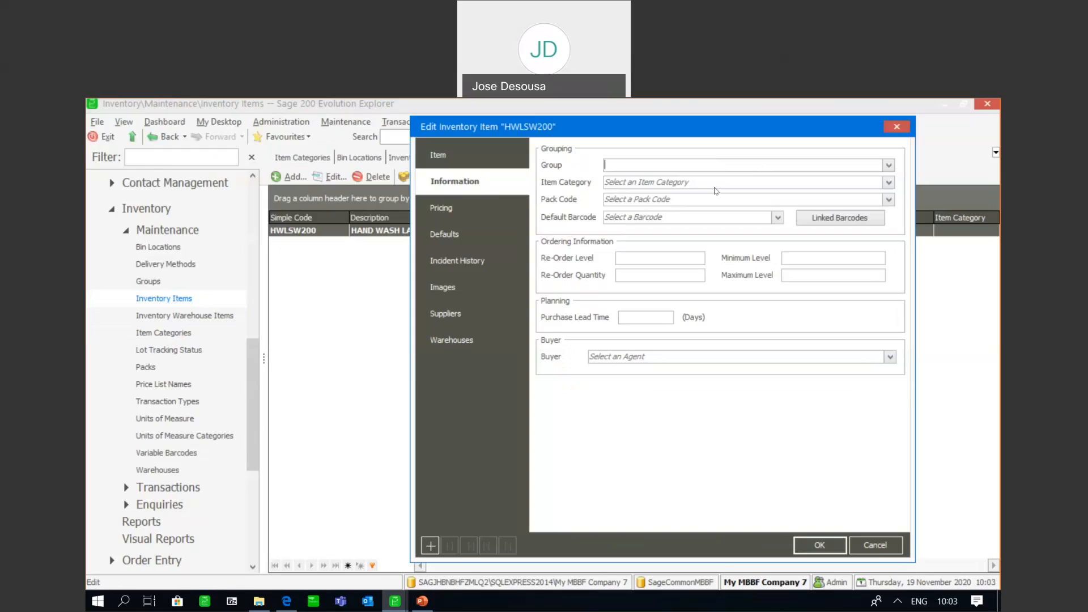
left_click(877, 546)
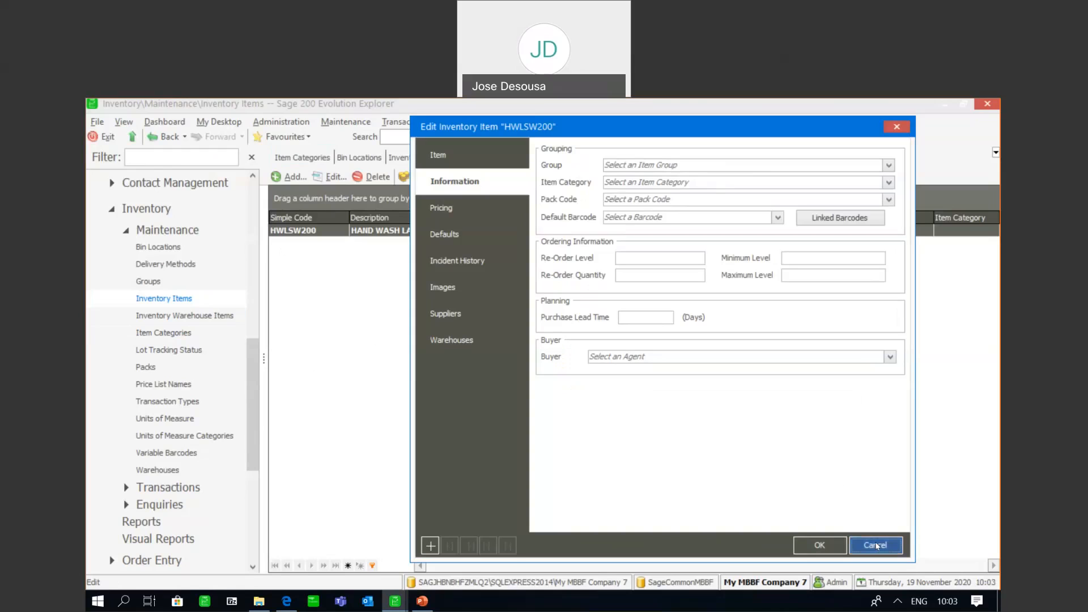